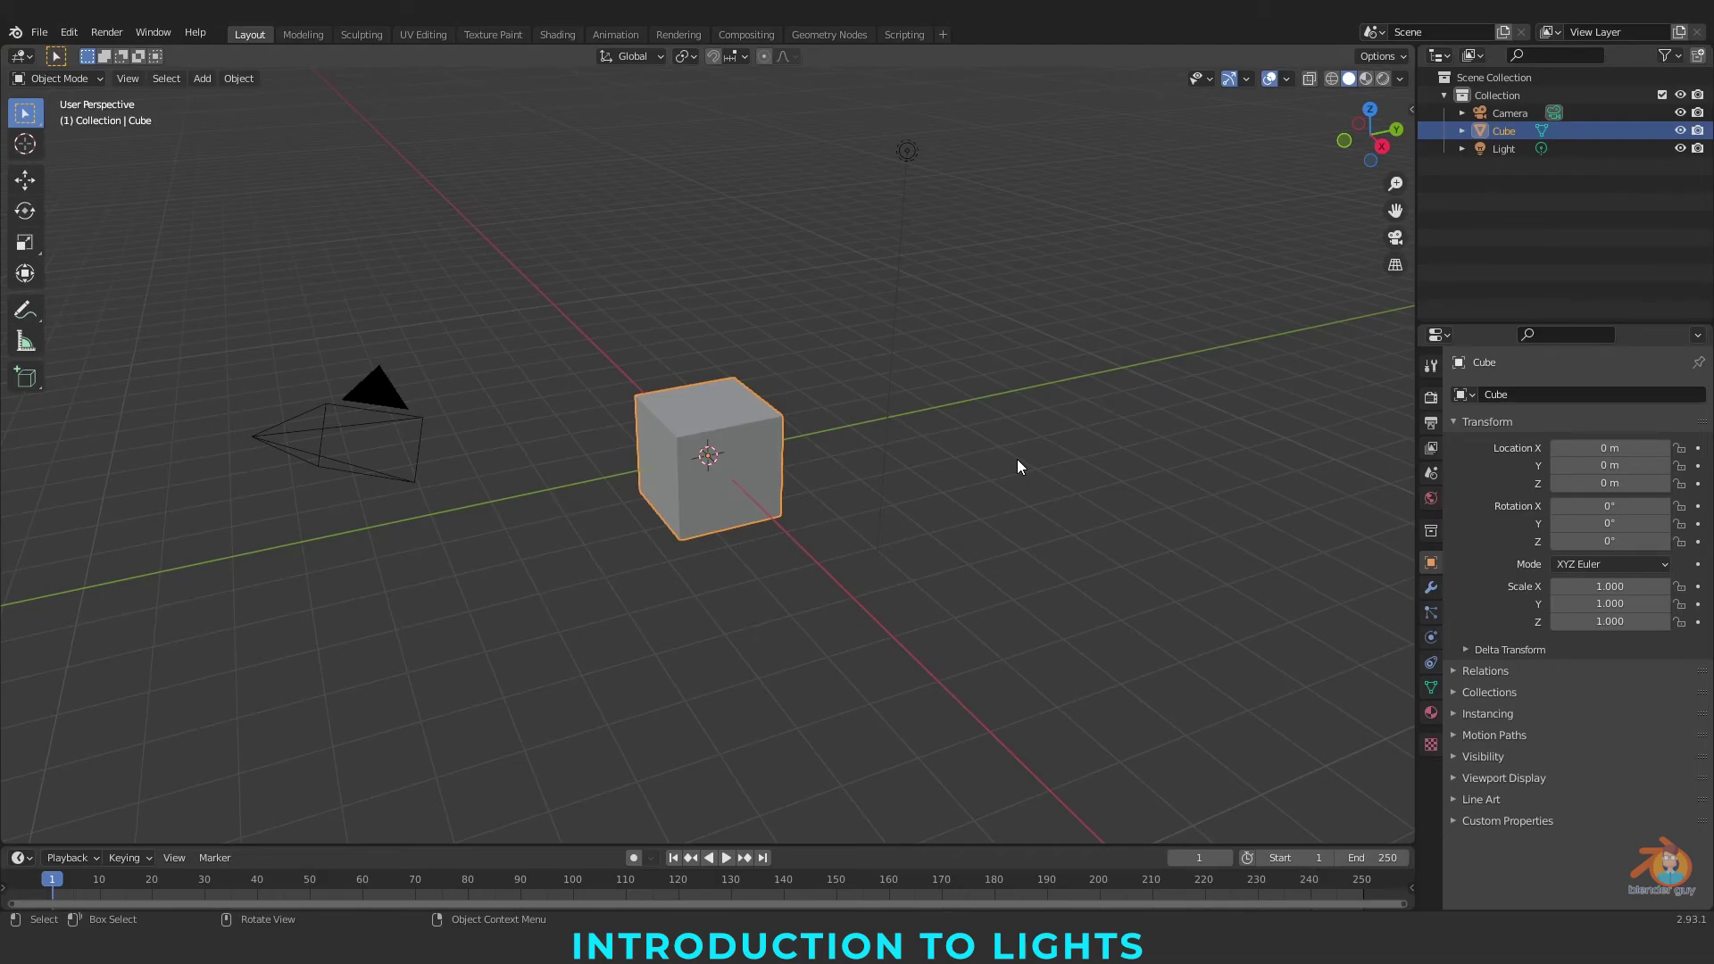
left_click(200, 79)
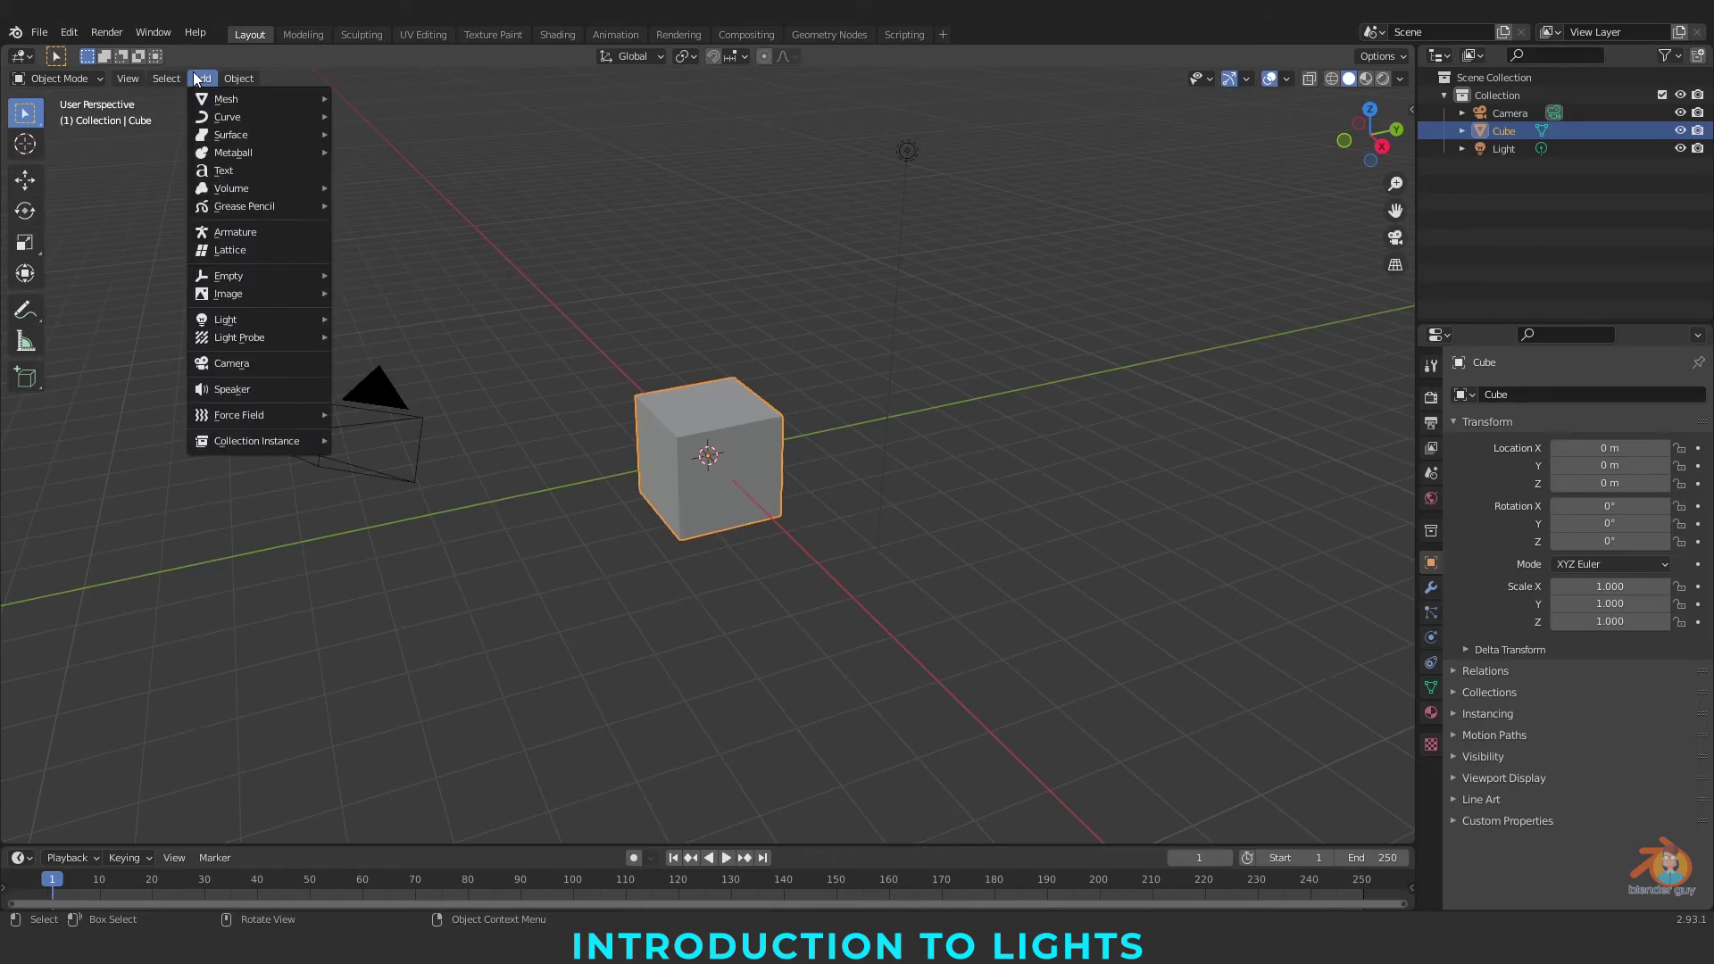
mouse_move(268, 319)
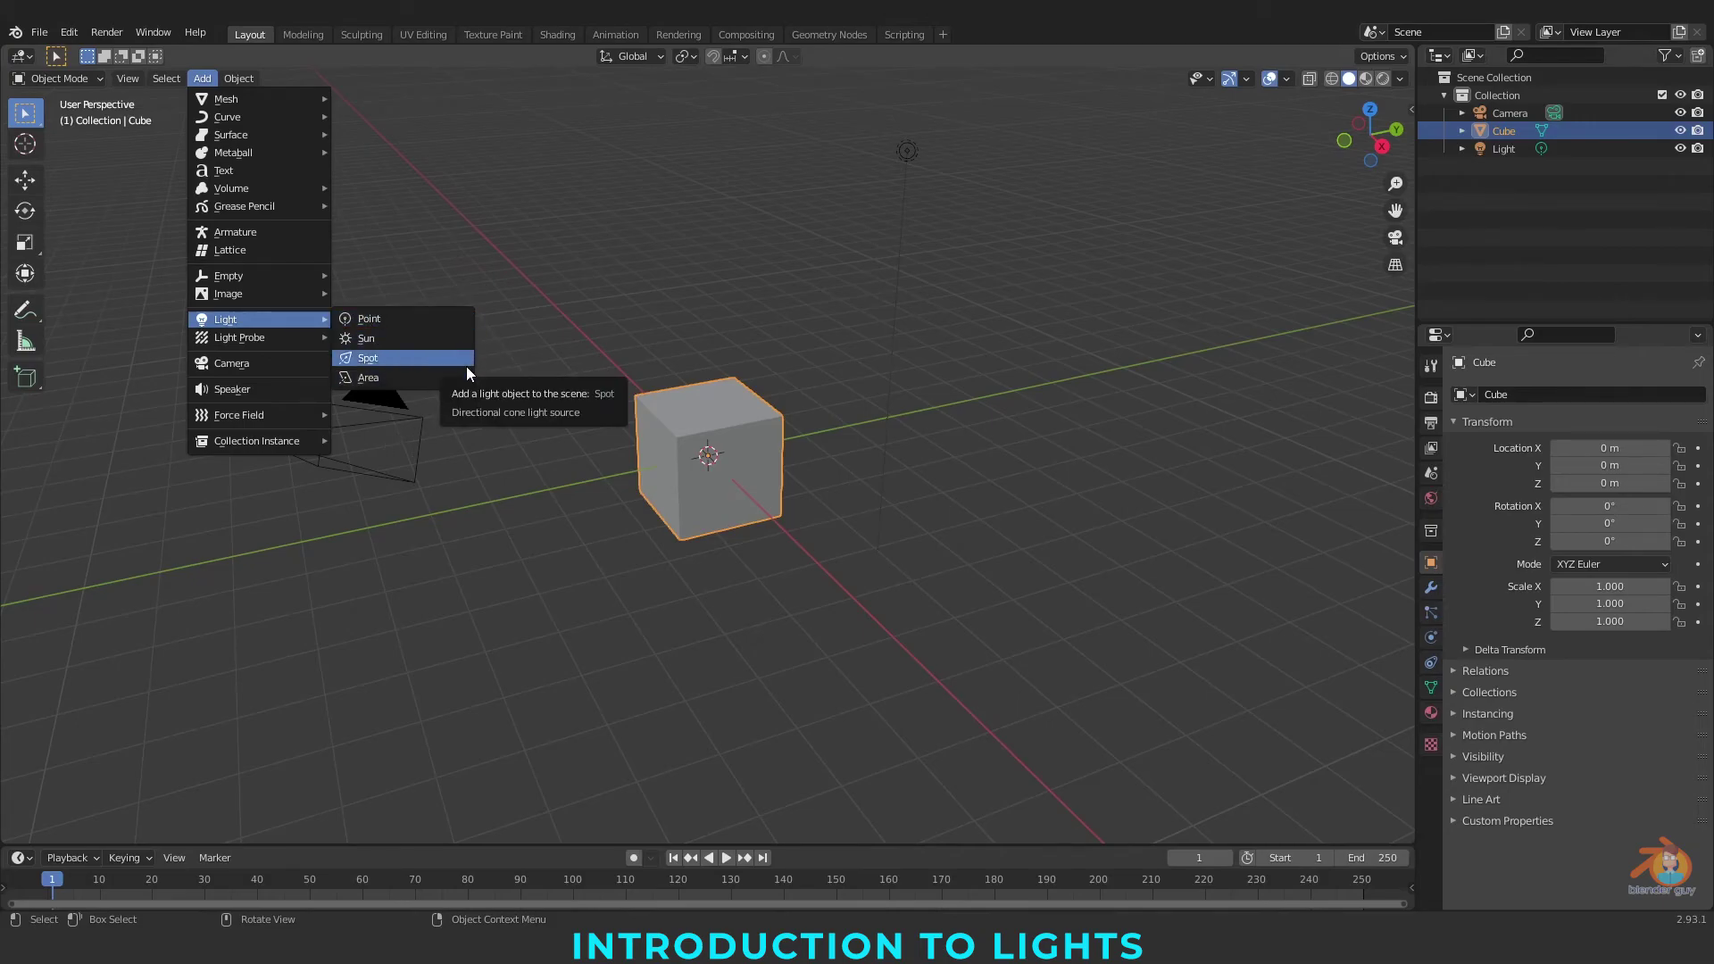
left_click(555, 222)
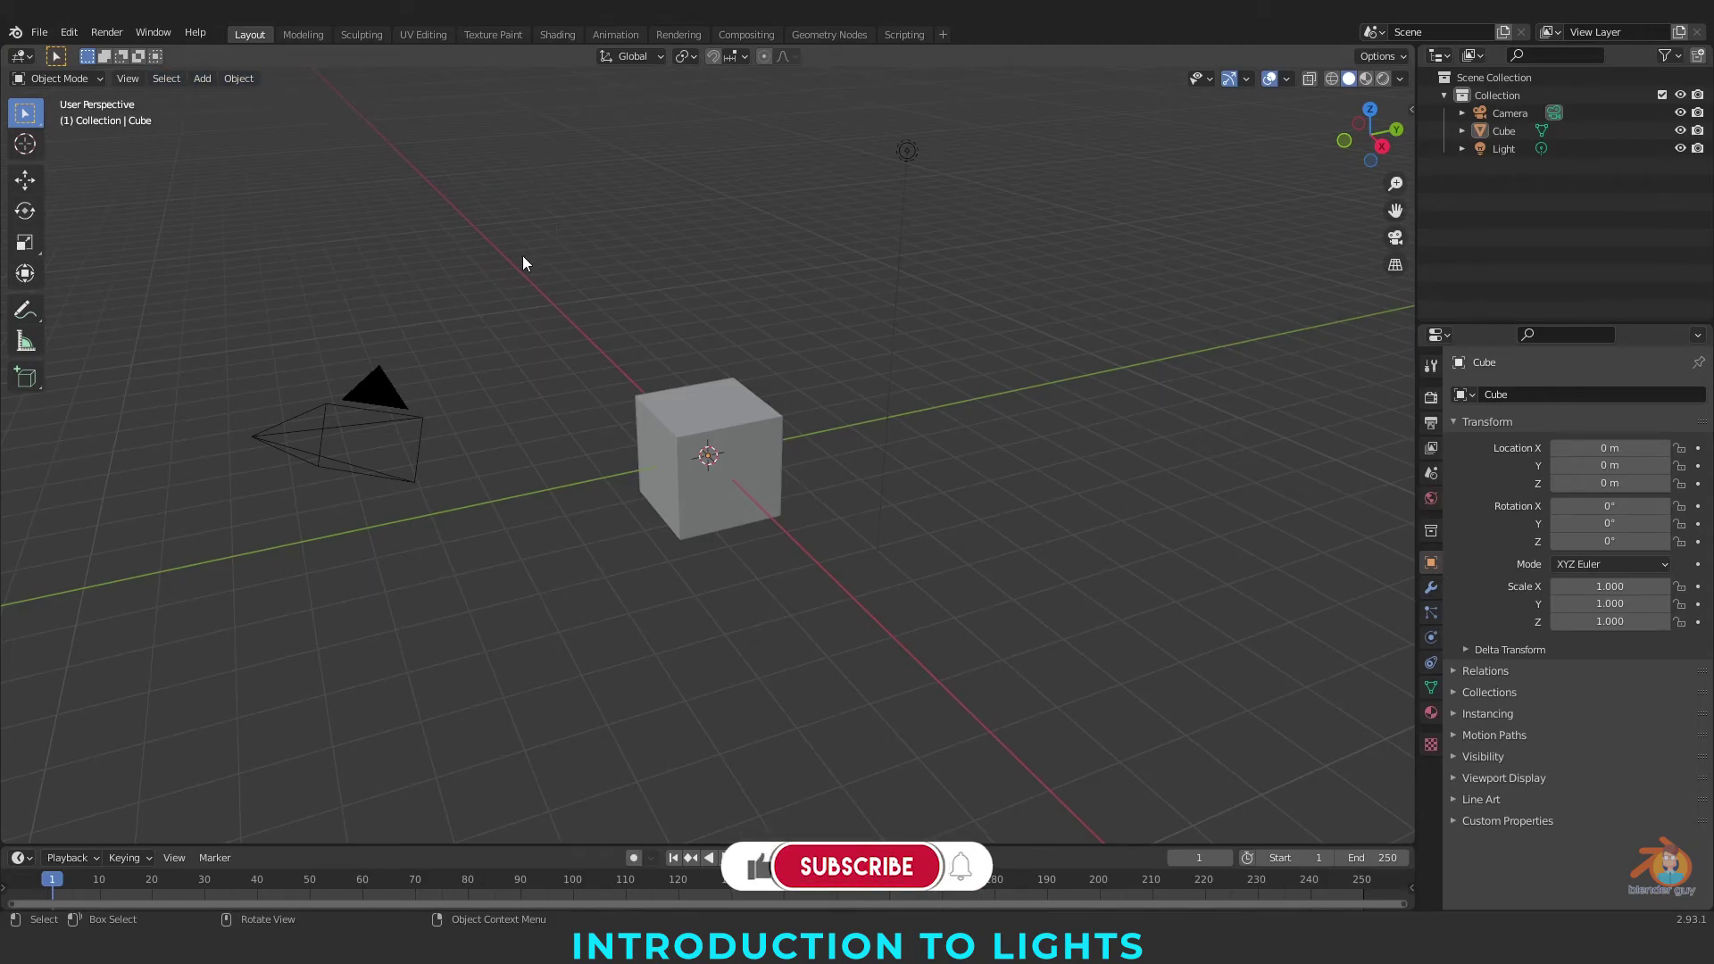
Delete all the default objects and add a plane scaled up by a factor of 20
key("a")
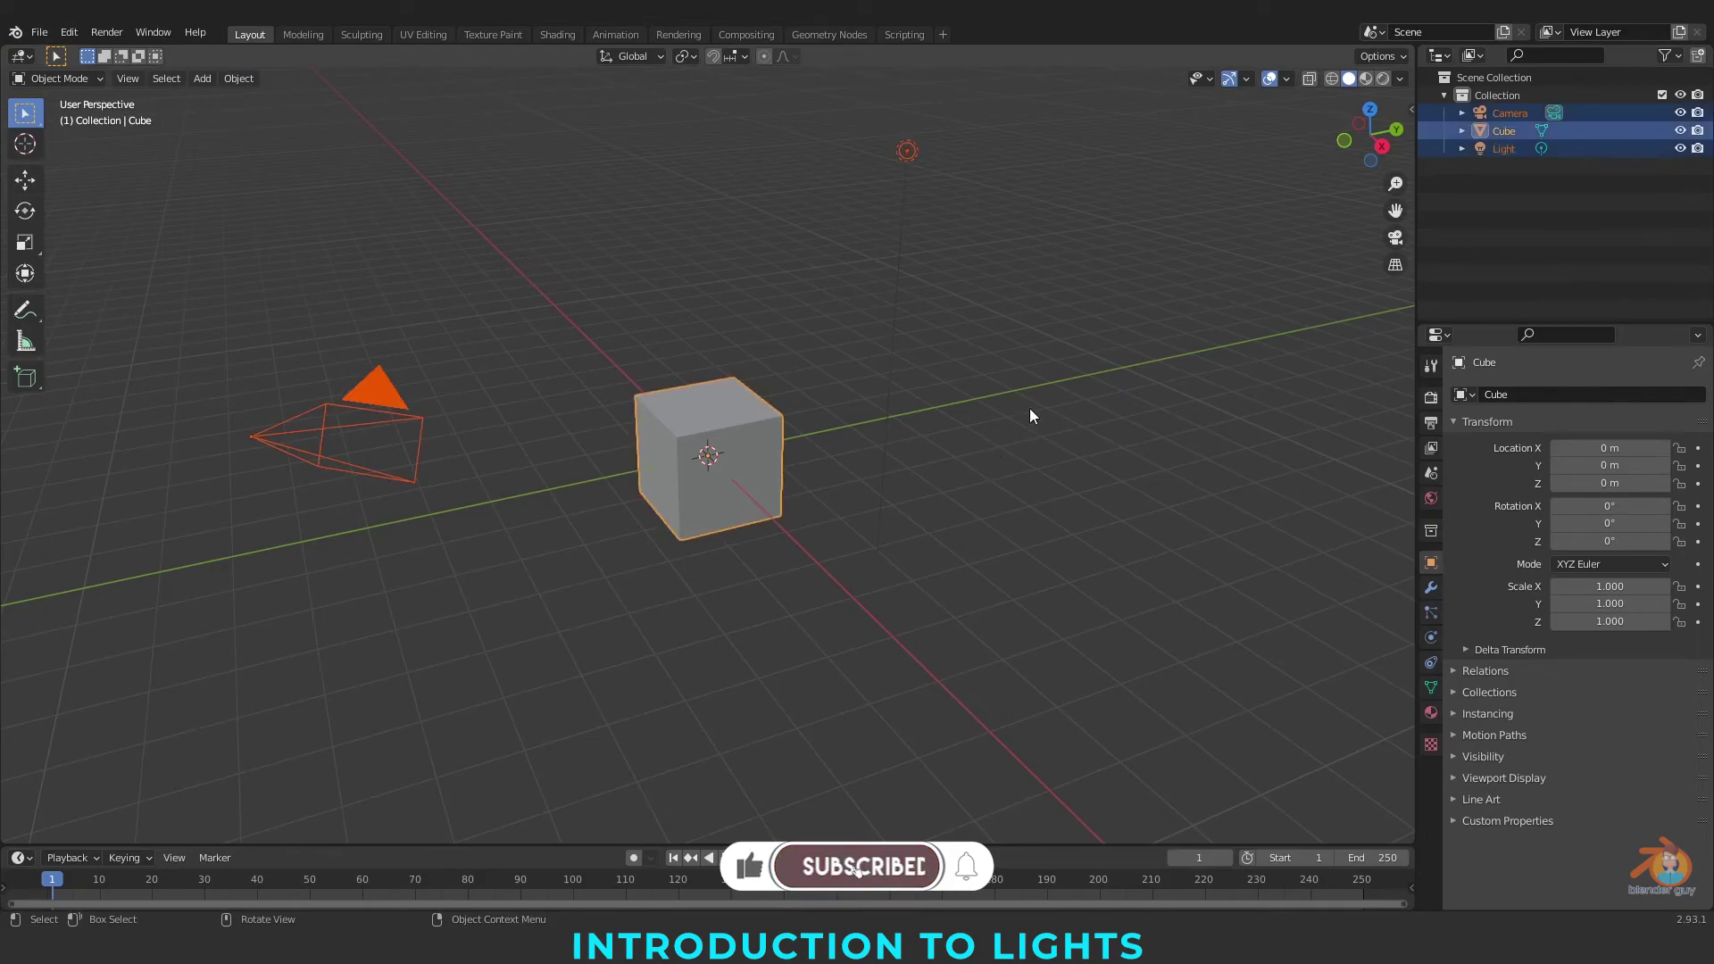
key("Delete")
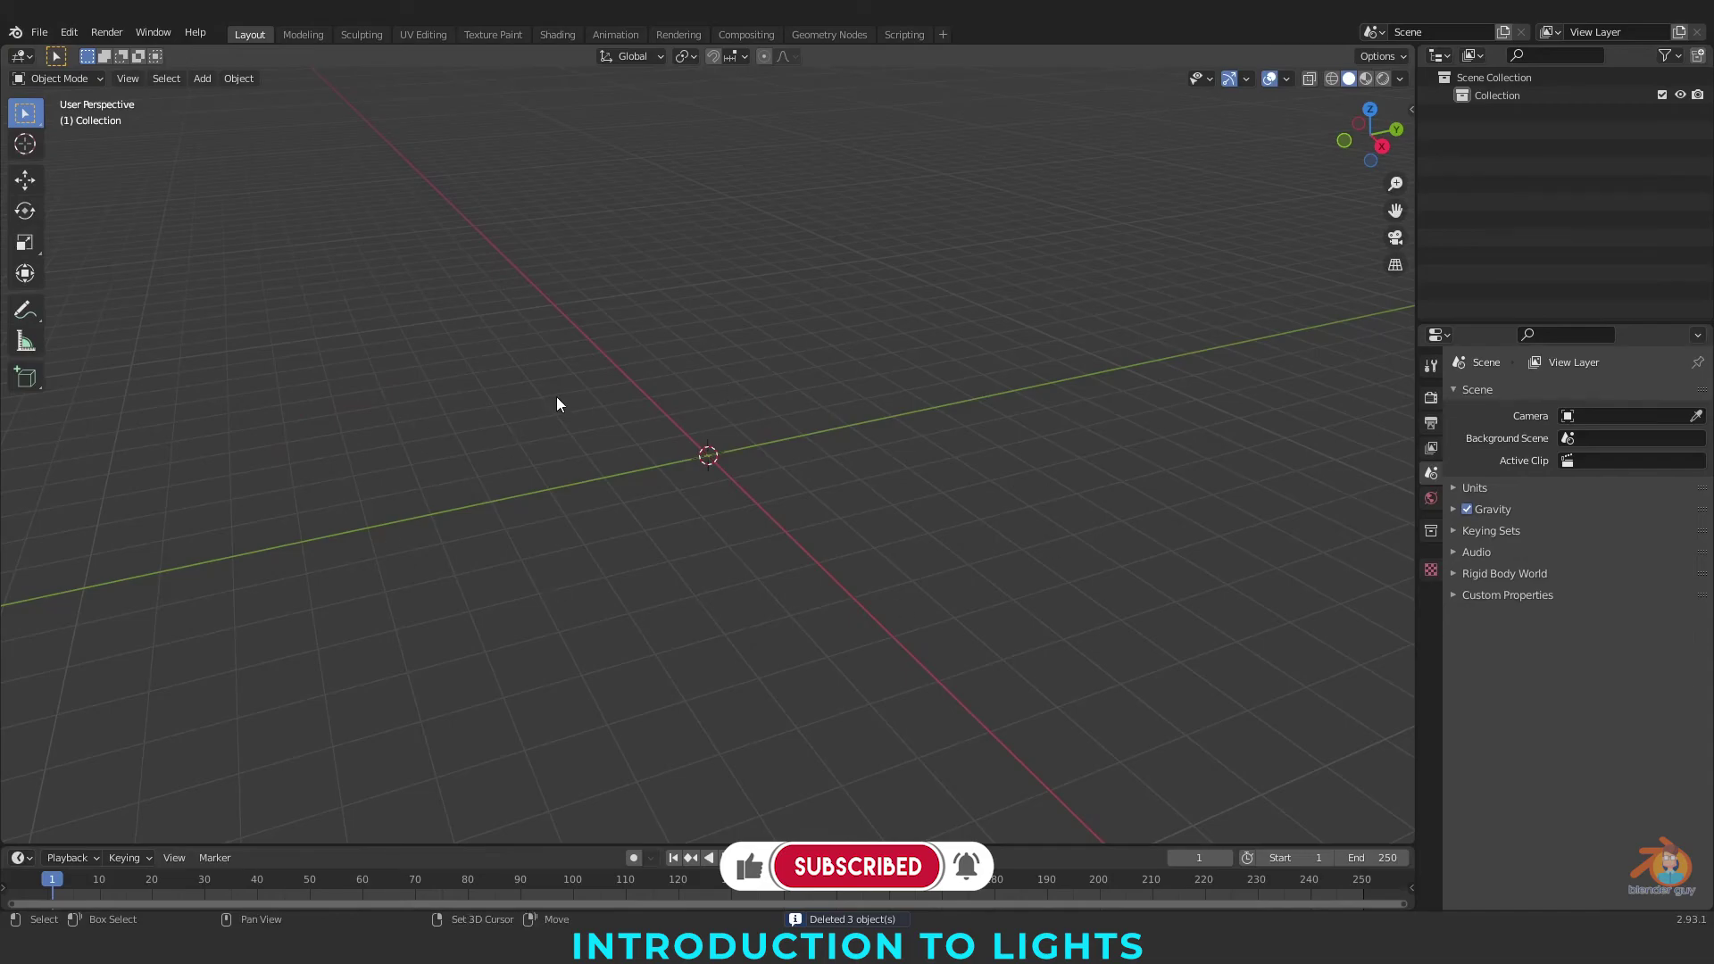
key("shift+a")
mouse_move(556, 396)
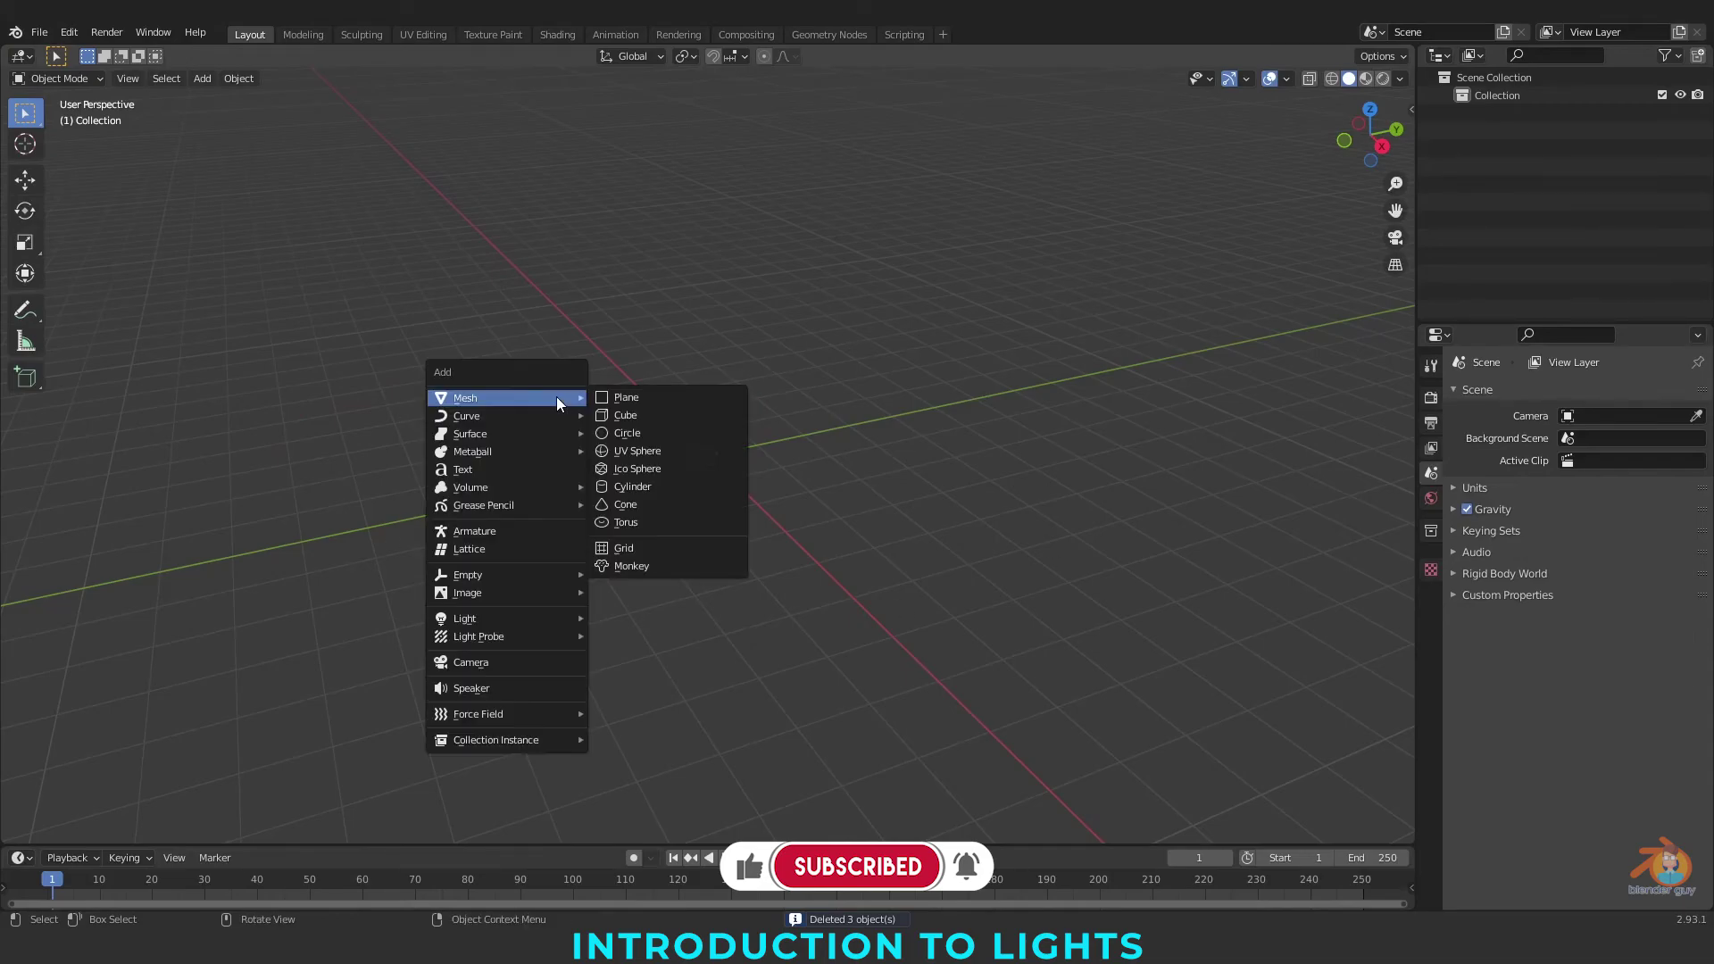
left_click(659, 398)
type("s20")
key("Return")
left_click(743, 307)
Add a monkey mesh at the centre of the plane and shade it smooth
scroll(679, 288, "up", 1)
middle_click_drag(636, 273, 580, 268)
scroll(613, 267, "up", 3)
key("shift+a")
mouse_move(700, 186)
left_click(800, 356)
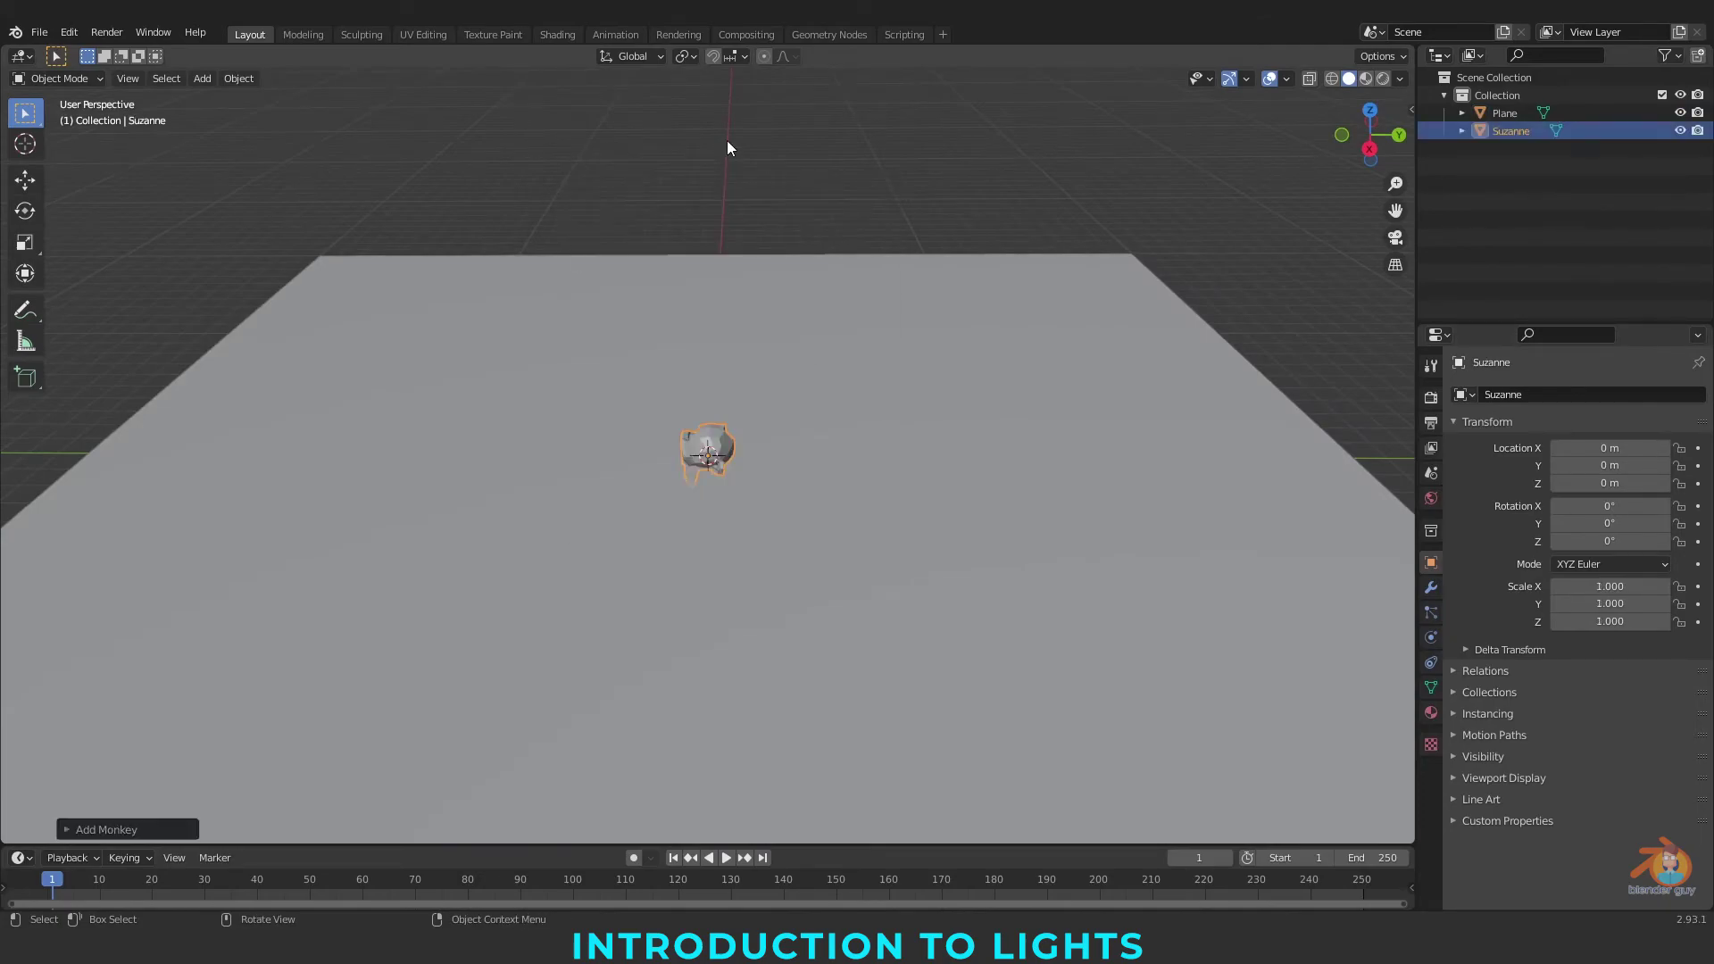
middle_click_drag(1004, 473, 843, 458)
scroll(844, 458, "up", 5)
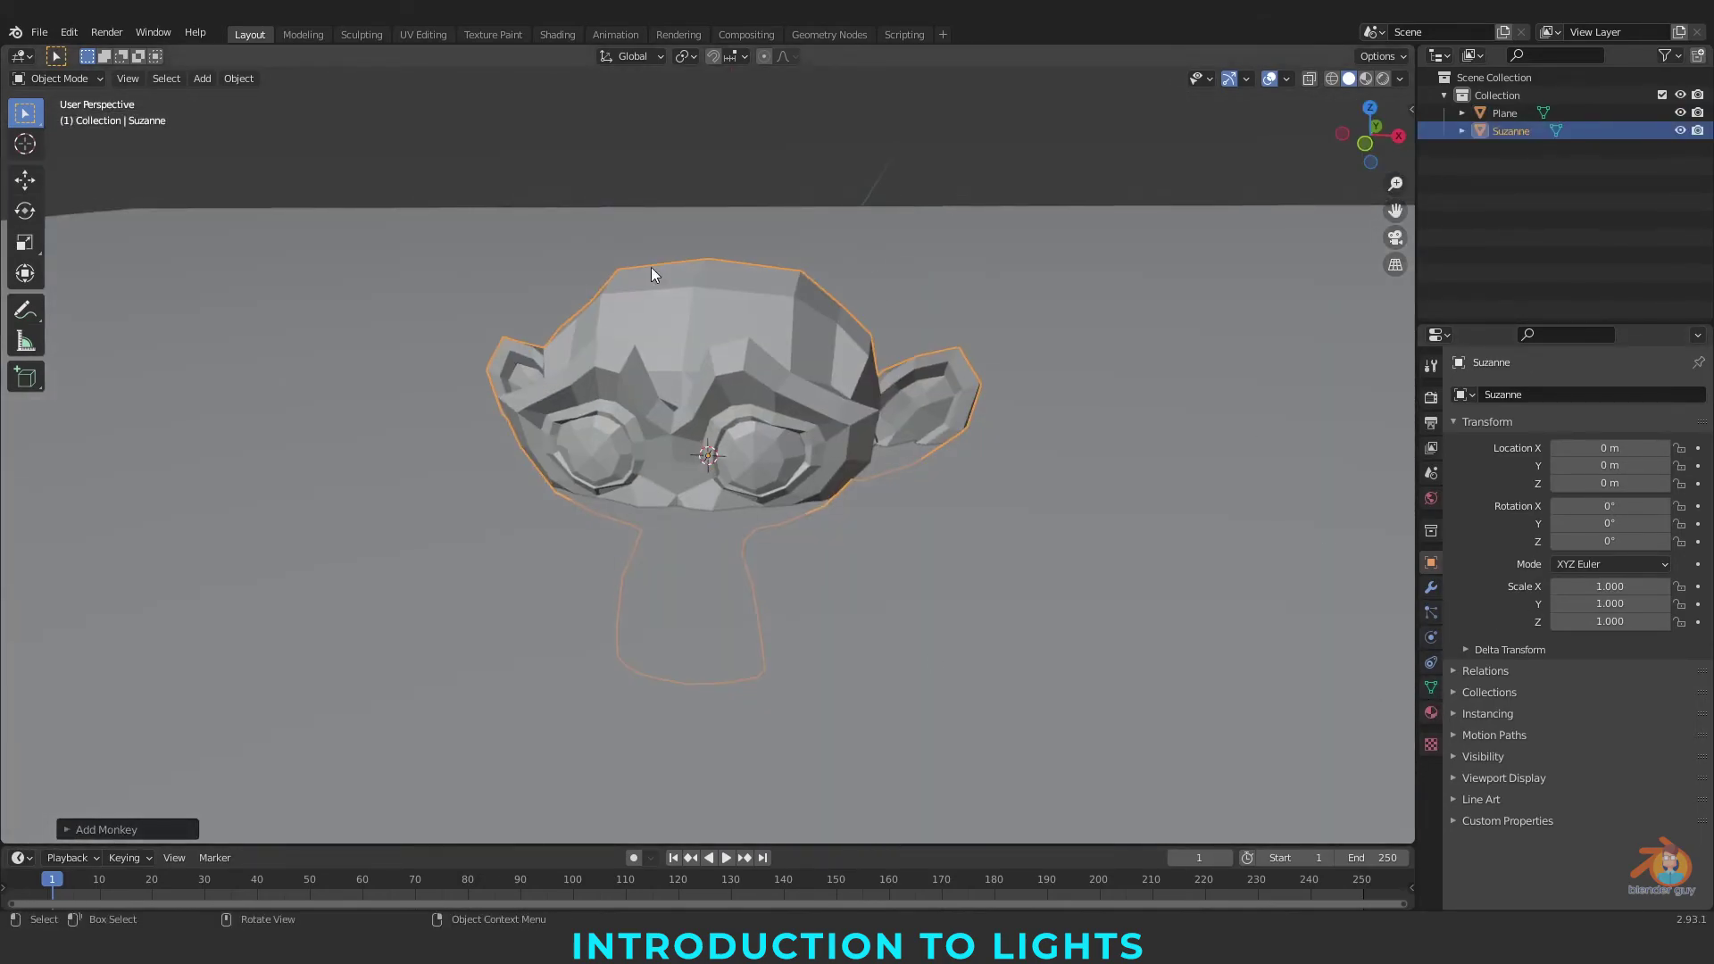
right_click(696, 308)
left_click(744, 307)
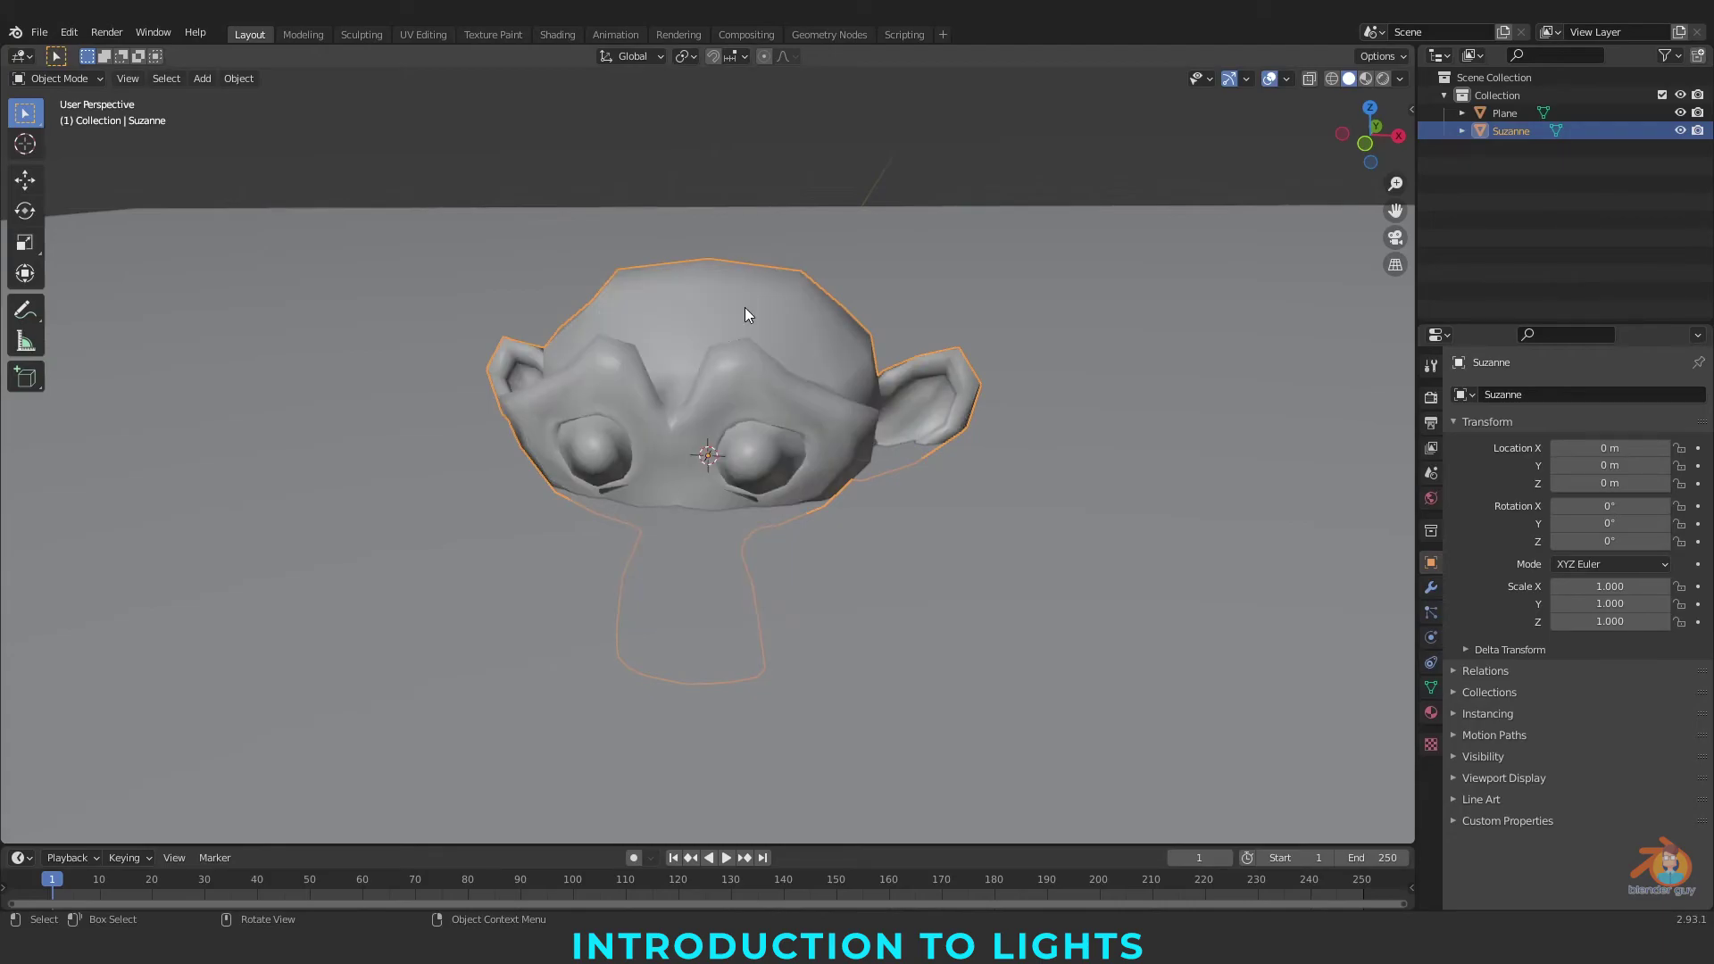
Add a Subdivision Surface modifier to the monkey with the viewport levels set to 2
left_click(1433, 587)
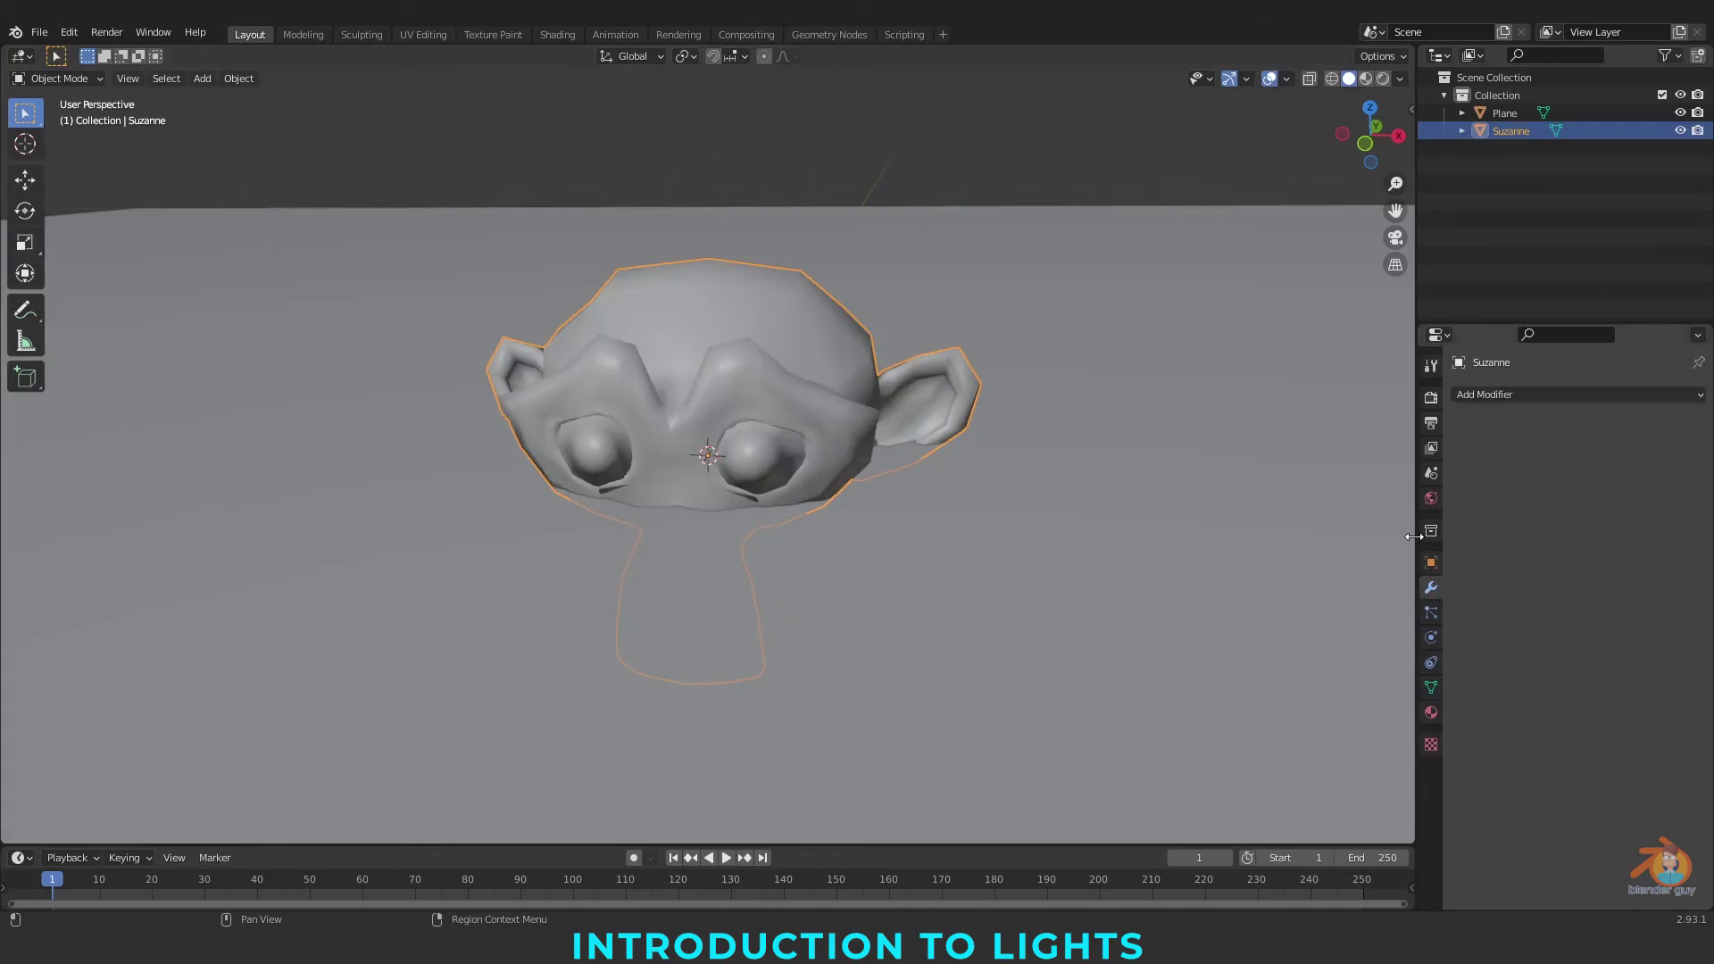
left_click(1535, 394)
left_click(1399, 718)
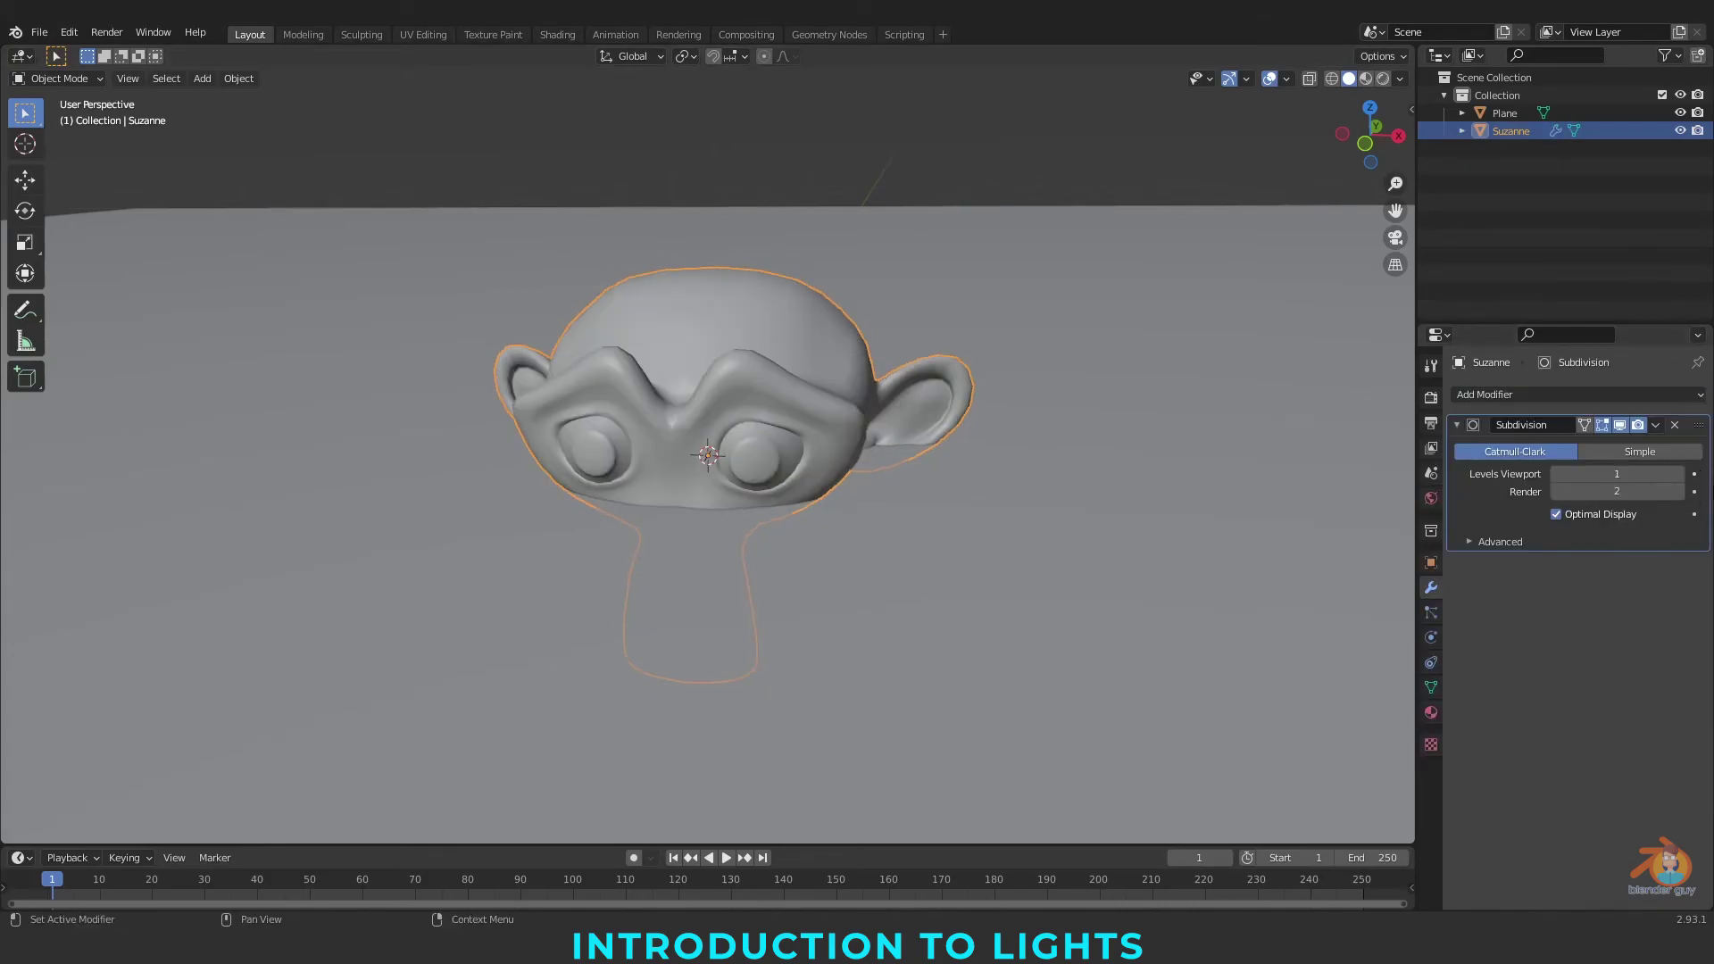
left_click(1678, 474)
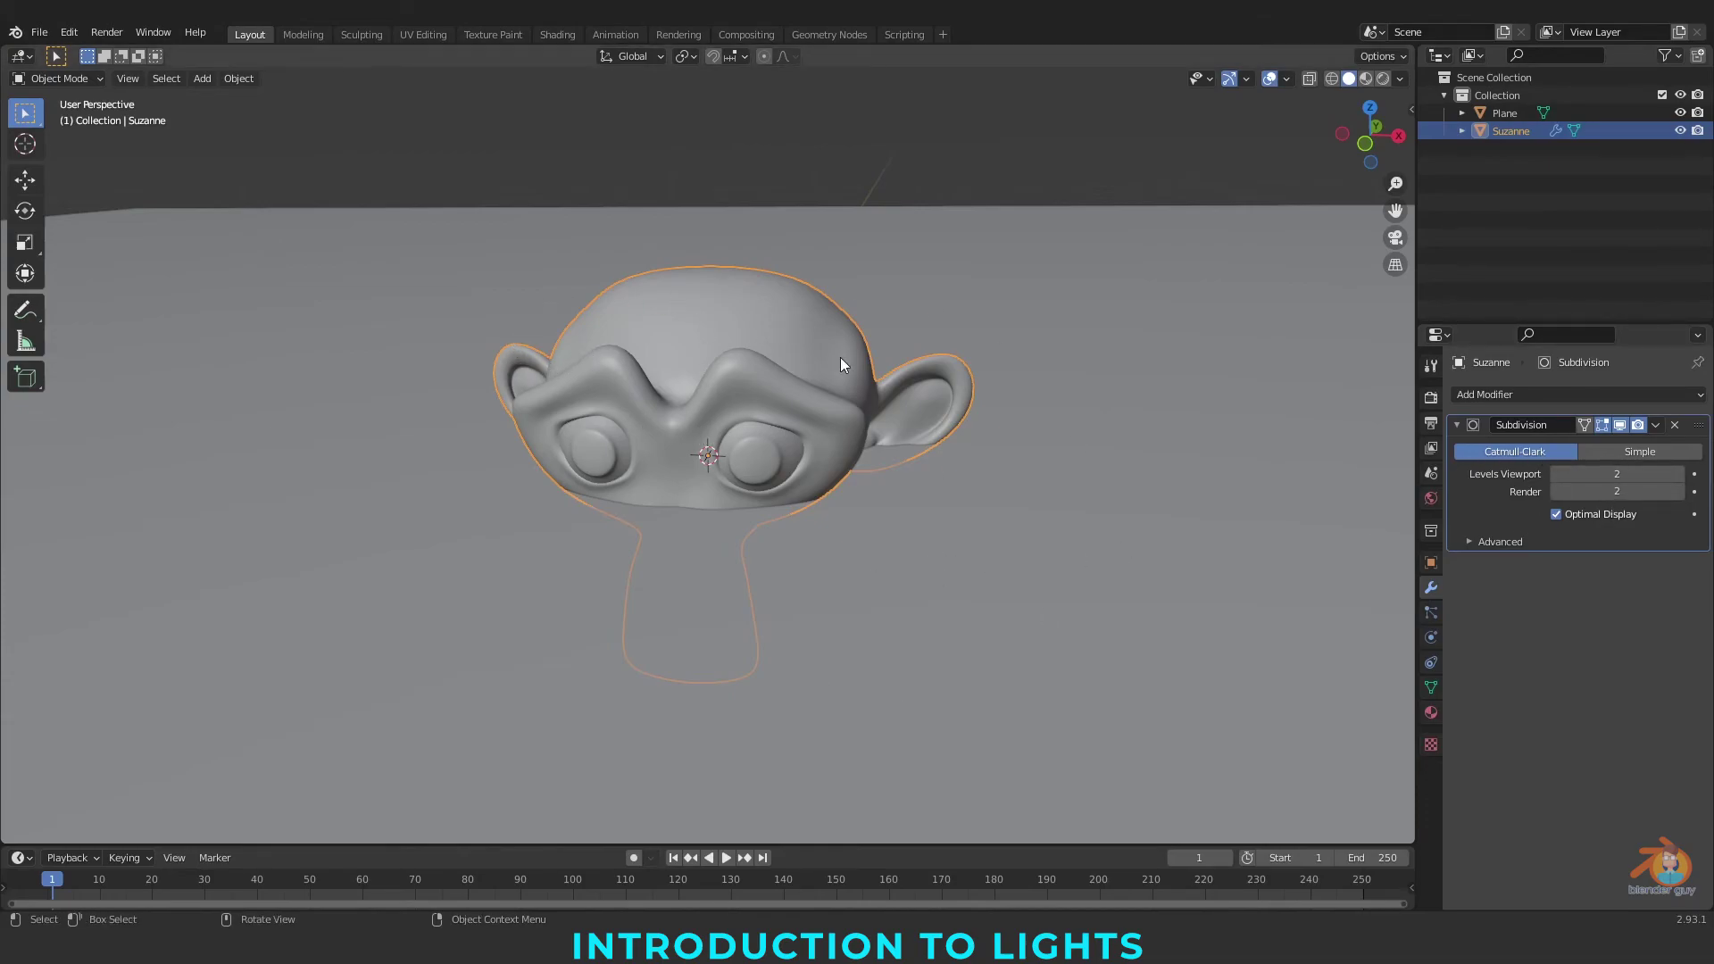
Move the monkey into the plane's corner at negative X and positive Y
left_click(25, 179)
scroll(800, 388, "down", 7)
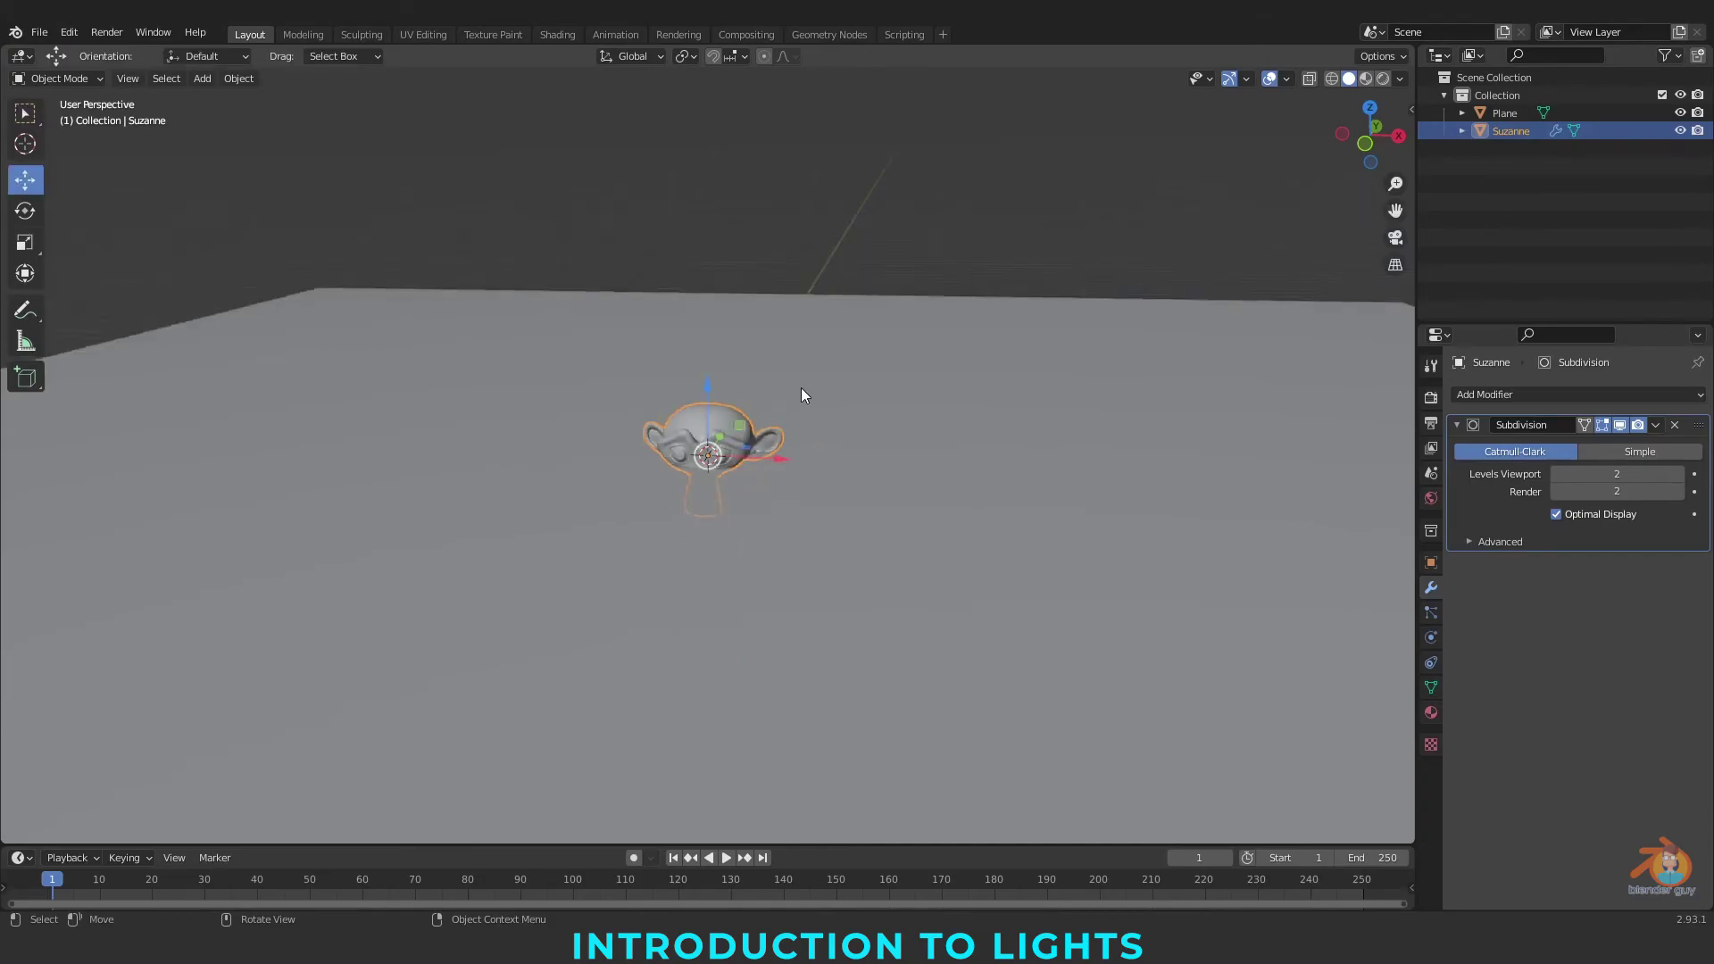
left_click(1369, 108)
scroll(730, 367, "down", 8)
left_click_drag(717, 380, 709, 194)
left_click_drag(766, 234, 571, 230)
left_click_drag(512, 164, 515, 181)
Make linked duplicates of the monkey along X to form an evenly spaced row of six, and centre the row on the plane
key("alt+d")
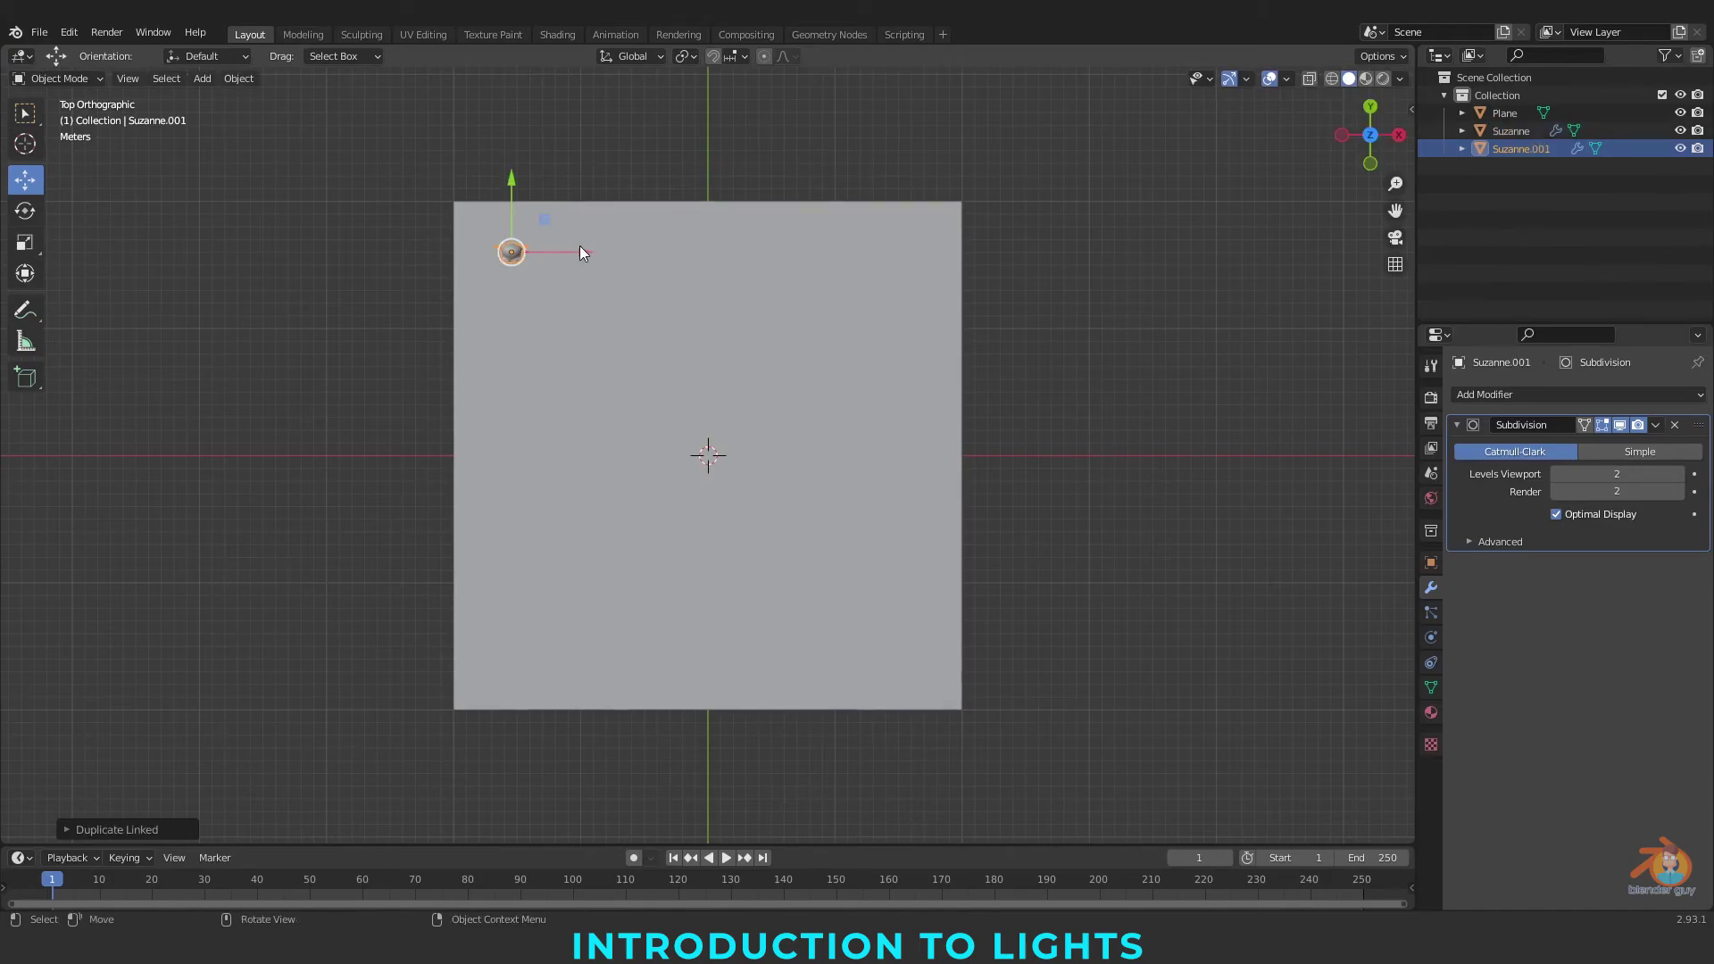
key("x")
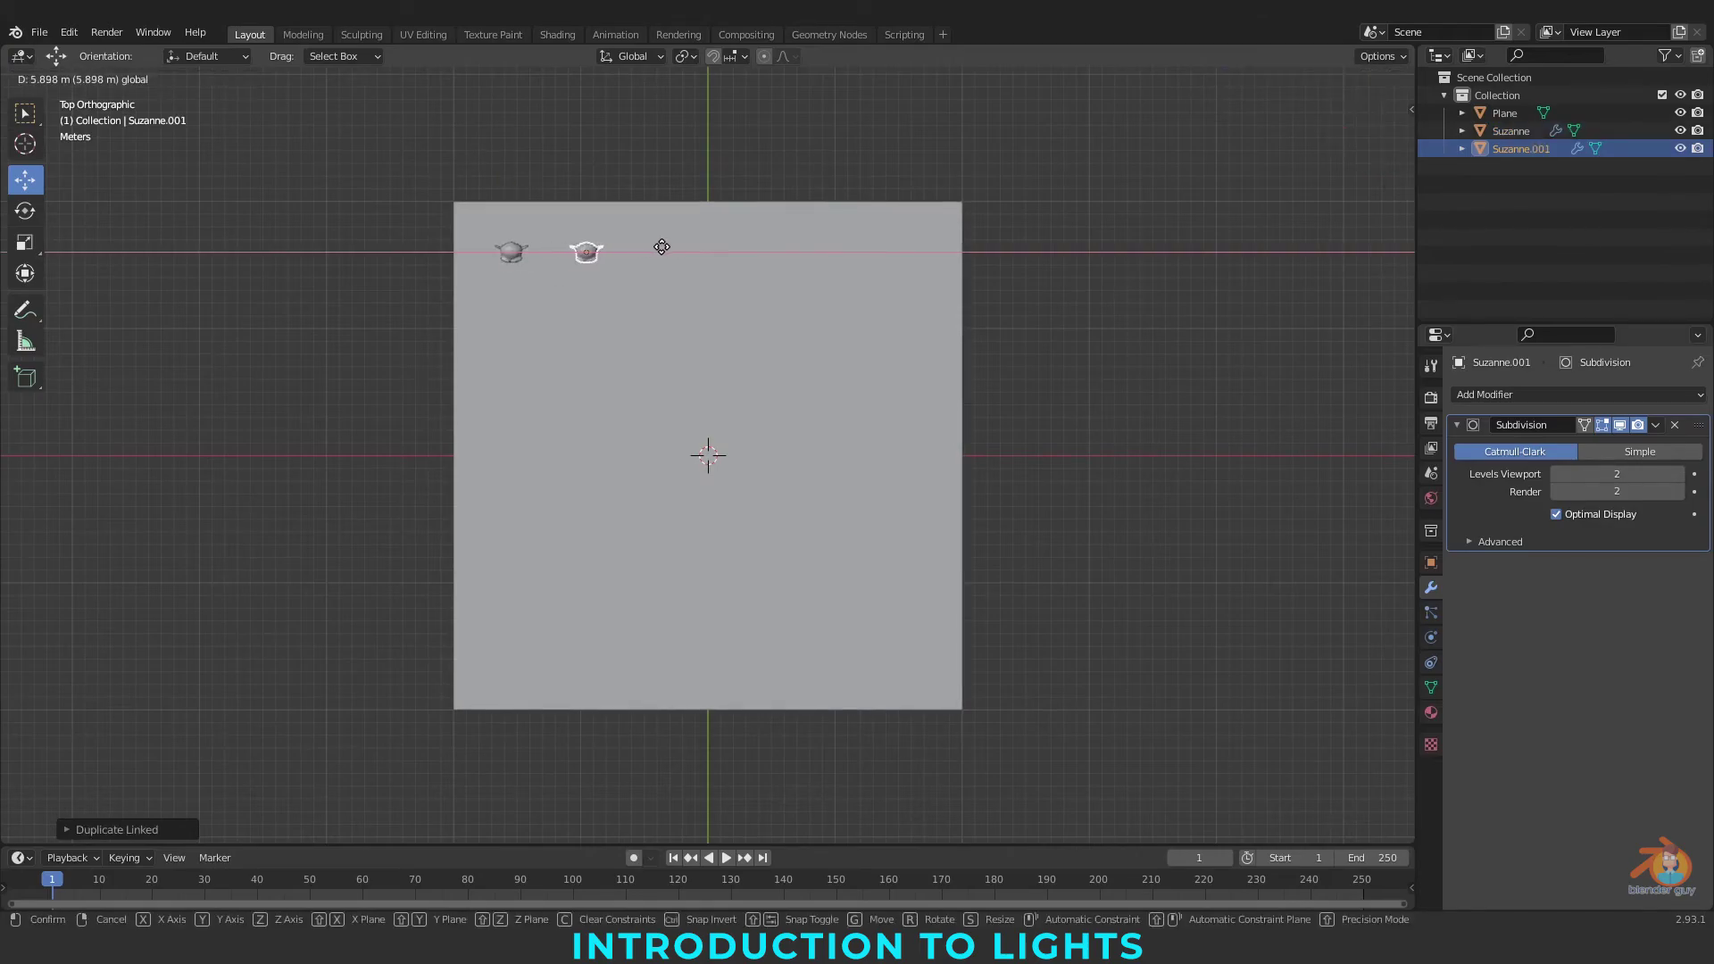
left_click(668, 248)
left_click(511, 251, "shift")
key("alt+d")
left_click_drag(625, 252, 976, 258)
key("alt+d")
left_click(486, 344)
key("ctrl+i")
left_click_drag(800, 253, 783, 254)
Make linked duplicates of the monkey row along Y until six evenly spaced rows cover the plane
key("alt+d")
left_click_drag(718, 185, 757, 569)
key("alt+d")
key("alt+d")
key("alt+d")
key("alt+d")
left_click(775, 526)
left_click_drag(777, 454, 776, 448)
left_click(589, 768)
Select all the monkeys without the plane and raise them along Z
middle_click_drag(589, 768, 643, 629)
key("a")
scroll(643, 628, "up", 6)
left_click(642, 629, "shift")
left_click(1377, 141)
key("g")
key("z")
left_click(981, 393)
Fine-tune the height of all the monkeys so they stand on the plane's surface
middle_click_drag(980, 393, 1051, 287)
key("a")
scroll(607, 505, "up", 5)
left_click(607, 505, "shift")
left_click_drag(692, 344, 694, 323)
scroll(625, 286, "down", 4)
left_click(557, 244)
Set the scene's render engine to Cycles
middle_click_drag(557, 245, 773, 248)
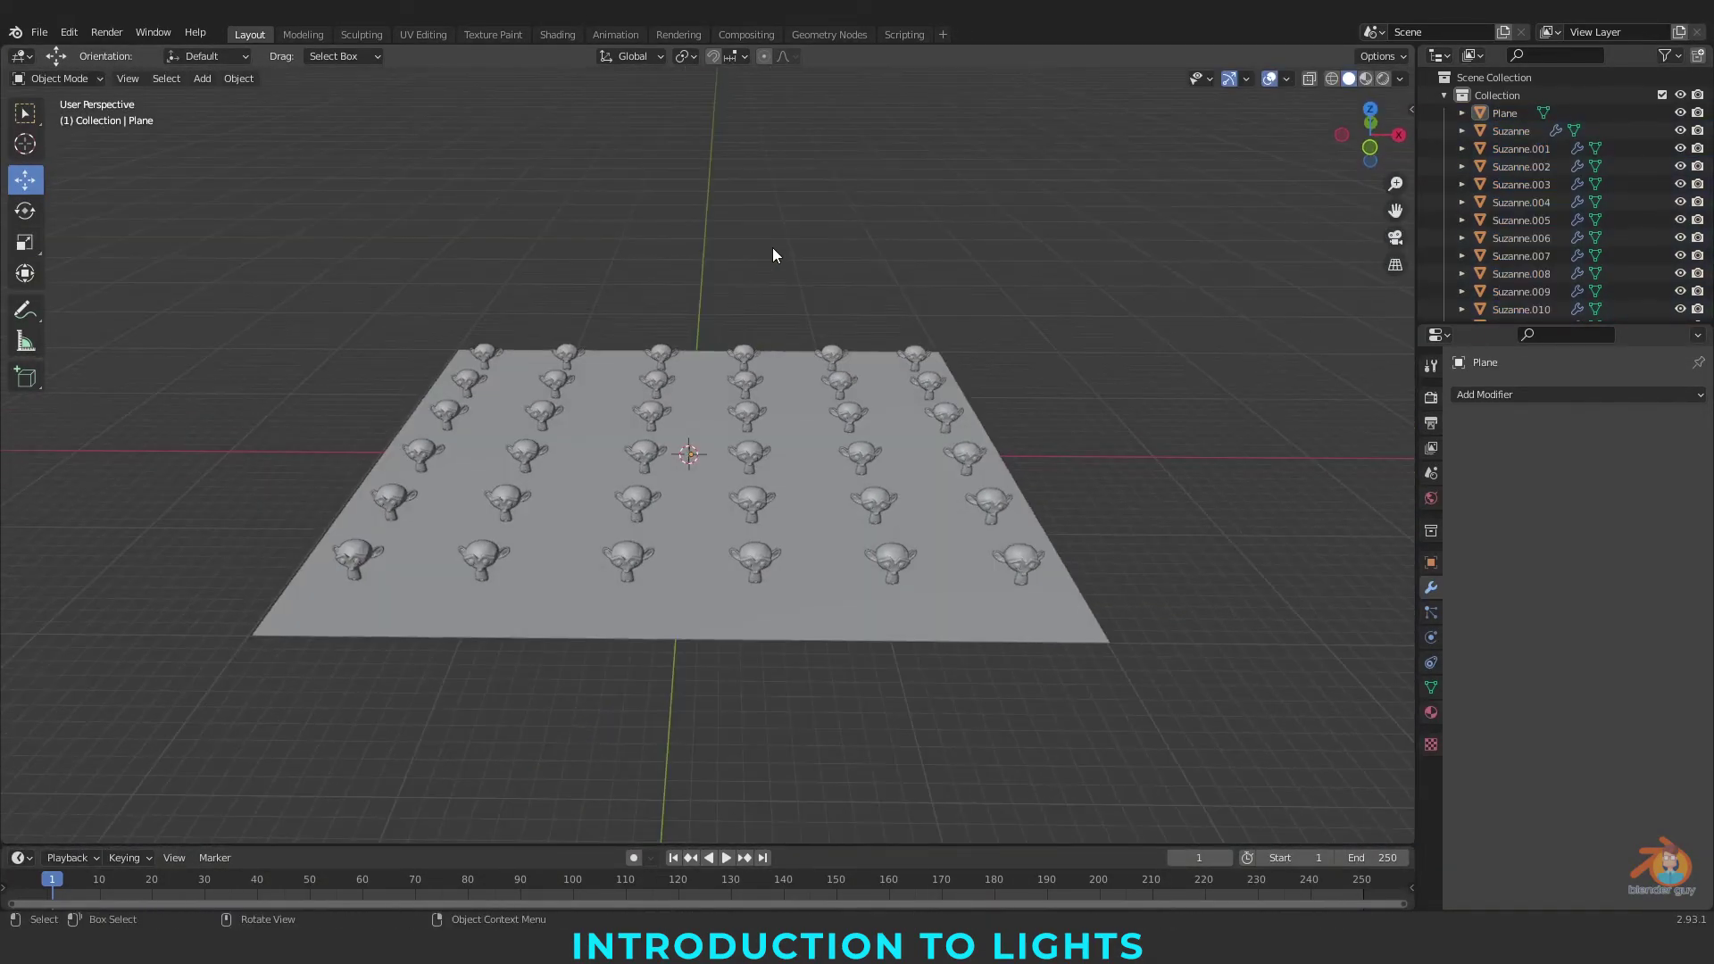
scroll(733, 260, "up", 1)
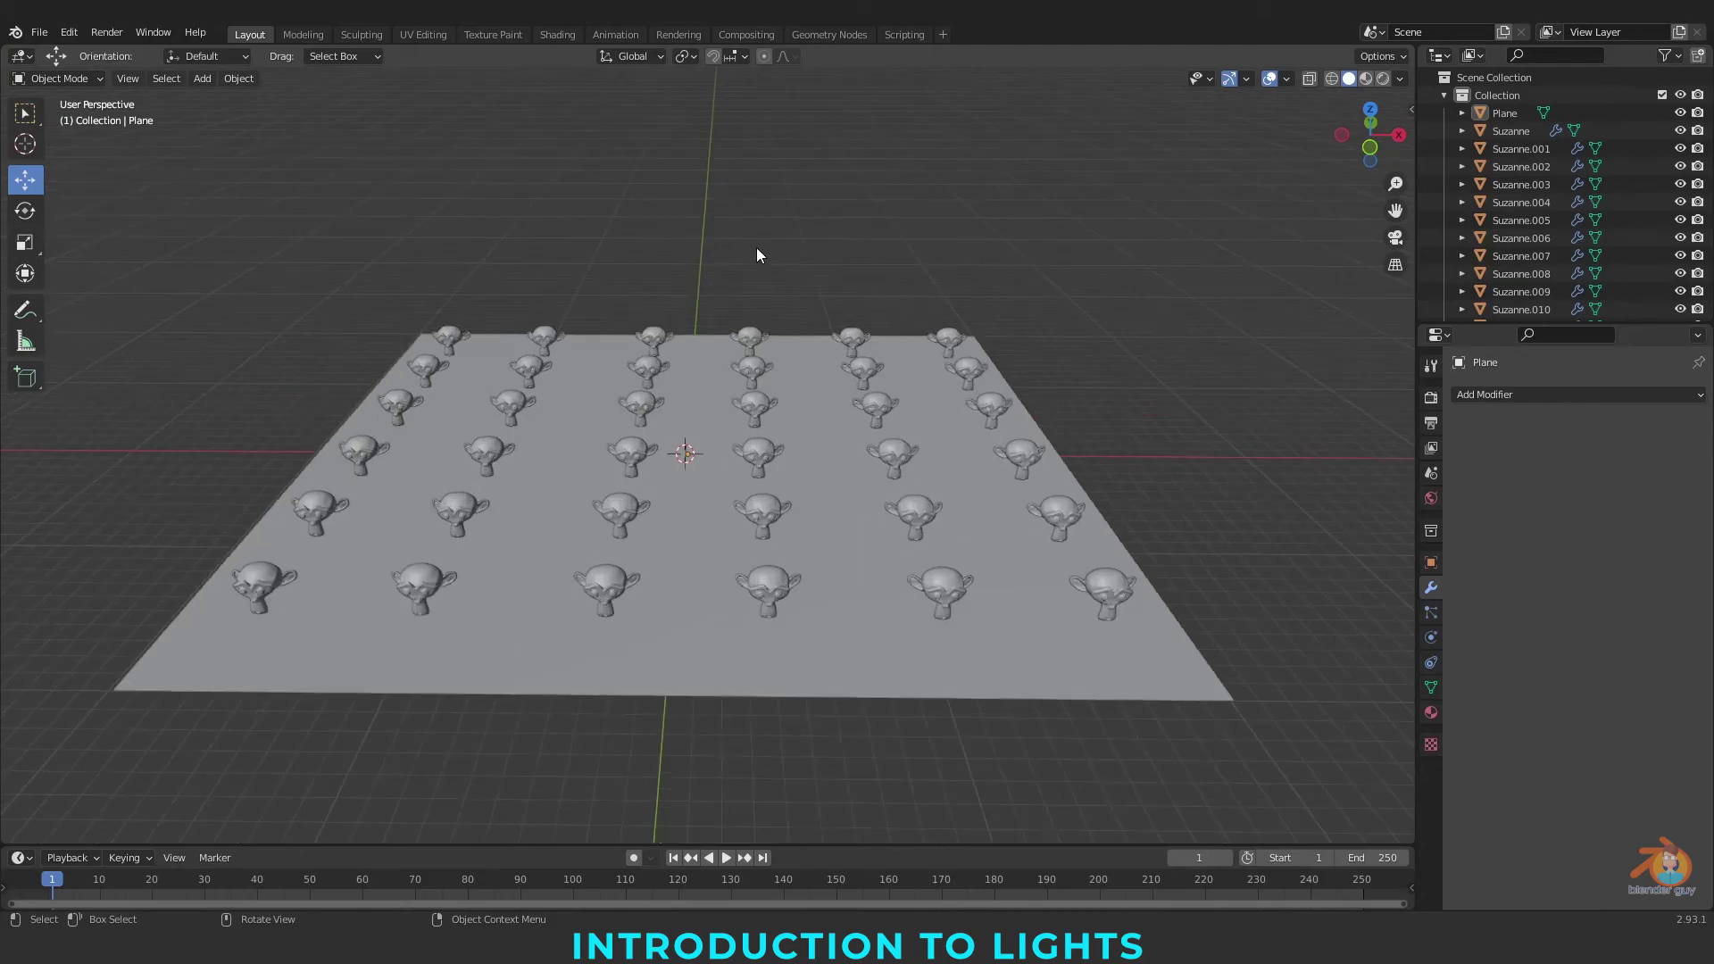
left_click(1431, 397)
left_click(1593, 393)
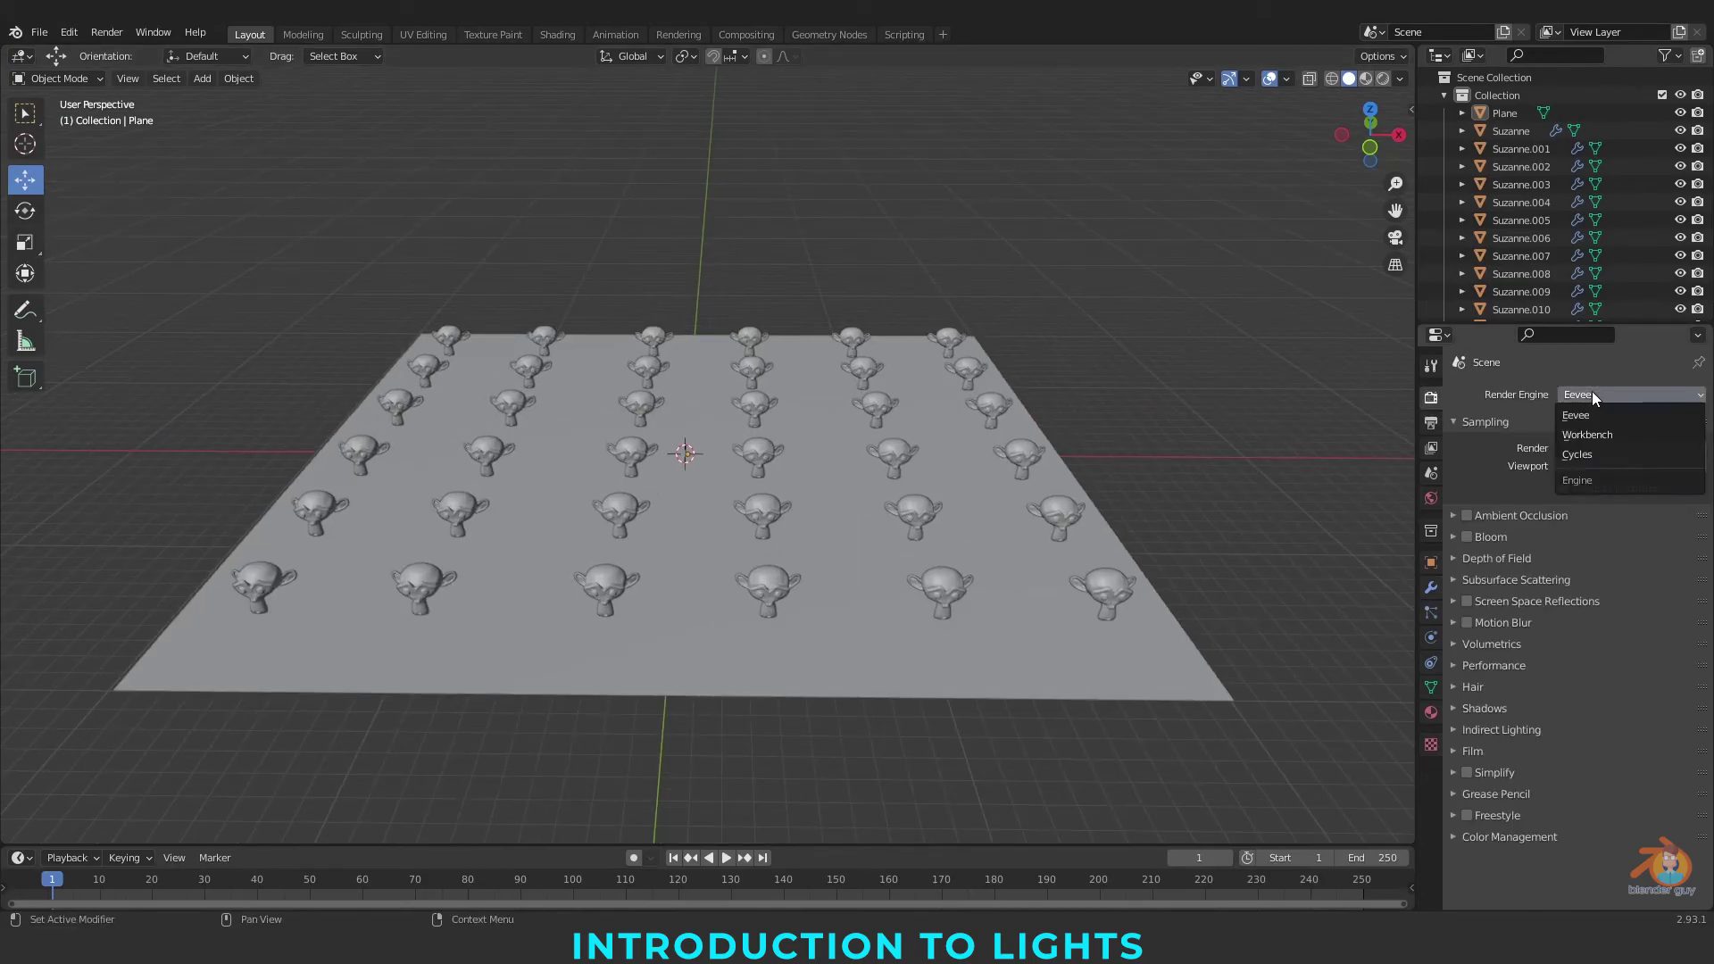
left_click(1585, 453)
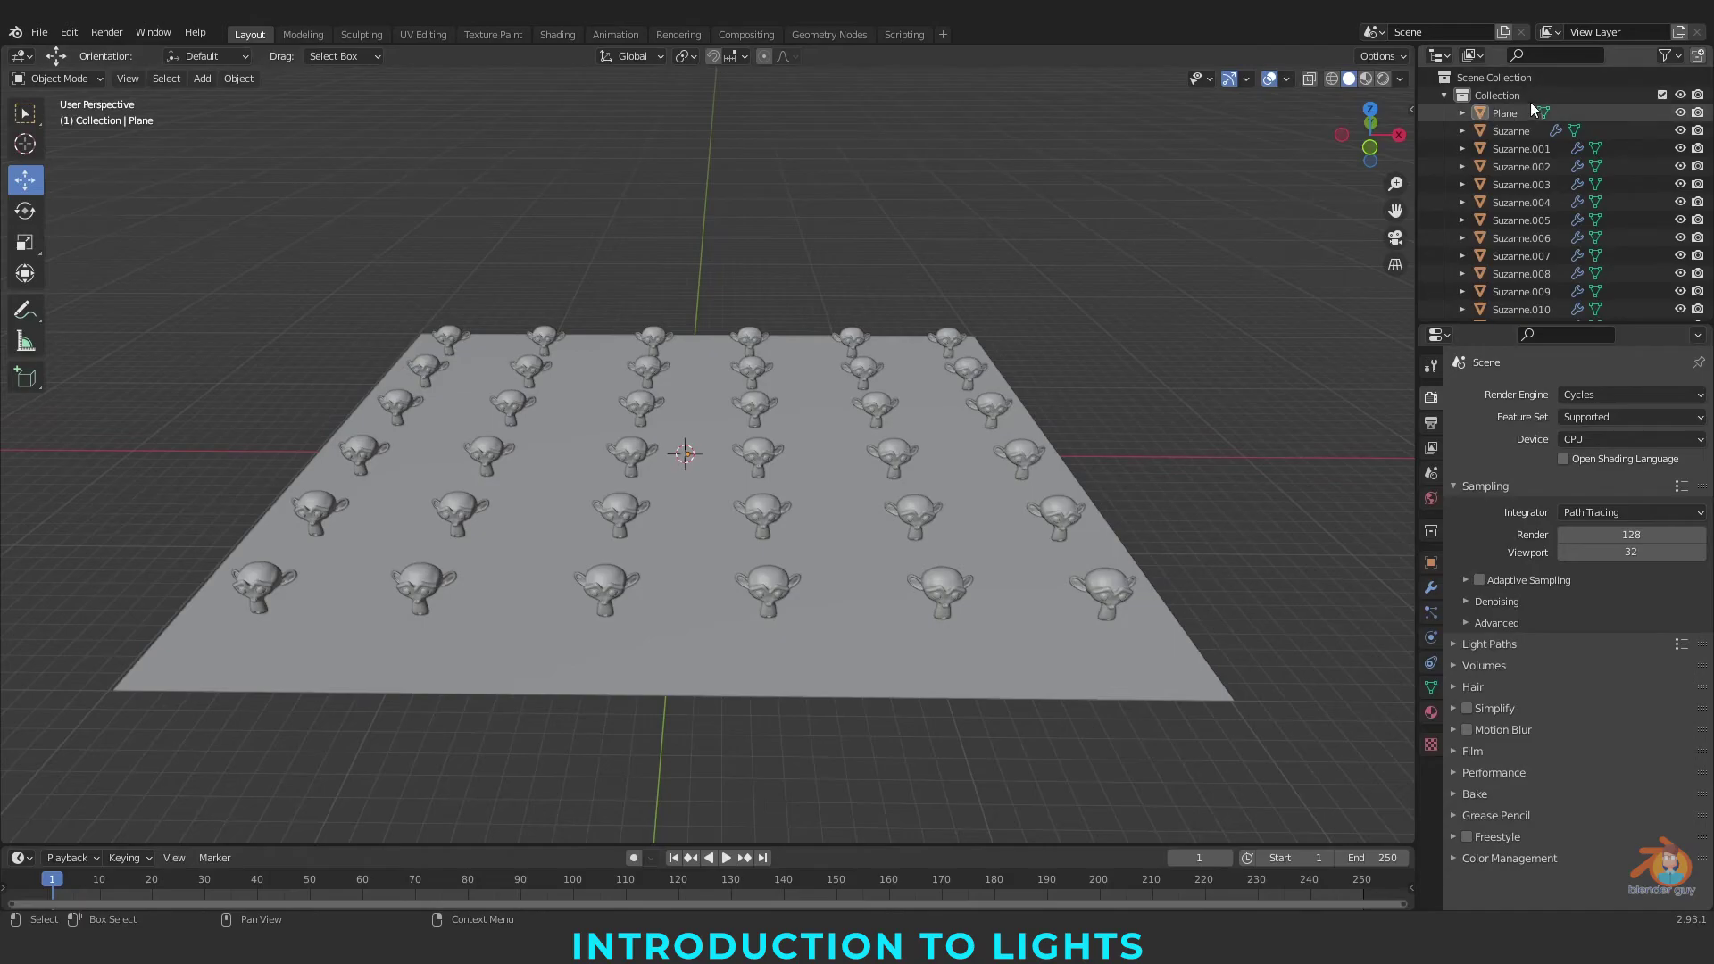
Move the plane and all the monkeys into a new collection named Scene
key("a")
key("m")
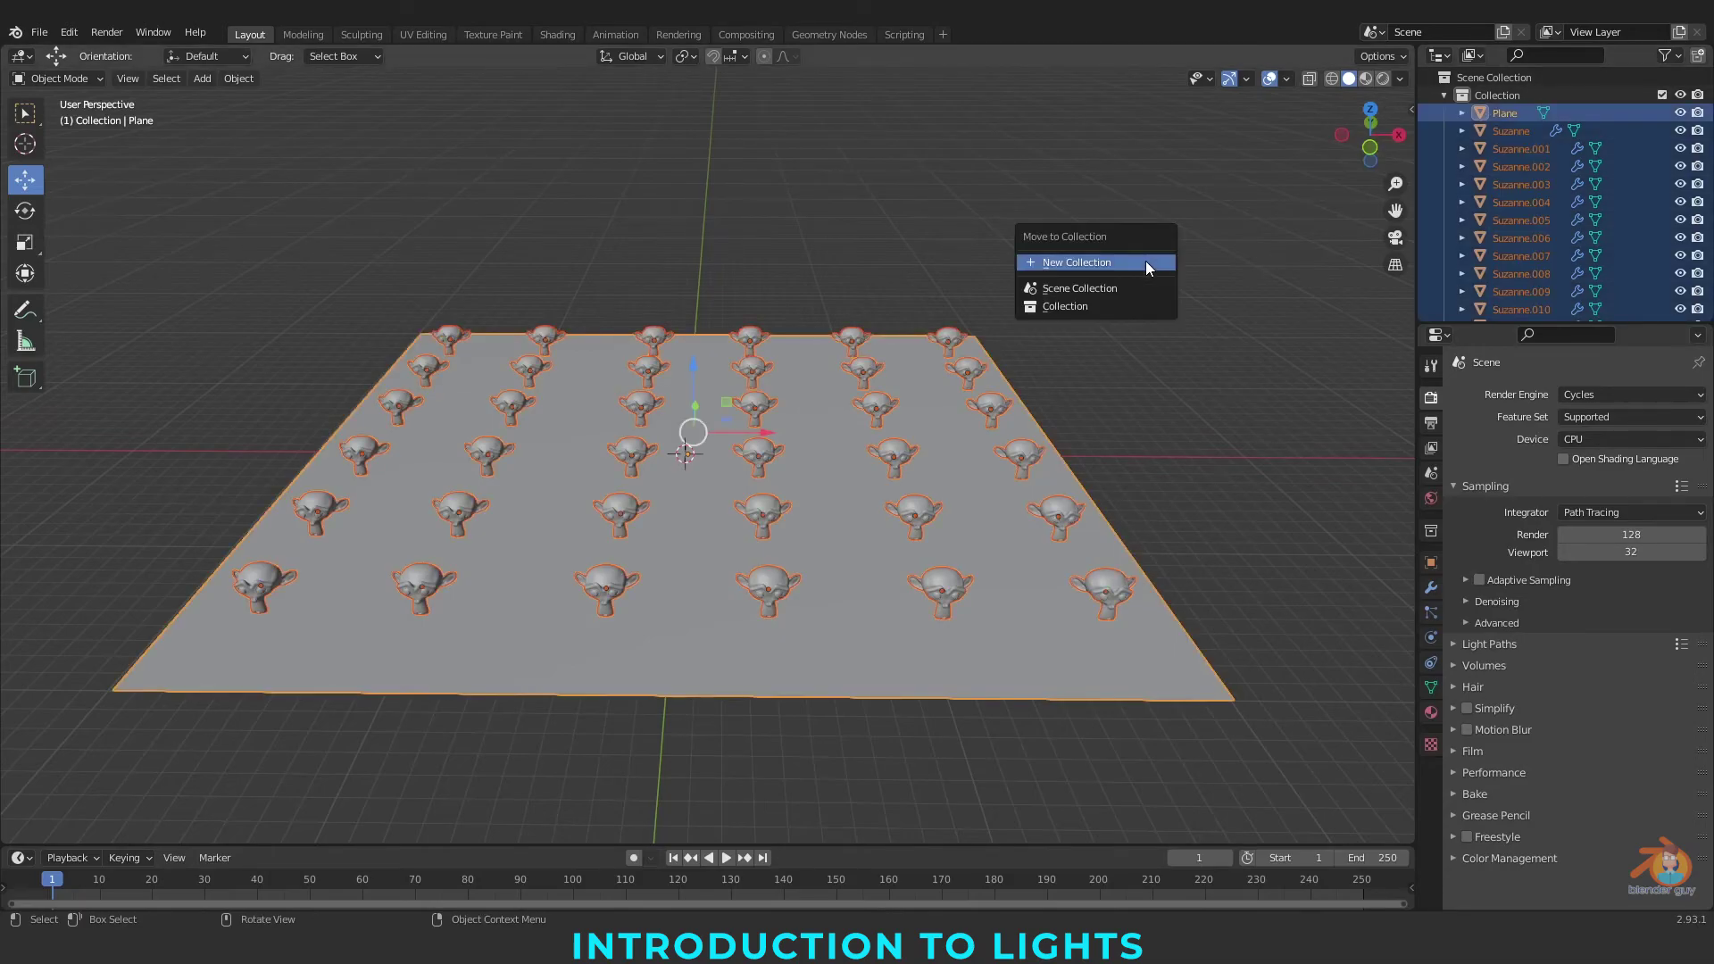
left_click(1144, 260)
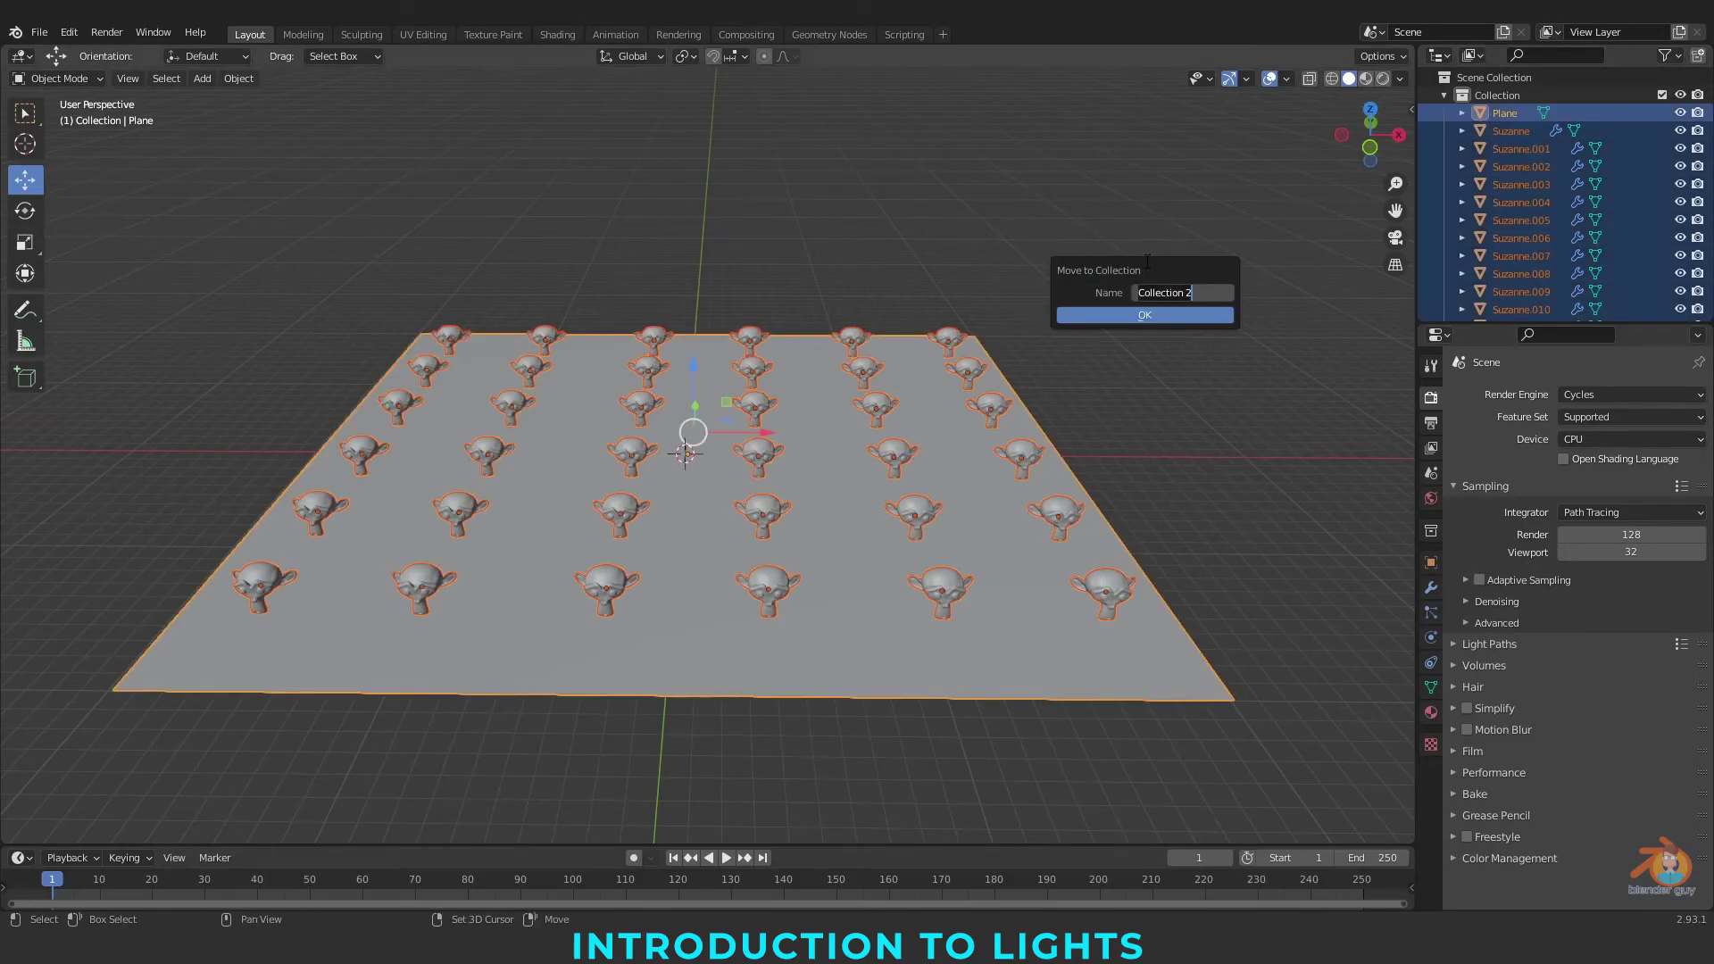
type("Scene")
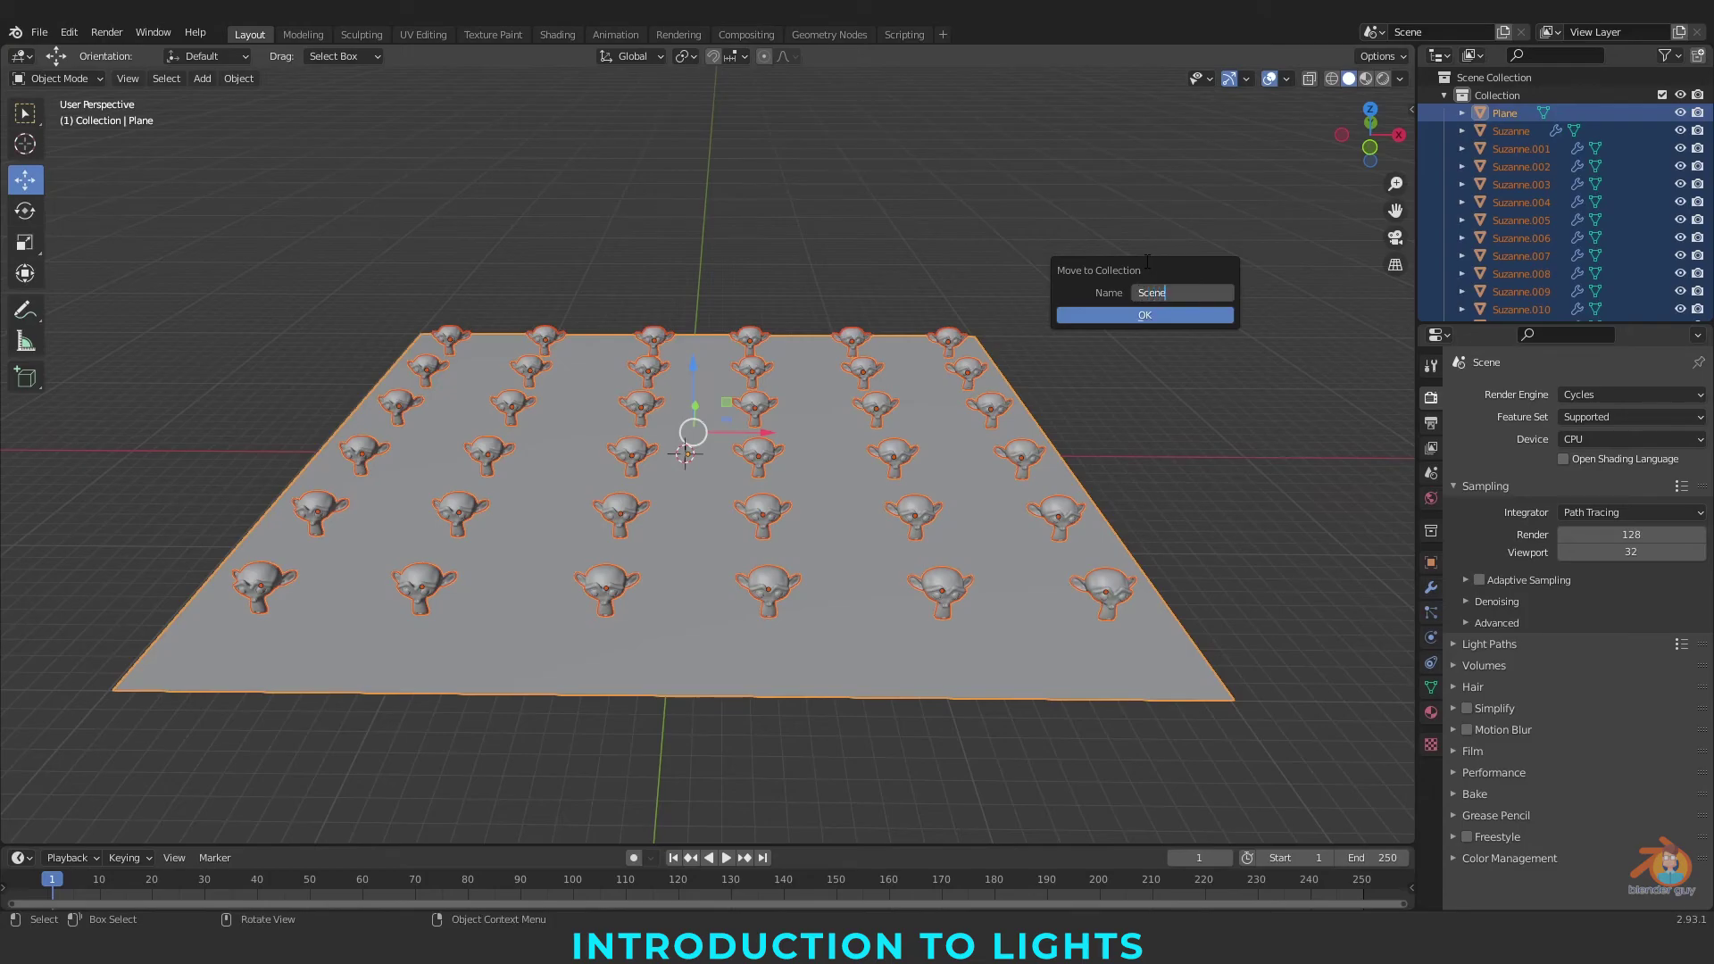
key("Return")
left_click(1193, 318)
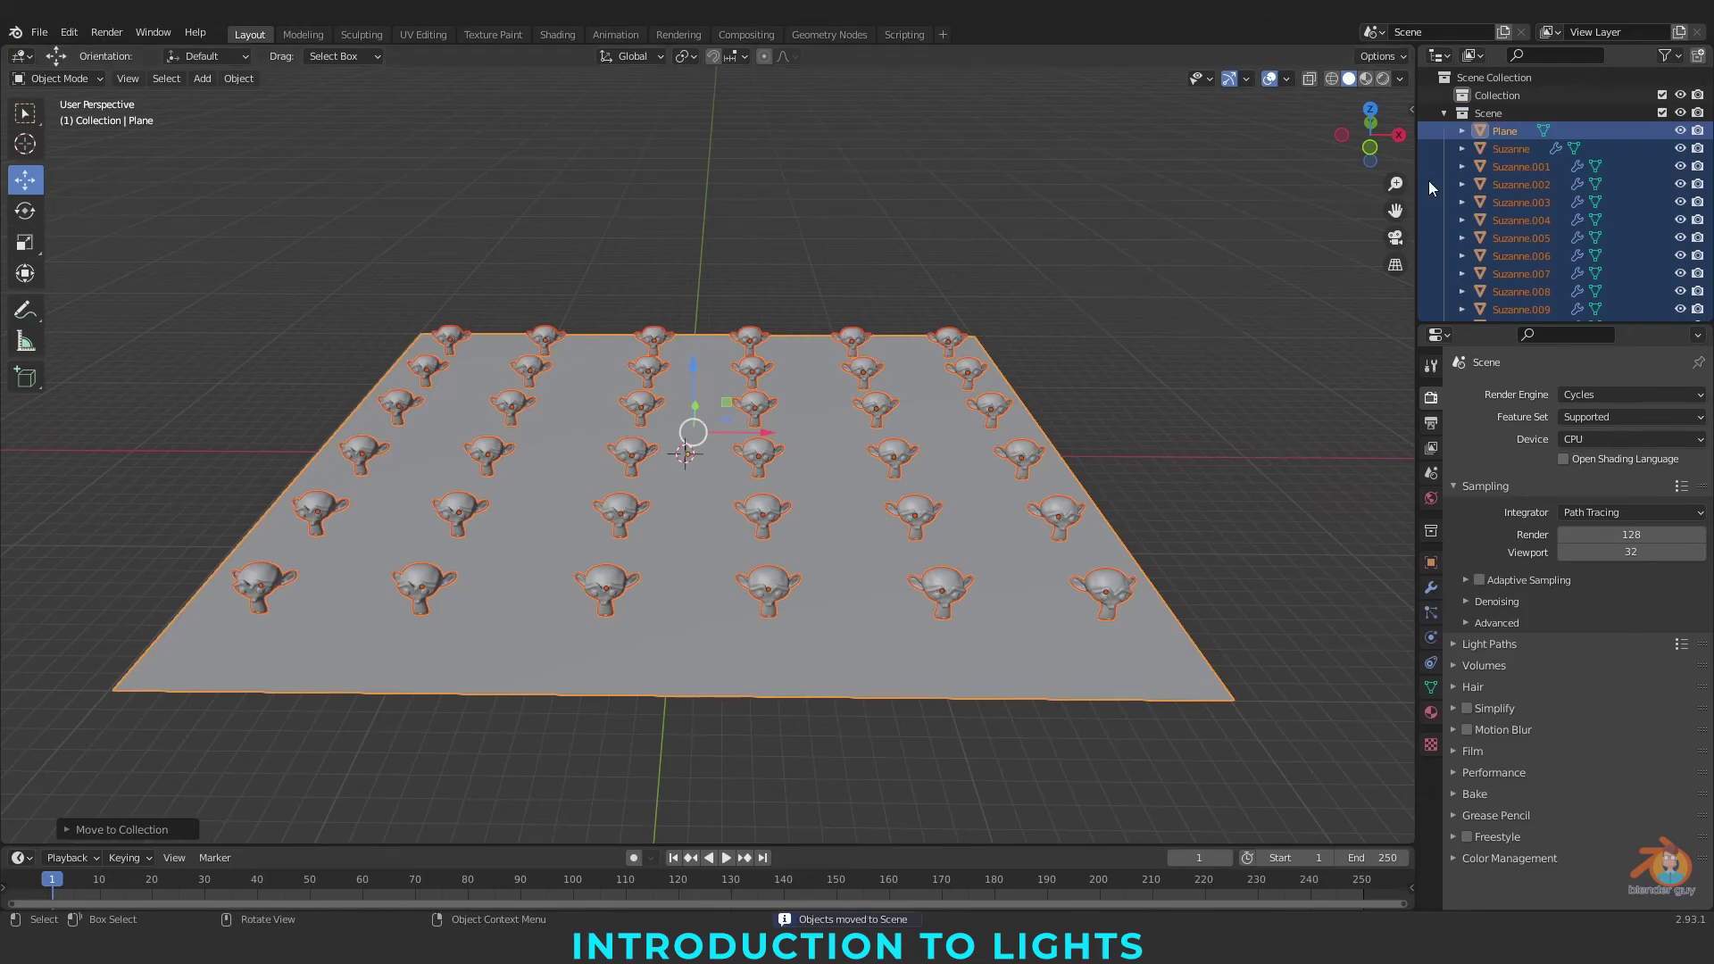
left_click(1057, 220)
scroll(1057, 220, "up", 2)
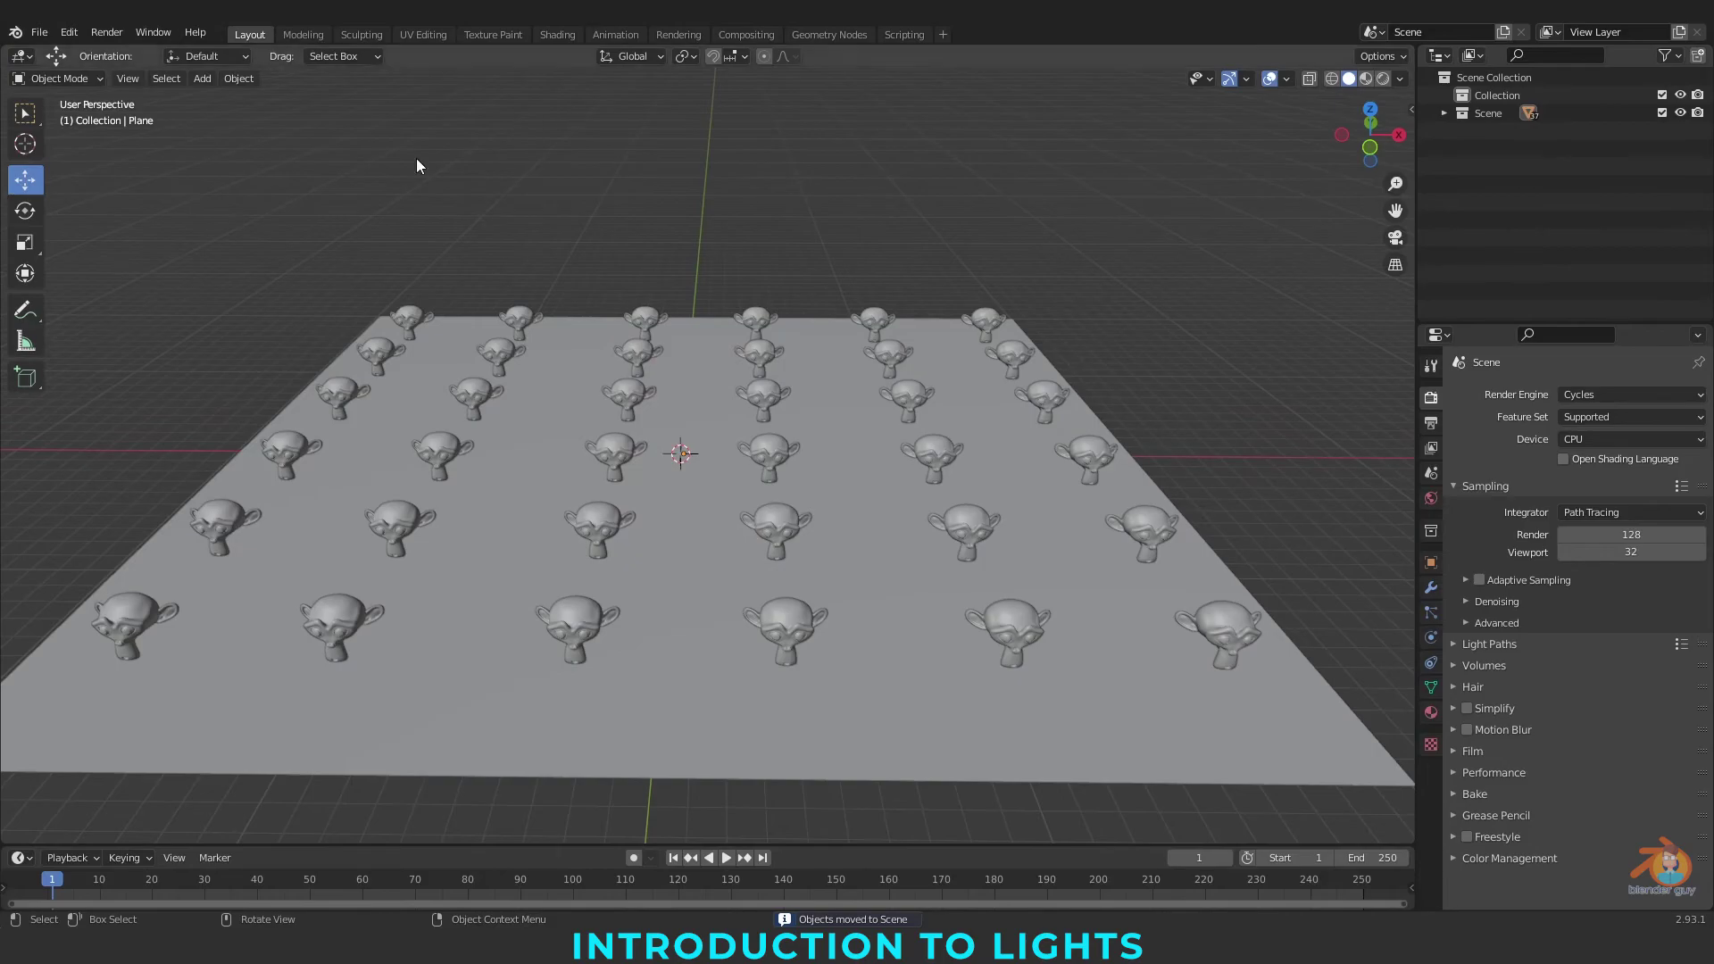
Show the viewport in Rendered shading and set the world background strength to 0
left_click(1365, 78)
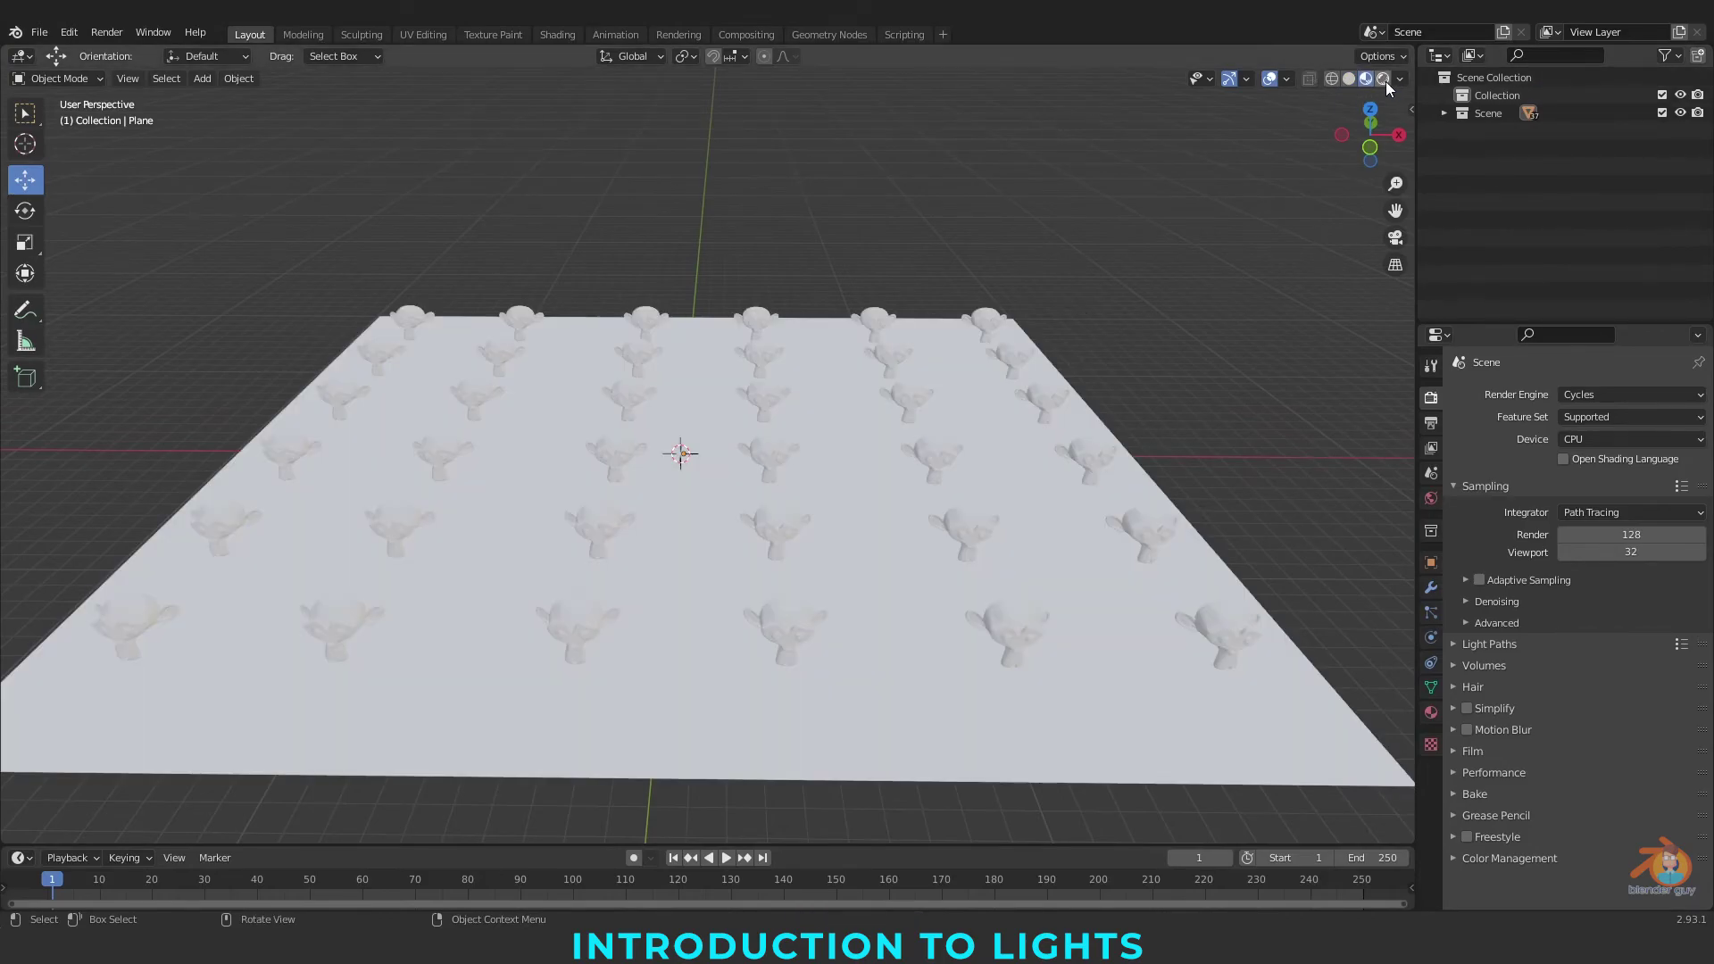
left_click(1383, 78)
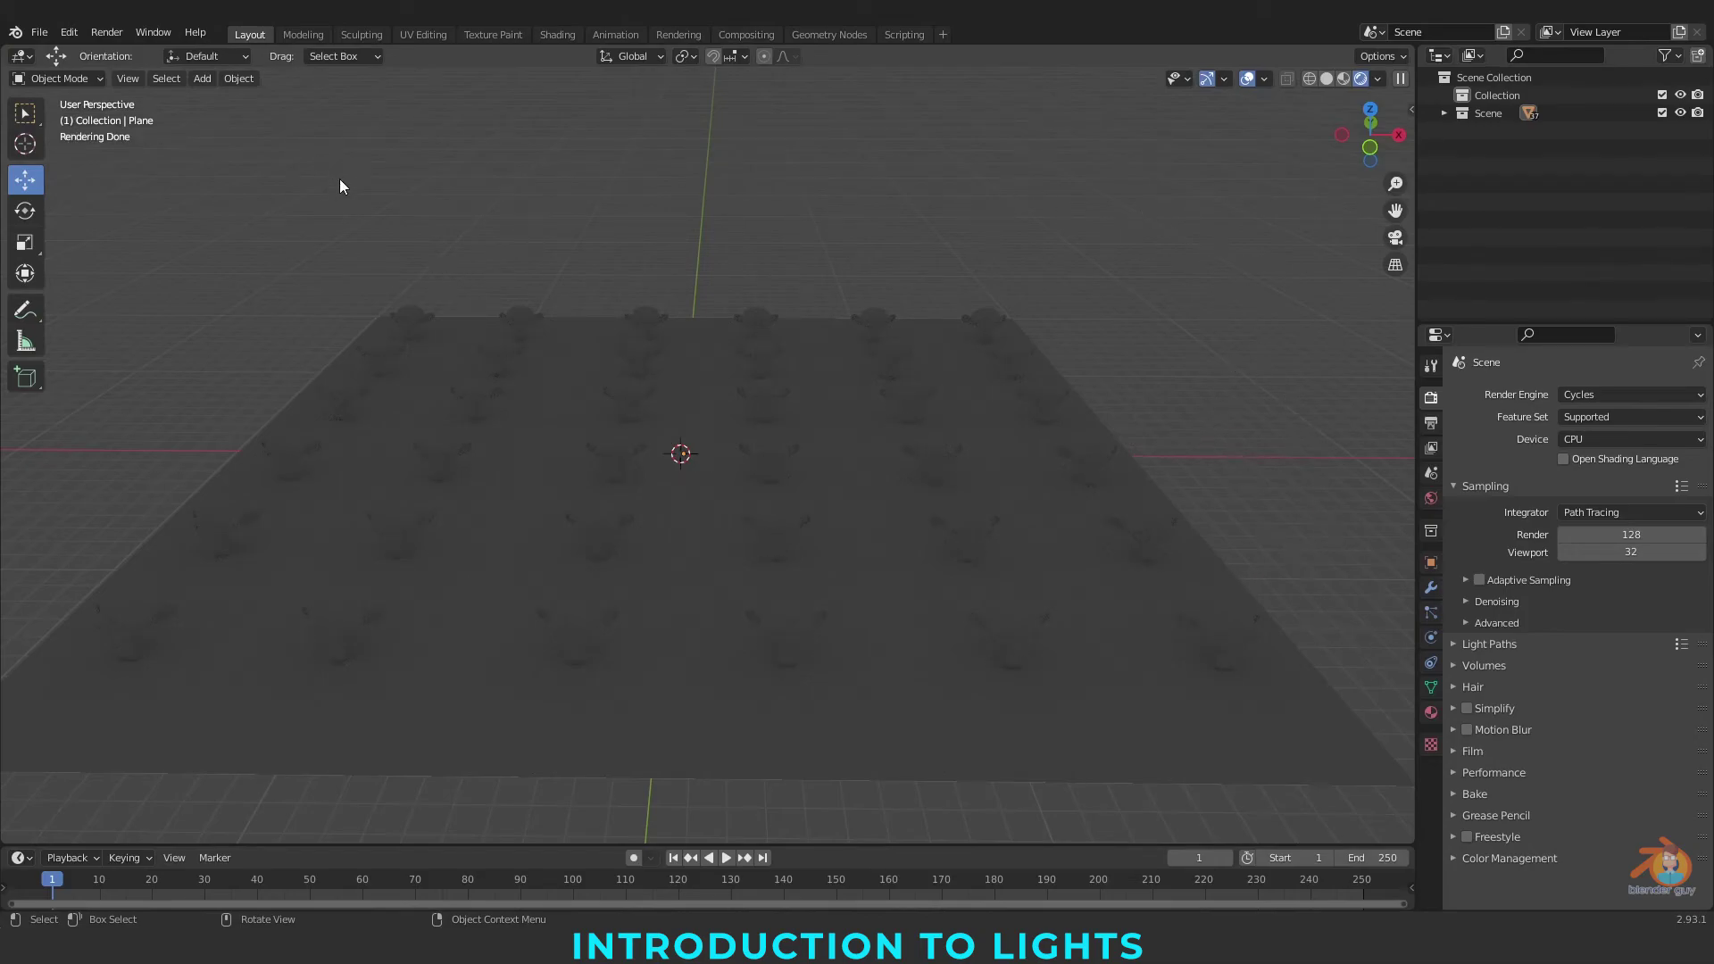
left_click(1428, 499)
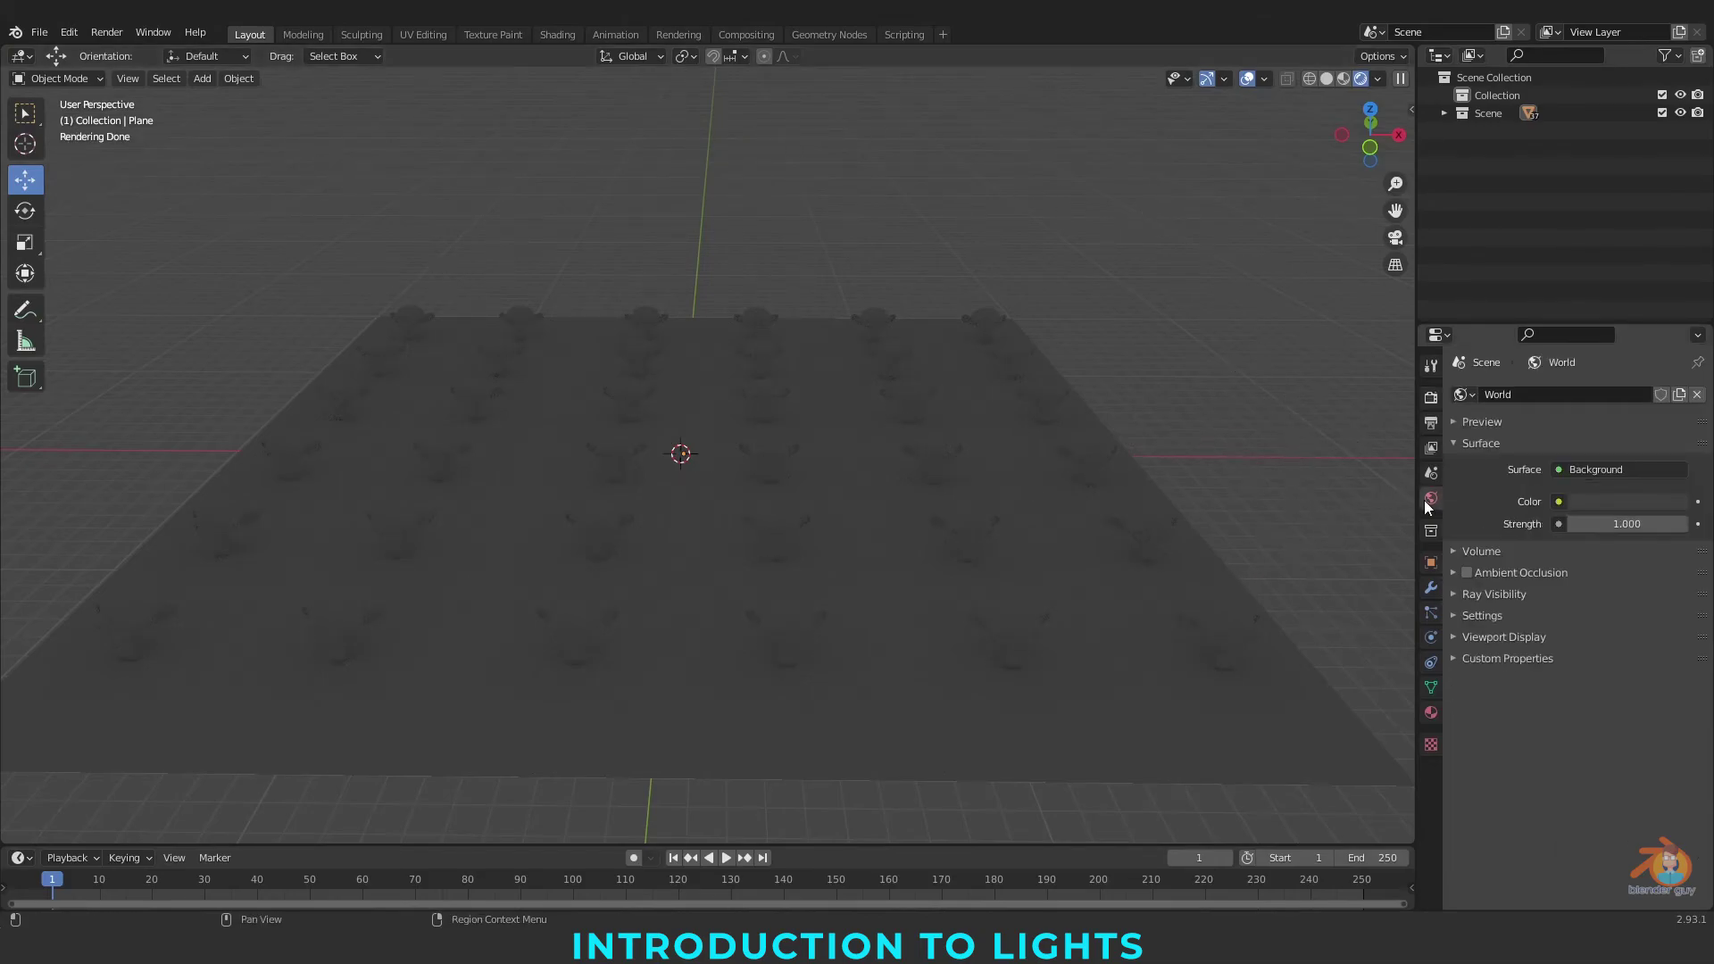
left_click_drag(1684, 524, 1571, 524)
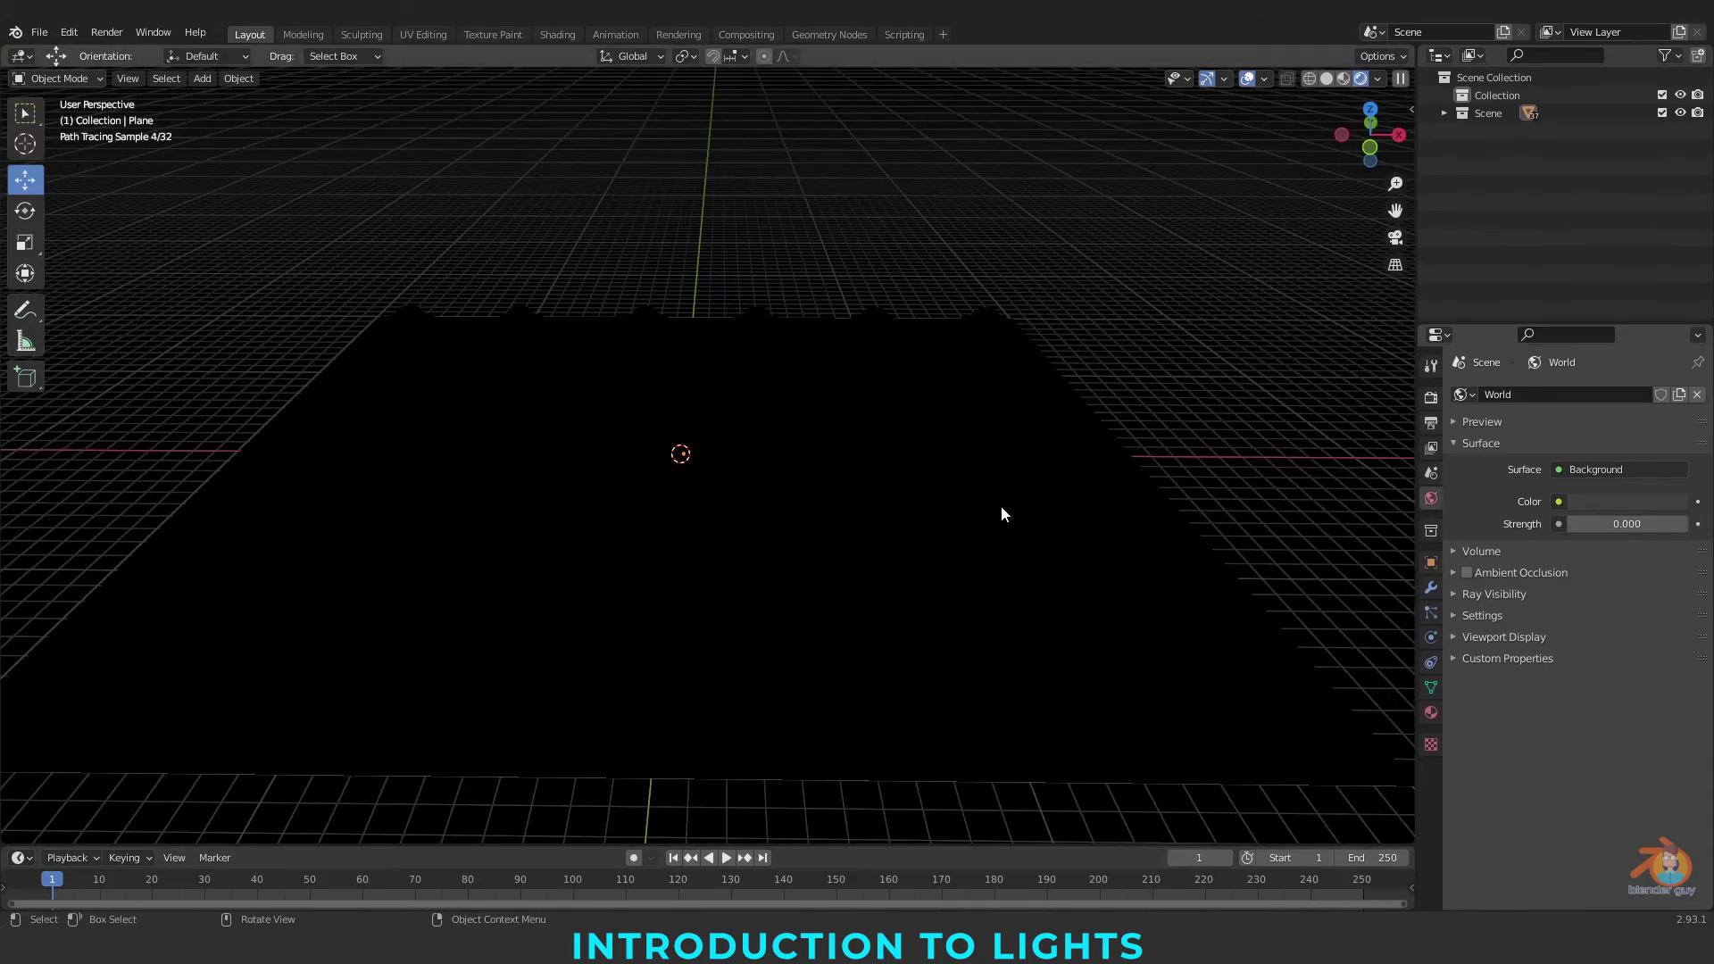
middle_click_drag(1122, 300, 734, 219)
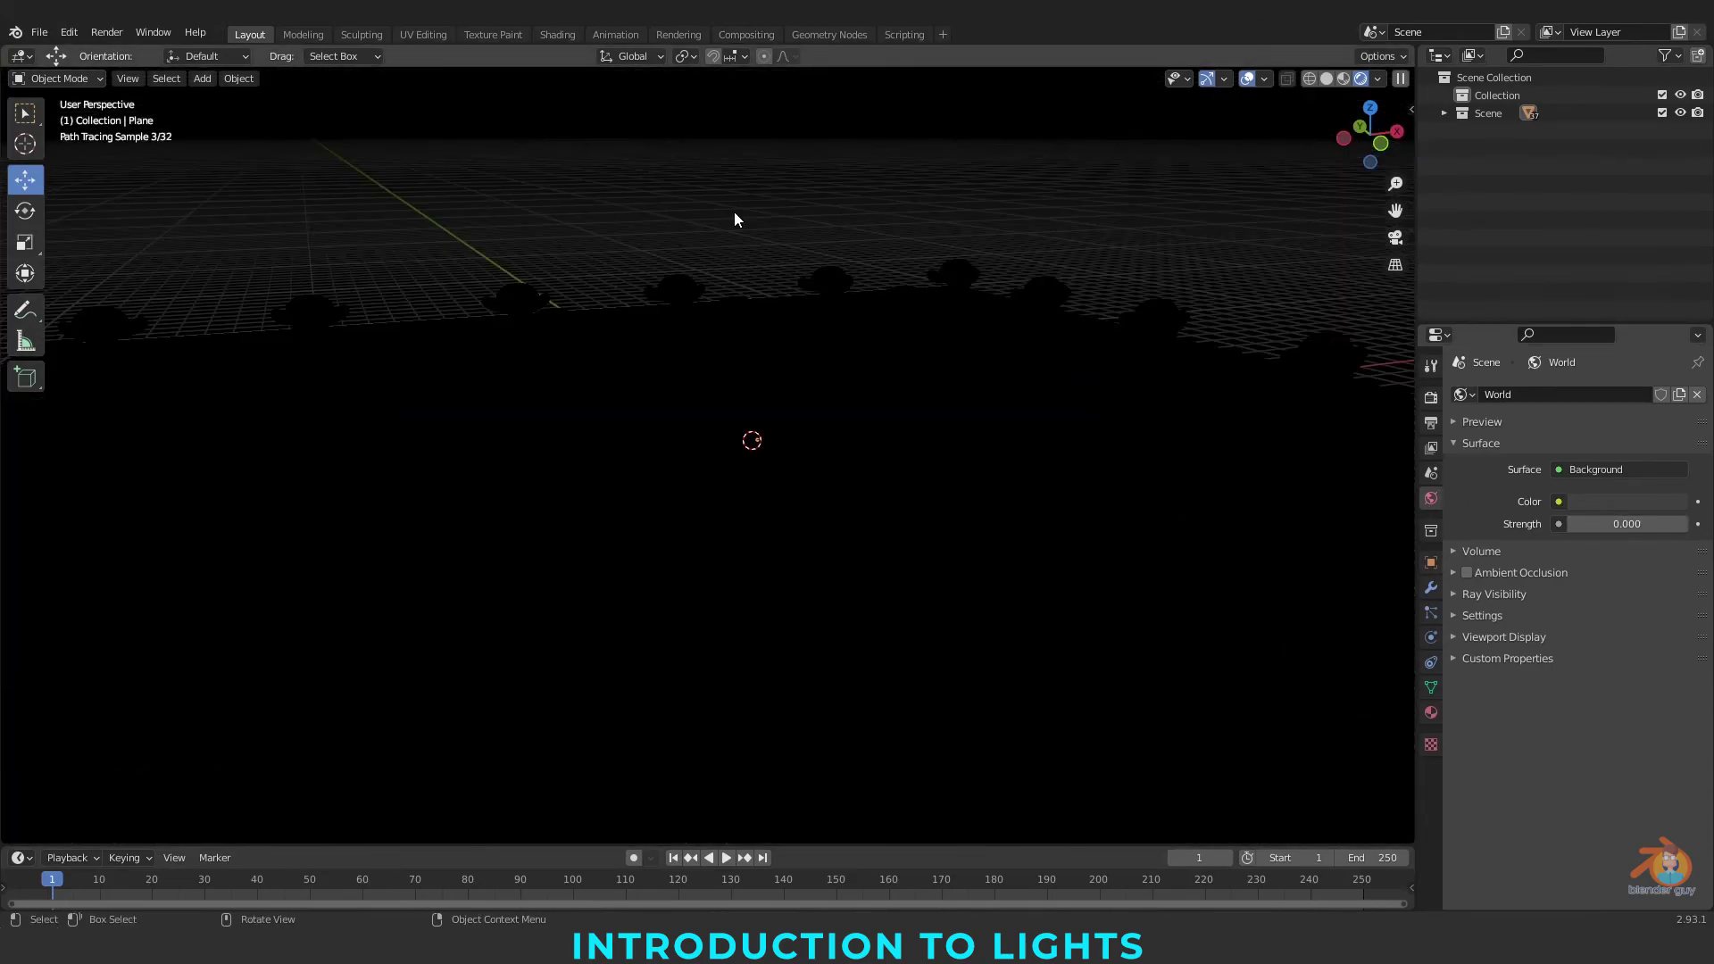
Add a point light at the scene's centre and raise it along Z above the plane
left_click(202, 79)
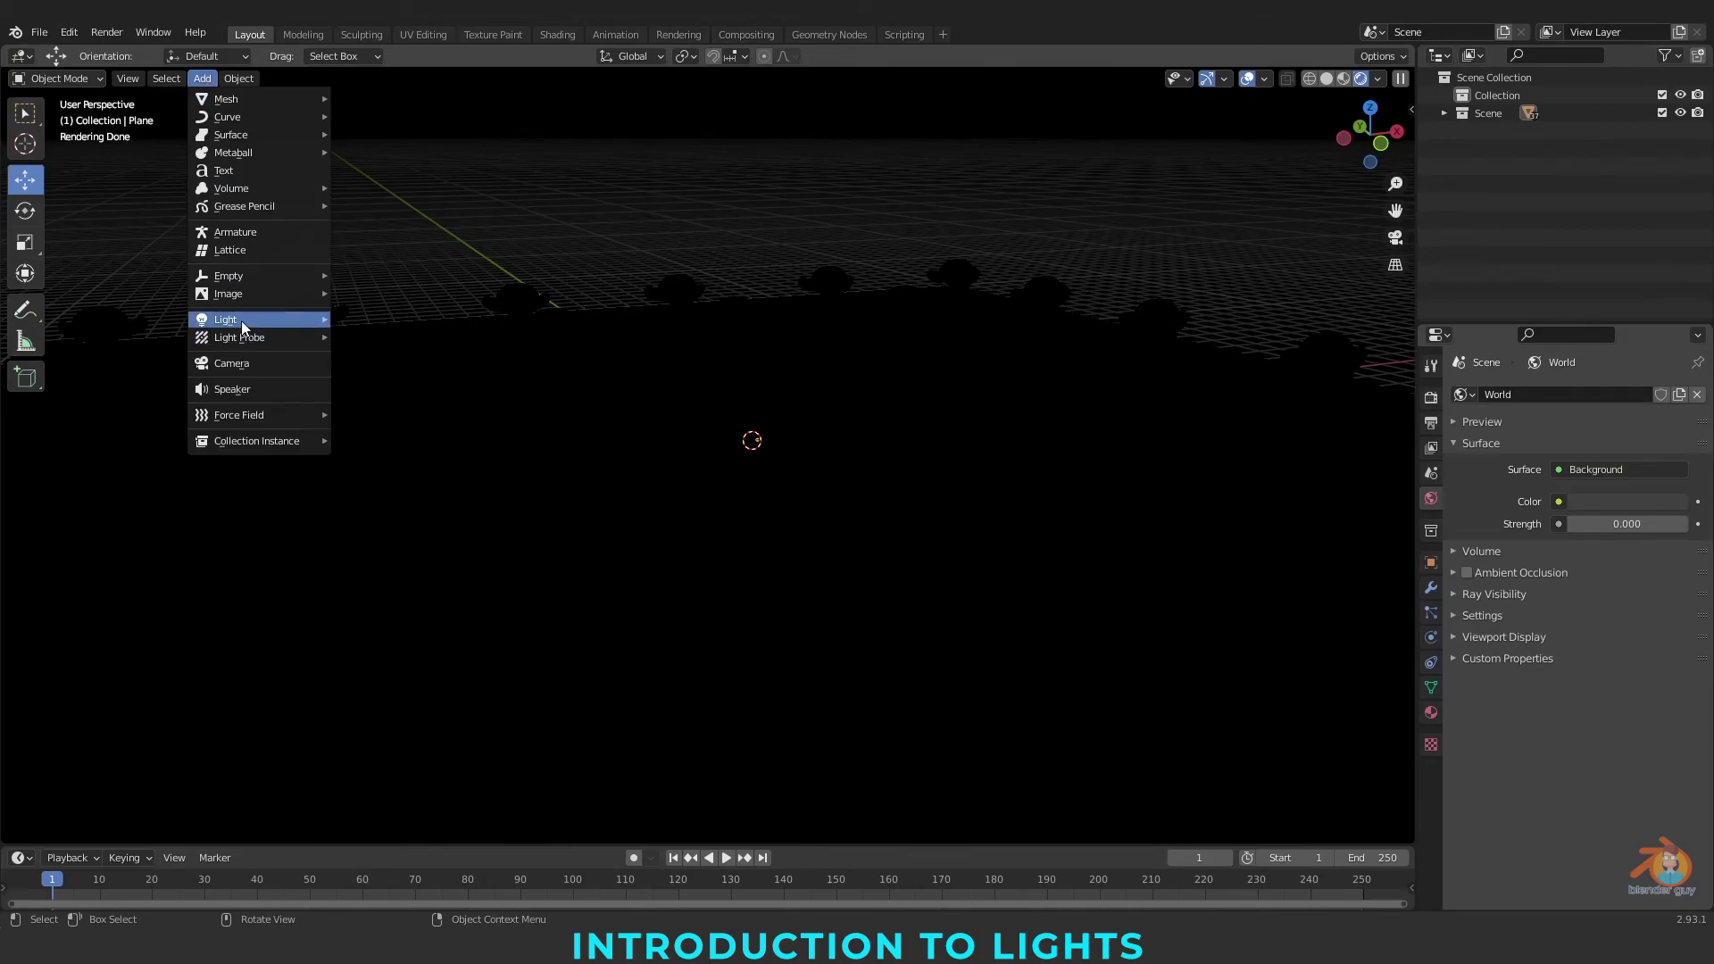
mouse_move(241, 320)
left_click(377, 315)
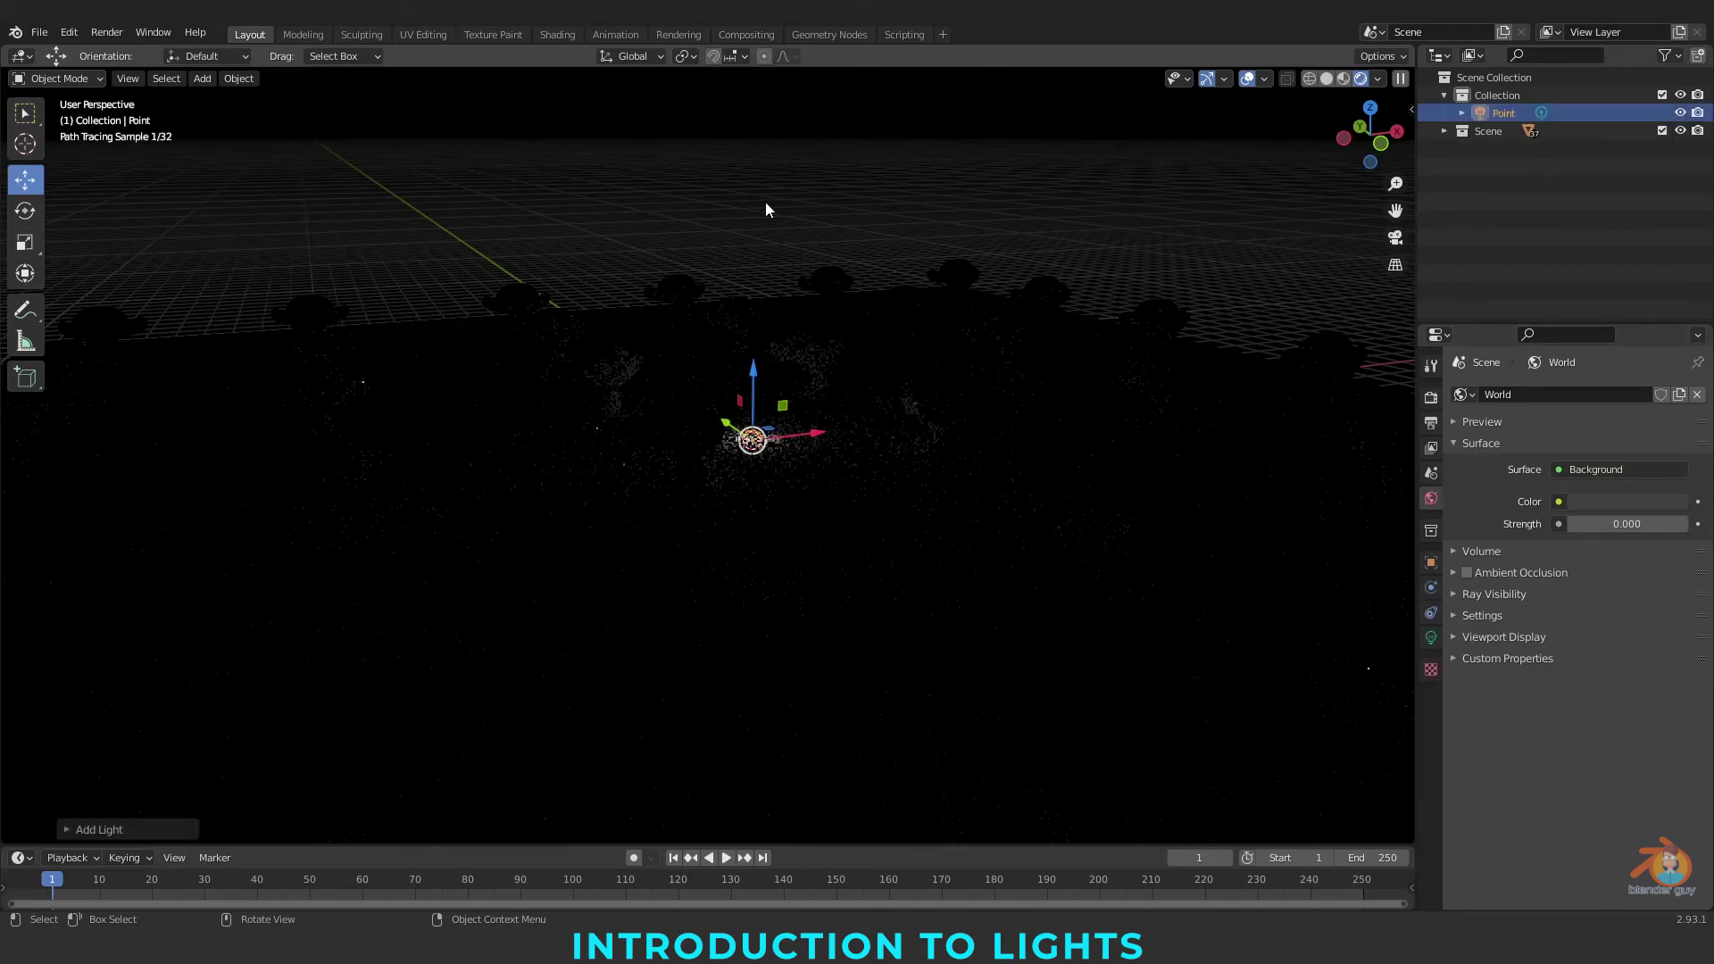
left_click_drag(750, 366, 754, 303)
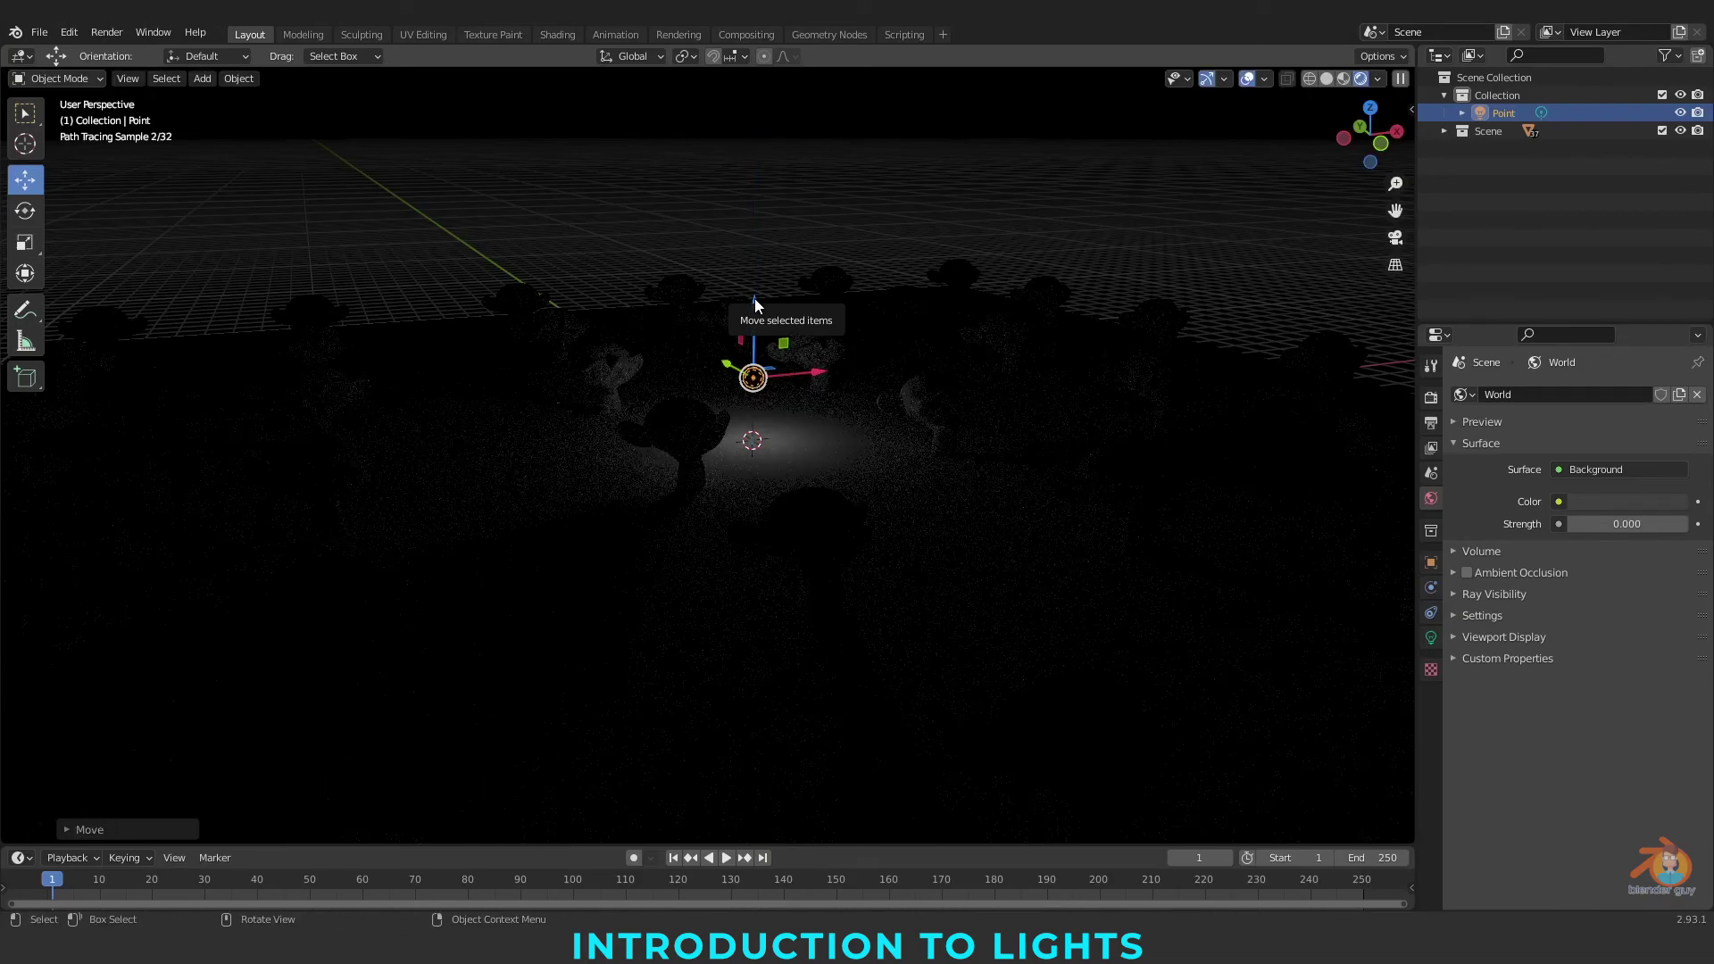
Zoom to the point light and change its colour from white to a soft salmon red
key("KP_Decimal")
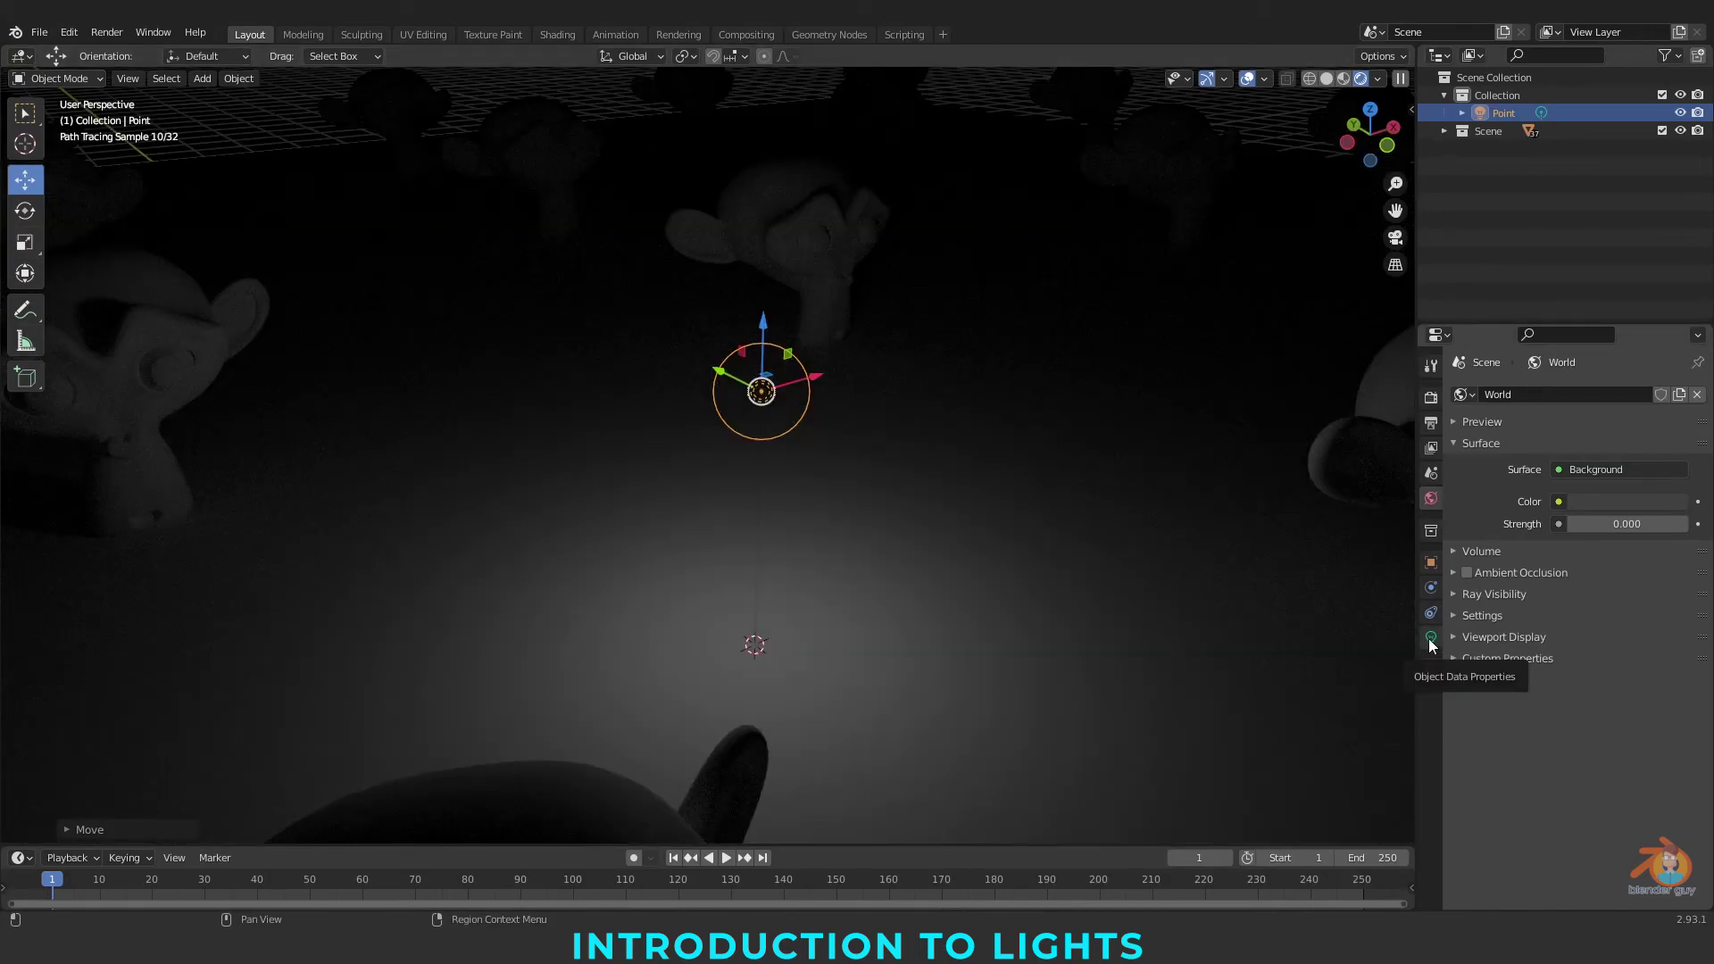
left_click(1430, 641)
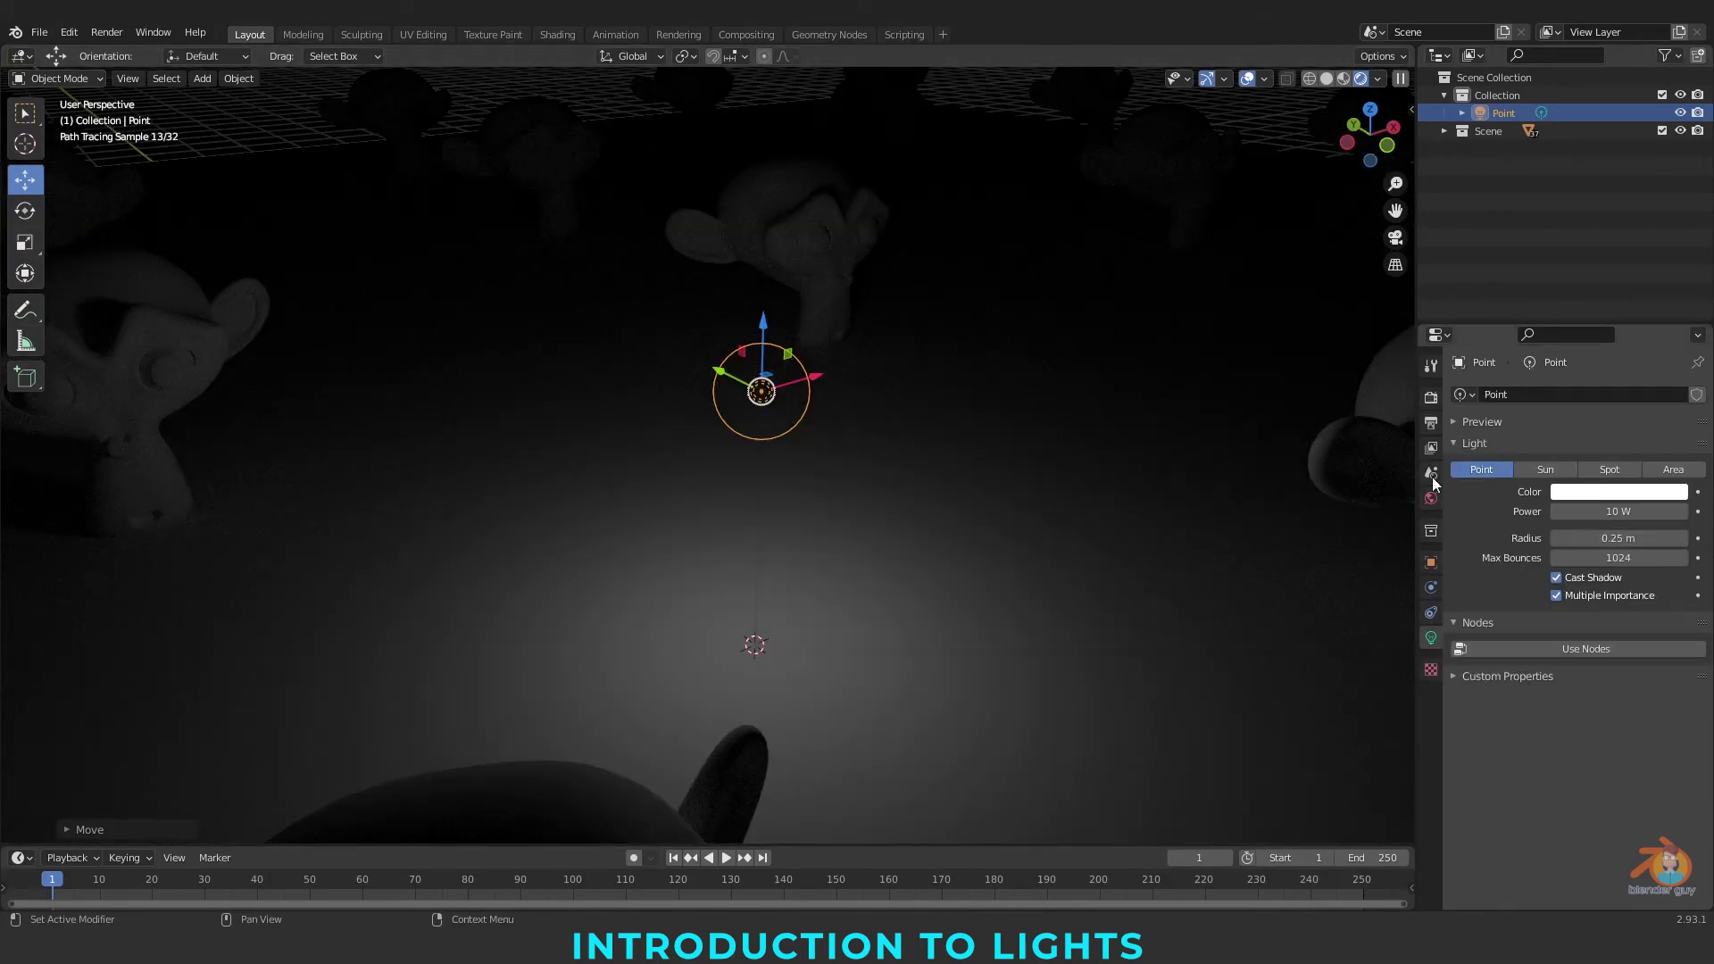
left_click(1615, 490)
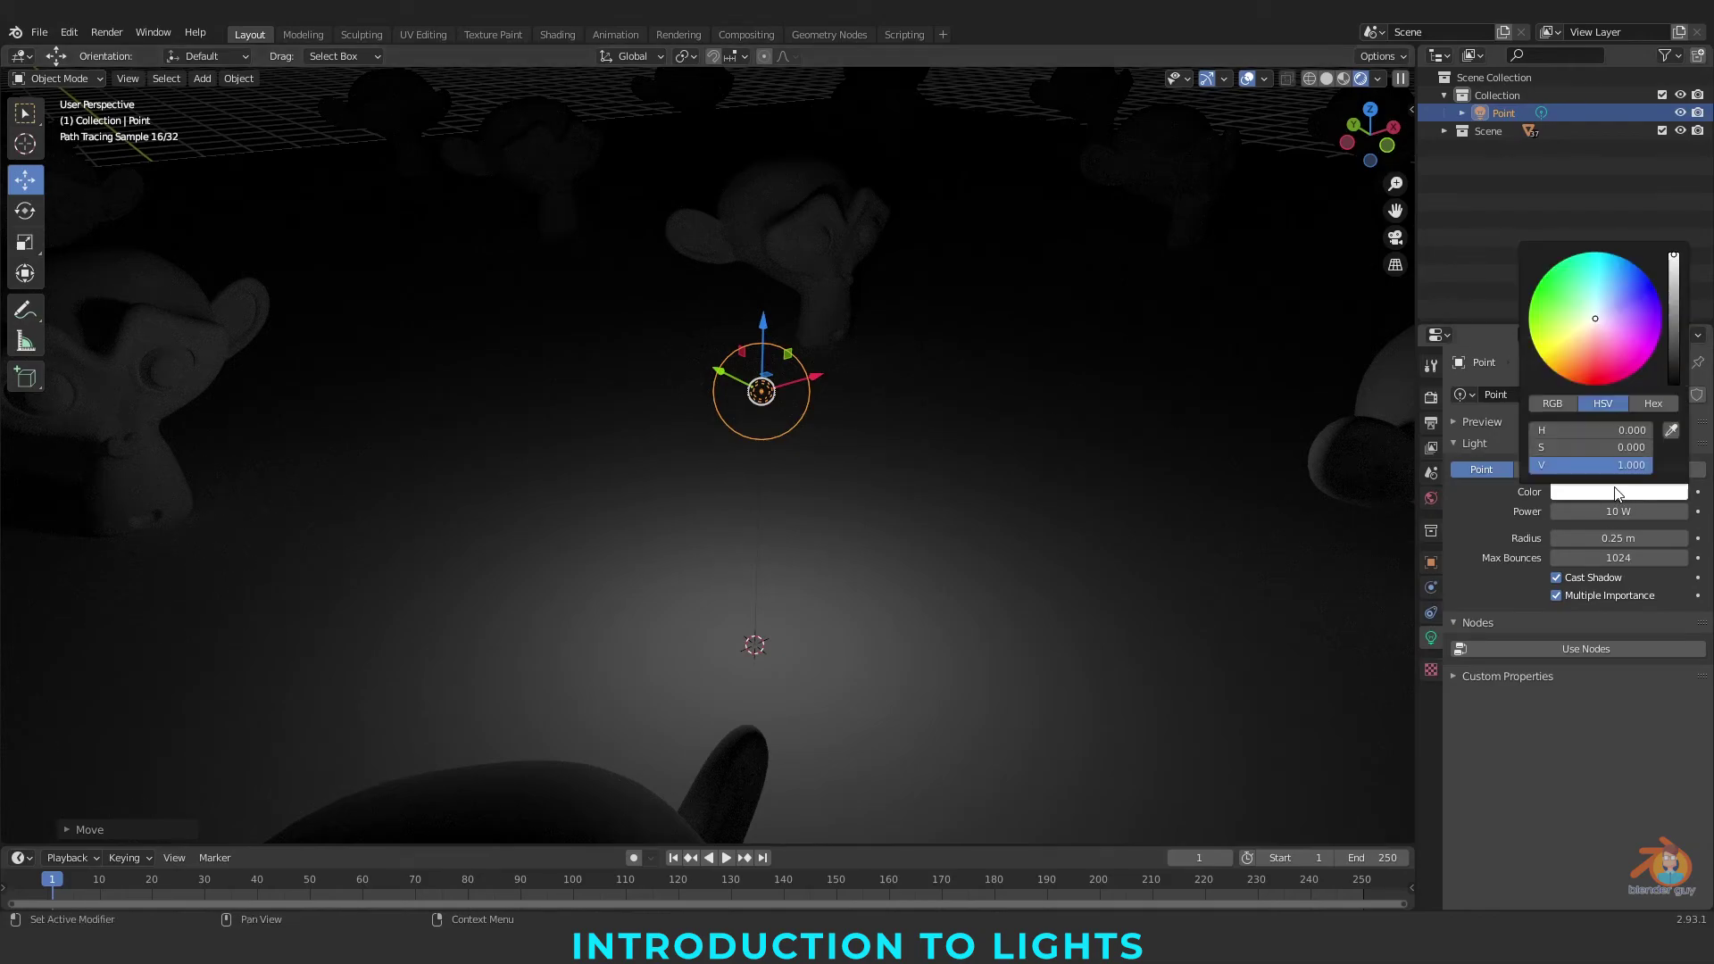
mouse_move(1607, 366)
left_mouse_down()
mouse_move(1546, 273)
mouse_move(1633, 326)
mouse_move(1571, 286)
mouse_move(1629, 339)
mouse_move(1585, 310)
mouse_move(1569, 334)
mouse_move(1602, 350)
mouse_move(1585, 348)
mouse_move(1595, 321)
mouse_move(1579, 346)
mouse_move(1602, 302)
mouse_move(1605, 332)
mouse_move(1586, 325)
mouse_move(1586, 362)
left_mouse_up()
left_click(1587, 493)
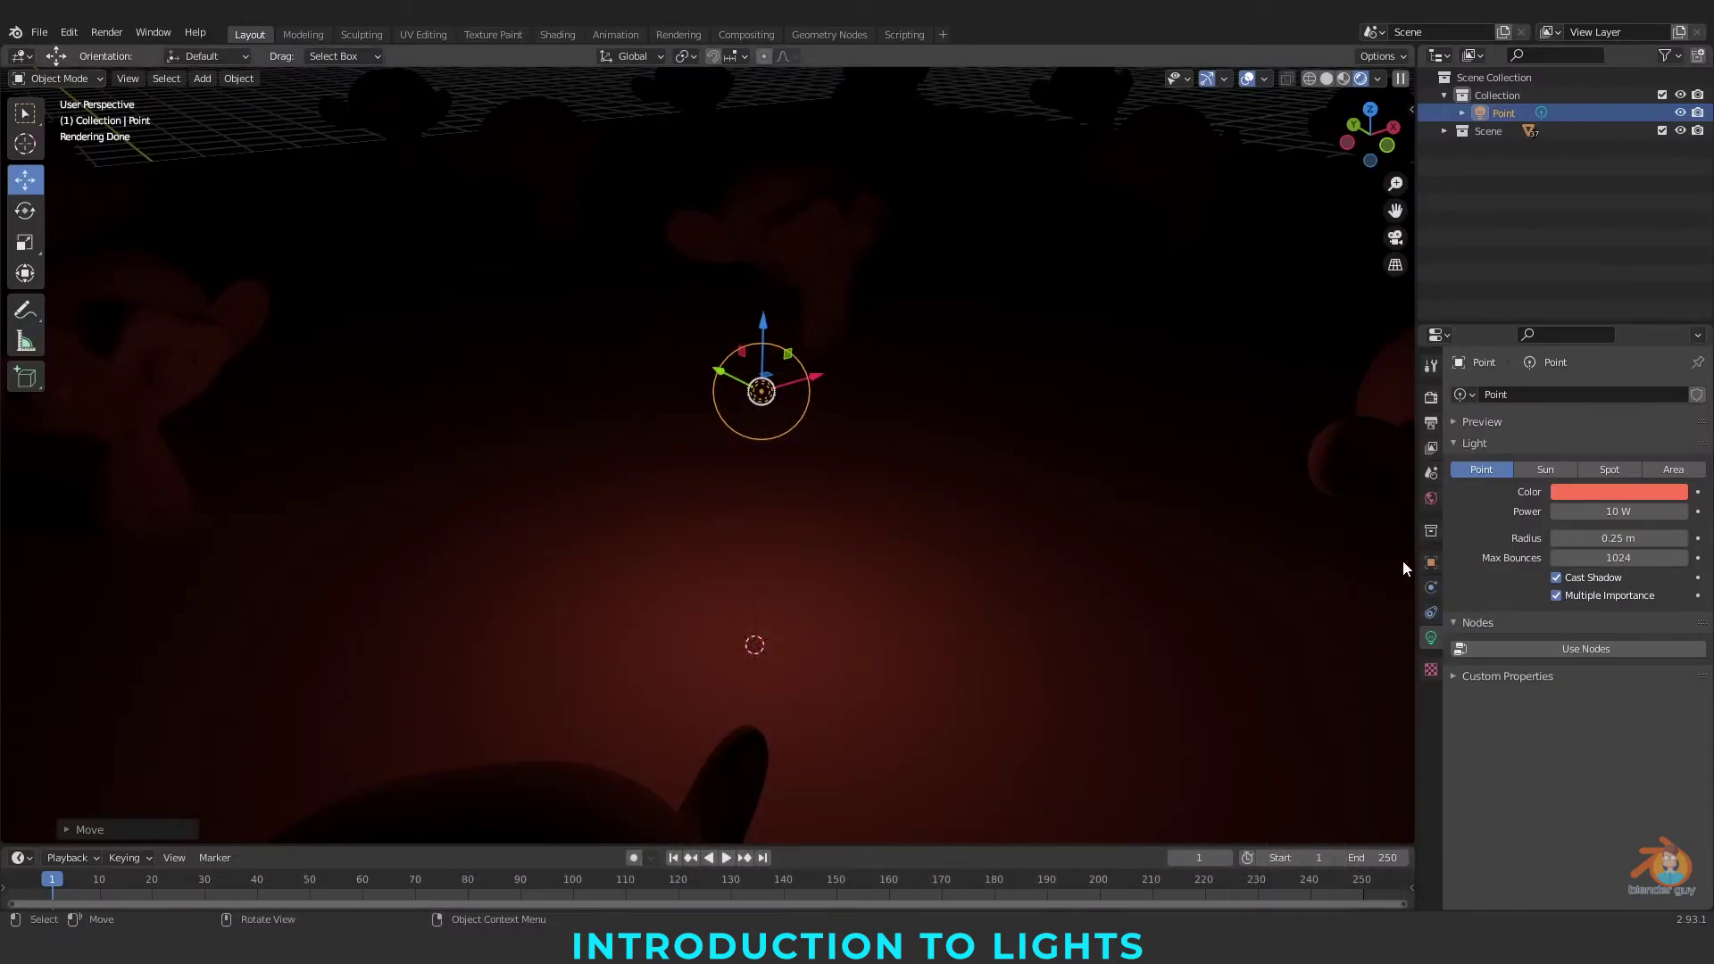
Raise the point light's power in stages to 10000 W and 10 MW
left_click(1624, 507)
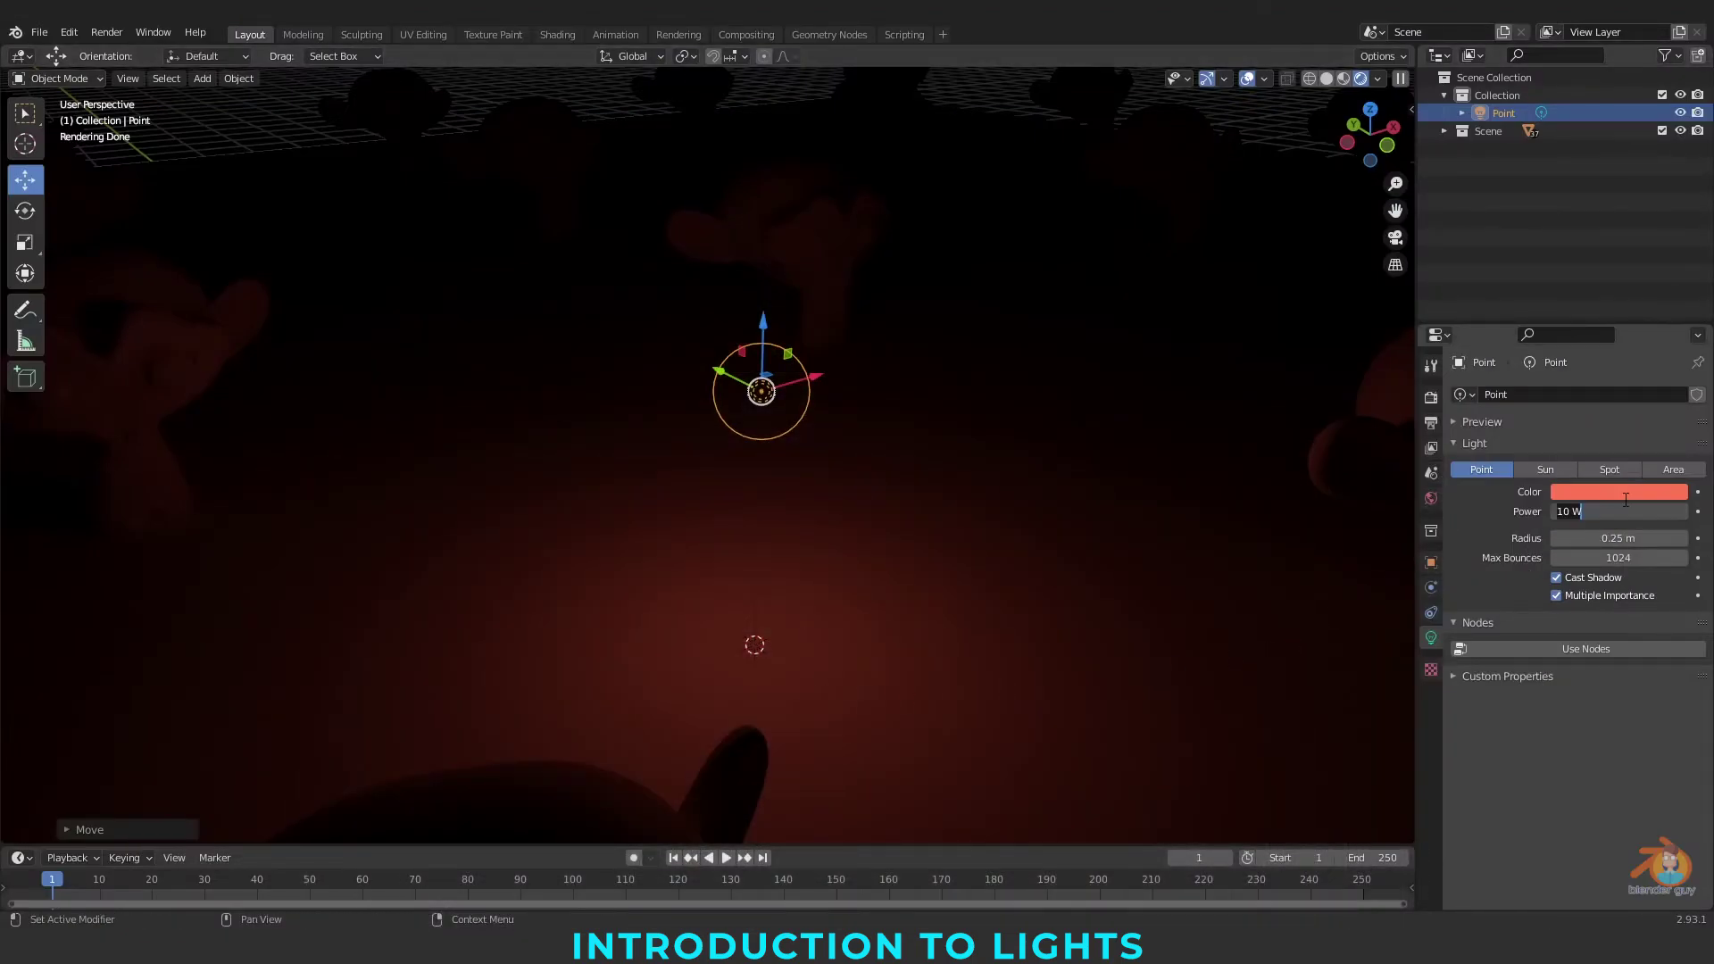
left_click(1563, 511)
type("0")
key("Return")
left_click(1562, 511)
type("00")
key("Return")
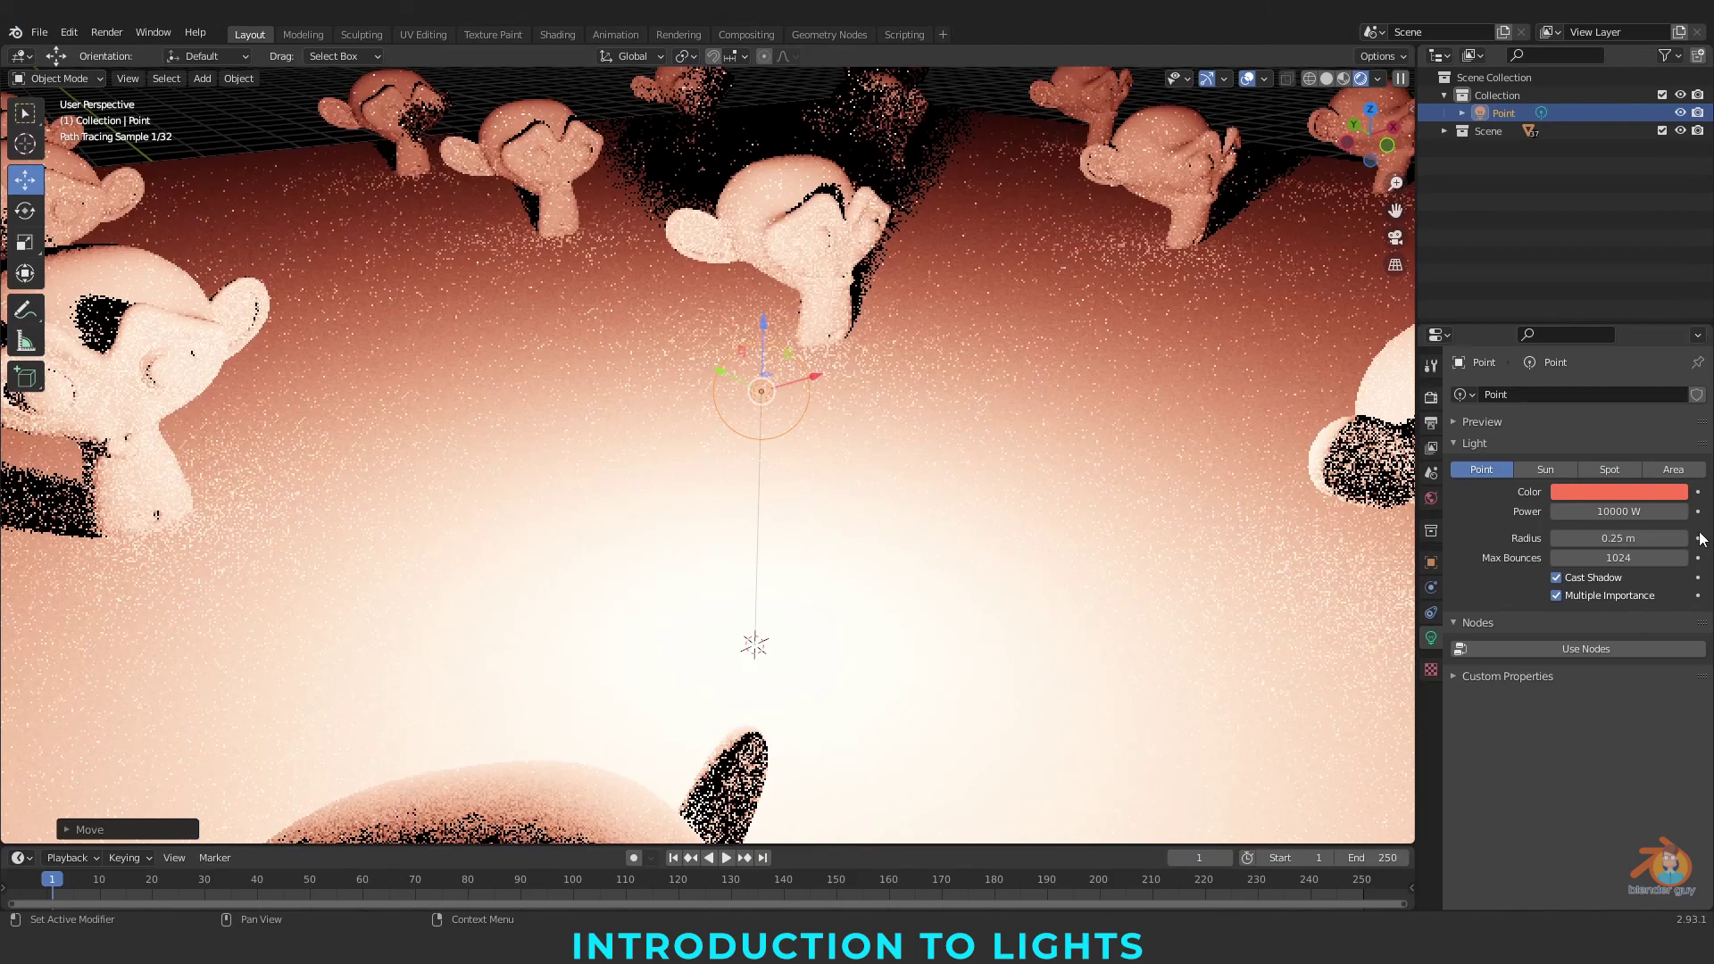
left_click(1568, 512)
type("000")
key("Return")
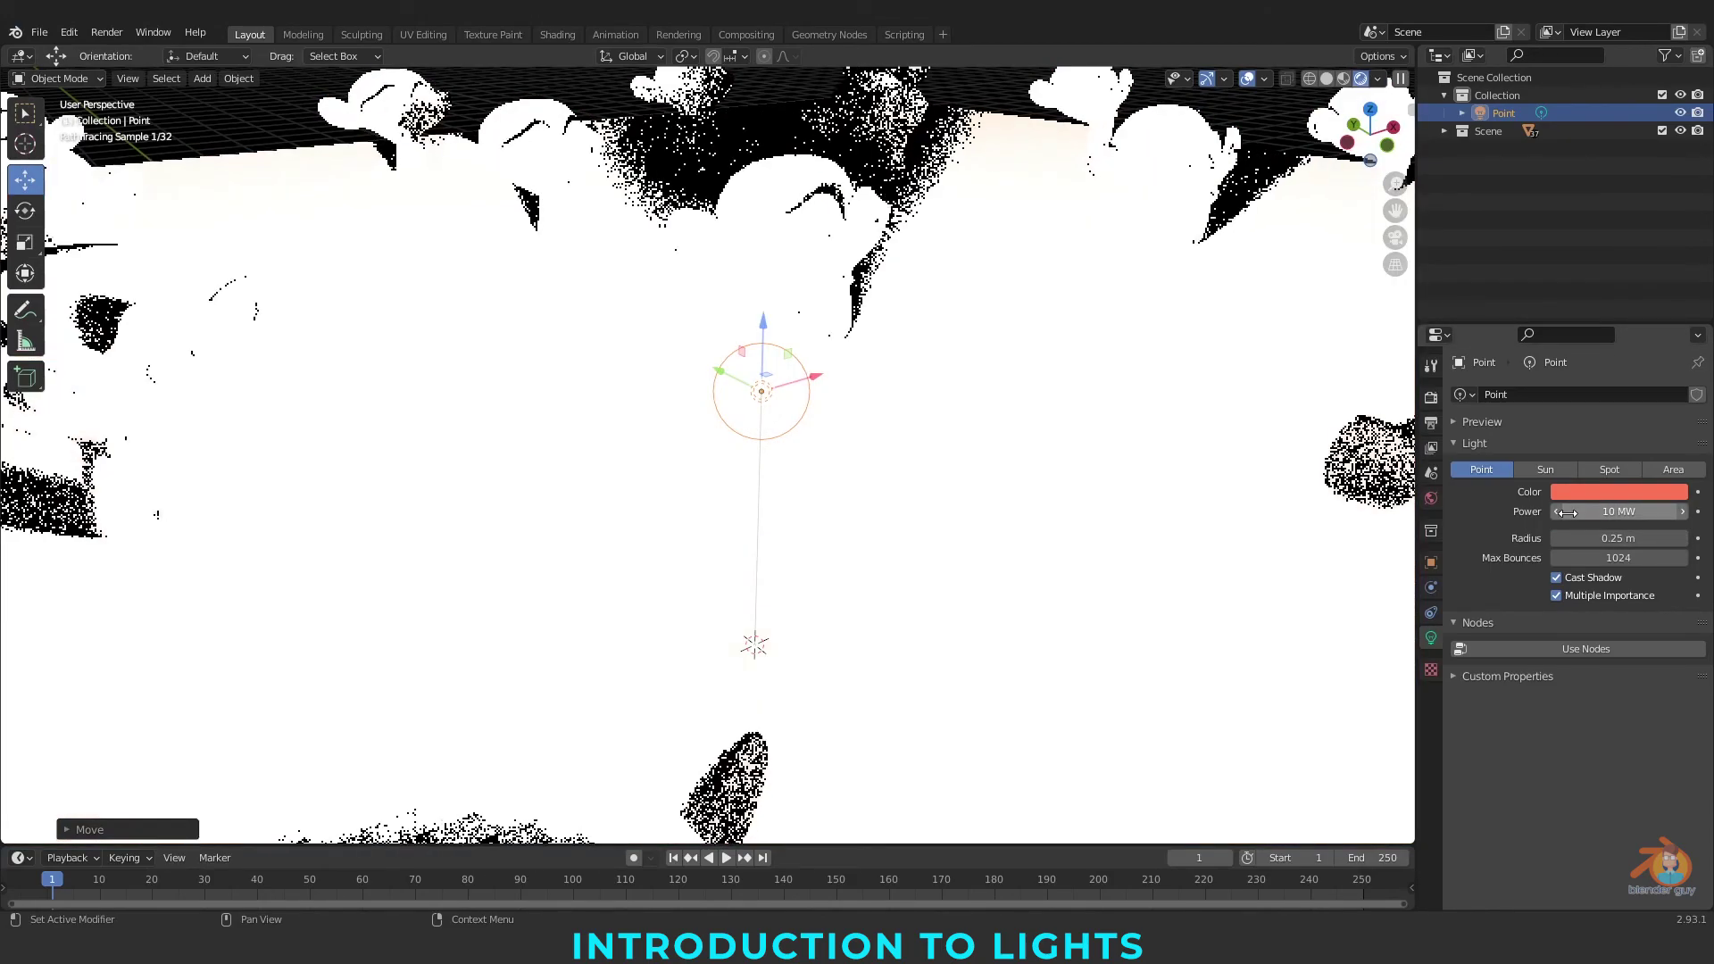
Set the point light's power to 100 W
left_click(1618, 511)
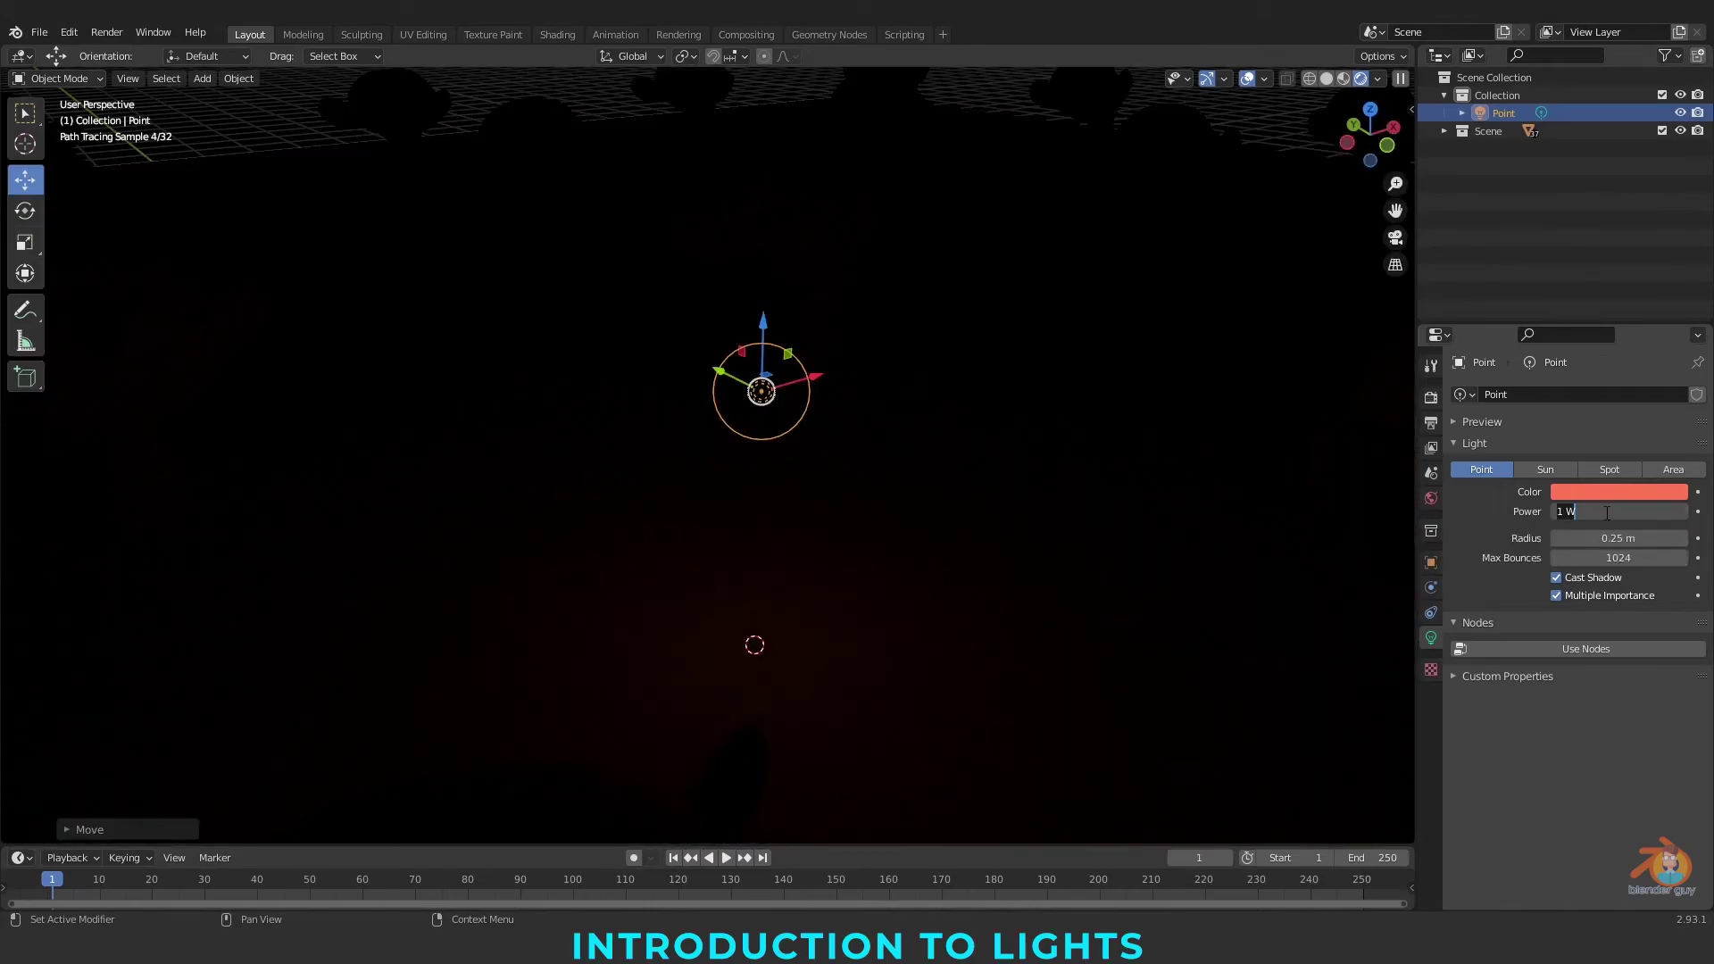
type("100")
key("Return")
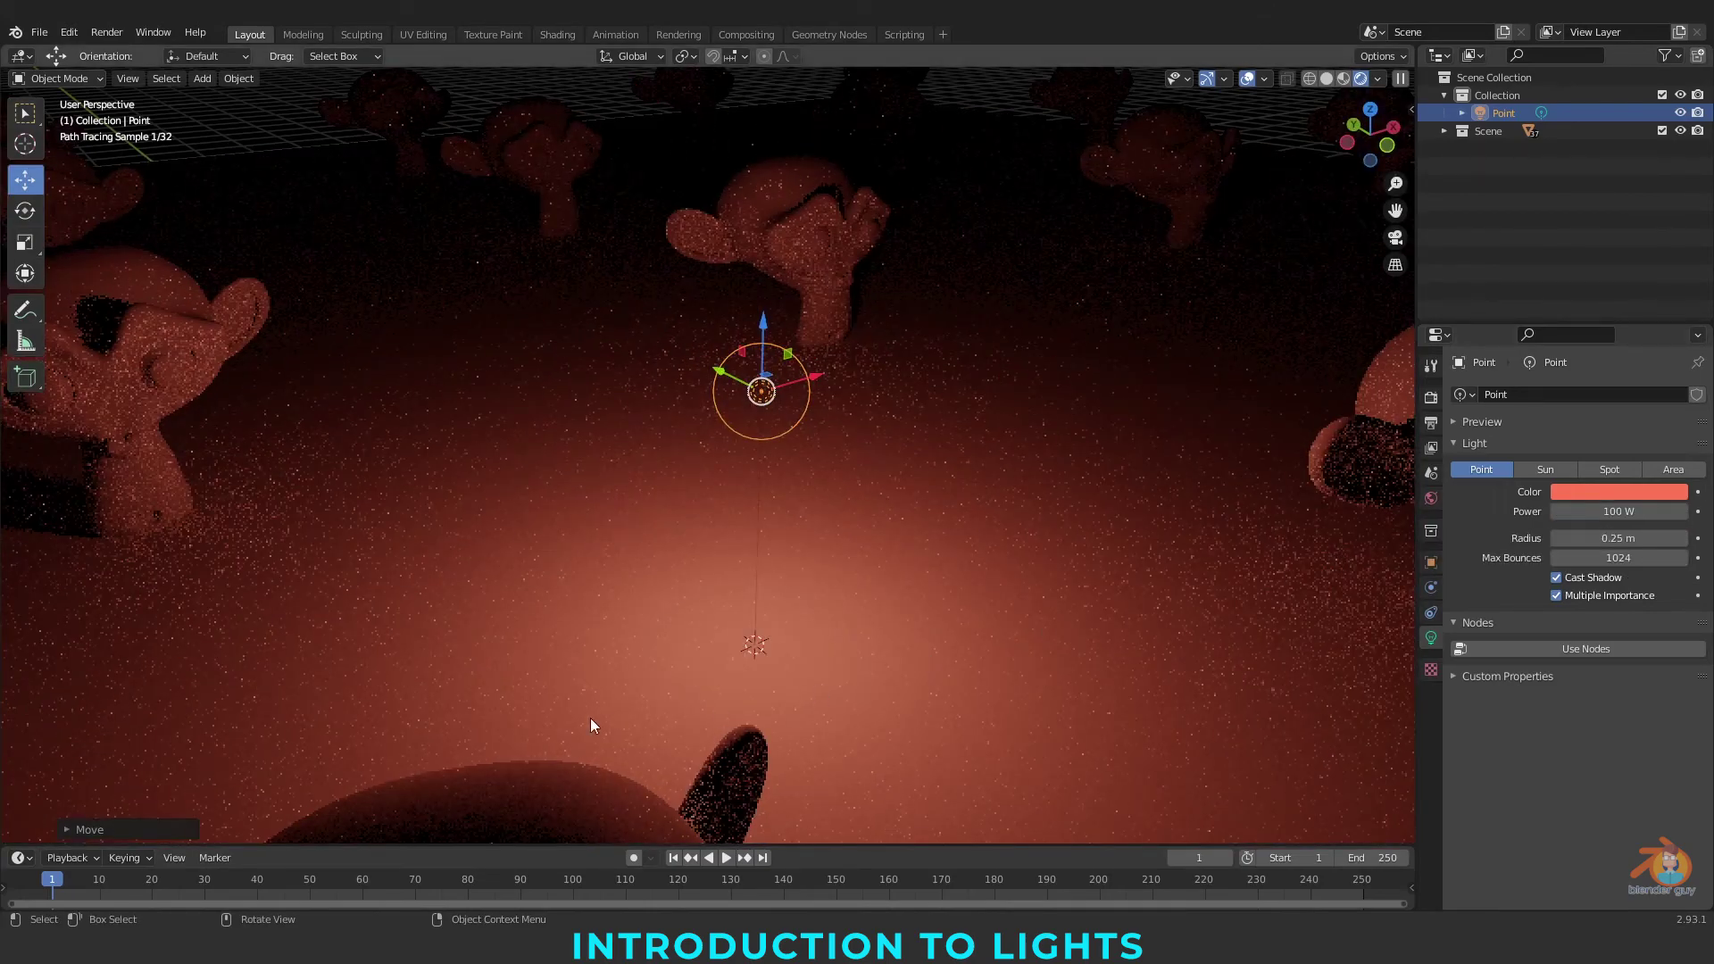
Move the point light slightly along the X axis and about -3.7 m along the Y axis
scroll(909, 480, "down", 2)
scroll(909, 480, "down", 4)
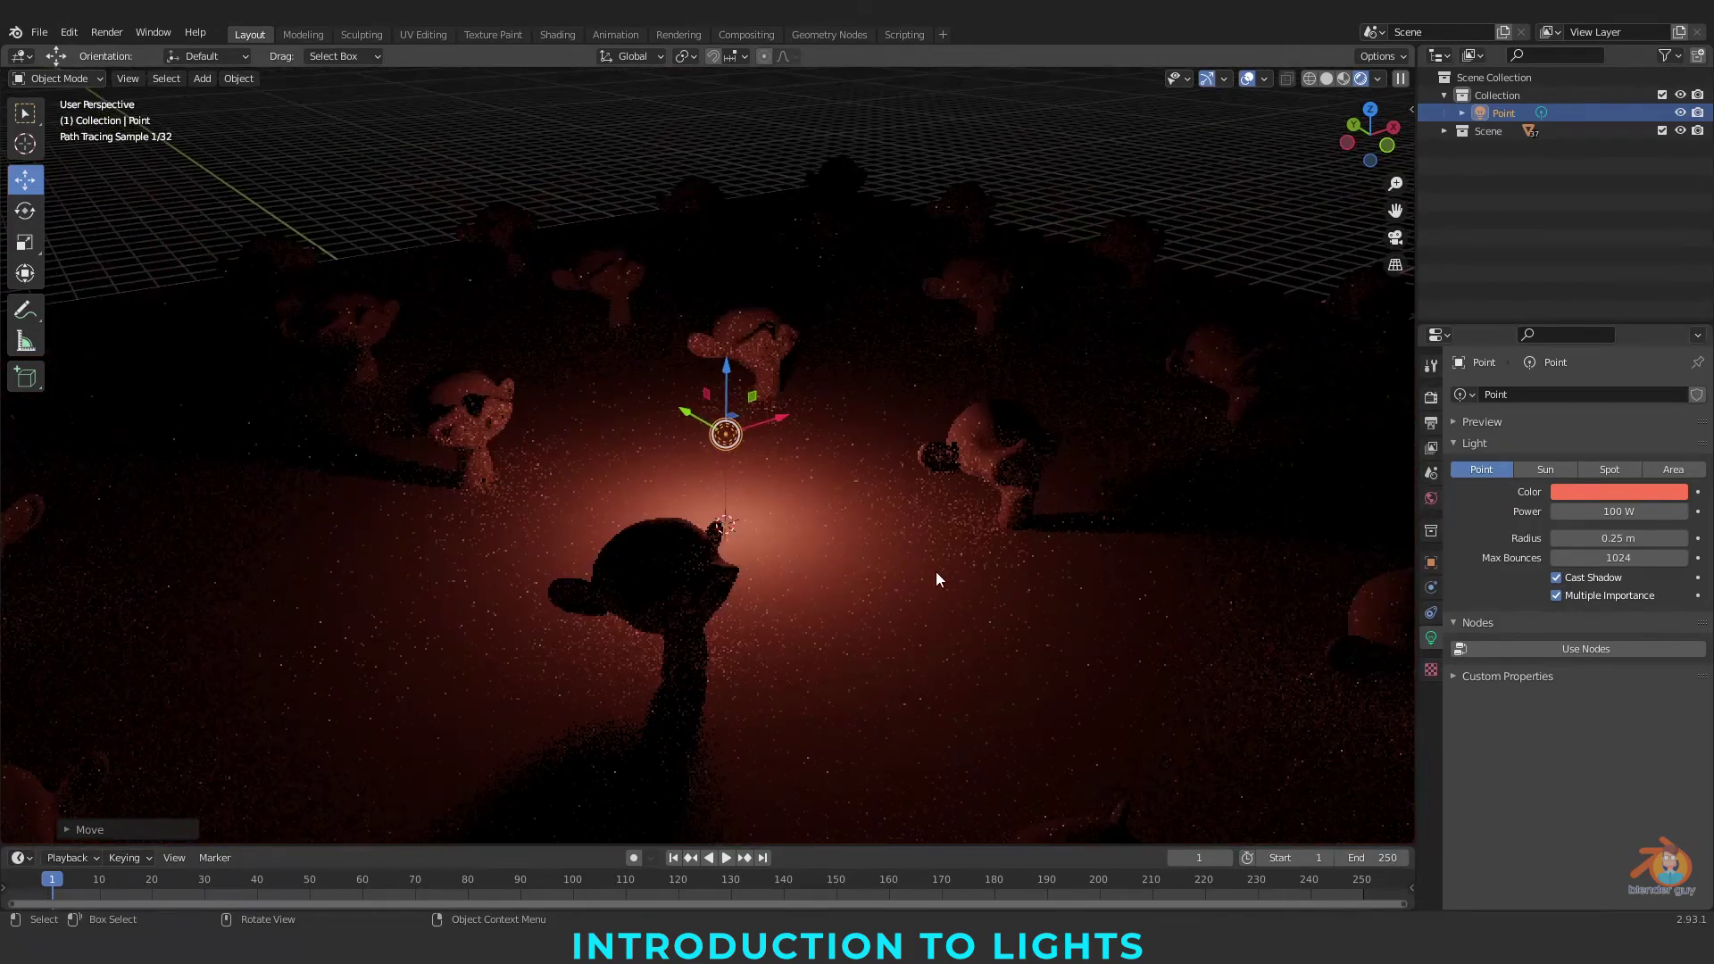
middle_click_drag(936, 571, 790, 520)
middle_click_drag(1071, 509, 827, 431)
key("g")
key("x")
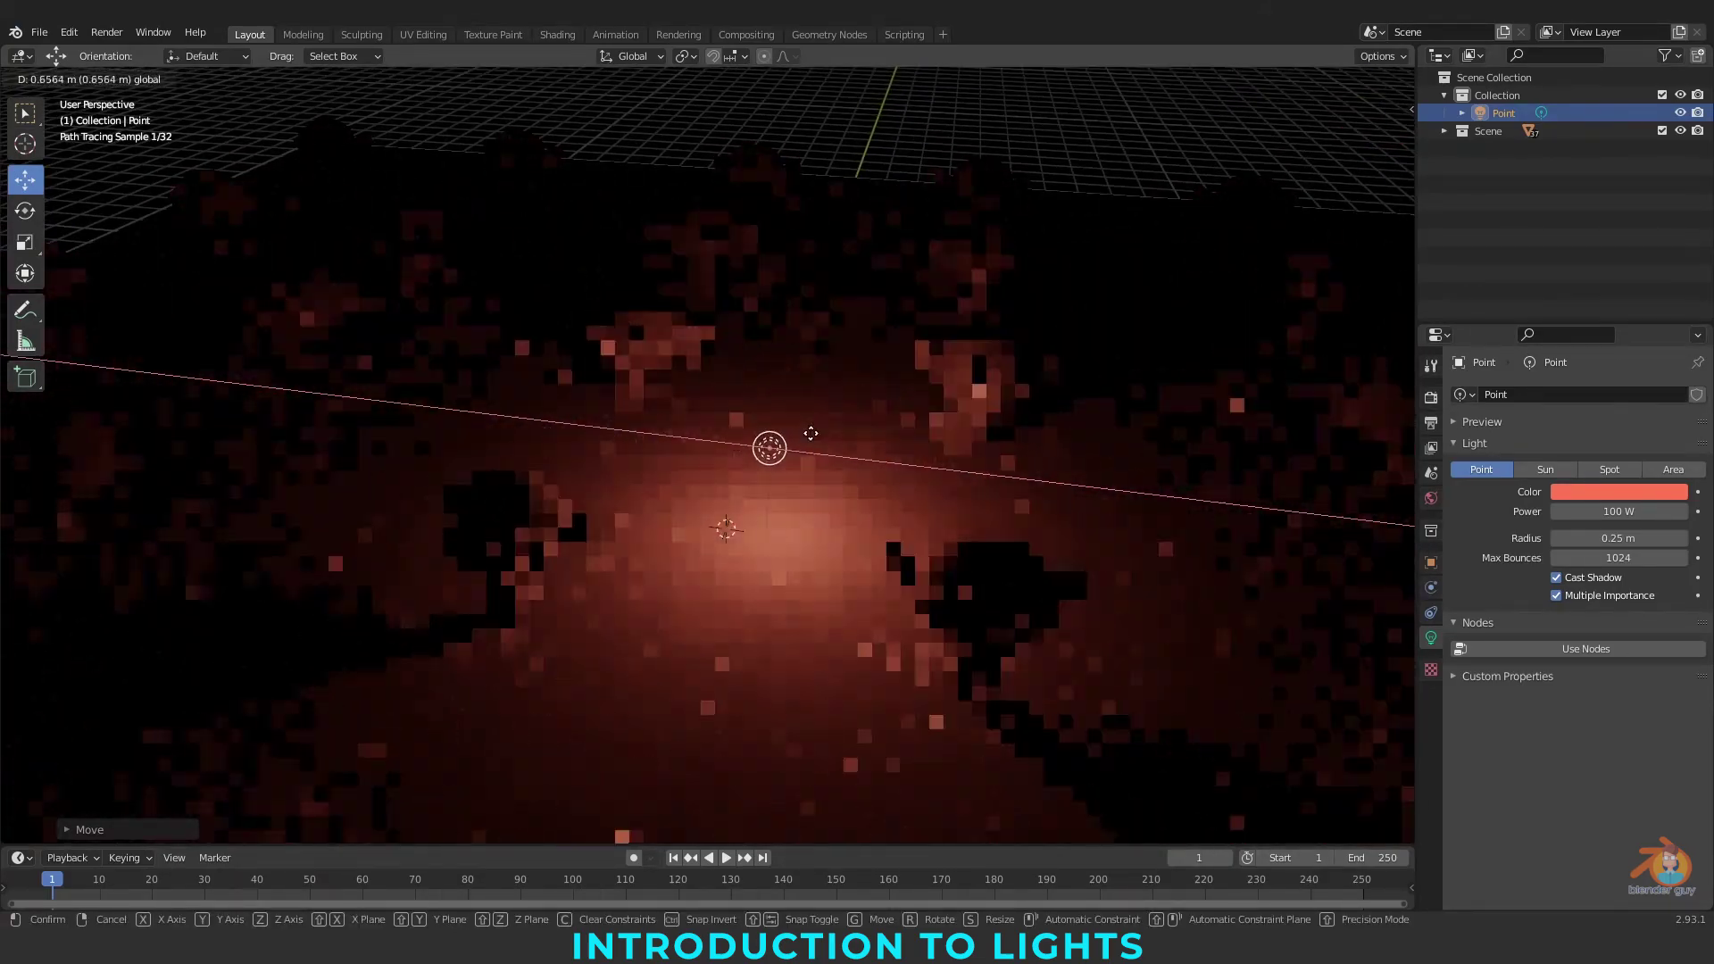
left_click(803, 433)
middle_click_drag(685, 575, 832, 541)
key("g")
key("y")
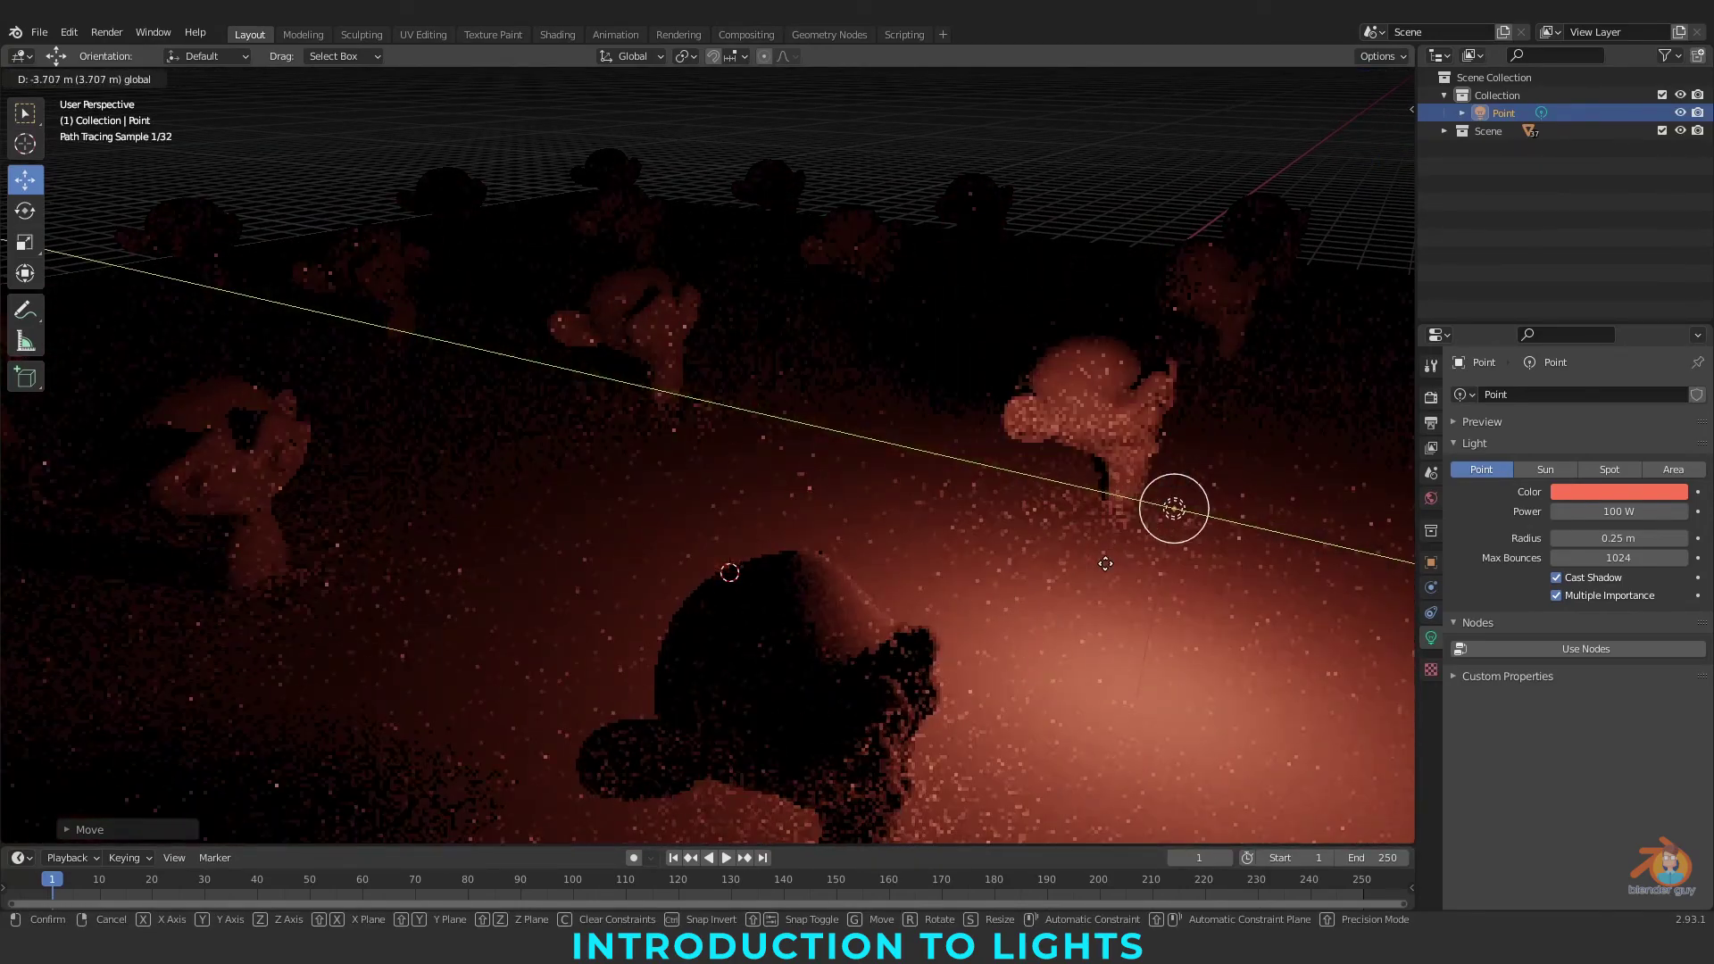
left_click(1105, 564)
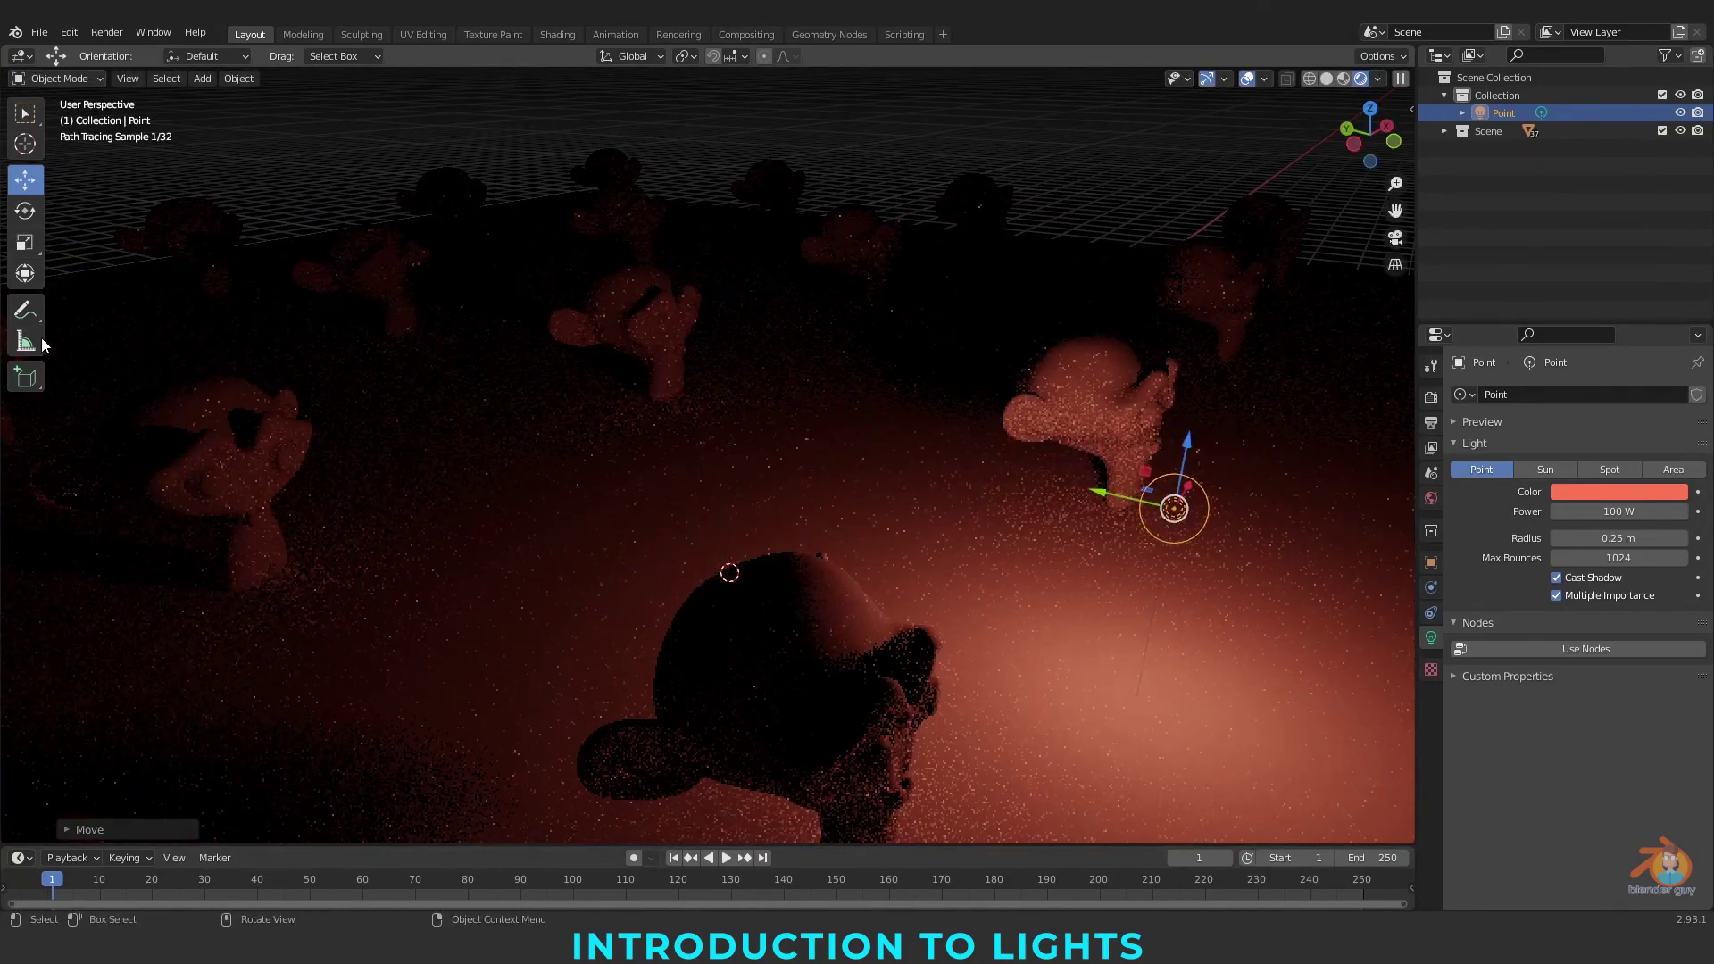
Rotate the point light and move it along the Y axis between the monkeys
left_click(25, 211)
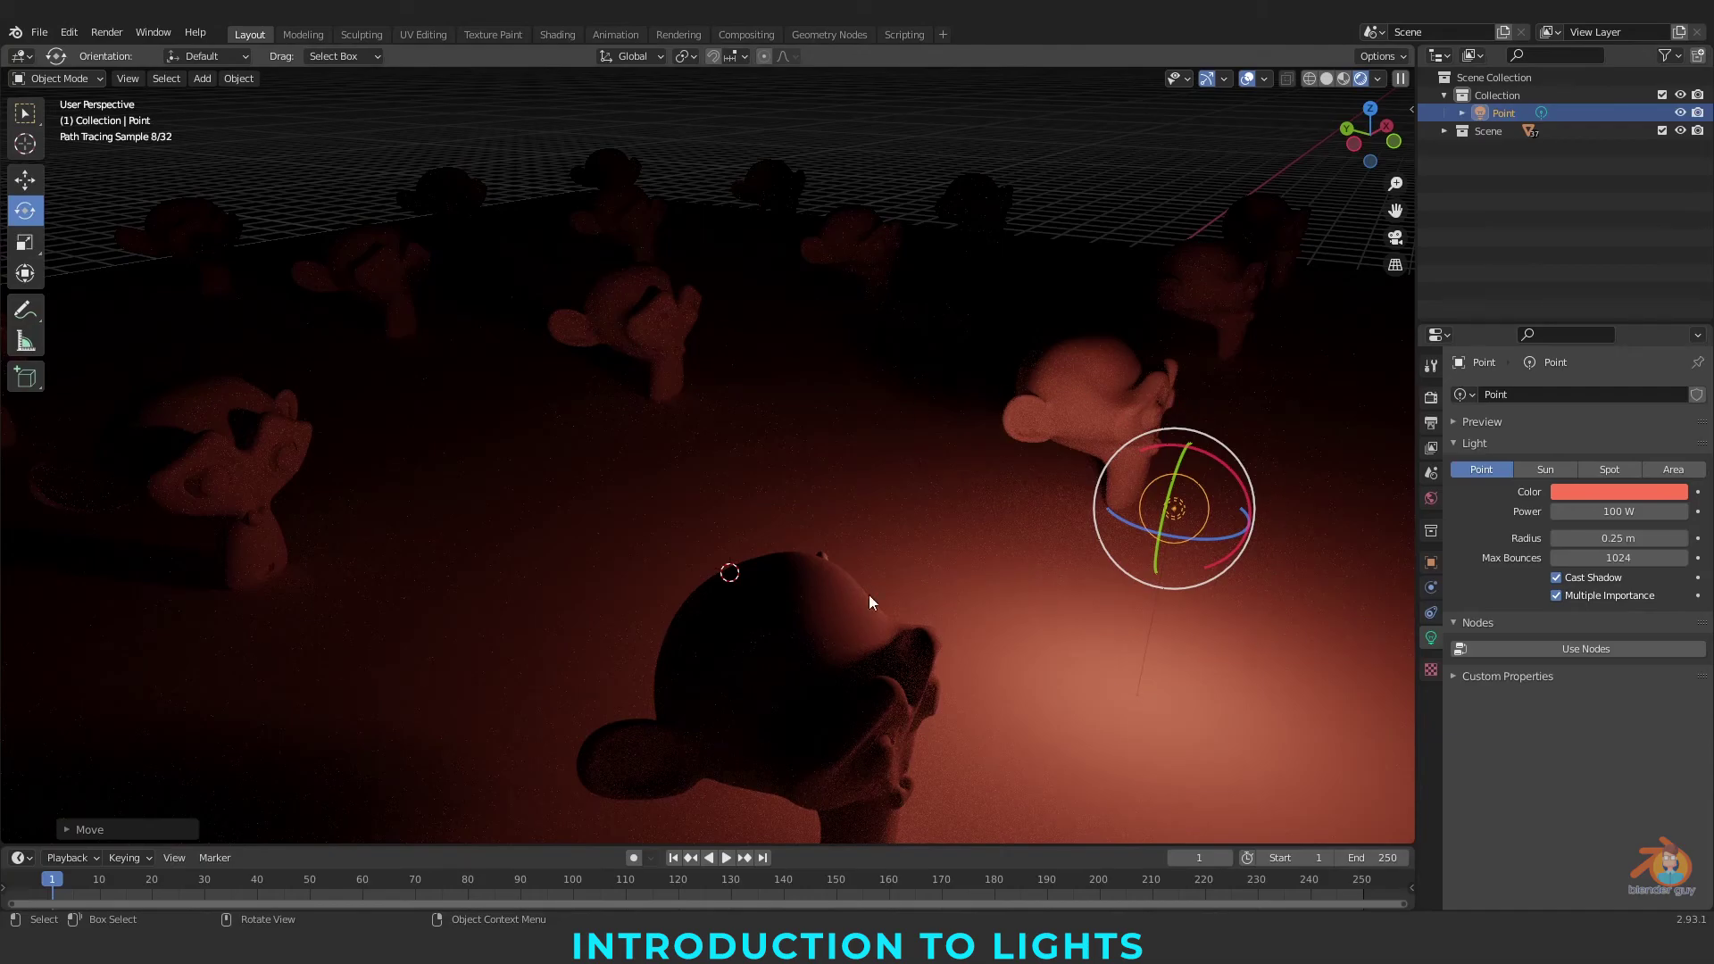
left_click_drag(1249, 446, 1035, 403)
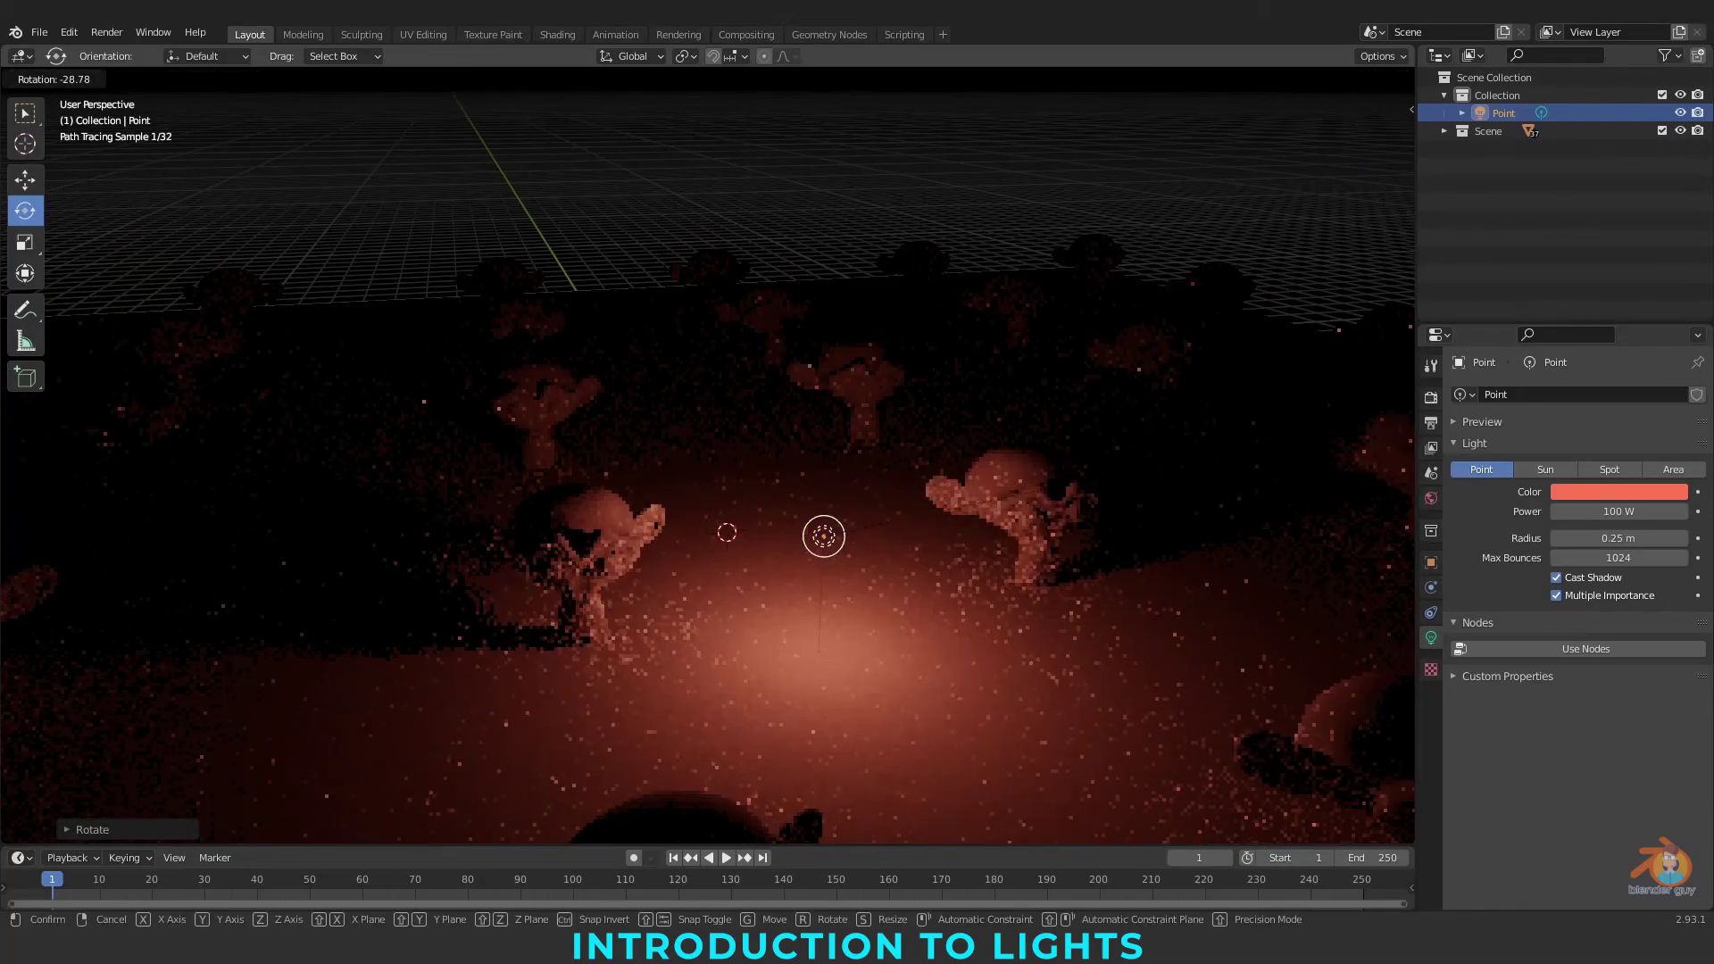
left_click(978, 563)
left_click(25, 179)
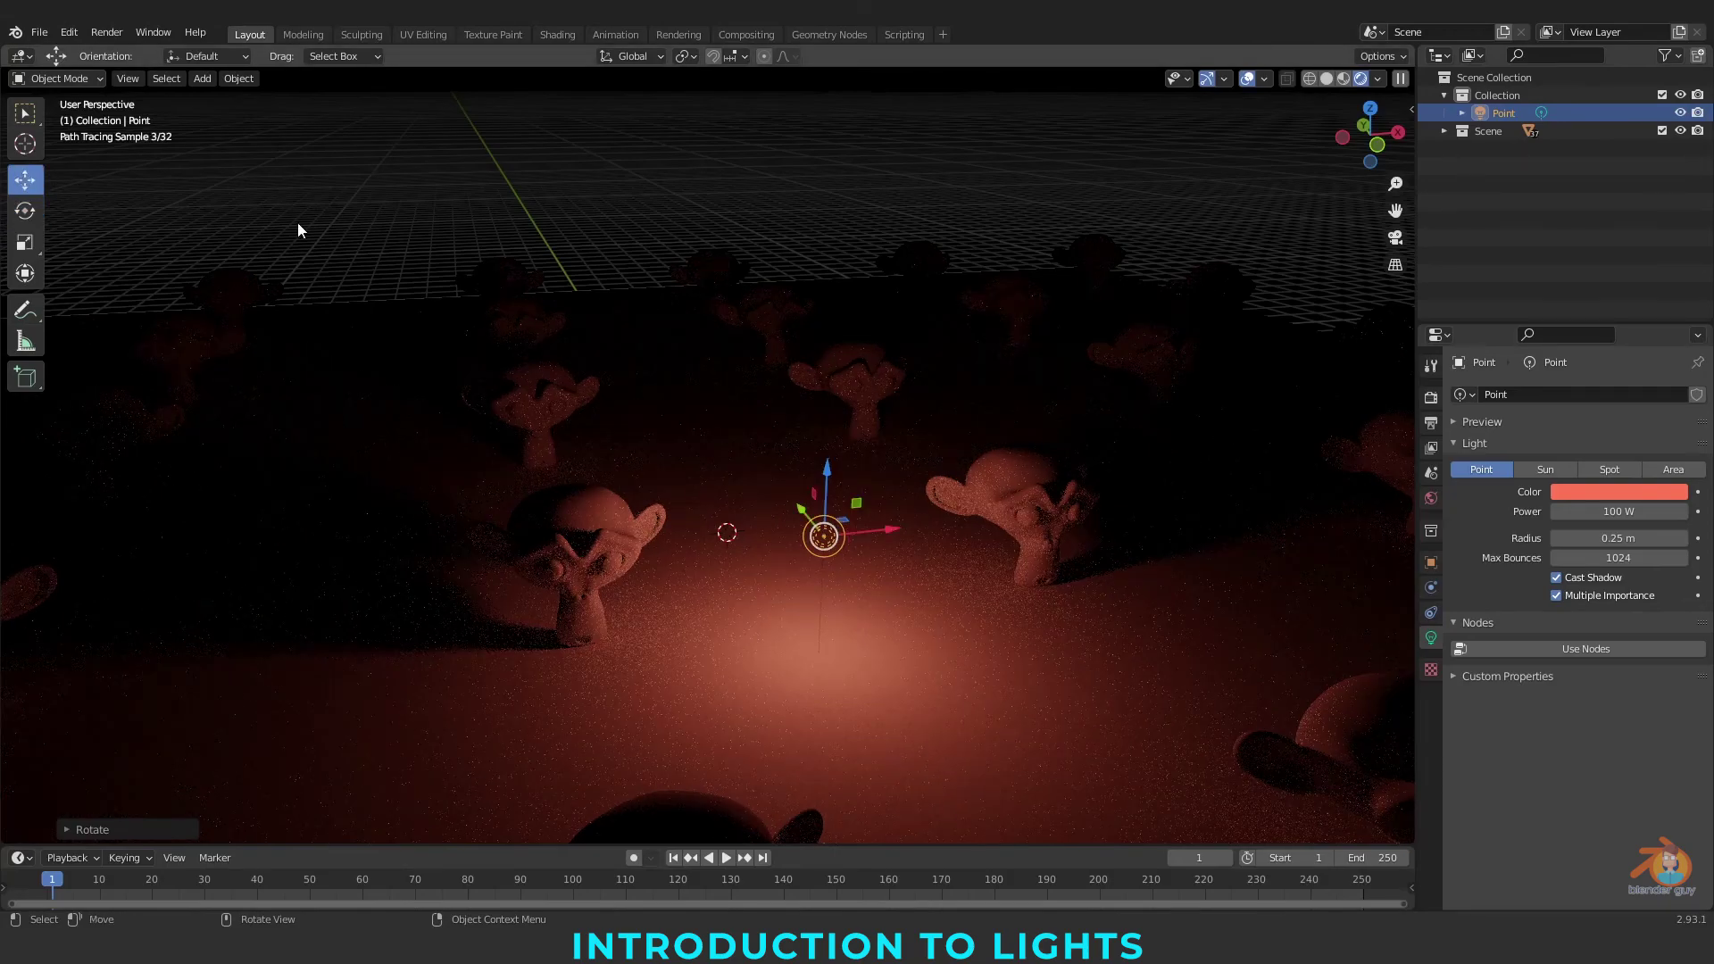
left_click_drag(806, 513, 876, 602)
Reduce the point light's radius to 0.15 m and look at the monkeys' shadows from above
scroll(982, 725, "up", 2)
middle_click_drag(982, 725, 839, 513, "shift")
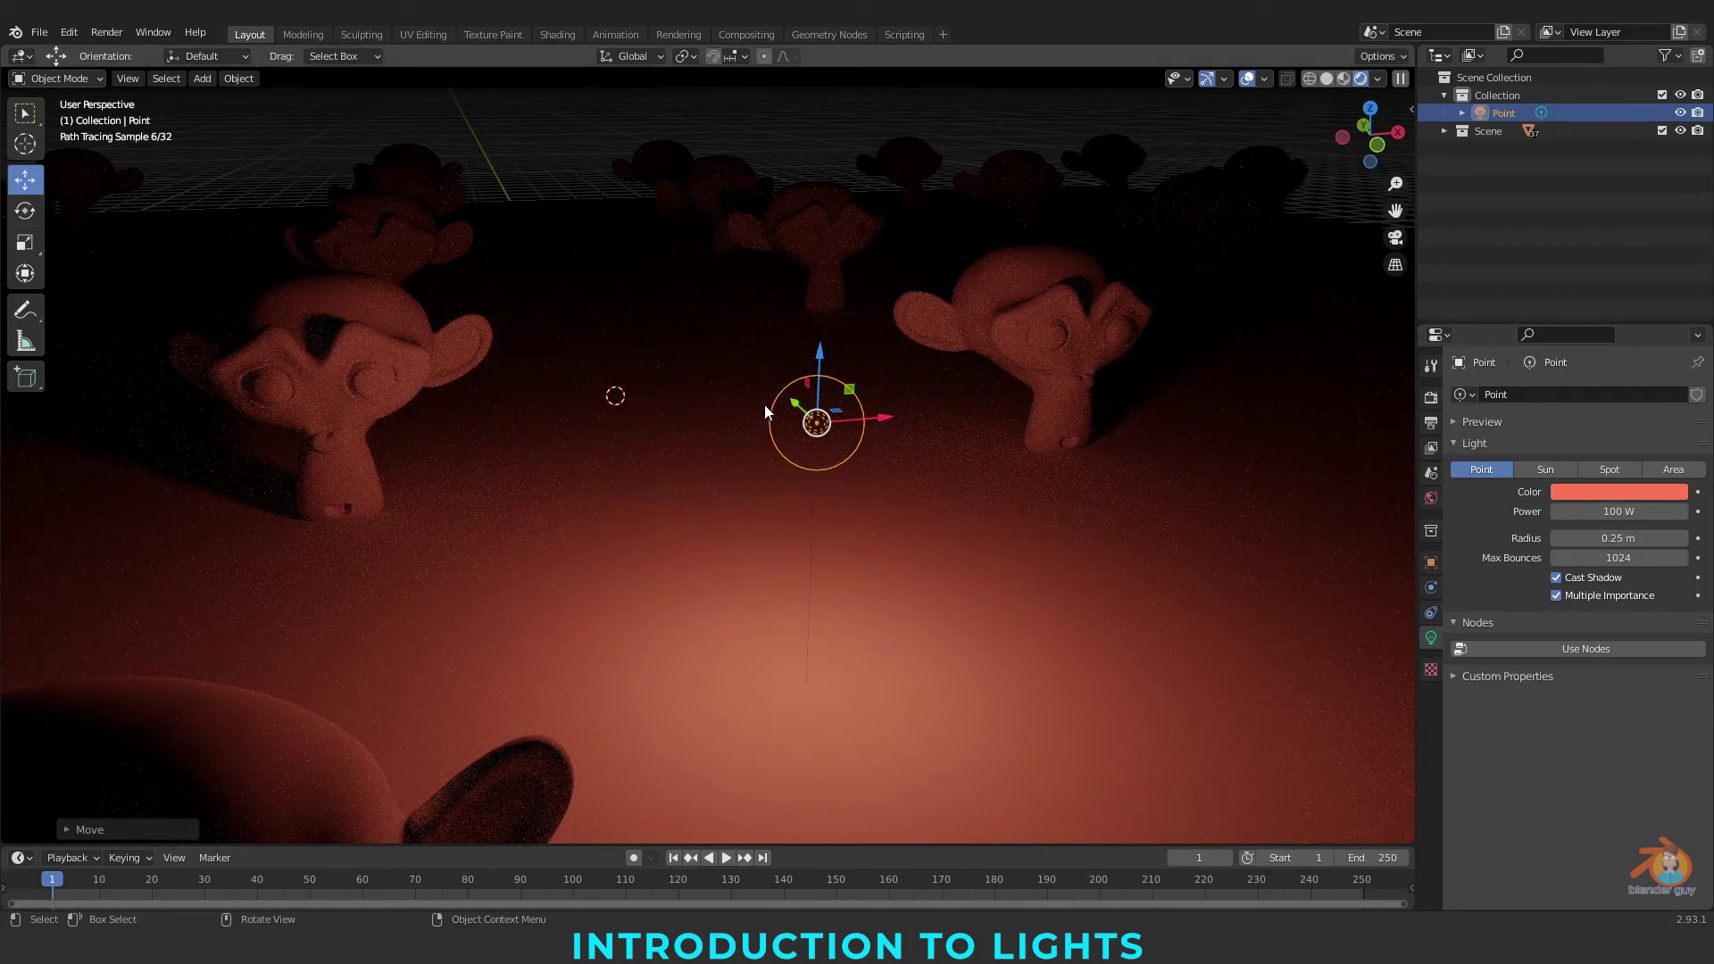
mouse_move(1618, 538)
left_mouse_down()
mouse_move(1694, 537)
mouse_move(1611, 537)
left_mouse_up()
middle_click_drag(850, 526, 961, 580)
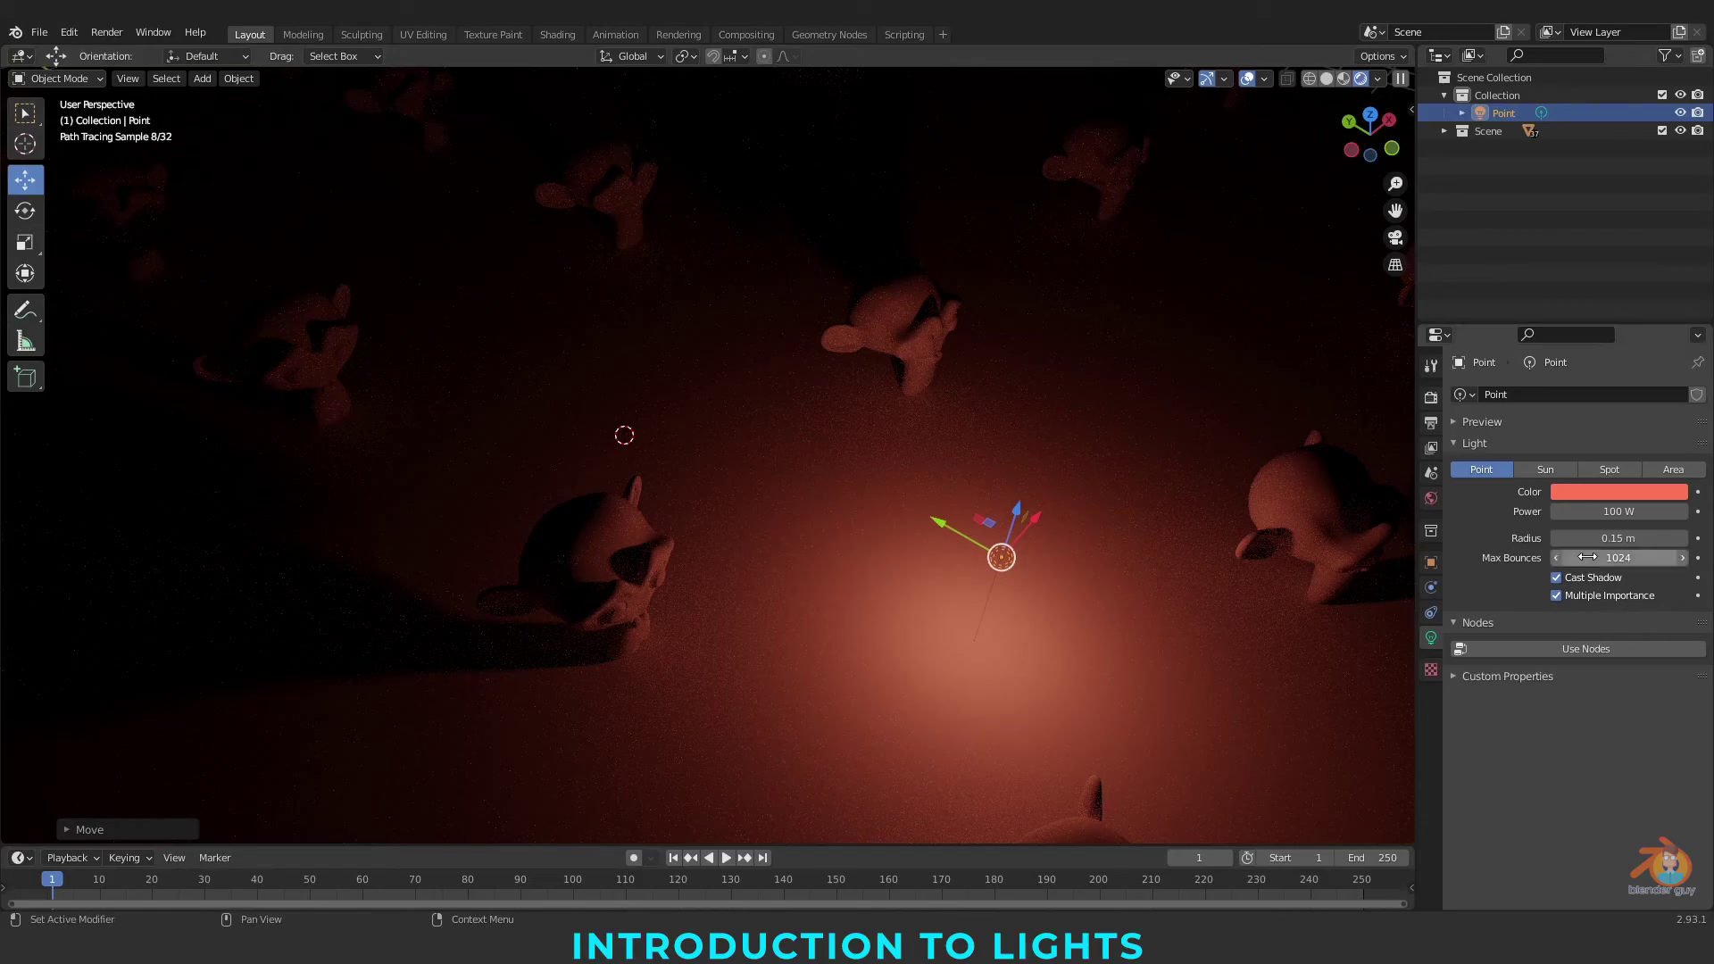
Enlarge the point light's radius to about 3.08 m to soften the shadows
left_click_drag(1573, 538, 1642, 537)
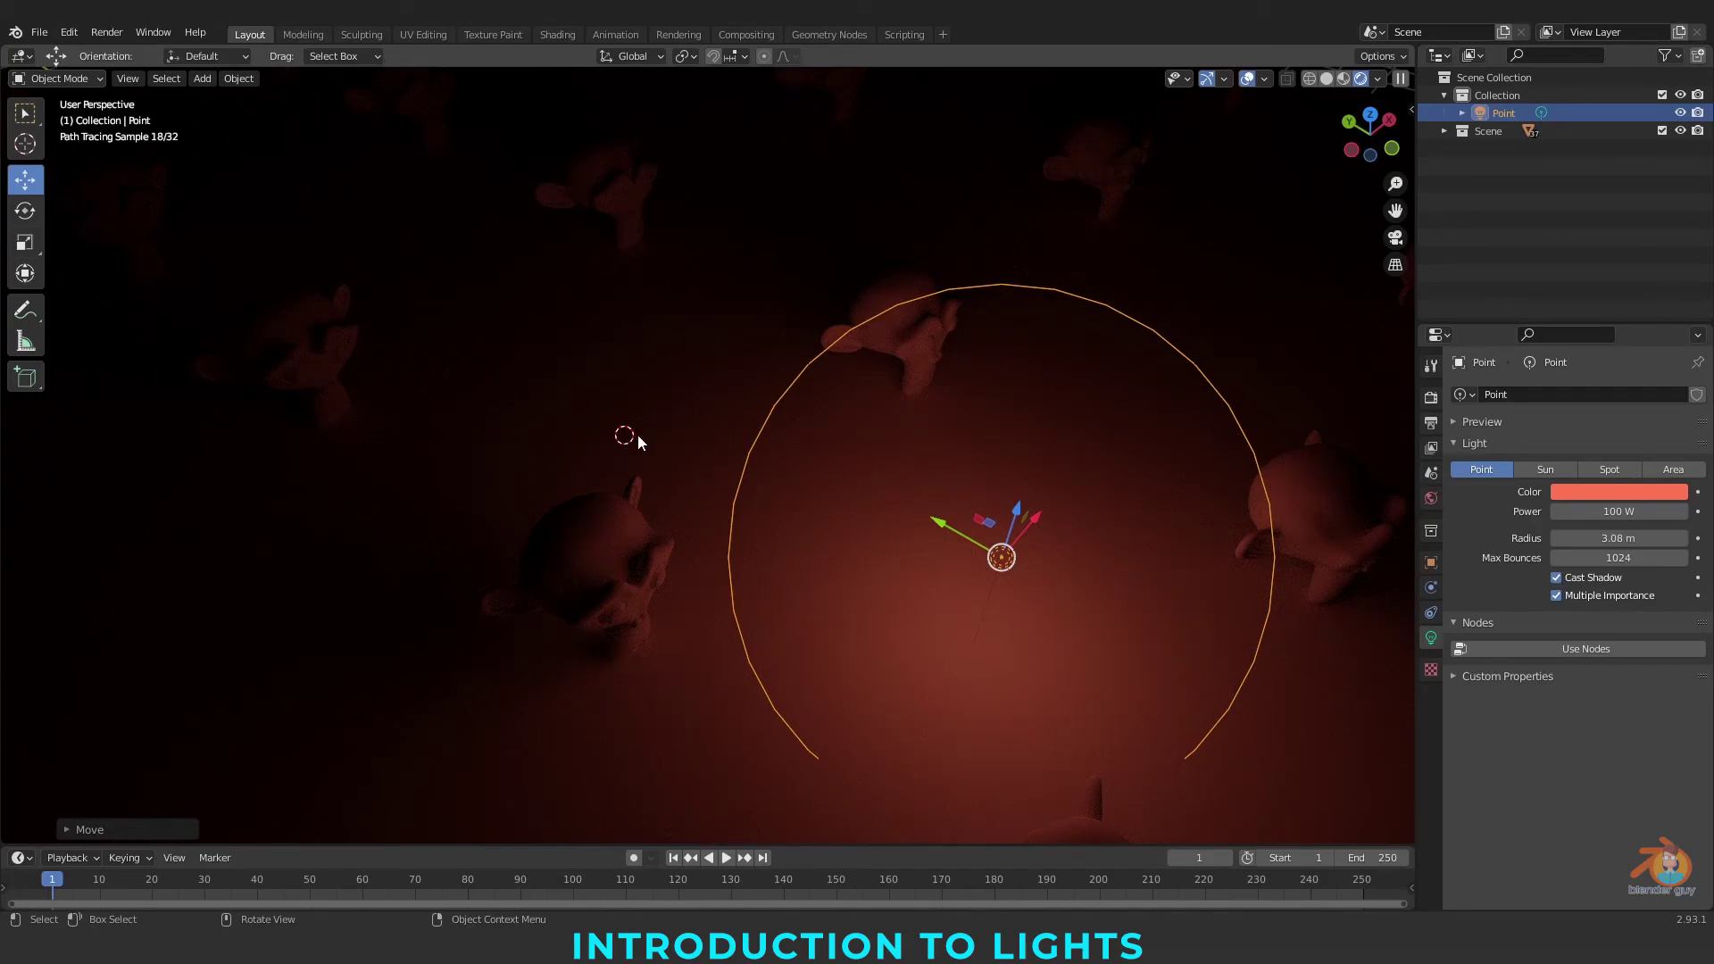
left_click(1265, 78)
left_click(1275, 205)
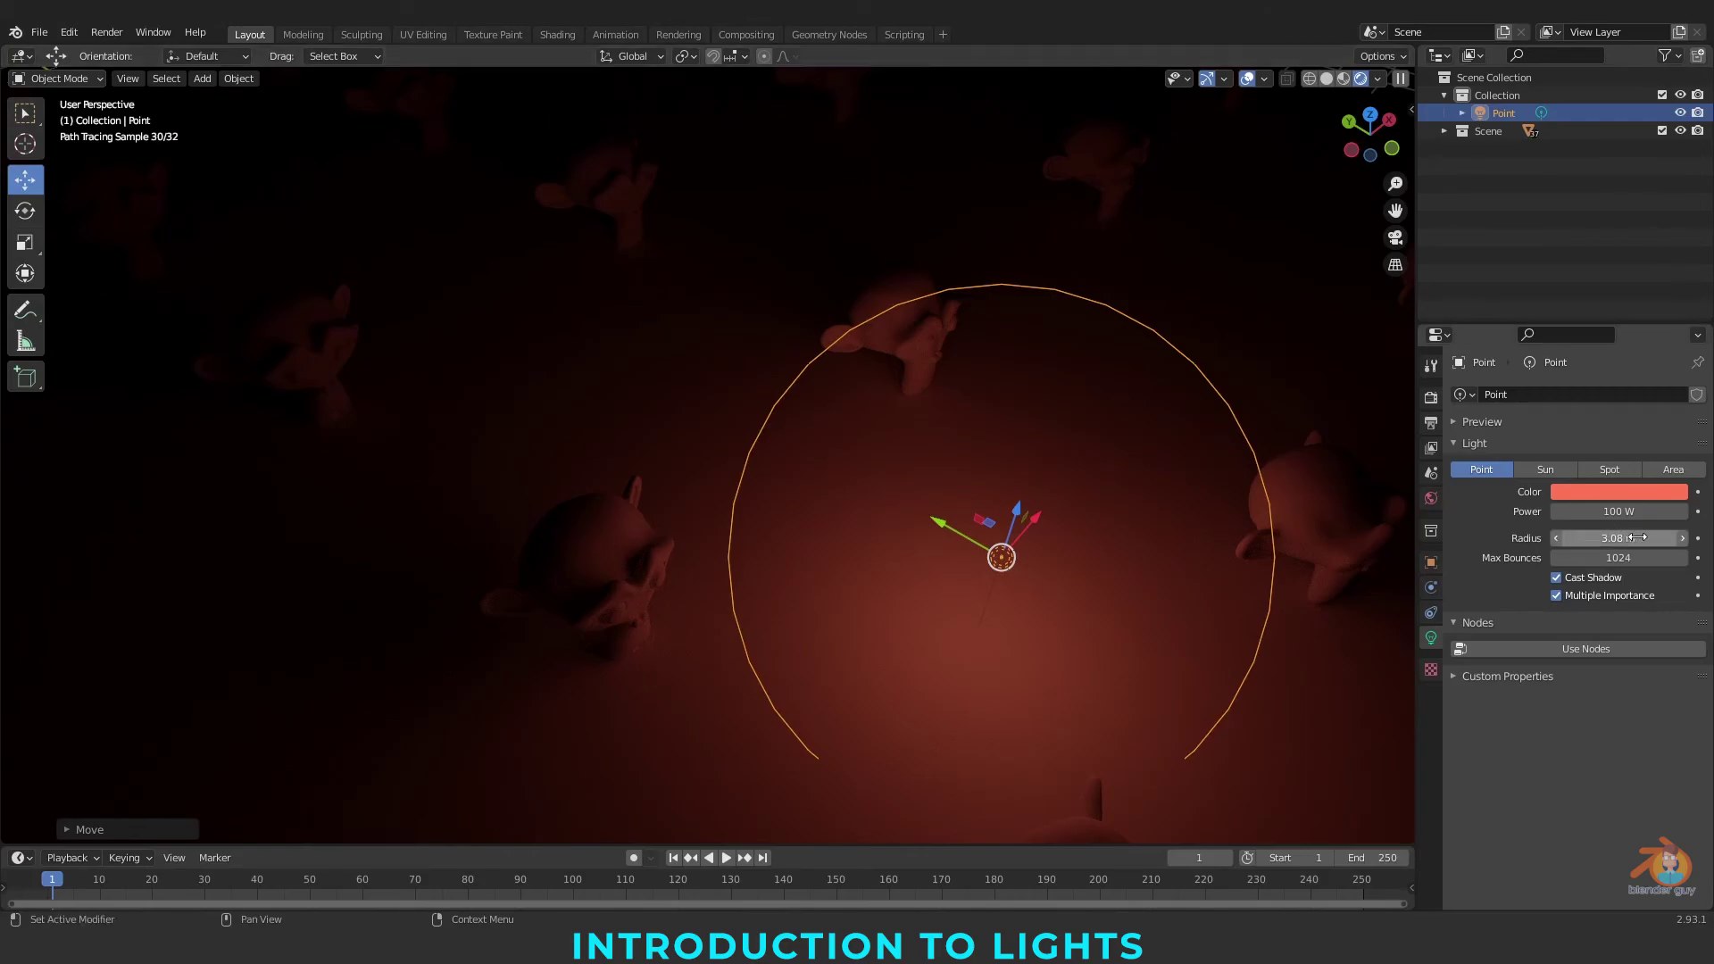
Compare the shadows with a point light radius of 0.1 m and 3.18 m, and set the radius to 1 m
left_click_drag(1631, 539, 1357, 538)
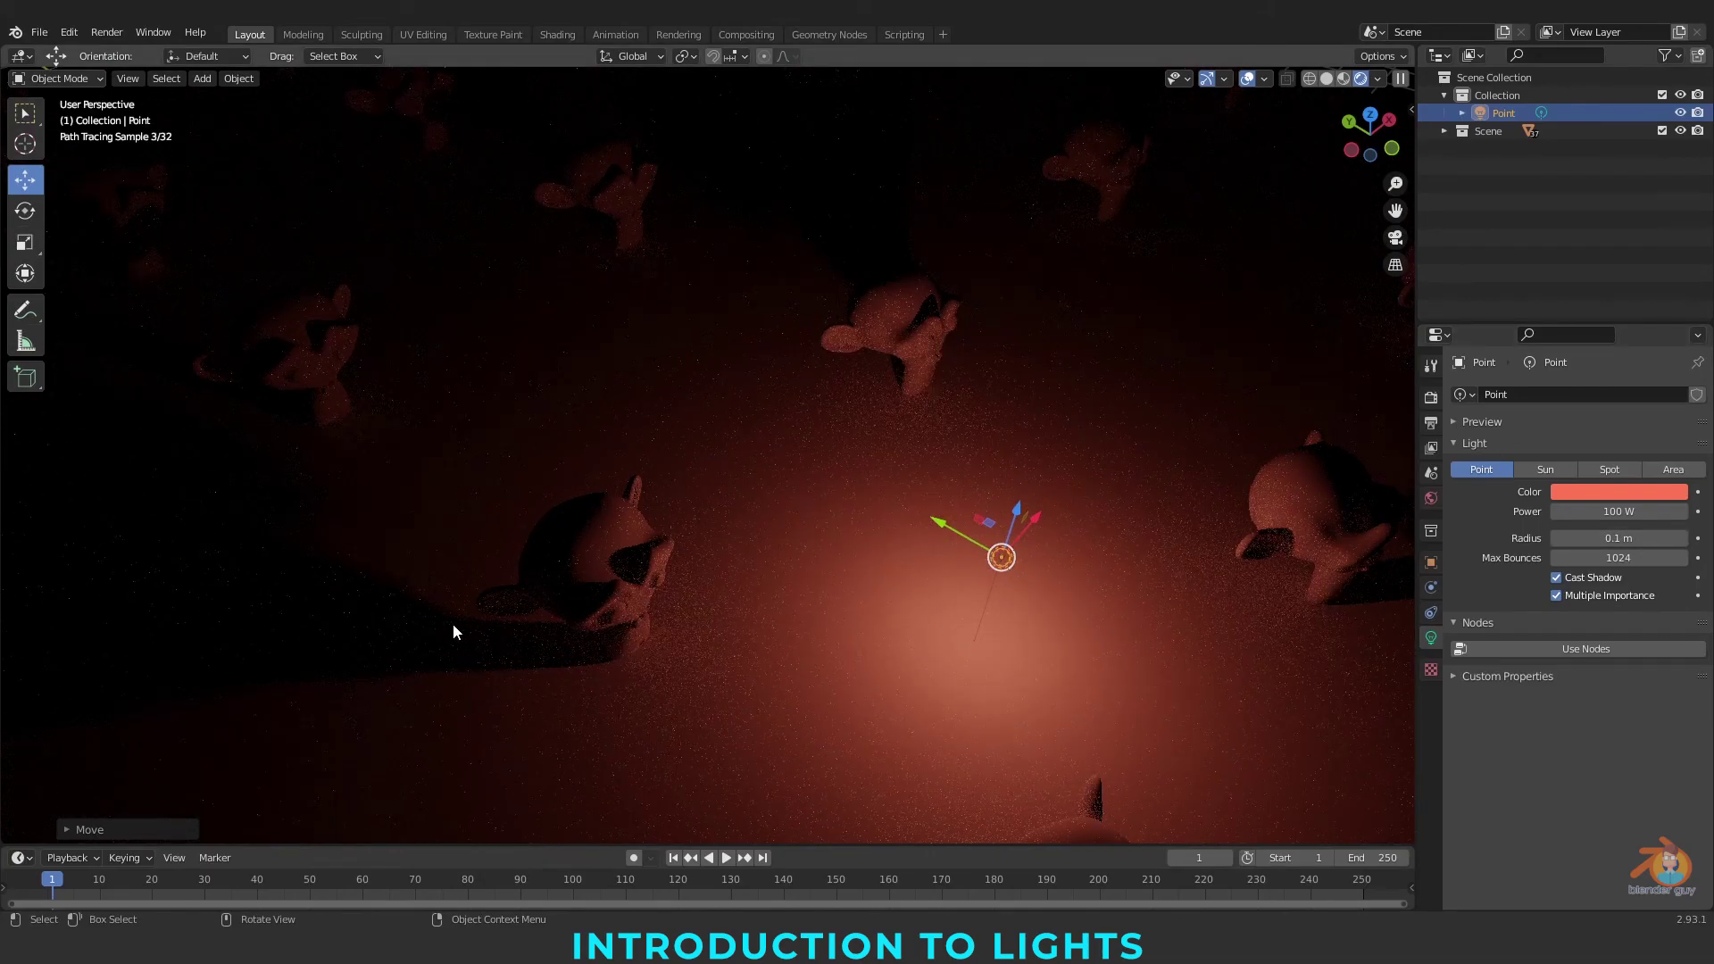
mouse_move(1602, 538)
left_mouse_down()
mouse_move(1661, 539)
mouse_move(1604, 544)
left_mouse_up()
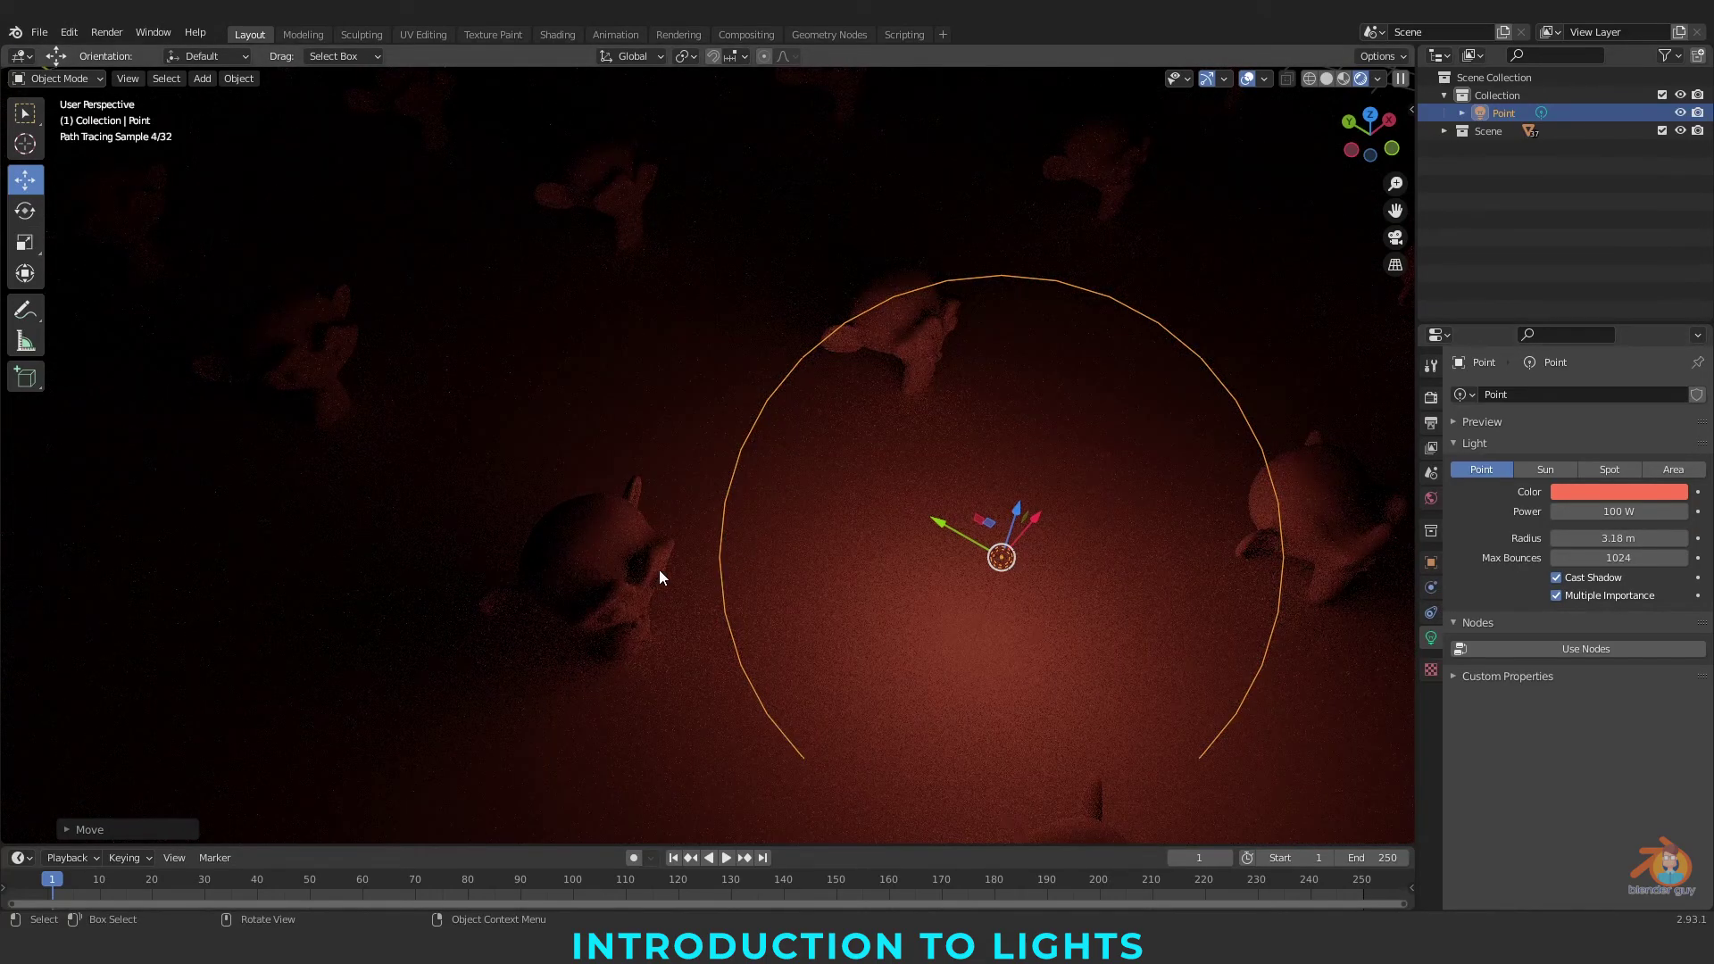
left_click(1649, 539)
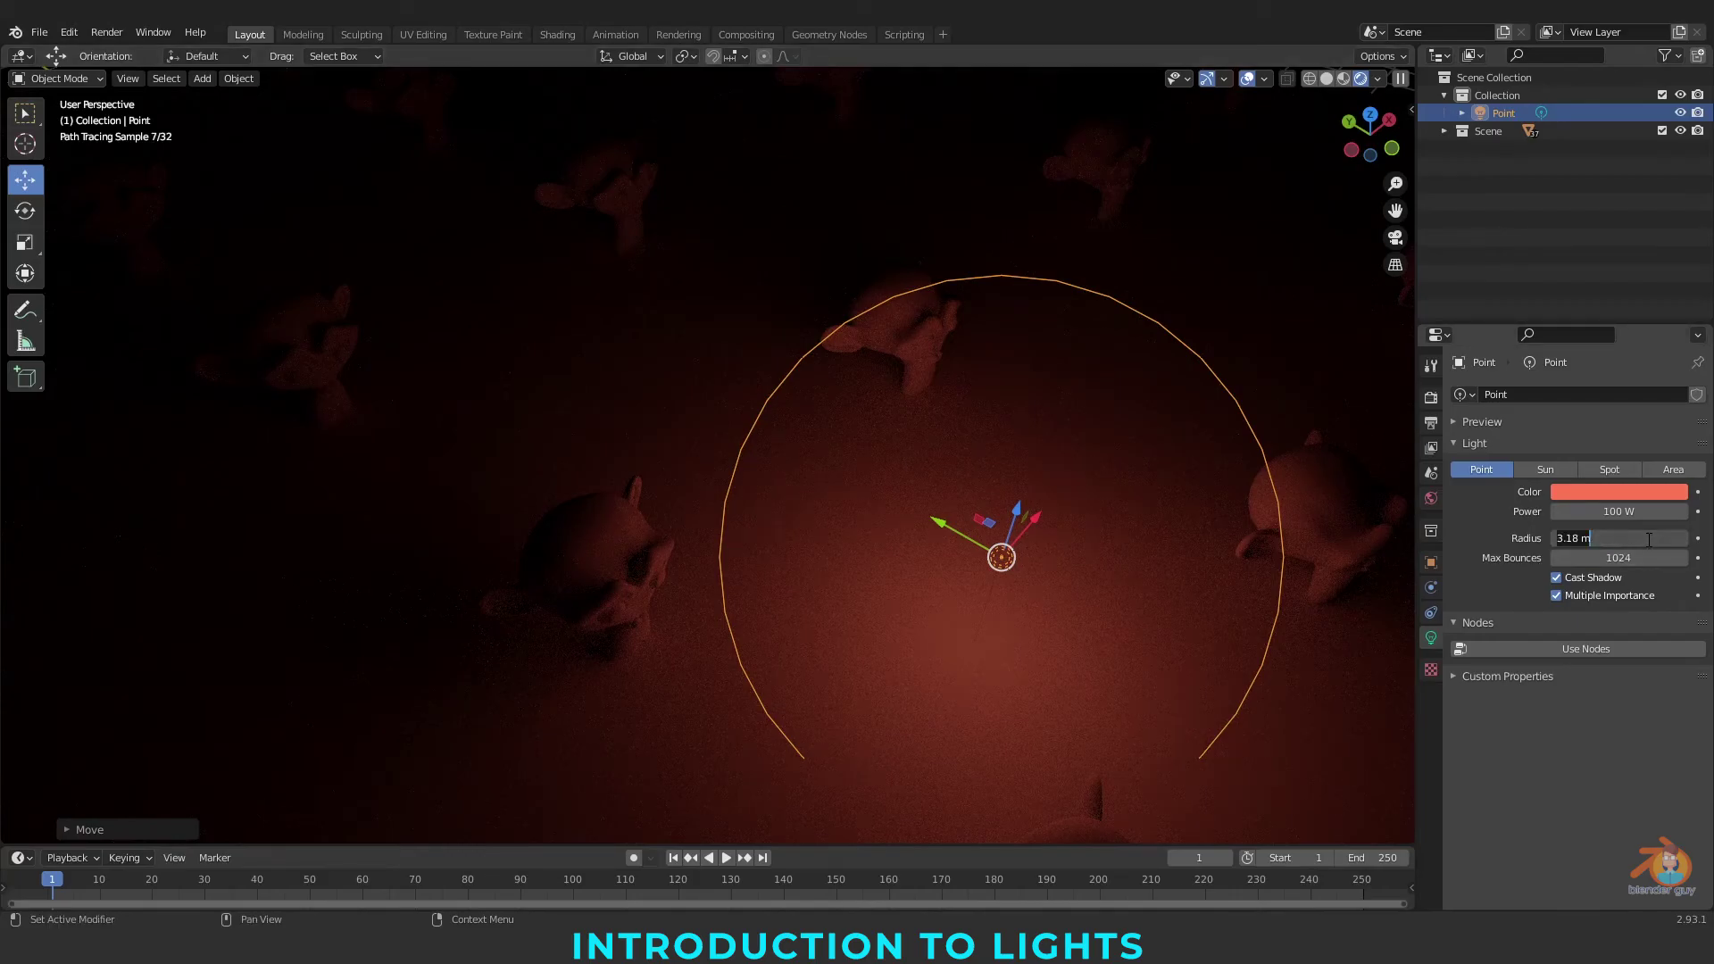
type("1")
key("Return")
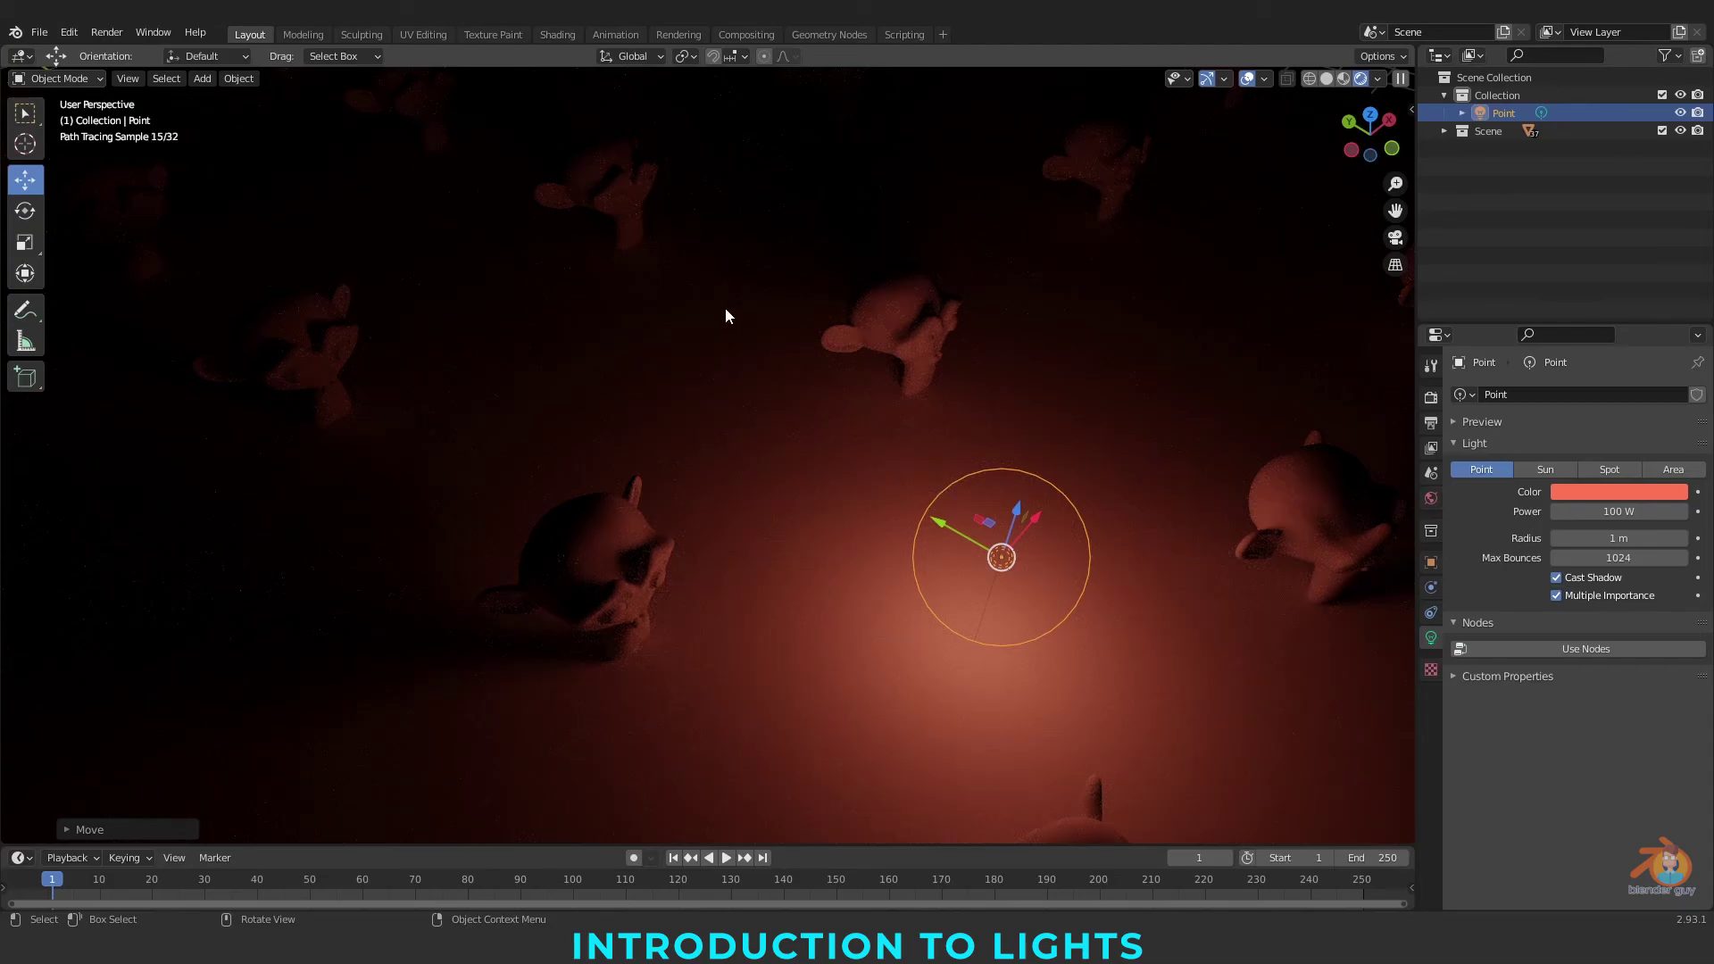
Zoom in on the point light and try enlarging its radius to about 5.61 m
scroll(785, 373, "up", 2)
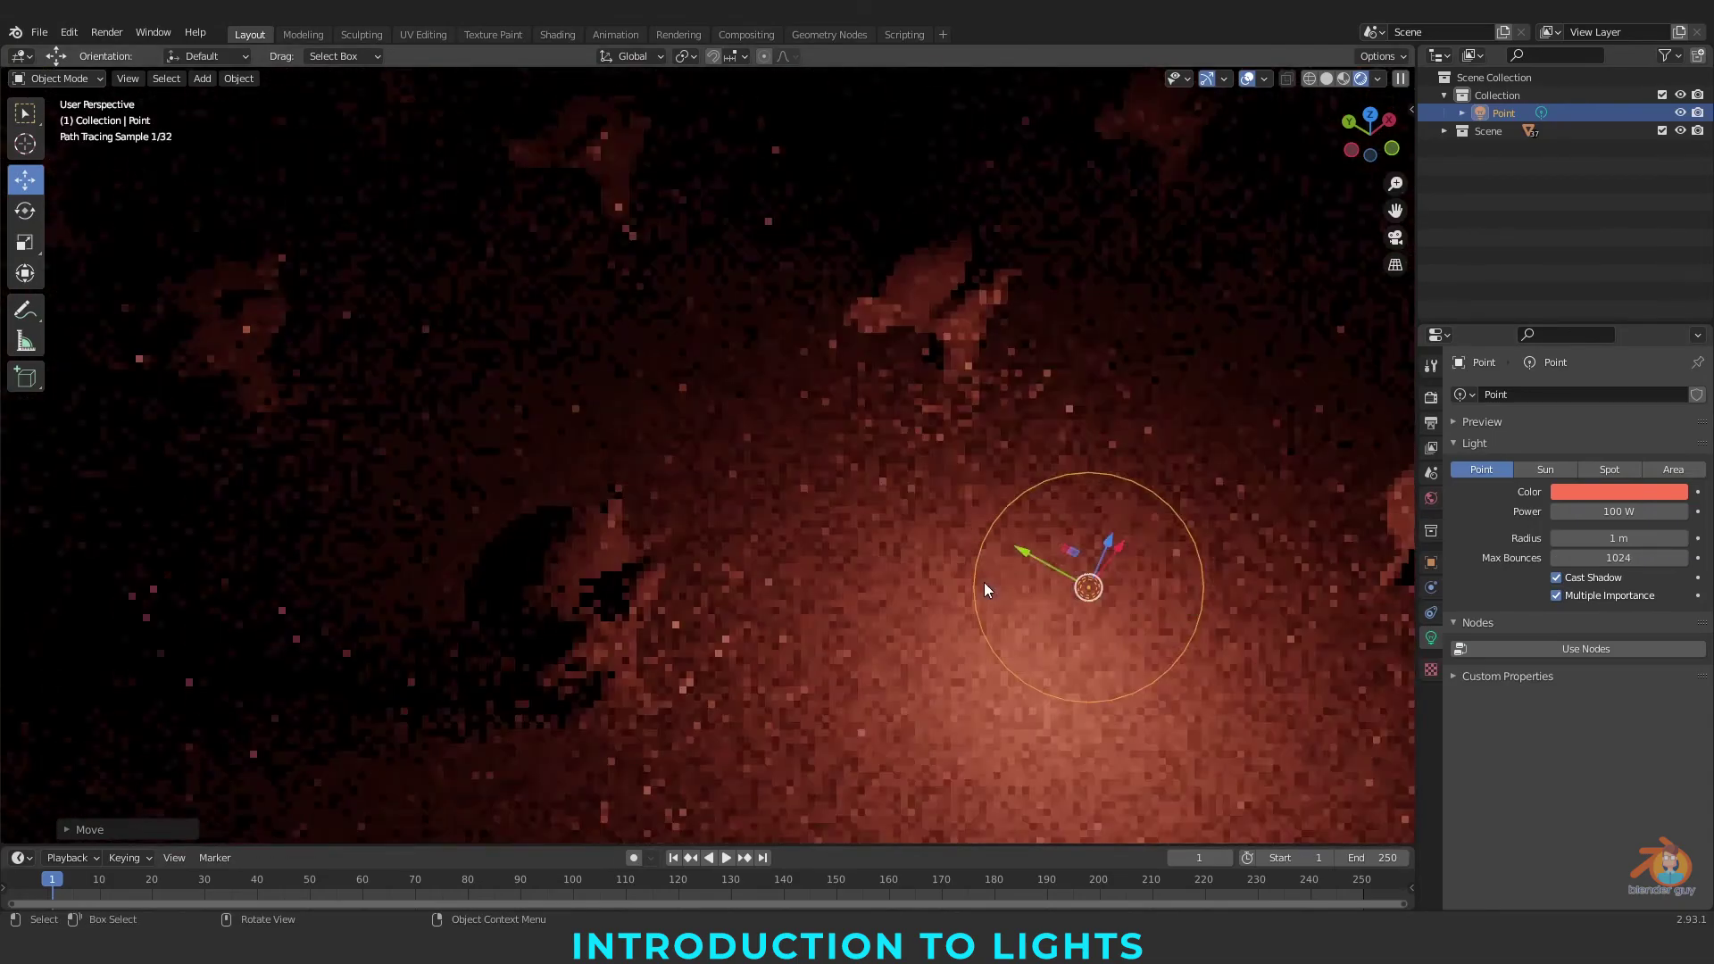
key("Return")
left_click(1640, 540)
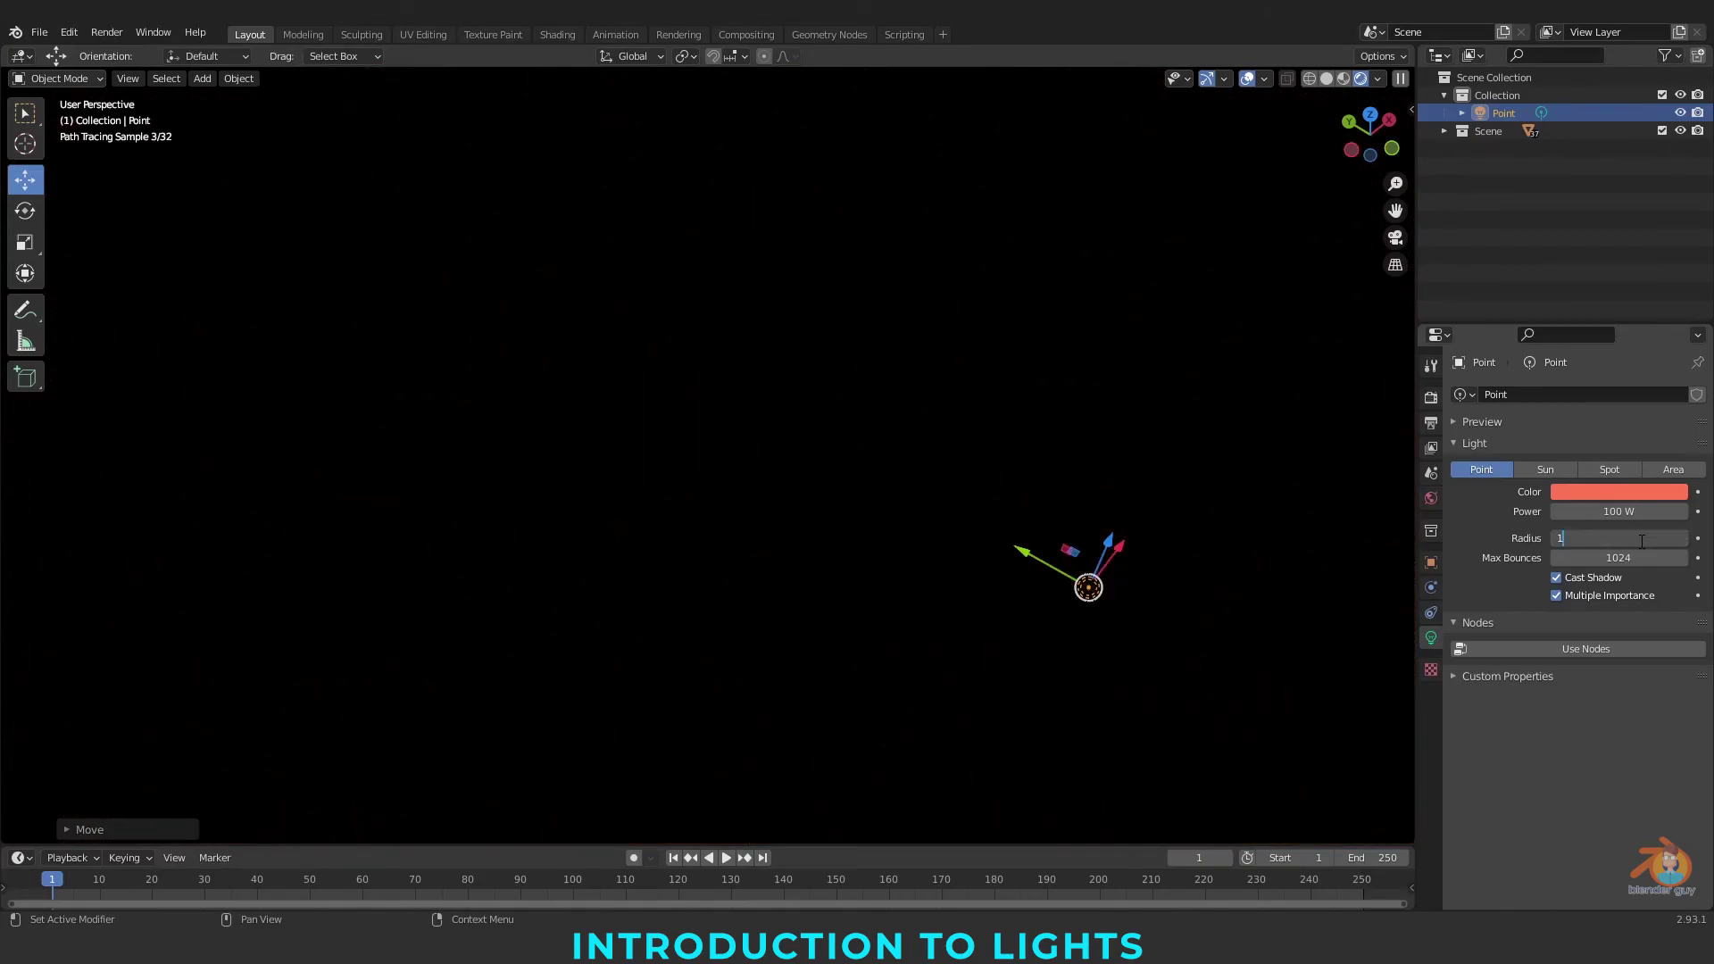
type("1")
key("Return")
left_click_drag(1641, 539, 1682, 538)
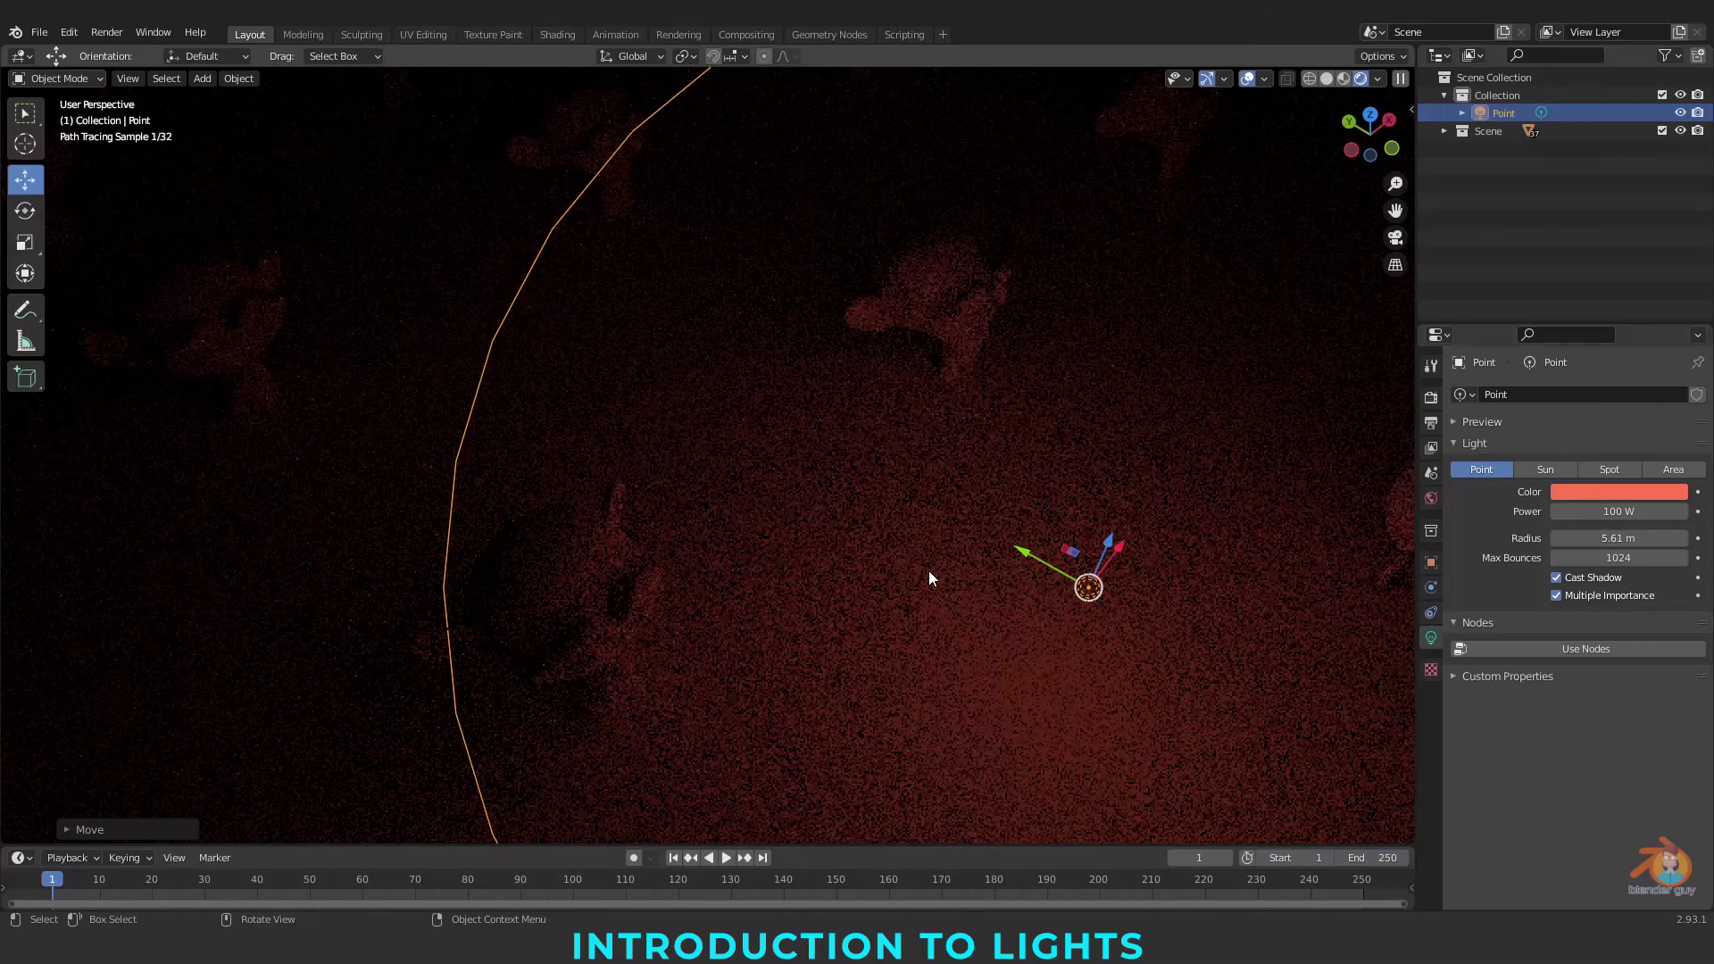
Shift the point light slightly along the Z and X axes near the monkeys
middle_click_drag(928, 571, 777, 353)
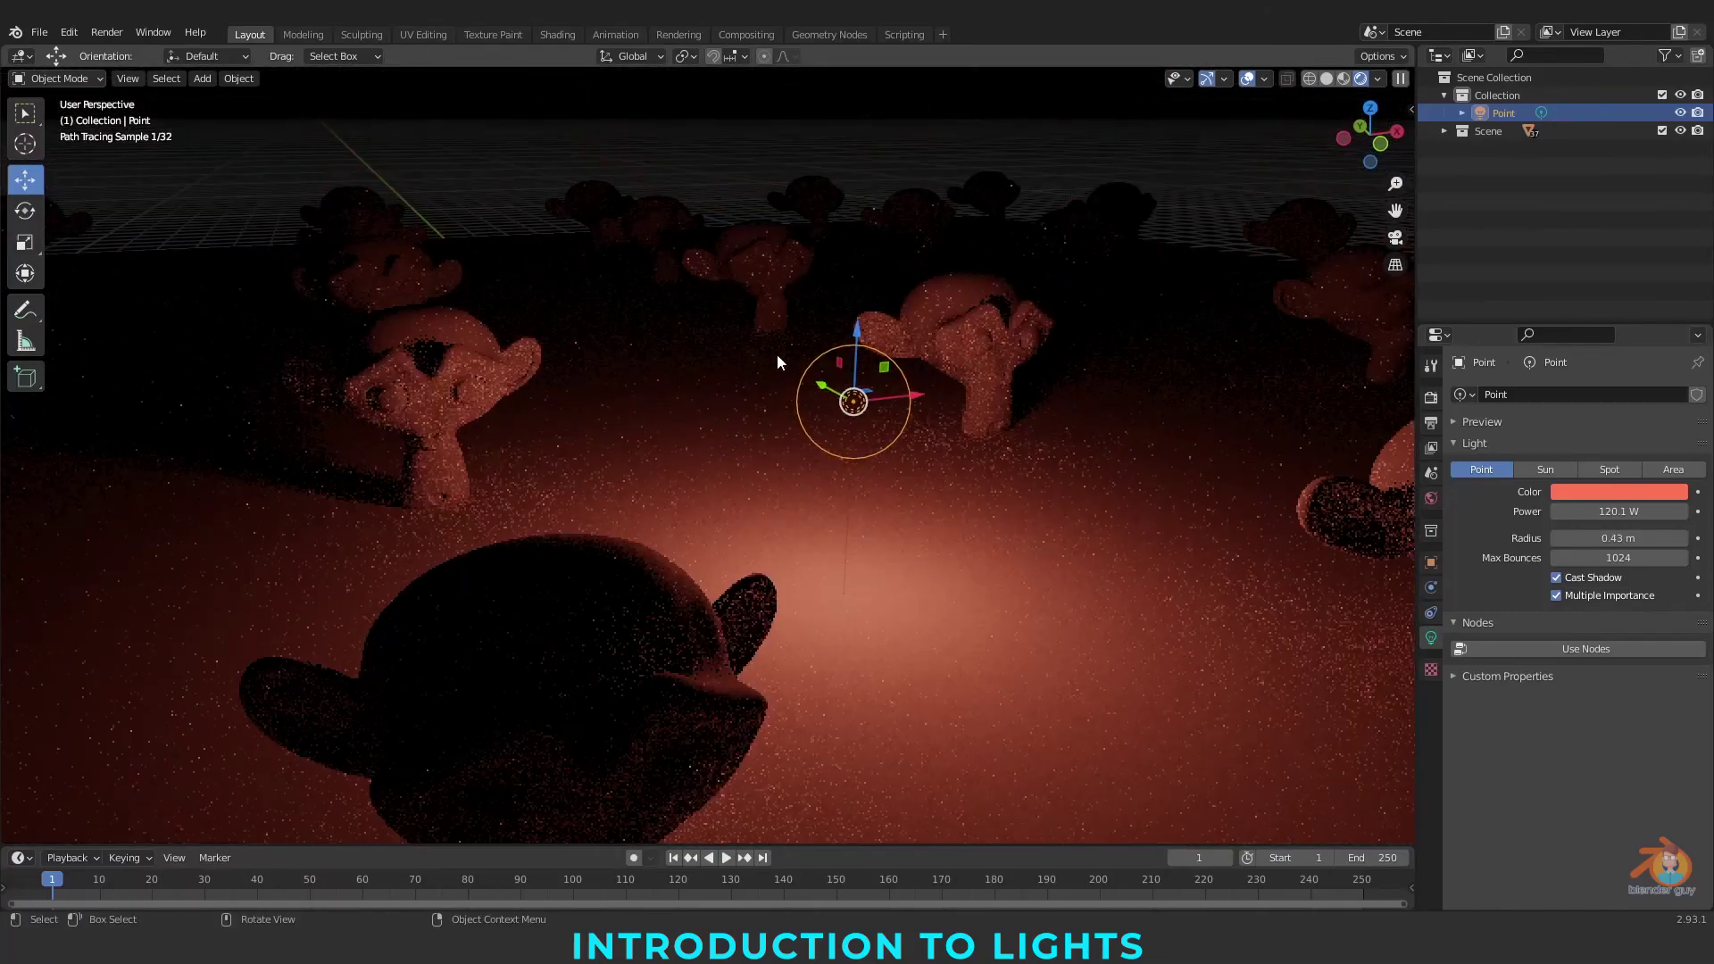
mouse_move(859, 334)
left_mouse_down()
mouse_move(854, 272)
mouse_move(851, 308)
left_mouse_up()
left_click_drag(903, 409, 919, 513)
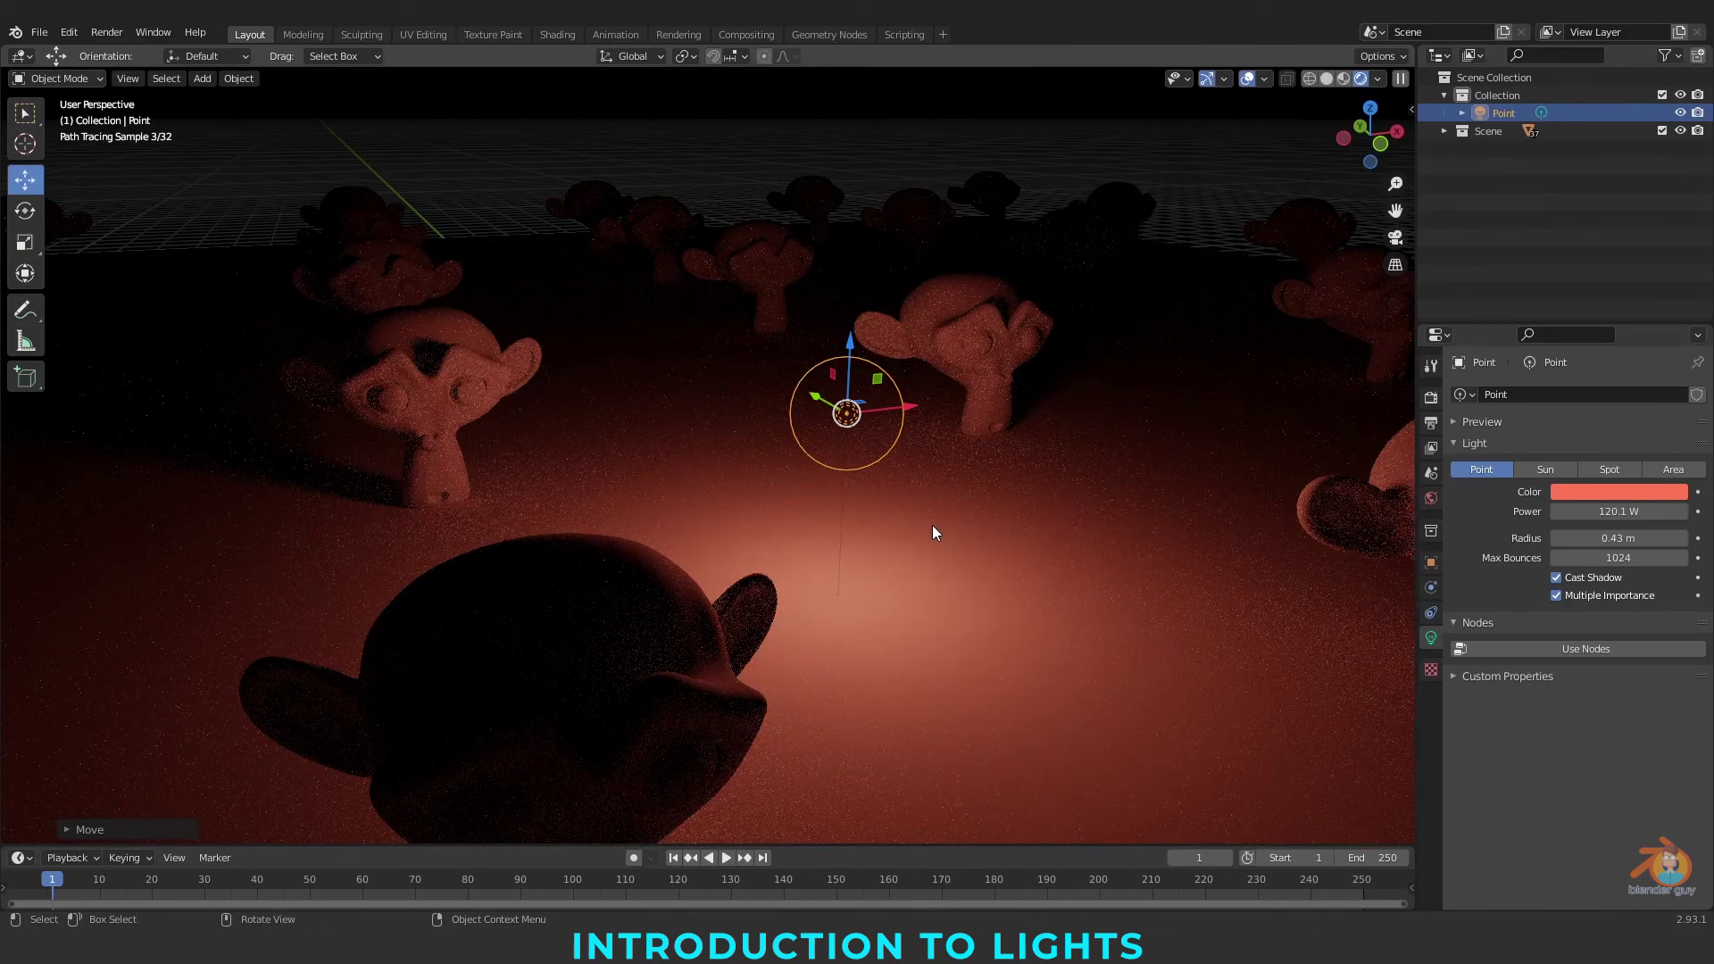
Delete the point light and add a Sun light to the scene
middle_click_drag(913, 426, 928, 685)
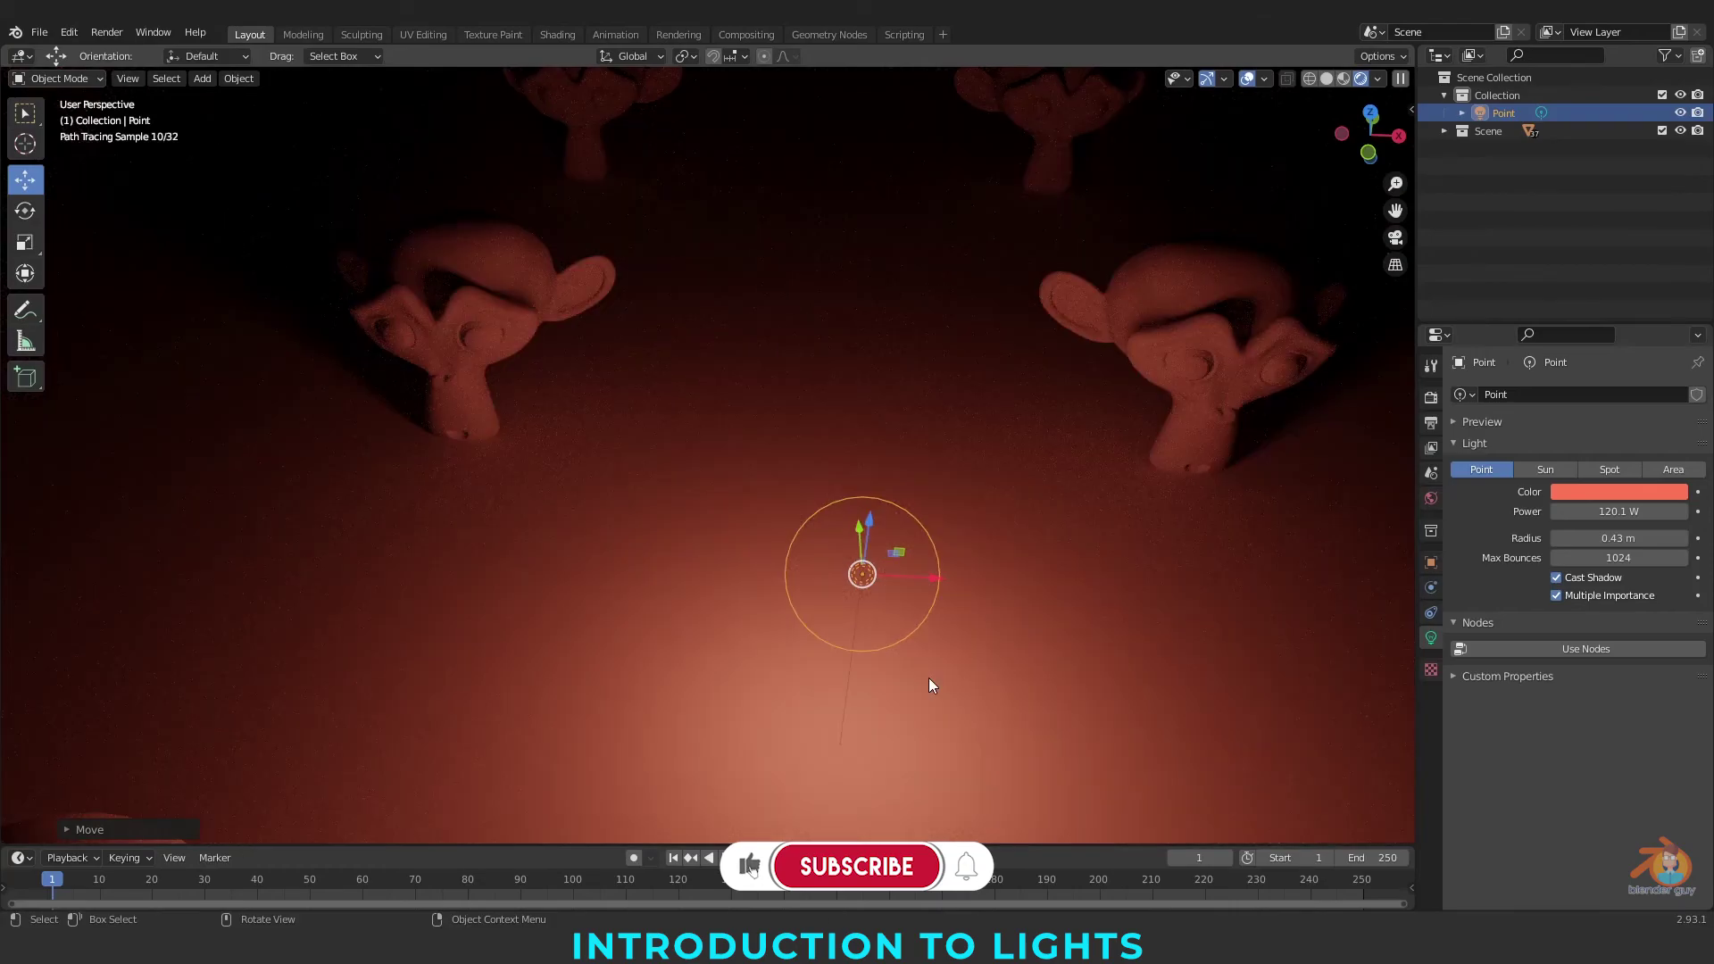
middle_click_drag(1117, 812, 916, 708)
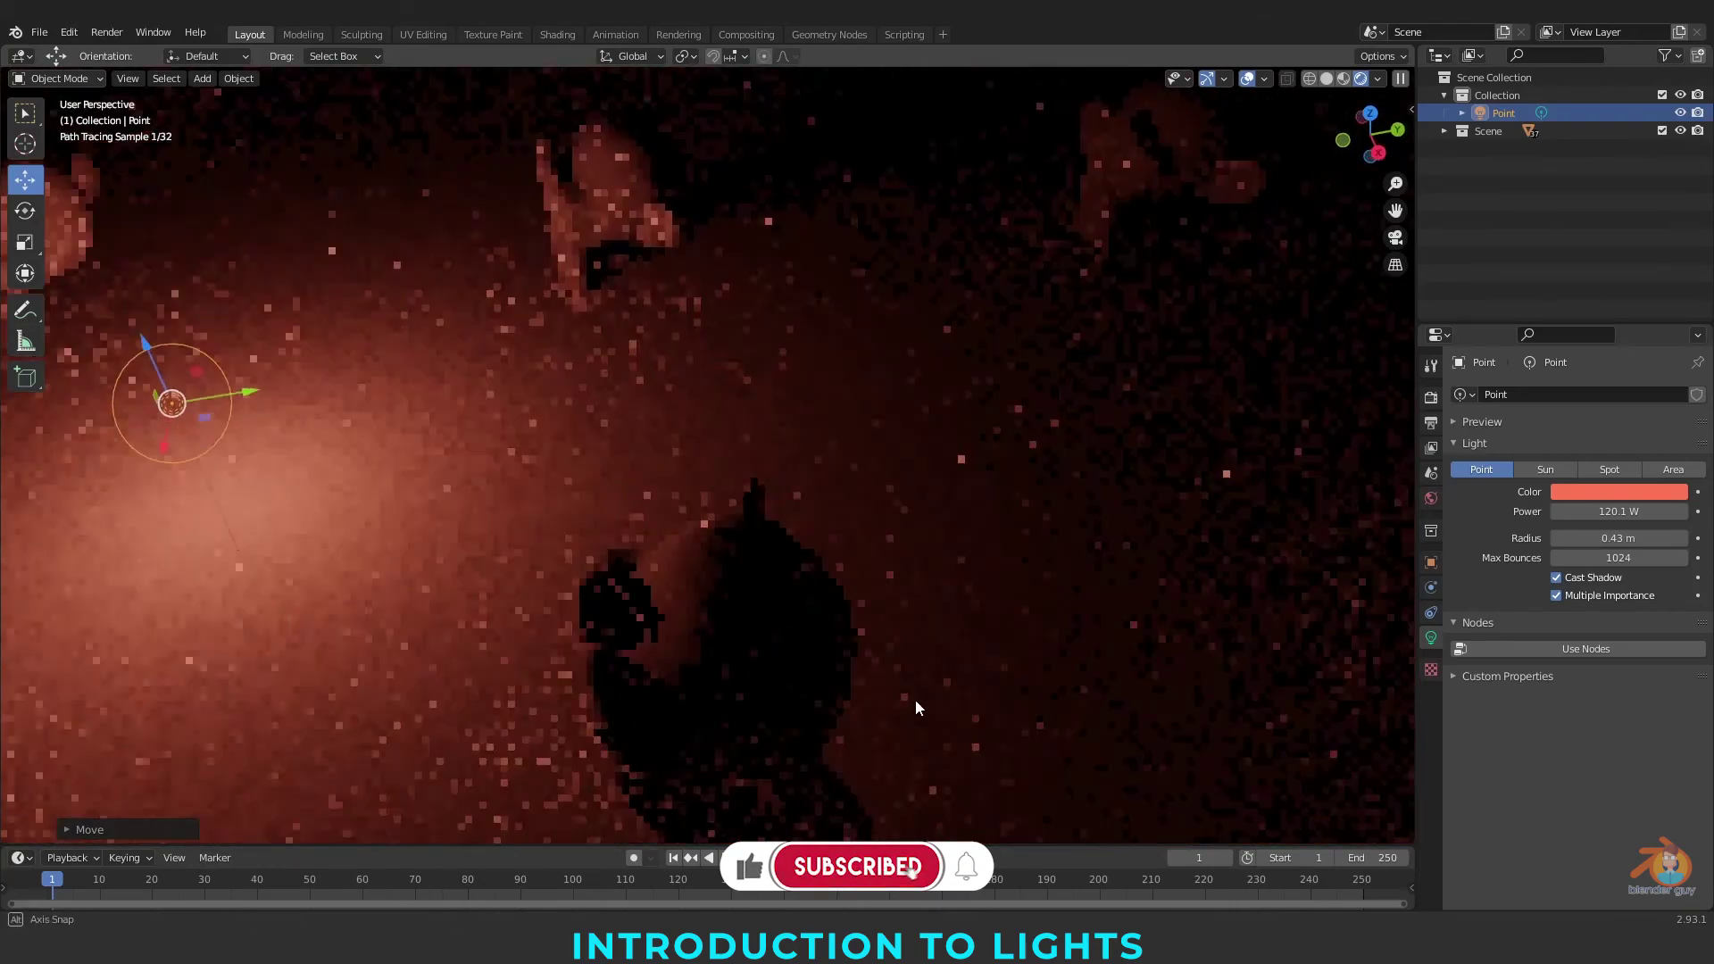
key("Delete")
left_click(201, 78)
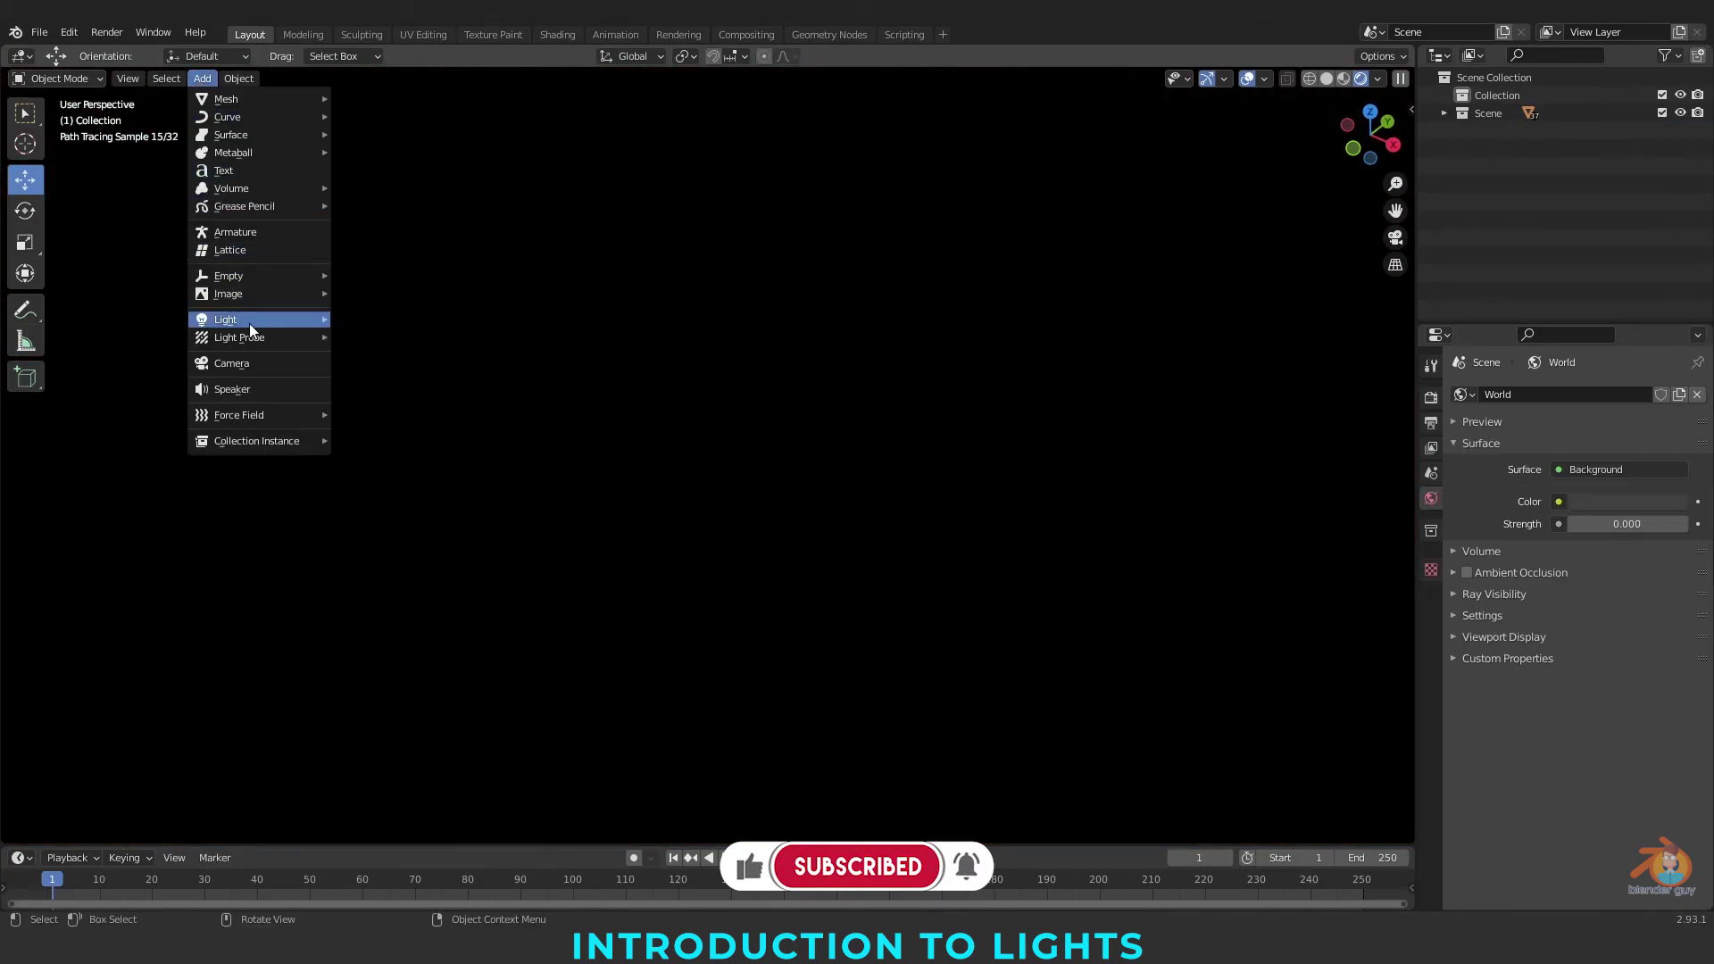
mouse_move(249, 323)
left_click(392, 336)
Move the Sun light along the Z axis and well along the X axis, with the whole monkey grid in view
scroll(391, 336, "down", 4)
scroll(743, 368, "down", 5)
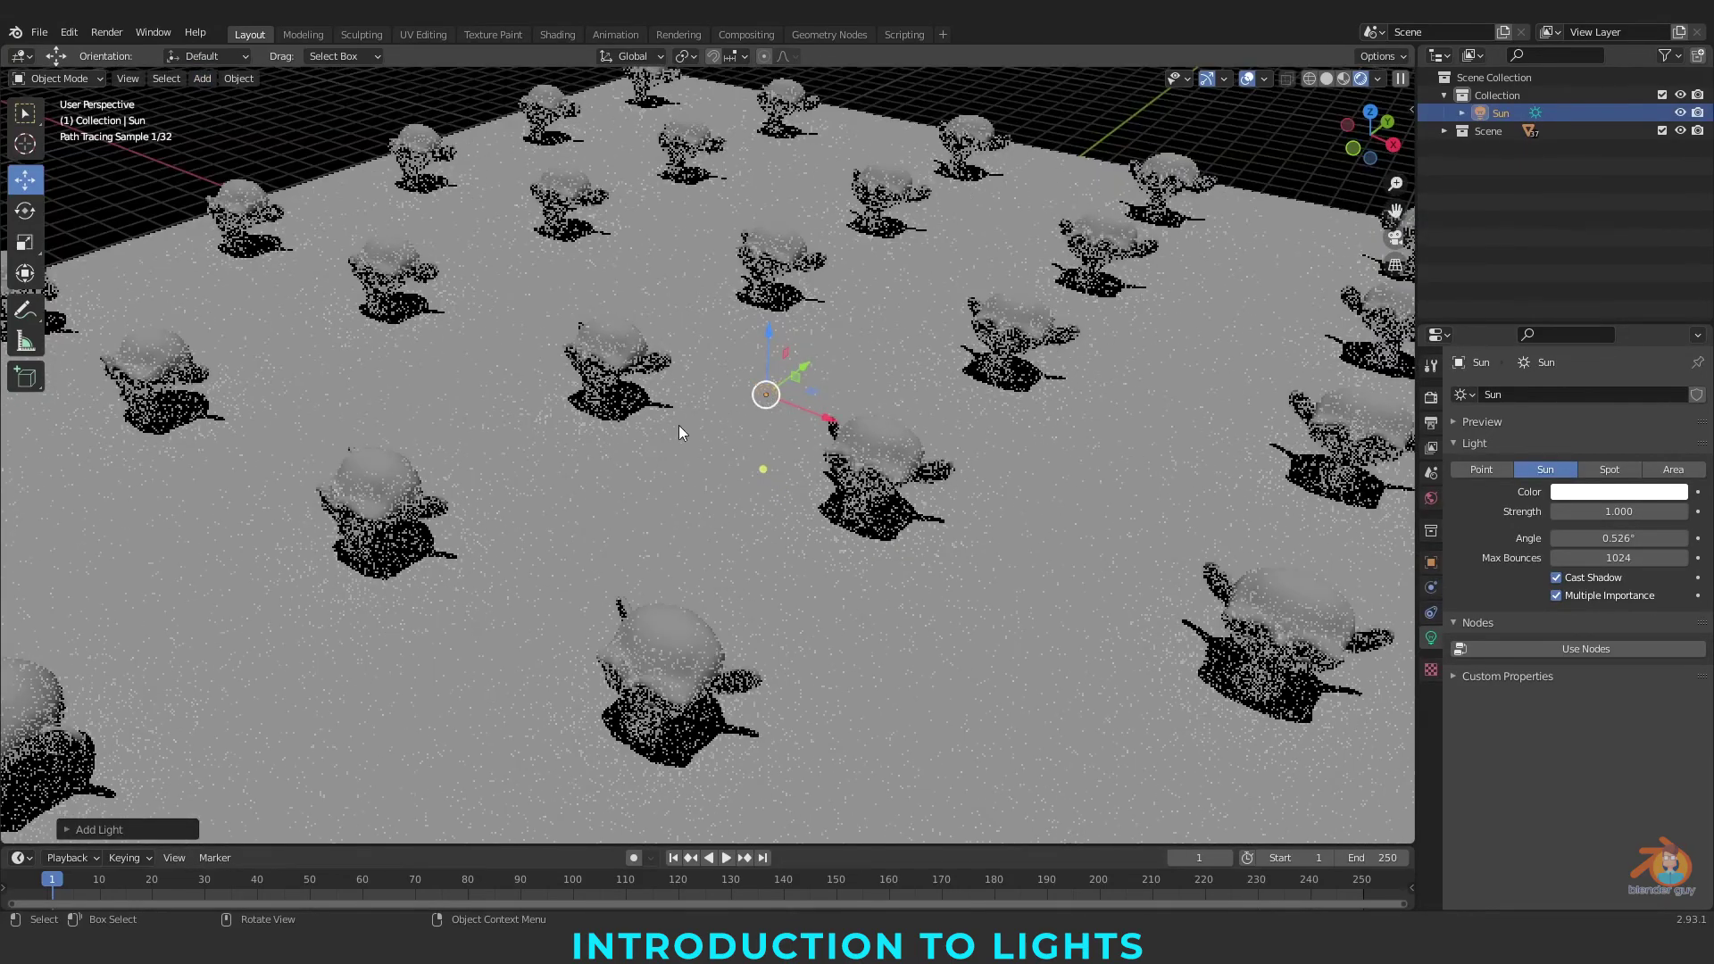
mouse_move(766, 333)
left_mouse_down()
mouse_move(741, 89)
mouse_move(757, 343)
left_mouse_up()
left_click_drag(820, 438, 373, 416)
Move the Sun light along the X axis toward the middle of the monkey grid
middle_click_drag(512, 559, 735, 519)
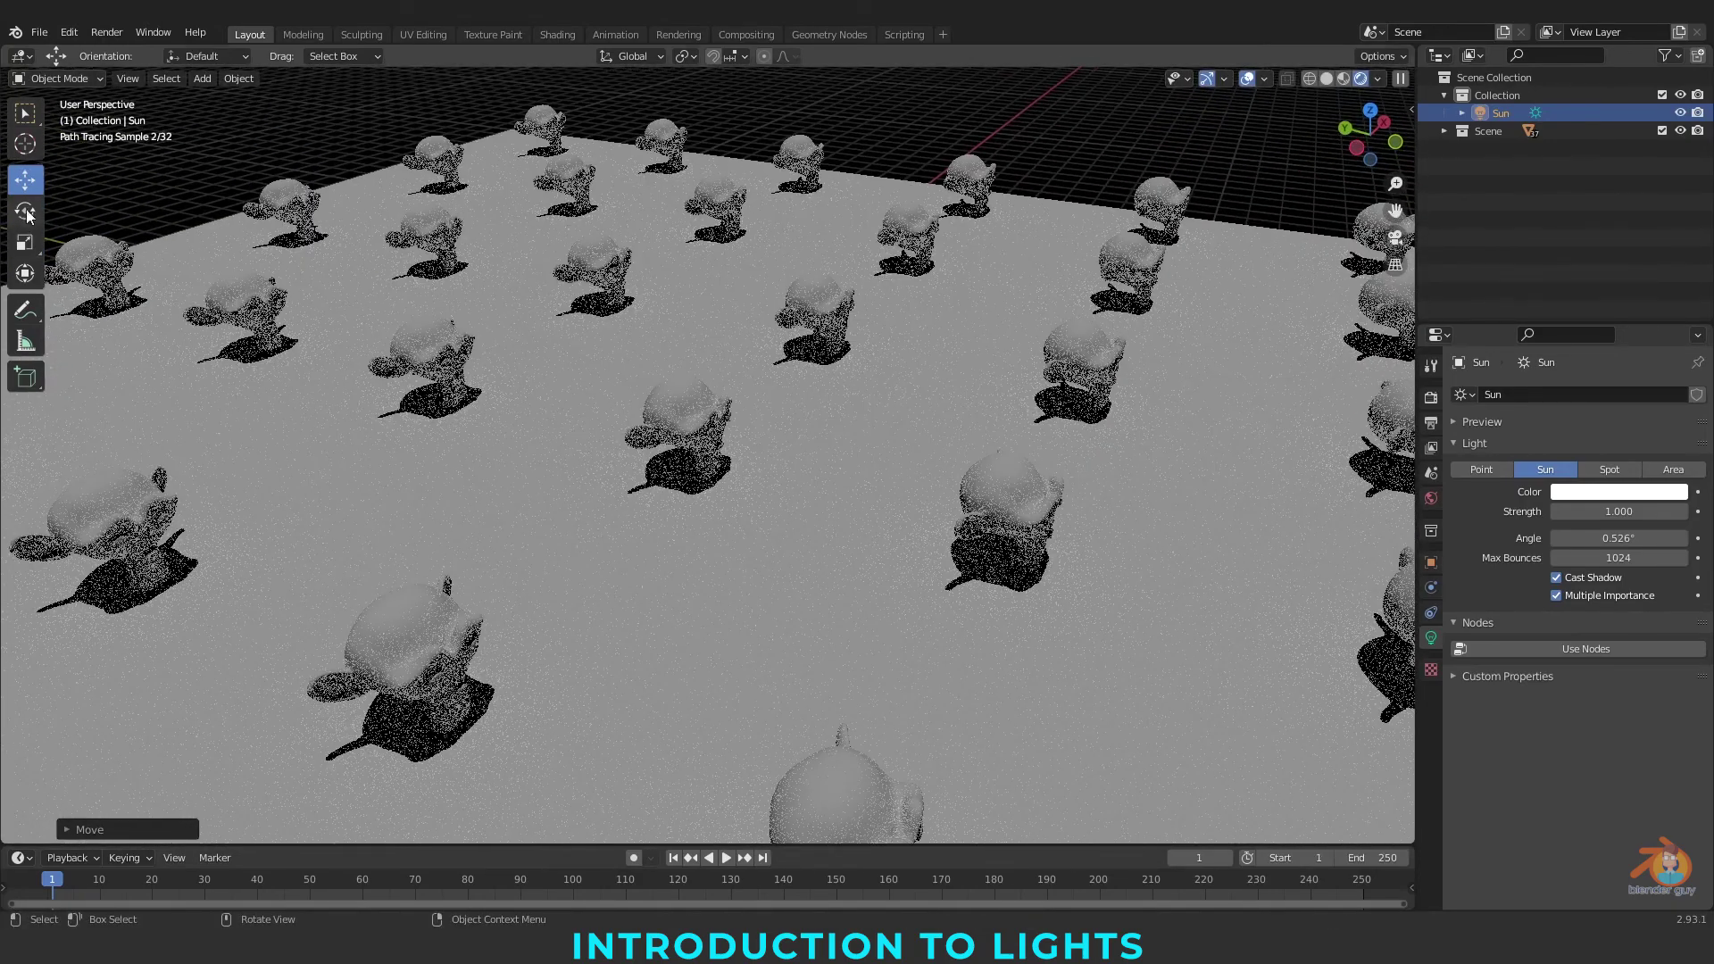
left_click(27, 213)
scroll(392, 285, "down", 4)
scroll(608, 544, "up", 4)
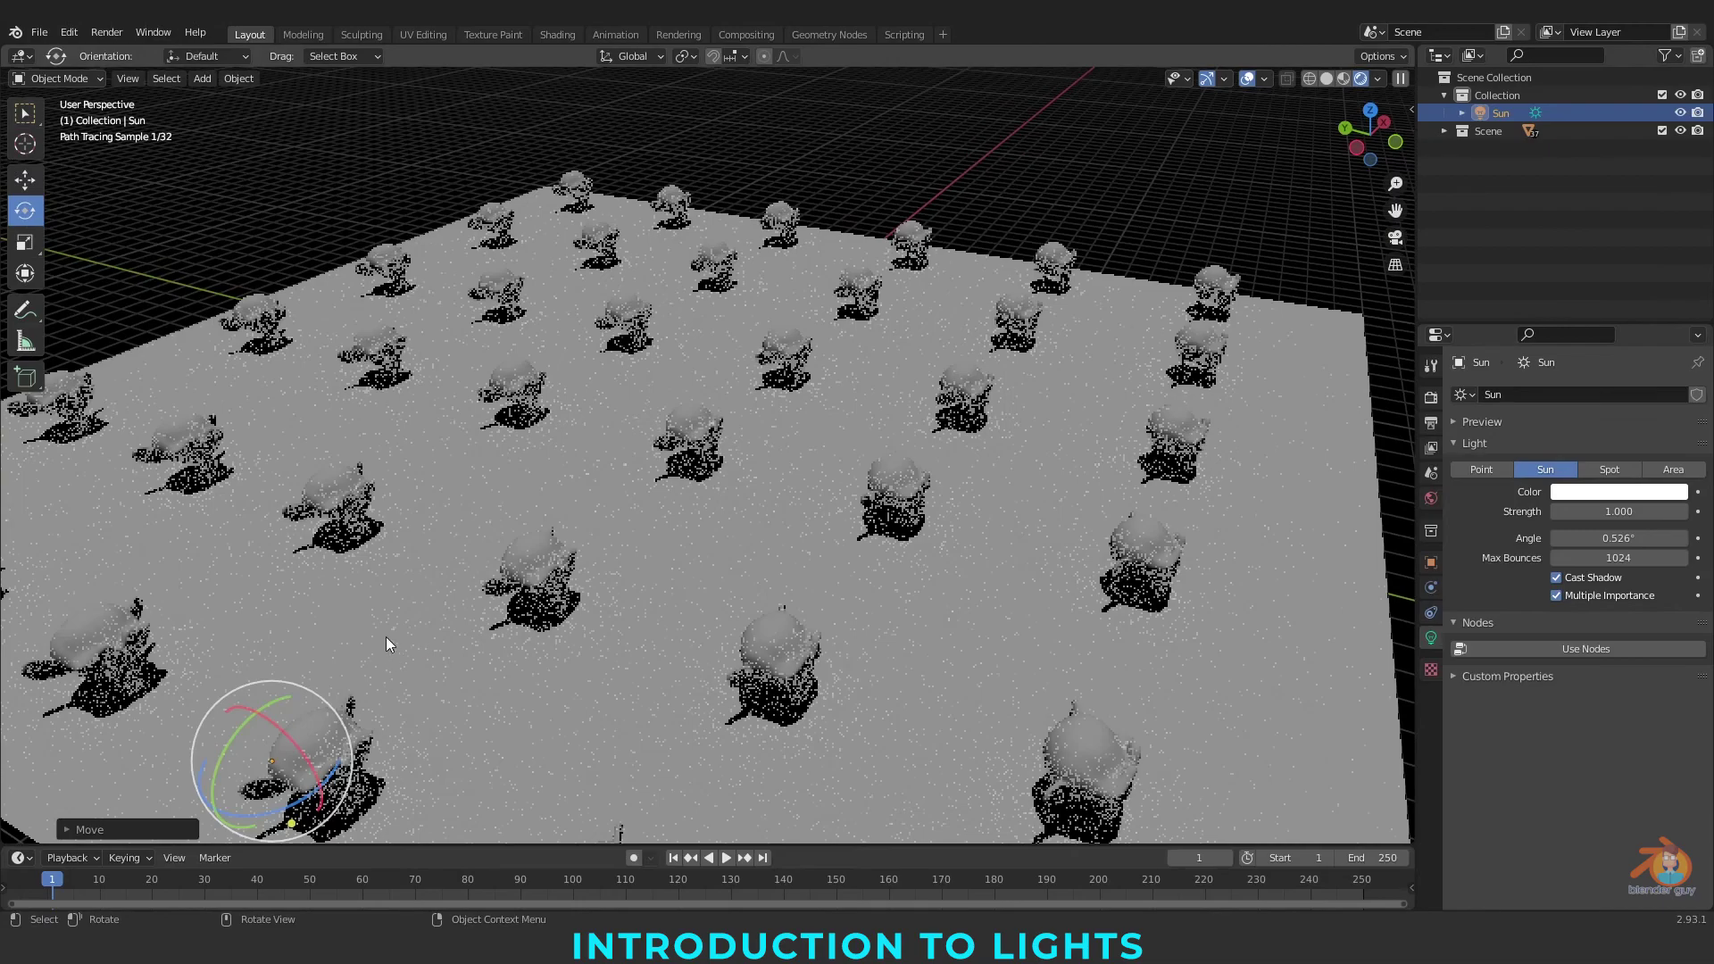
left_click(25, 242)
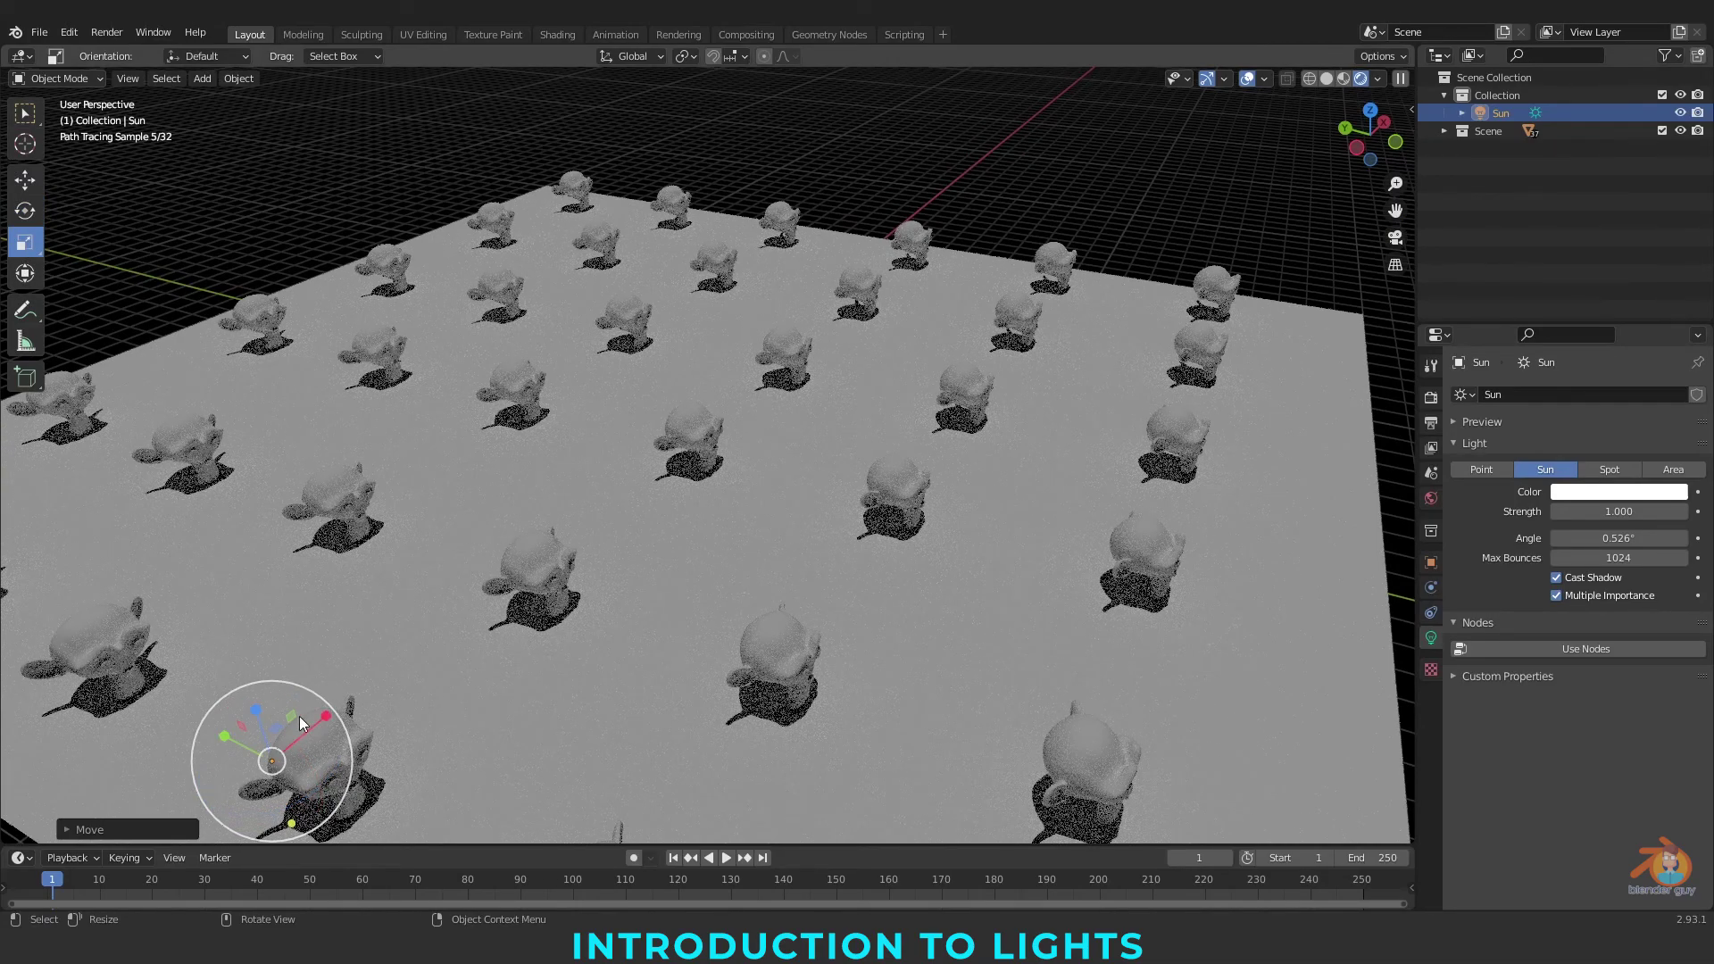
left_click(25, 179)
left_click_drag(321, 723, 561, 366)
Rotate the Sun light to change the direction and length of the monkeys' shadows
key("shift+space")
key("r")
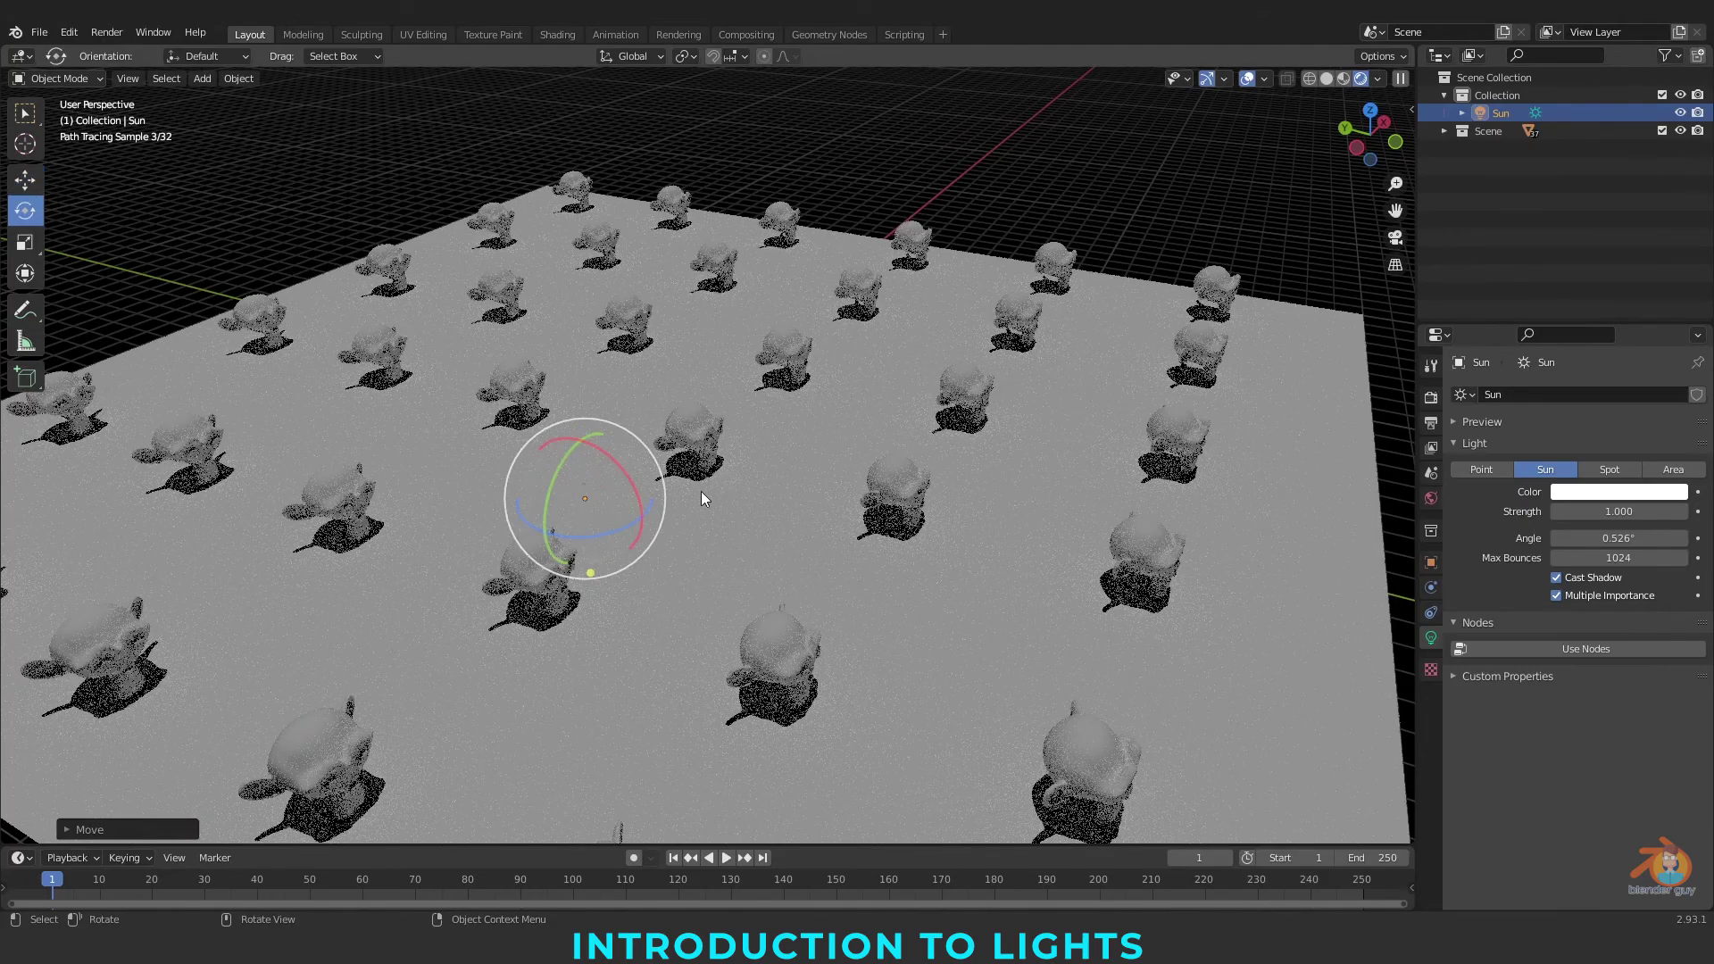
left_click_drag(593, 441, 592, 478)
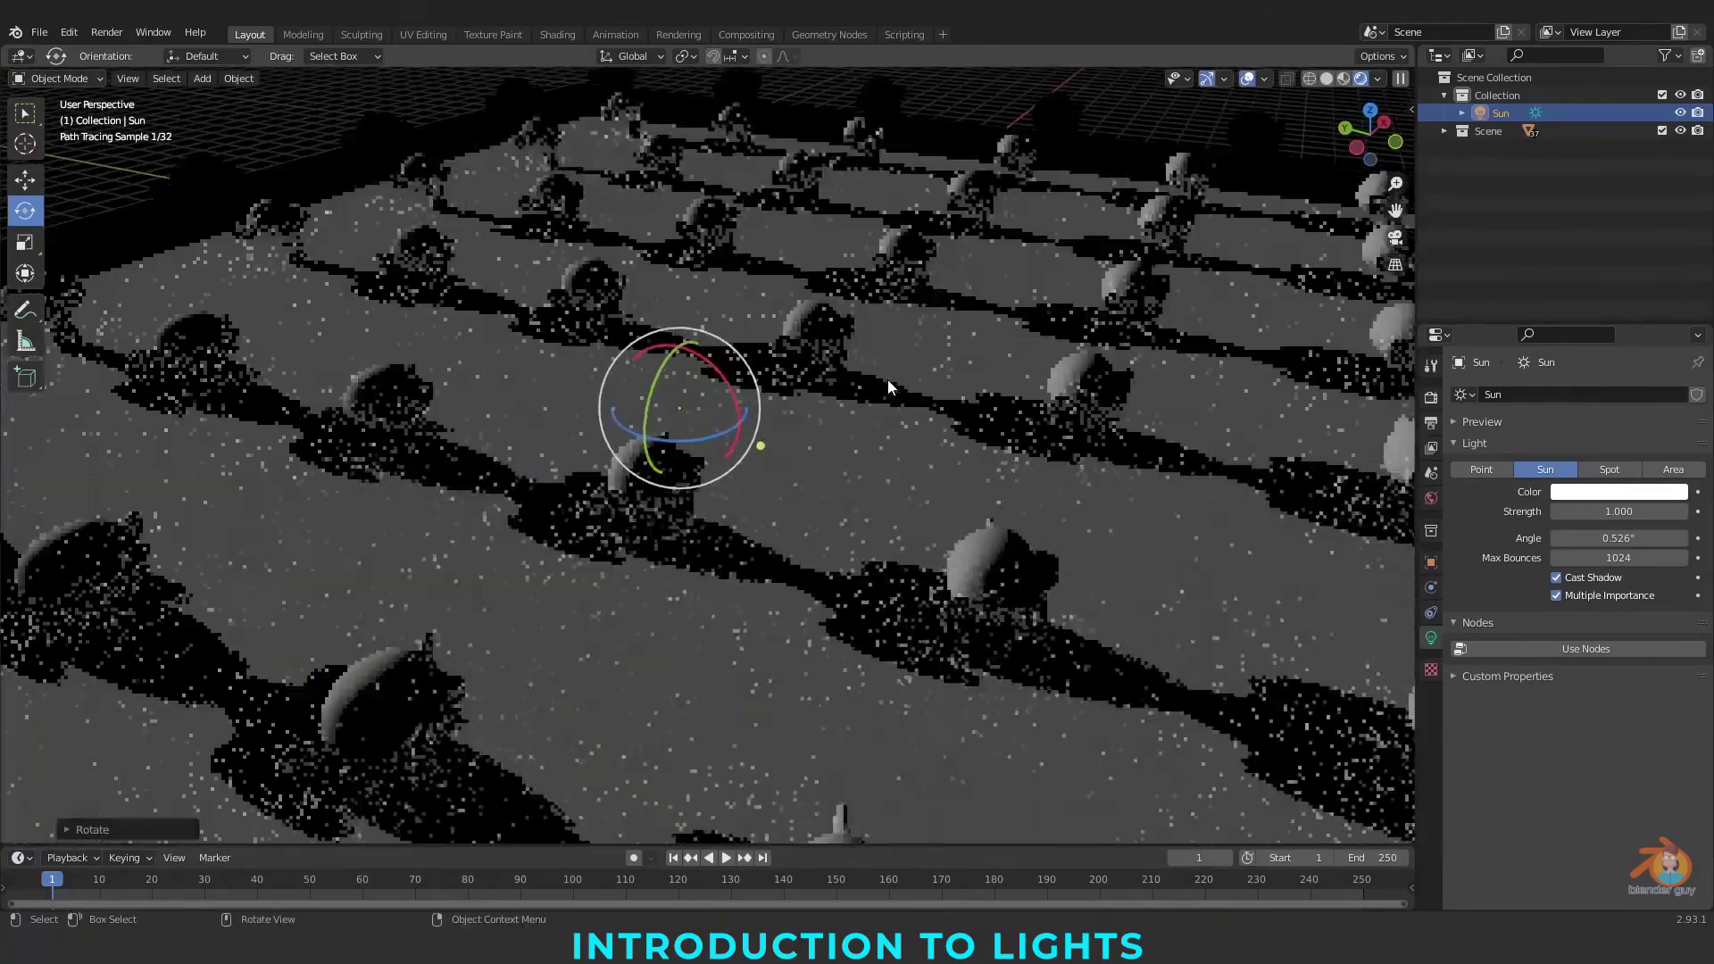
left_click_drag(734, 375, 191, 350)
Try resizing the Sun light with the Scale tool and return to the Rotate tool
key("shift+space")
key("s")
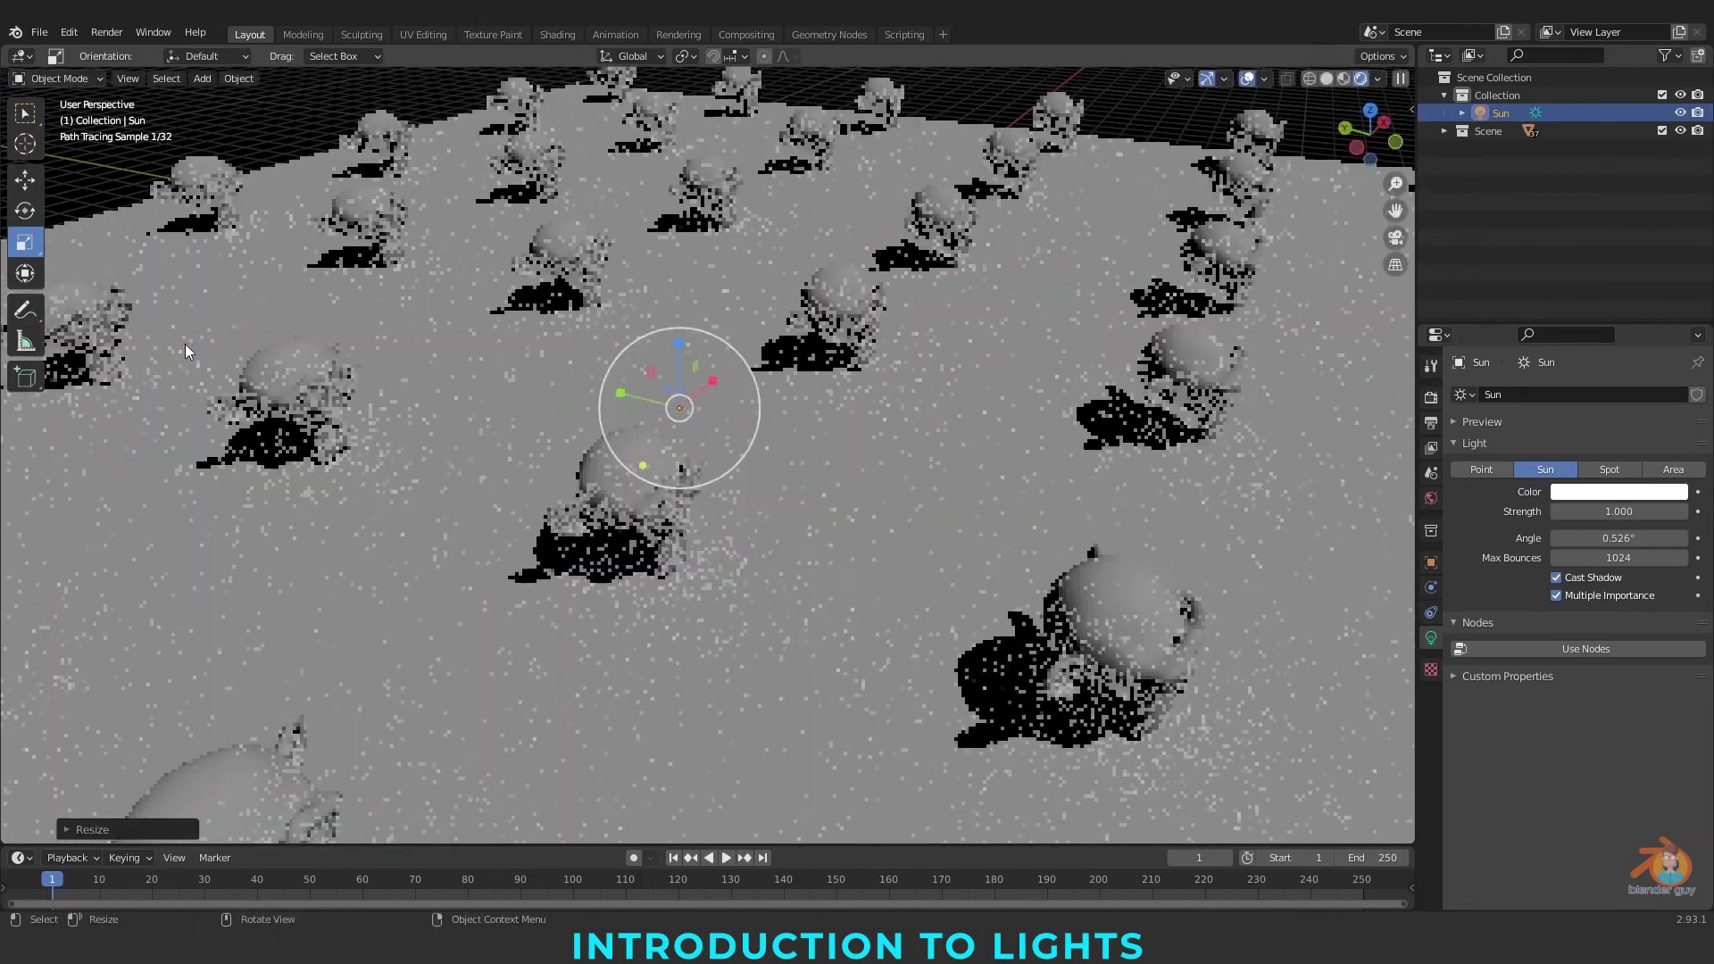
key("shift+space")
key("r")
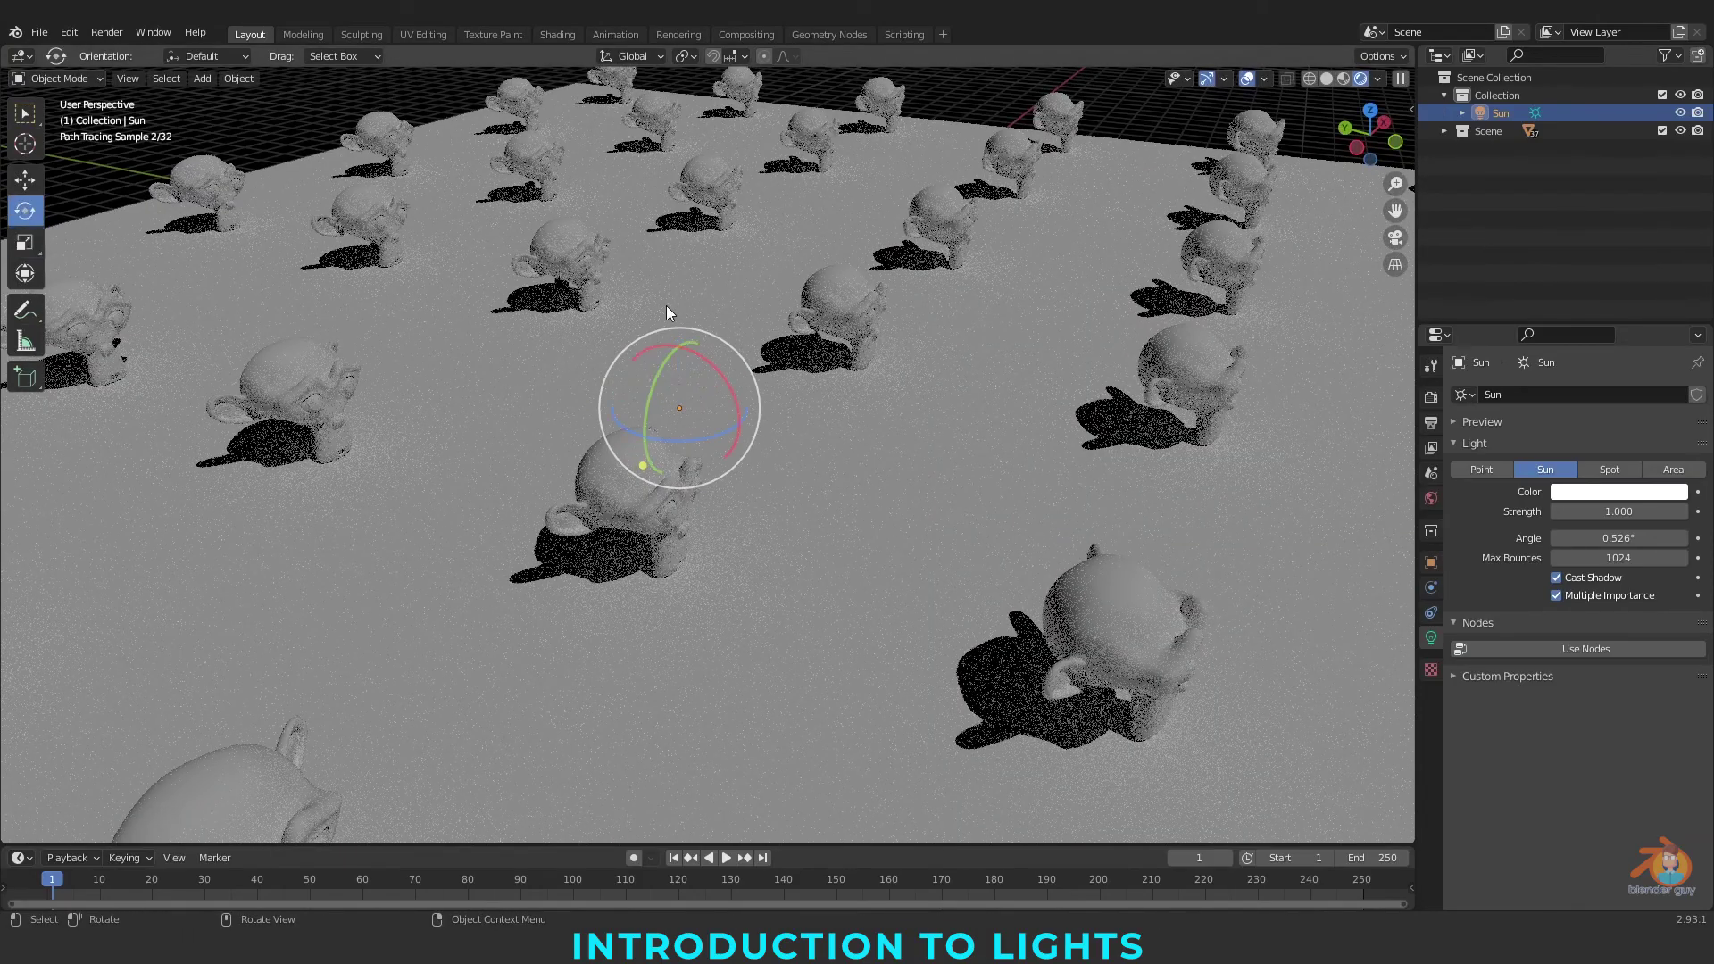
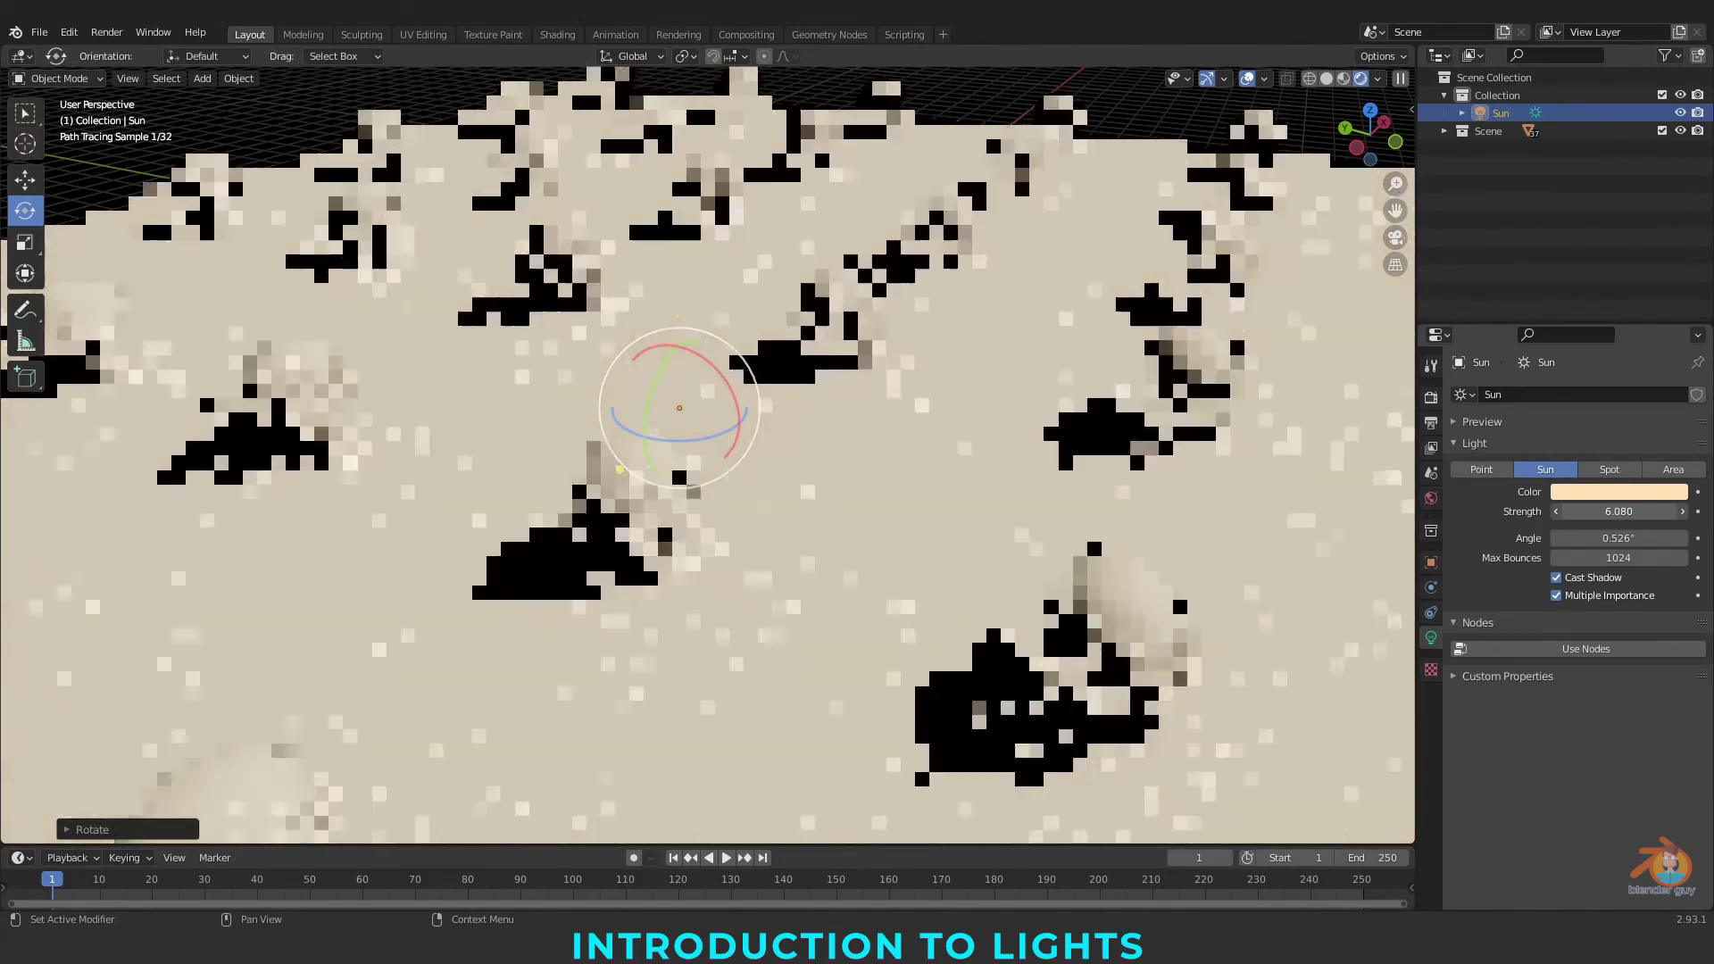
Set the Sun light's strength to 1 and its angle to 10°
left_click(1617, 511)
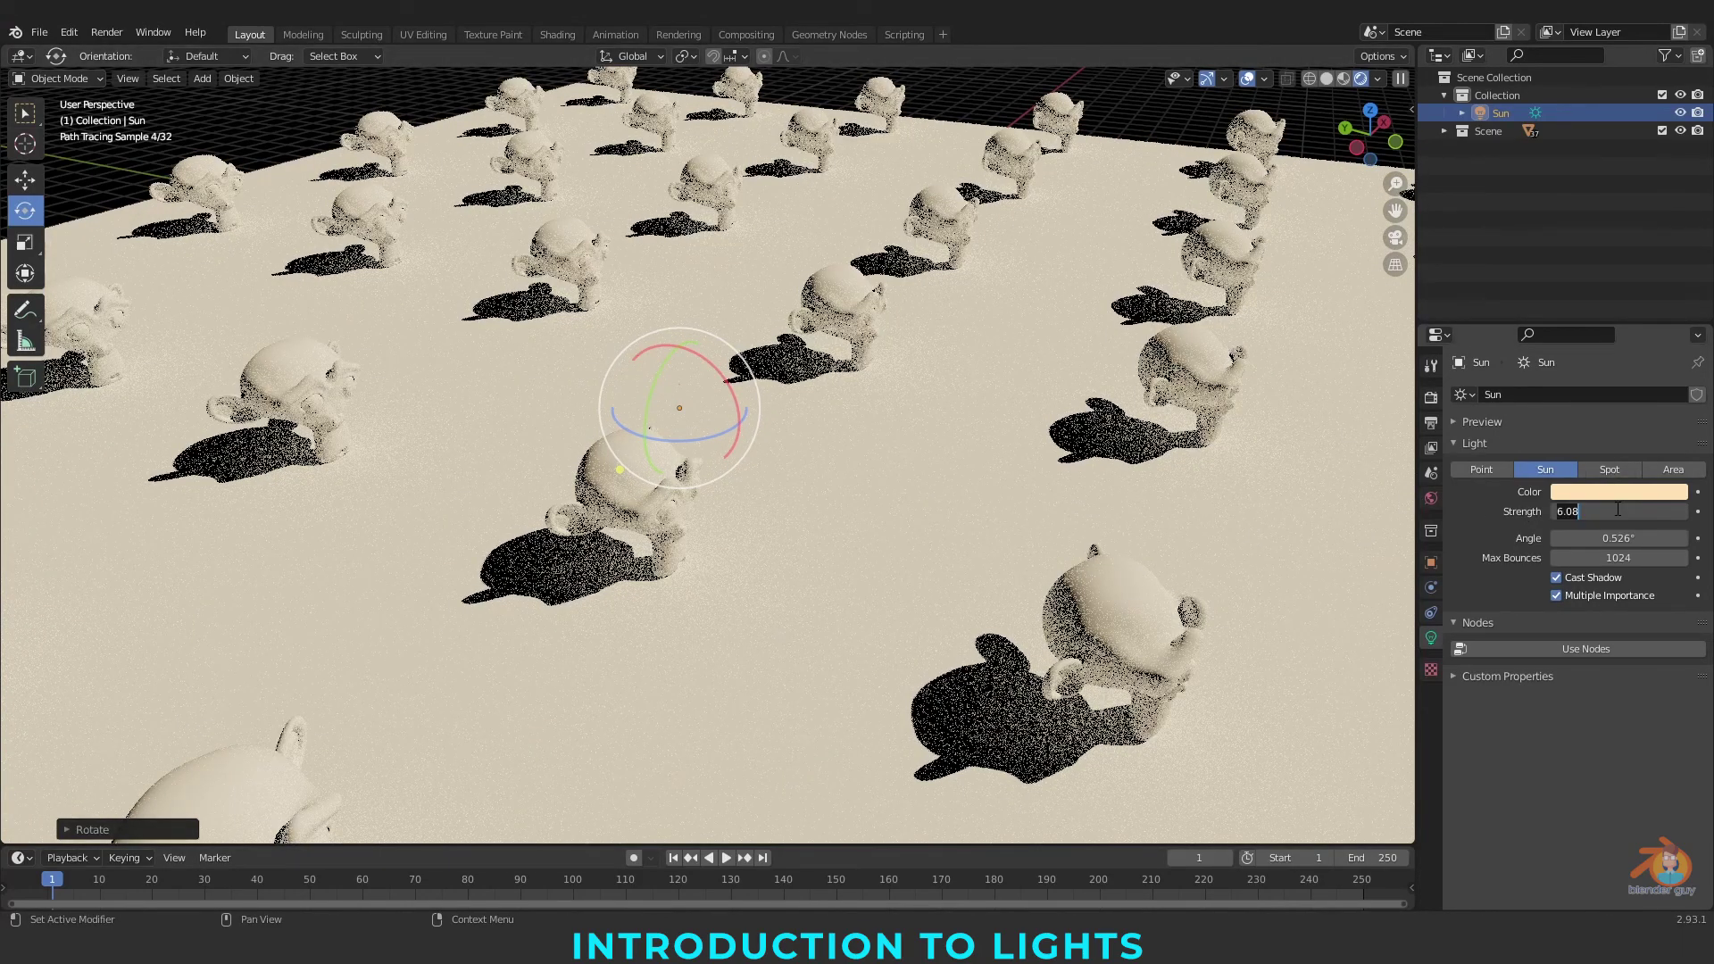
type("1")
key("Return")
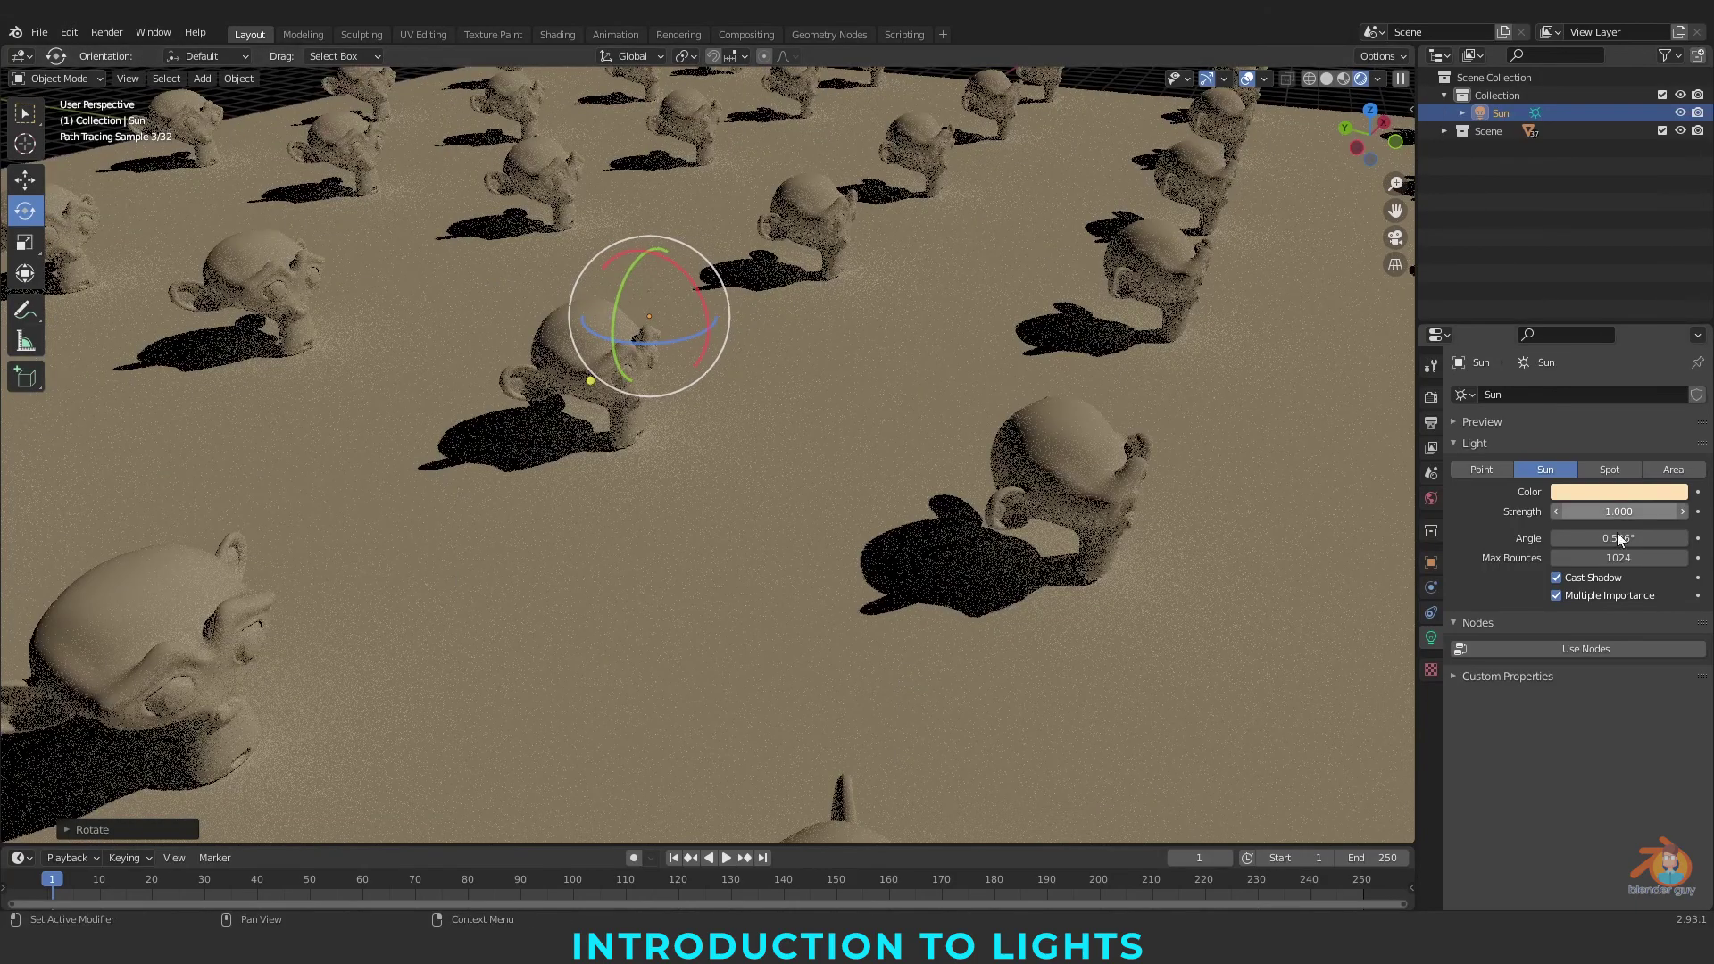
left_click(1620, 538)
type("10")
key("Return")
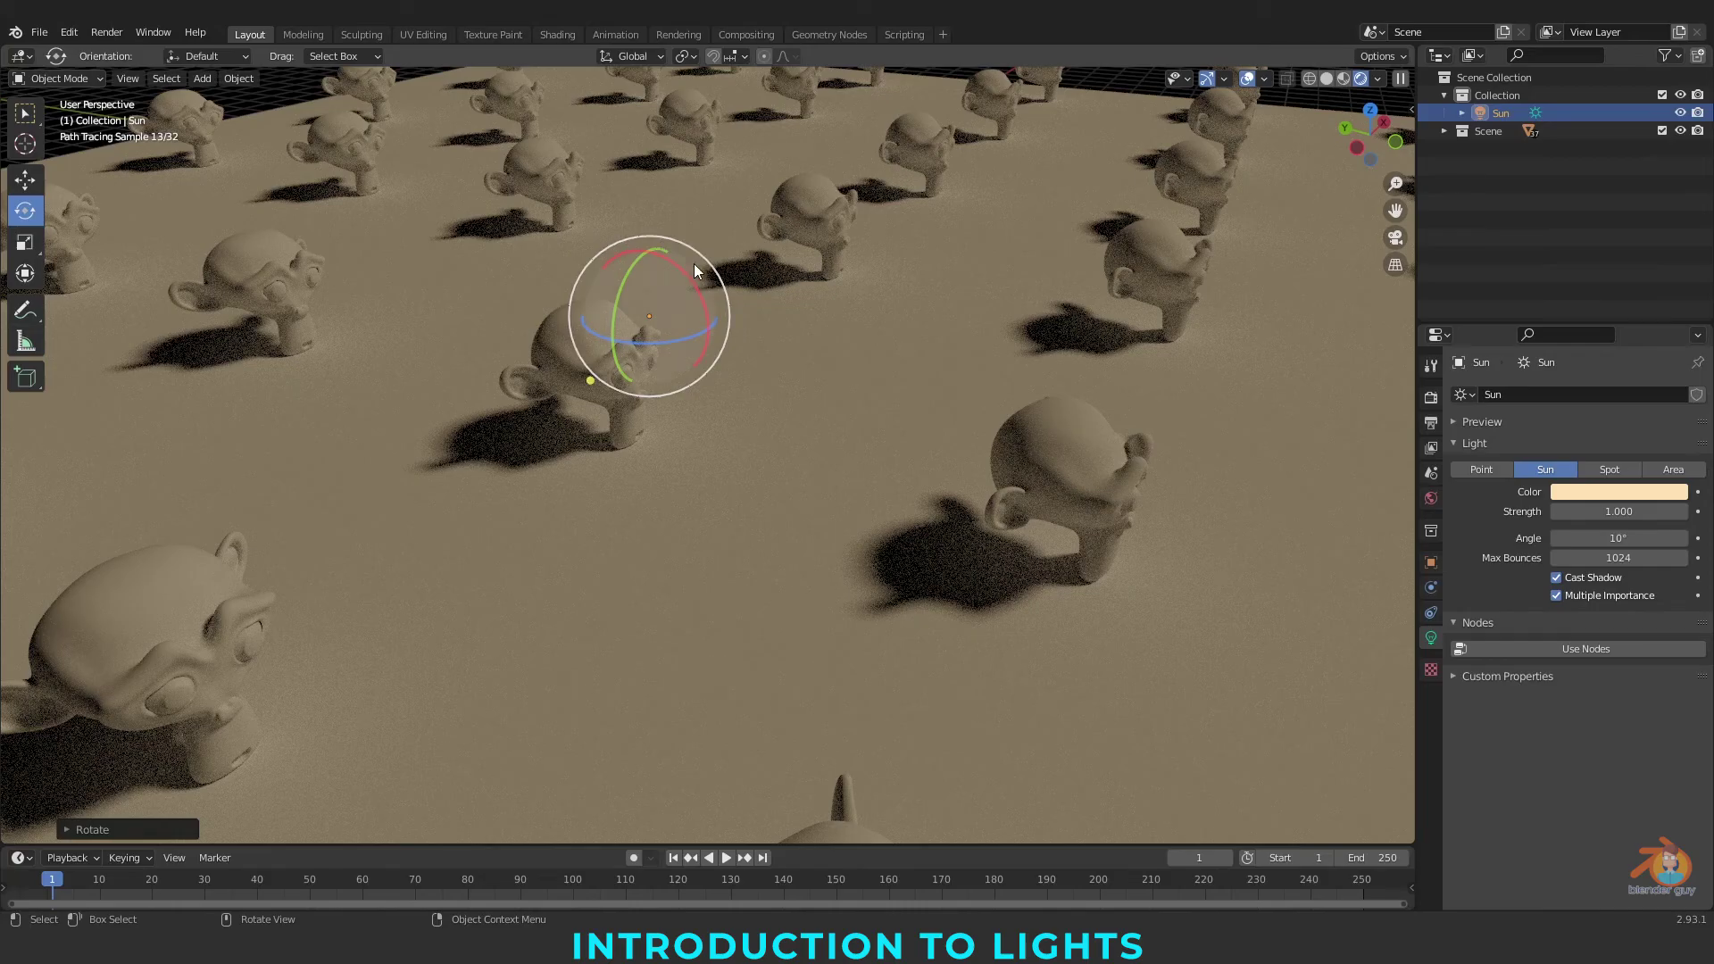
Tilt the Sun light freely for long soft shadows, and rotate it again to shorten and redirect them
left_click_drag(668, 266, 726, 369)
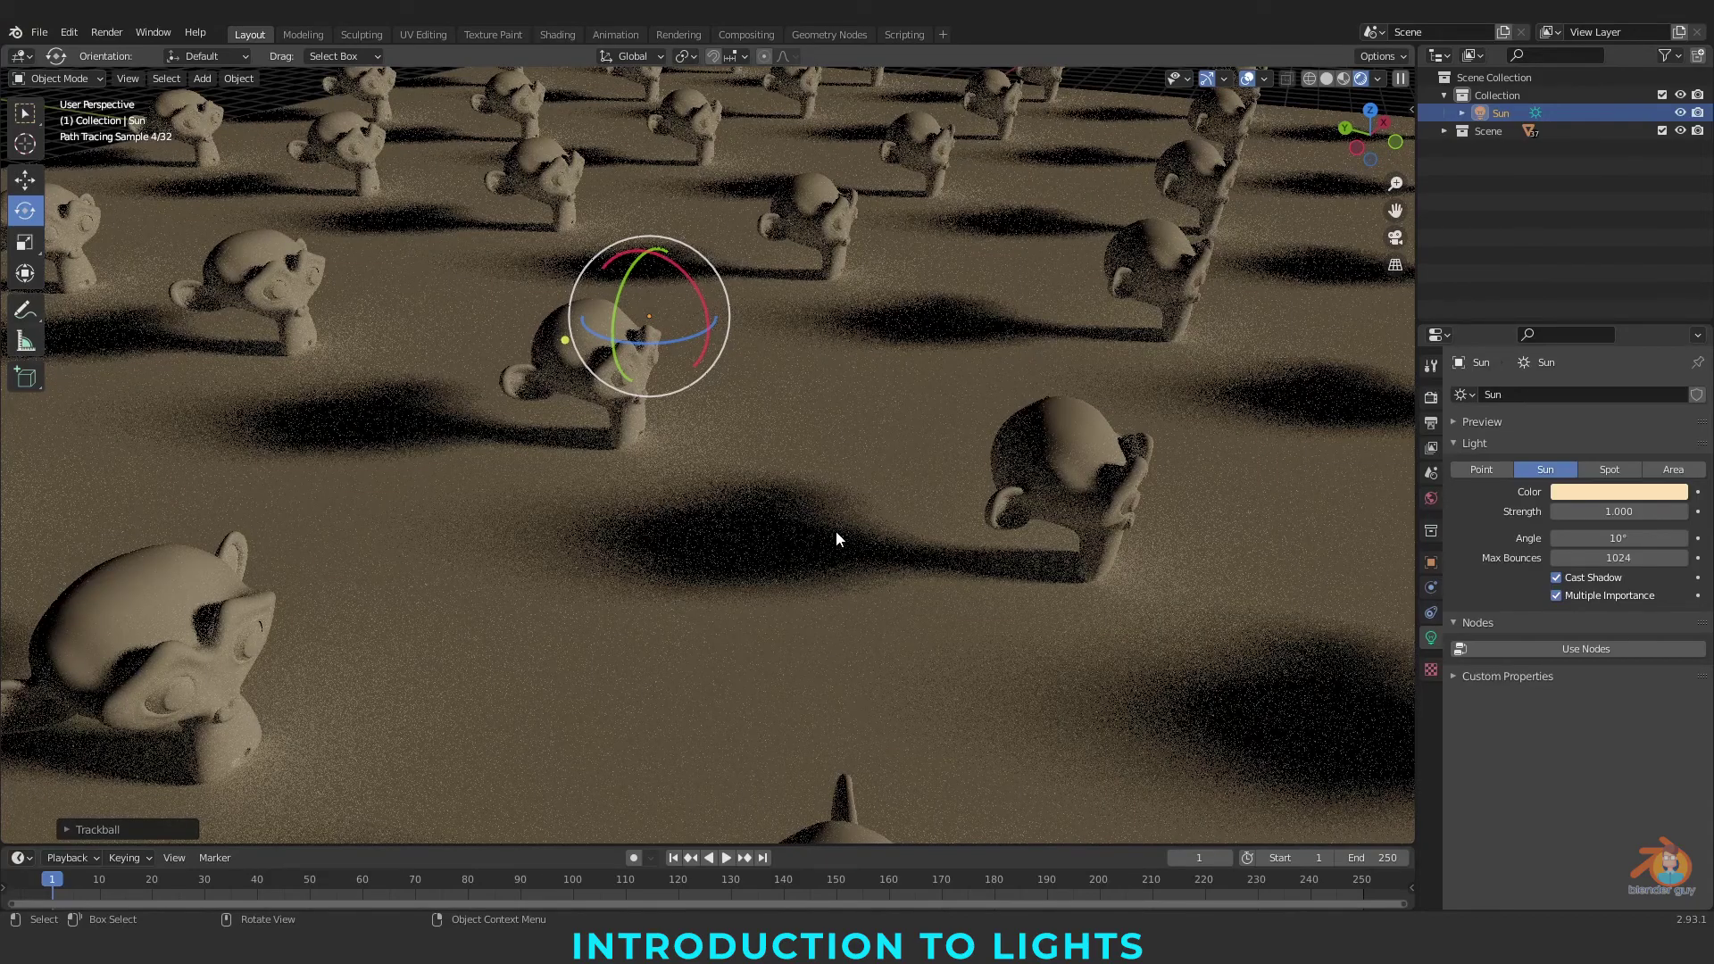
left_click_drag(1650, 542, 1589, 542)
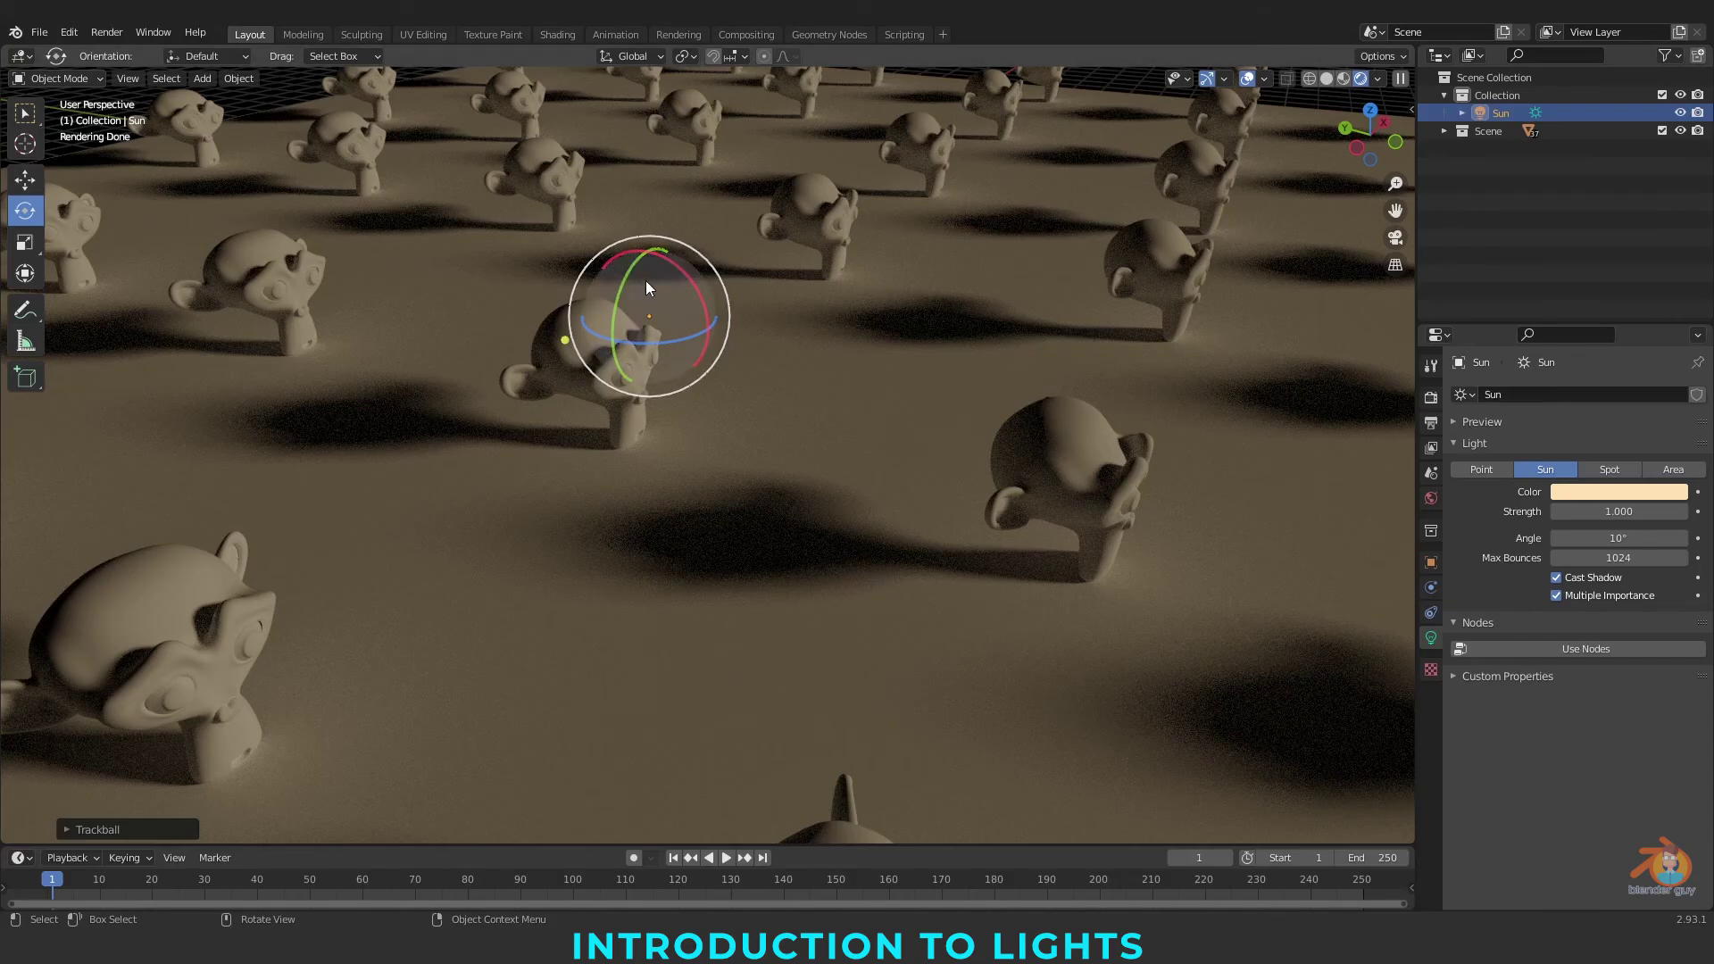
left_click_drag(686, 275, 431, 232)
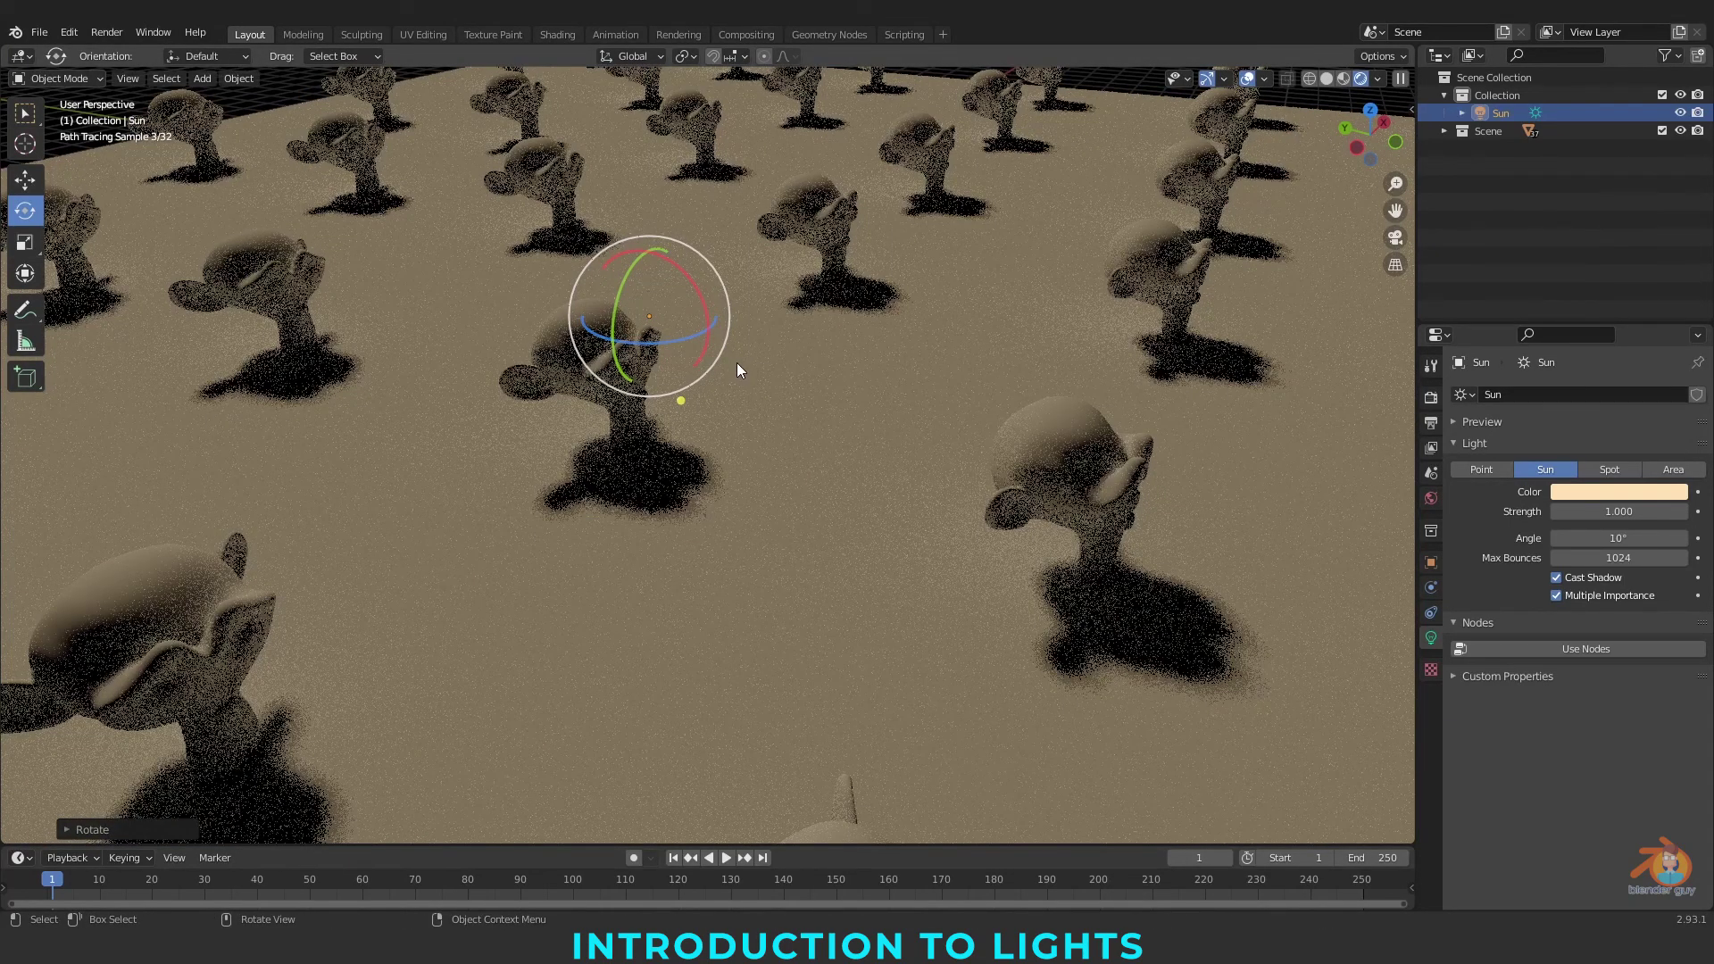
Delete the Sun light and add a Spot light to the scene
key("Delete")
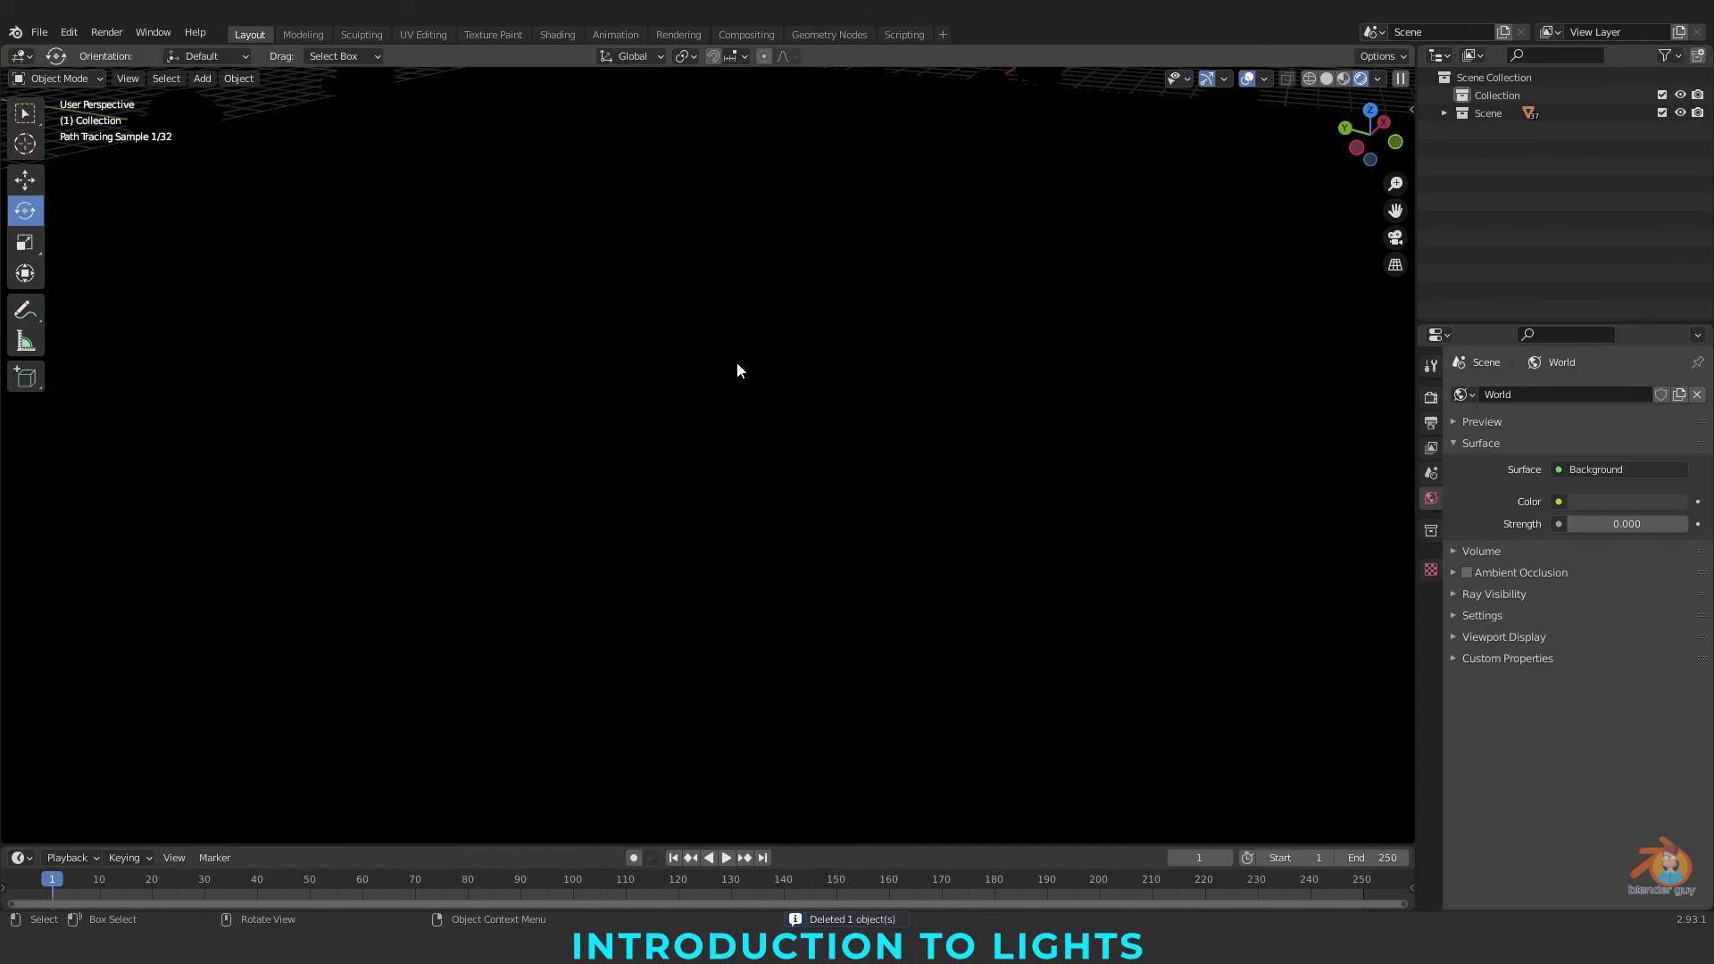
left_click(205, 79)
mouse_move(257, 322)
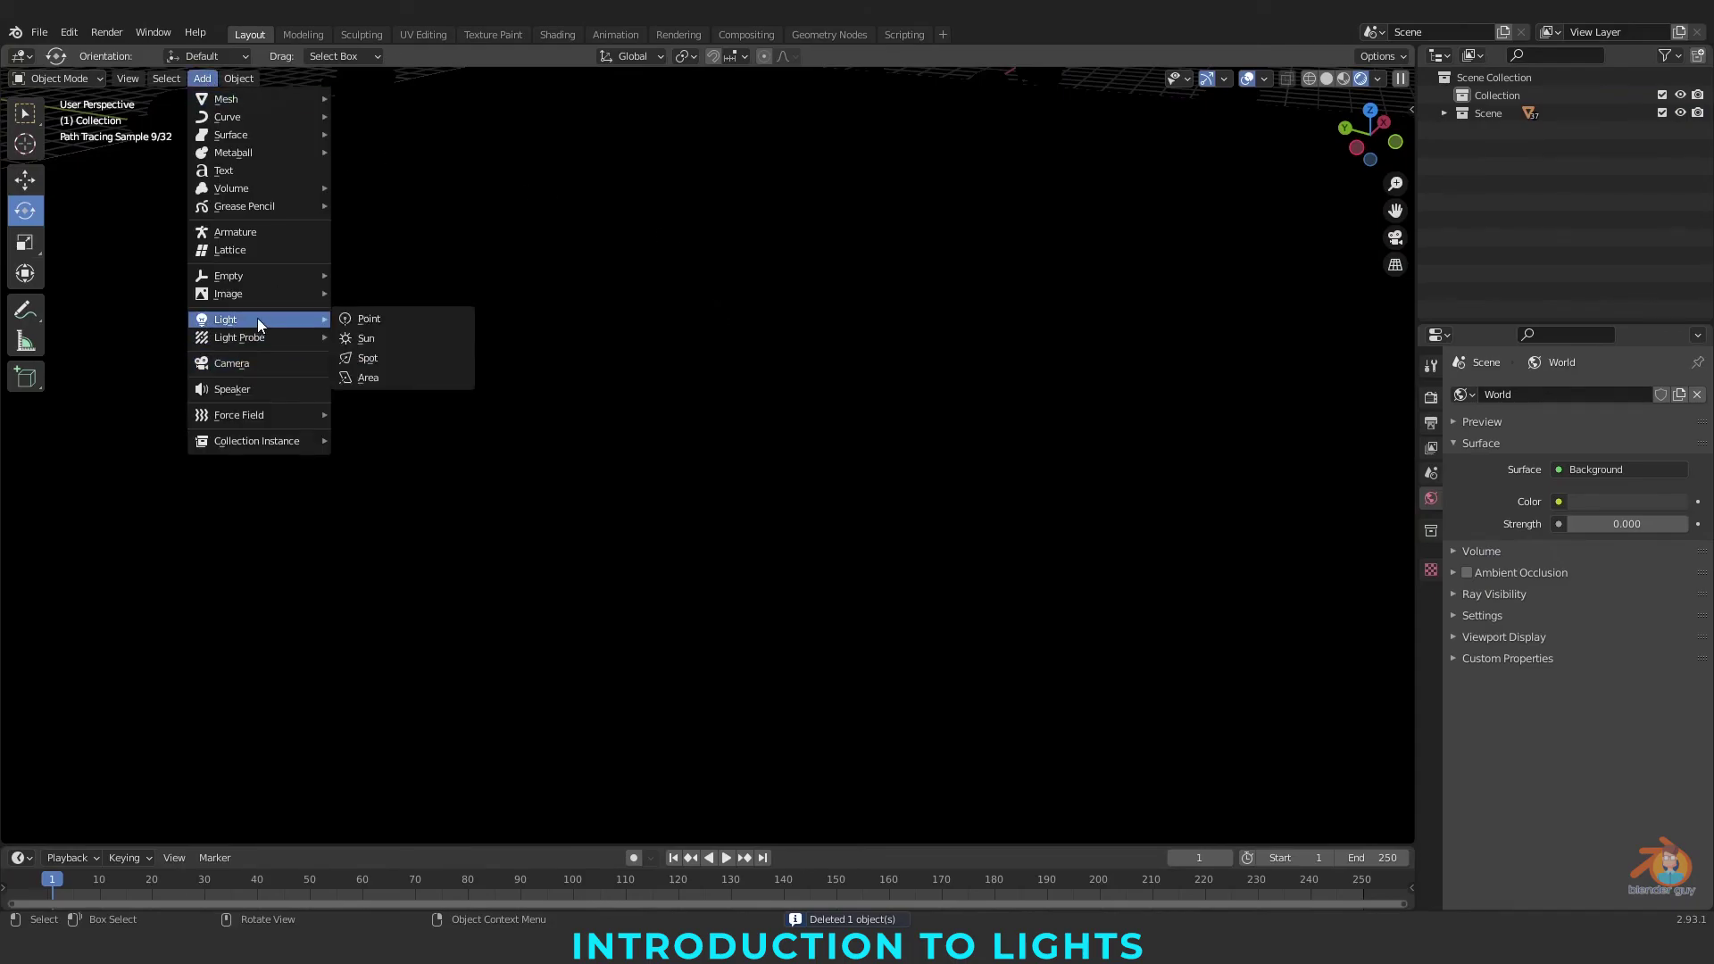
left_click(398, 356)
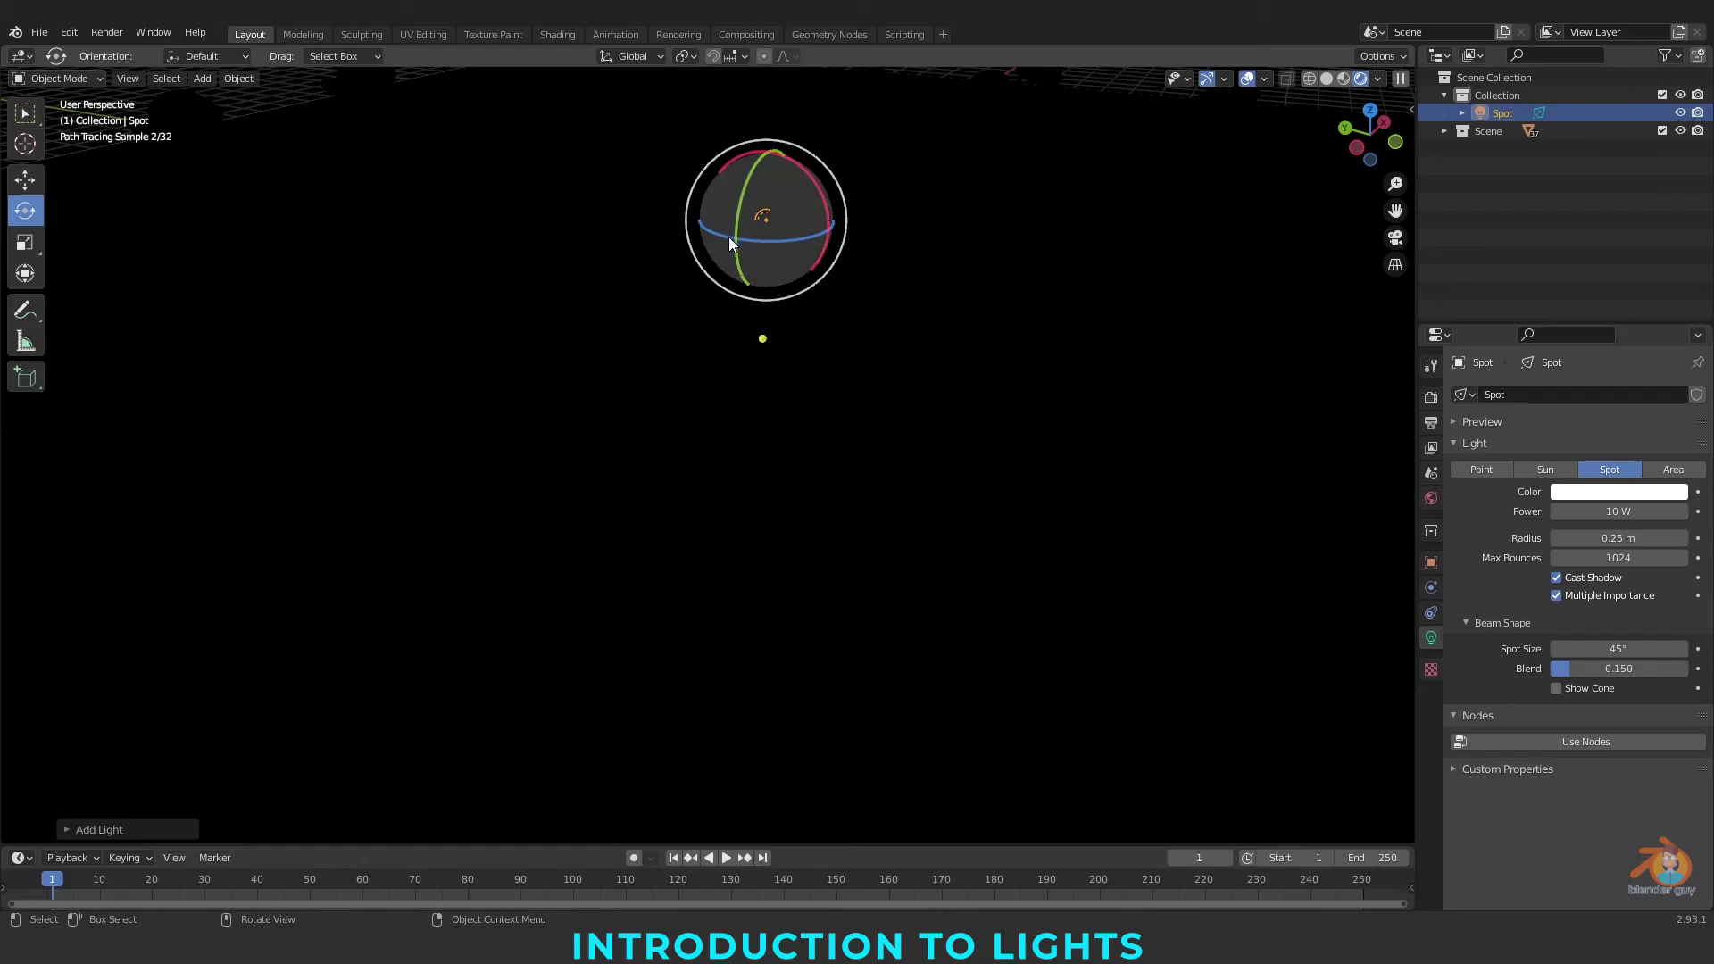
Raise the Spot light along Z well above the monkeys in solid shading and return to the rendered view
left_click(1326, 80)
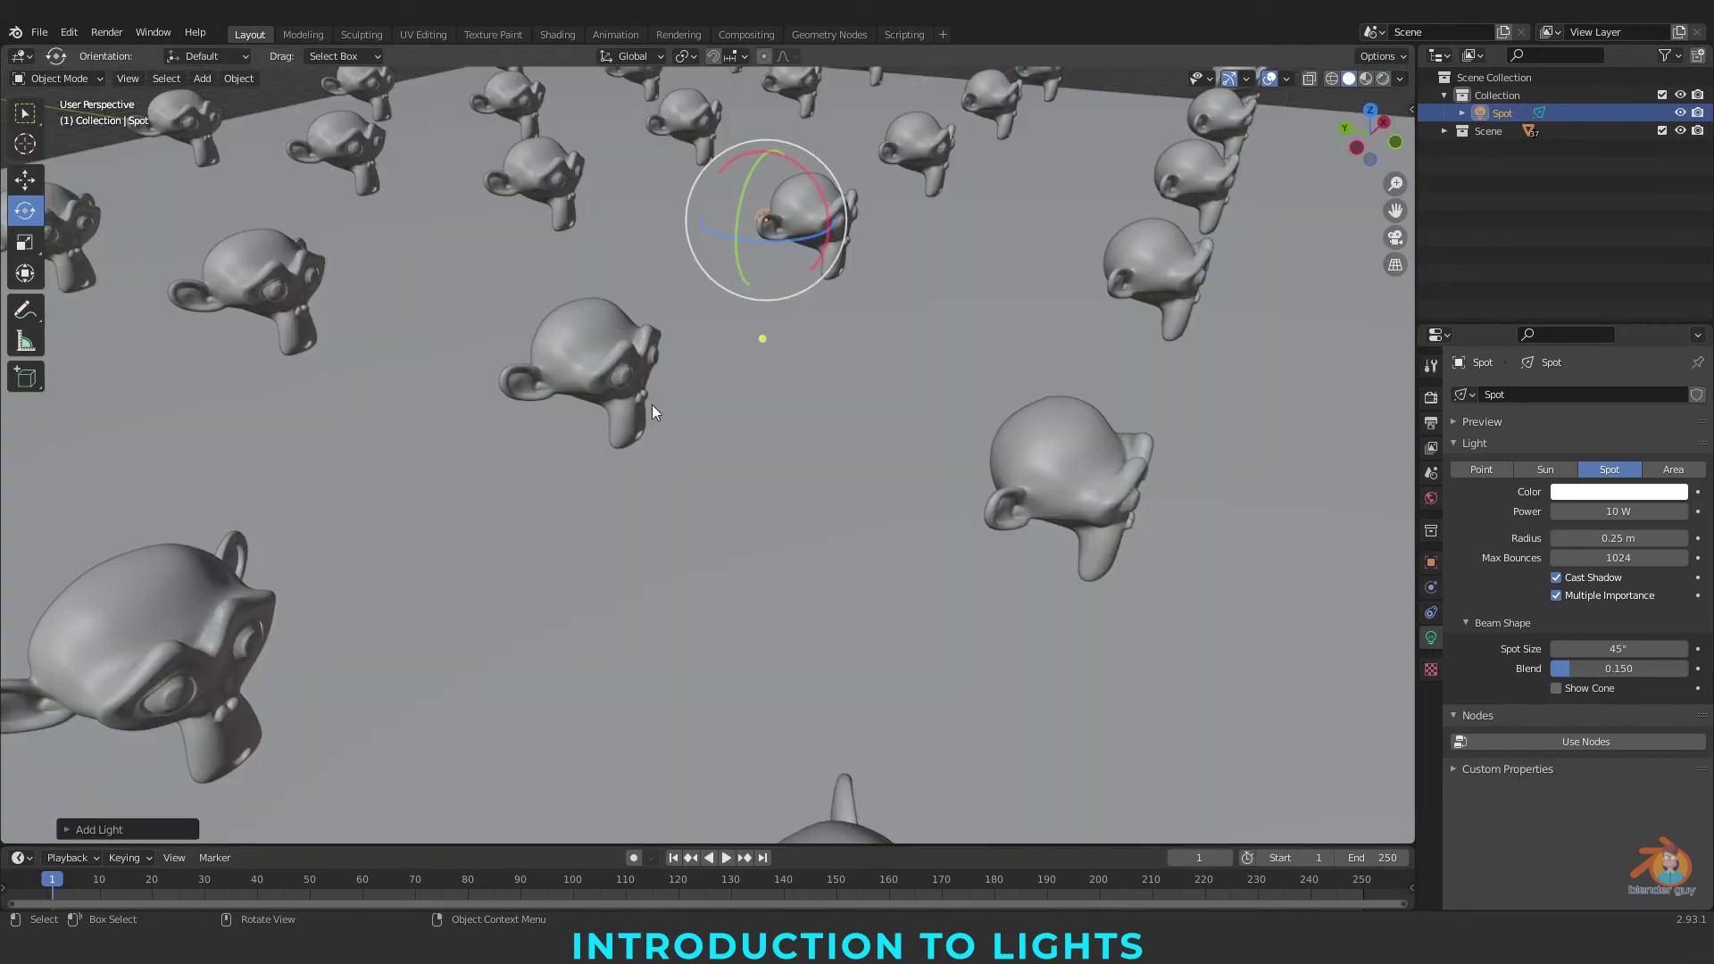
left_click(25, 179)
scroll(748, 355, "down", 5)
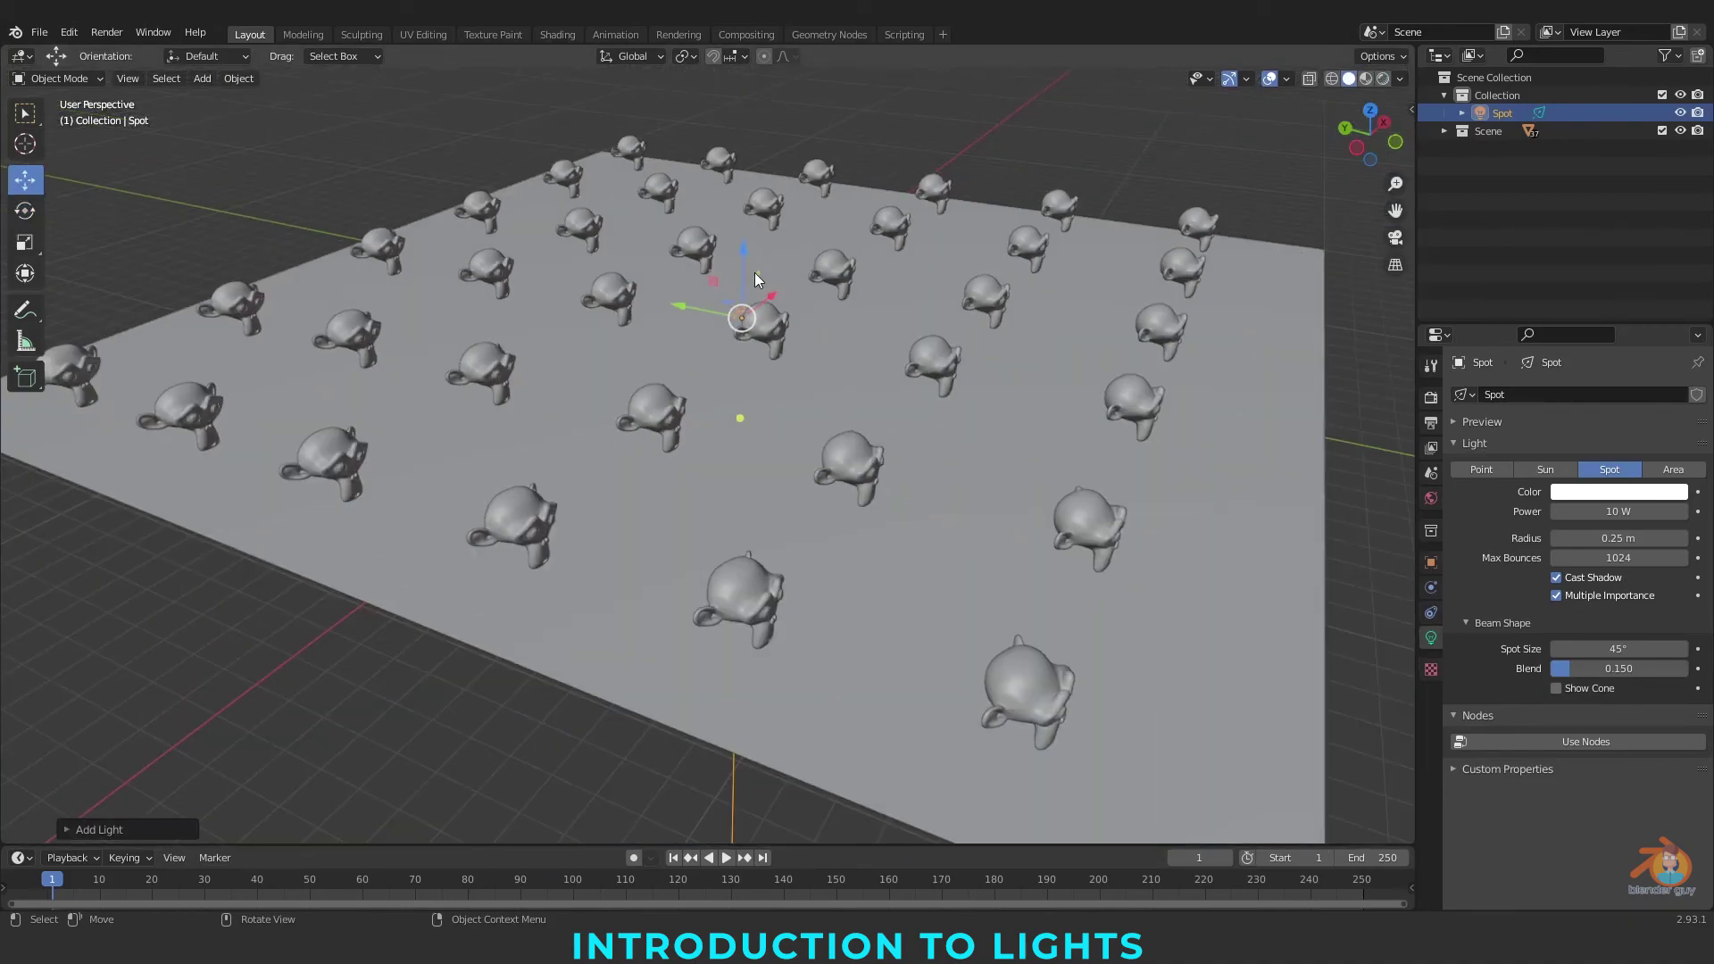
left_click_drag(742, 245, 804, 595)
middle_click_drag(873, 462, 832, 690, "shift")
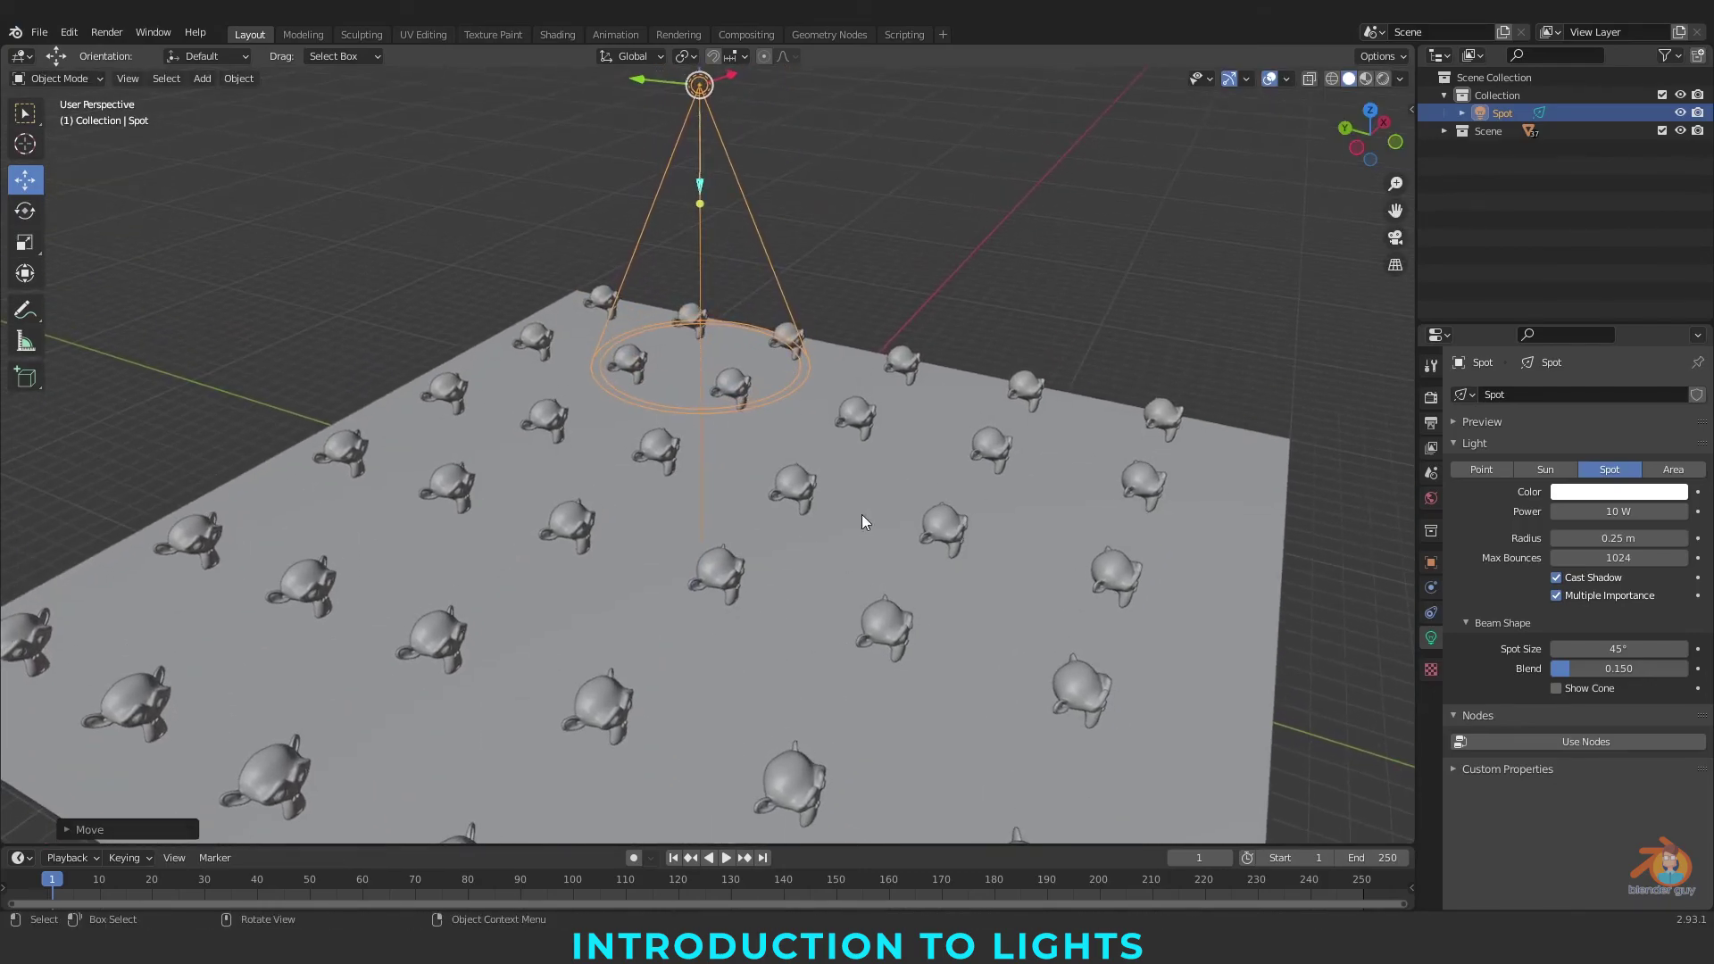
left_click(1383, 79)
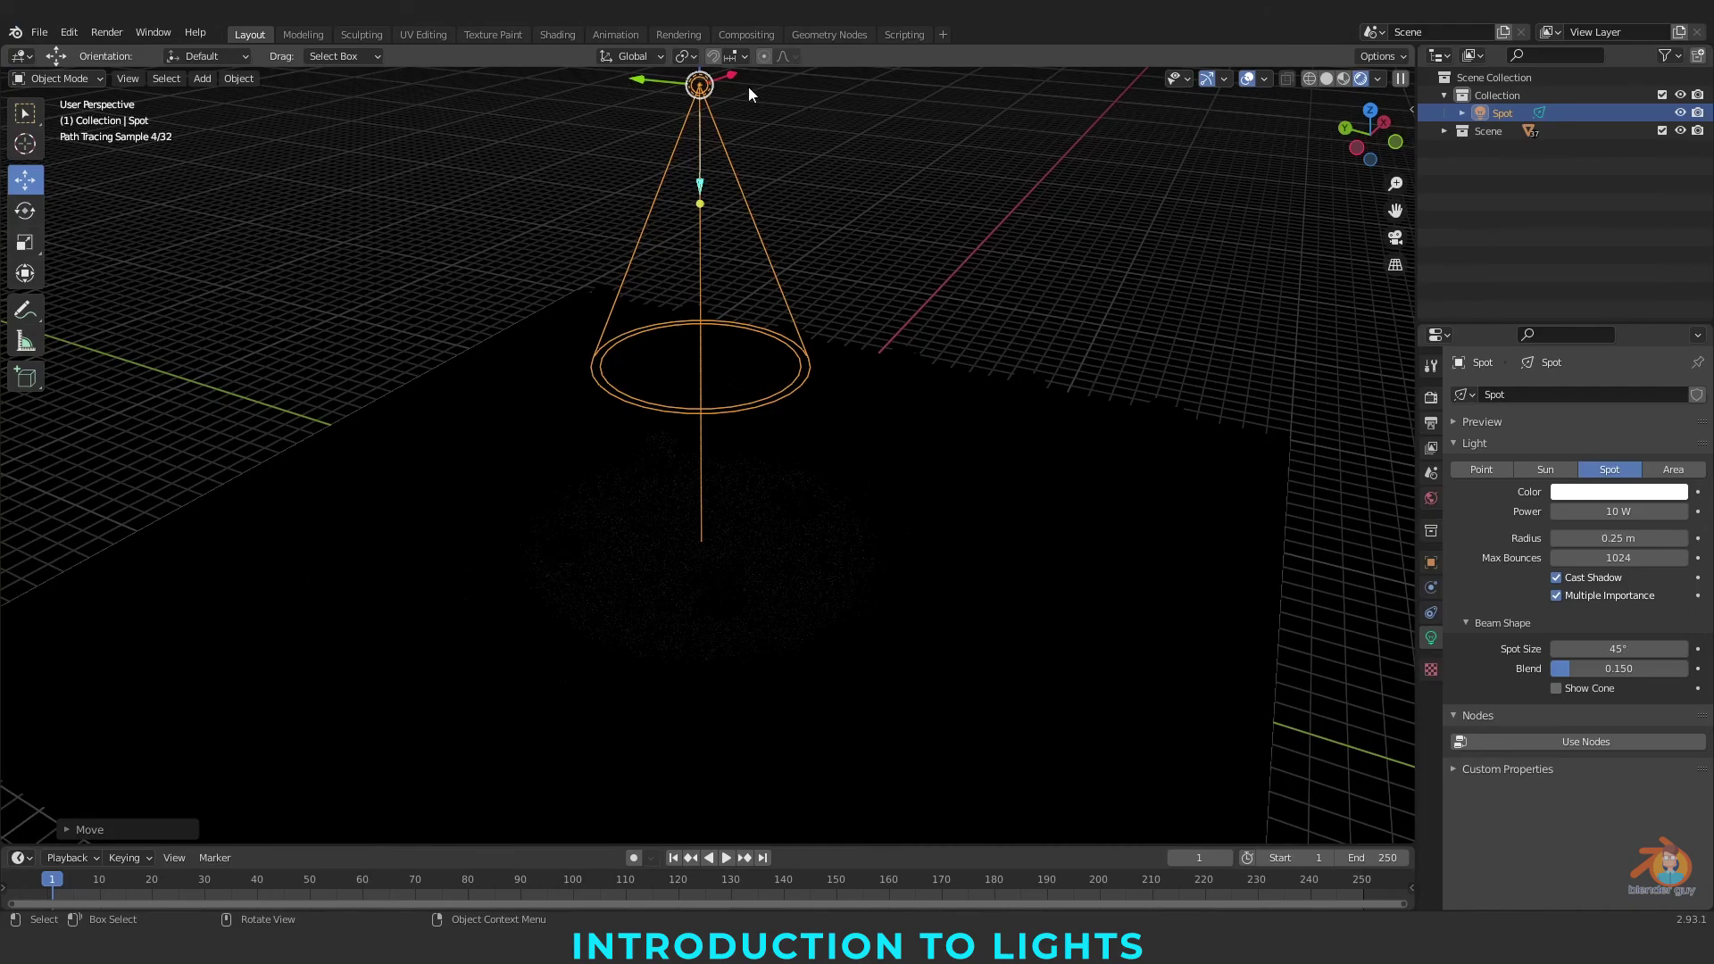
Set the Spot light's power to 10000 W and its color to a pale yellow
double_click(1618, 512)
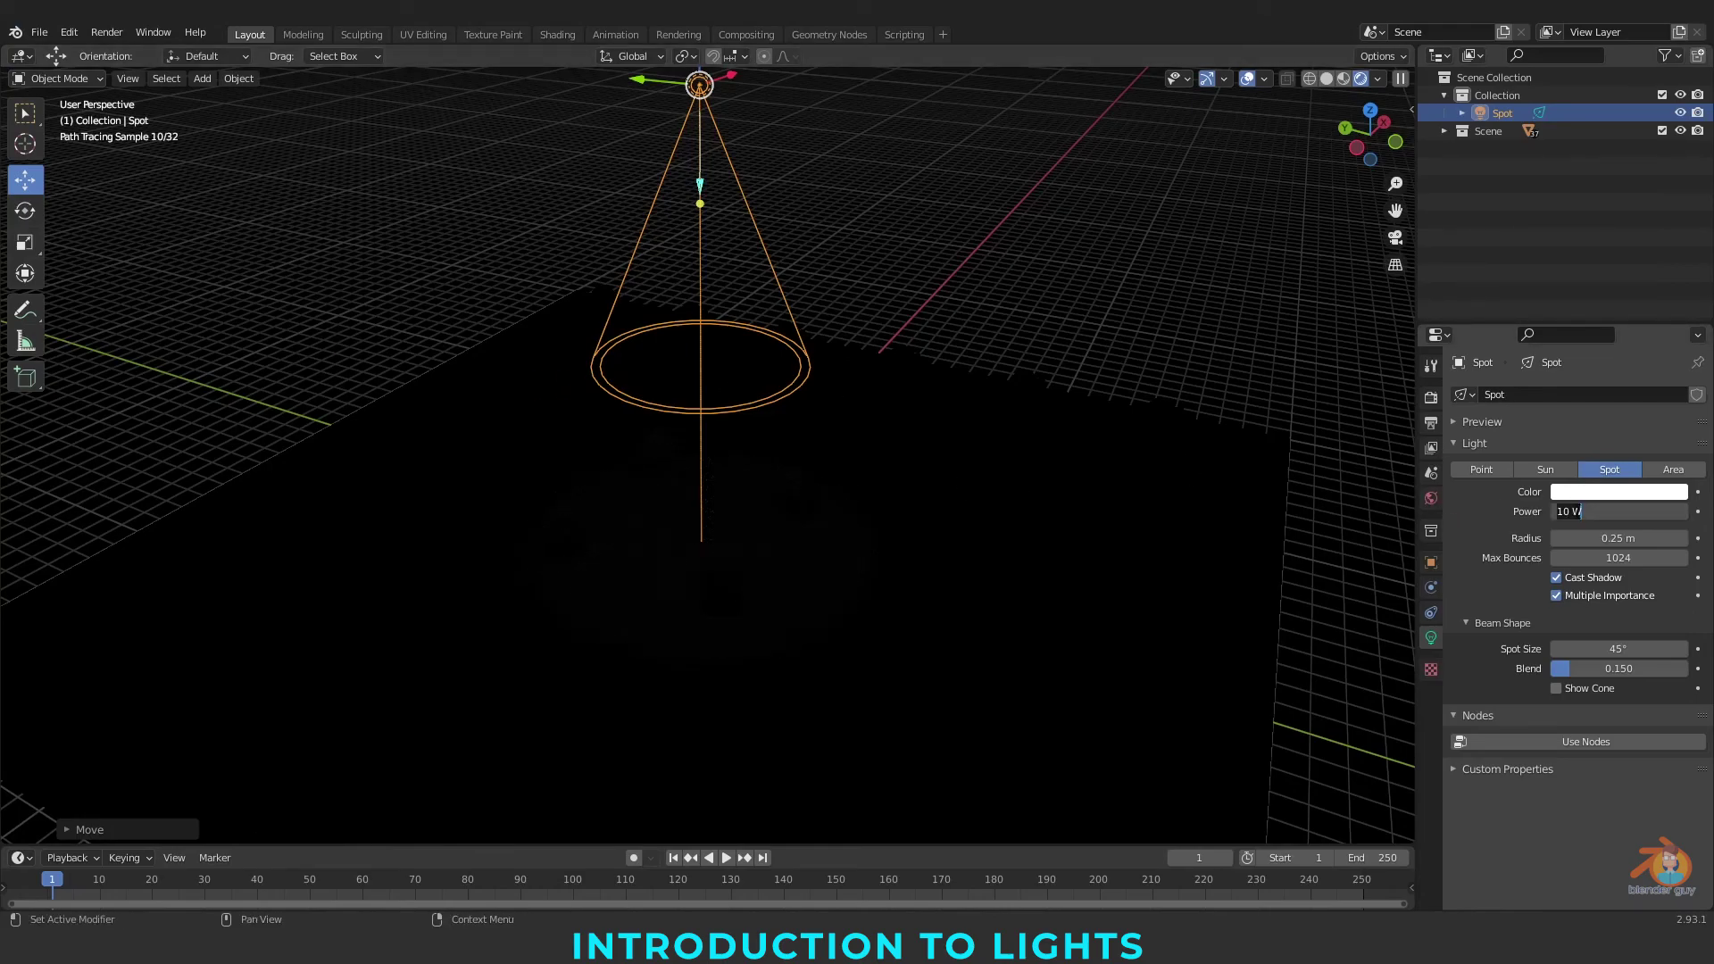
left_click(1563, 511)
type("10000")
key("Return")
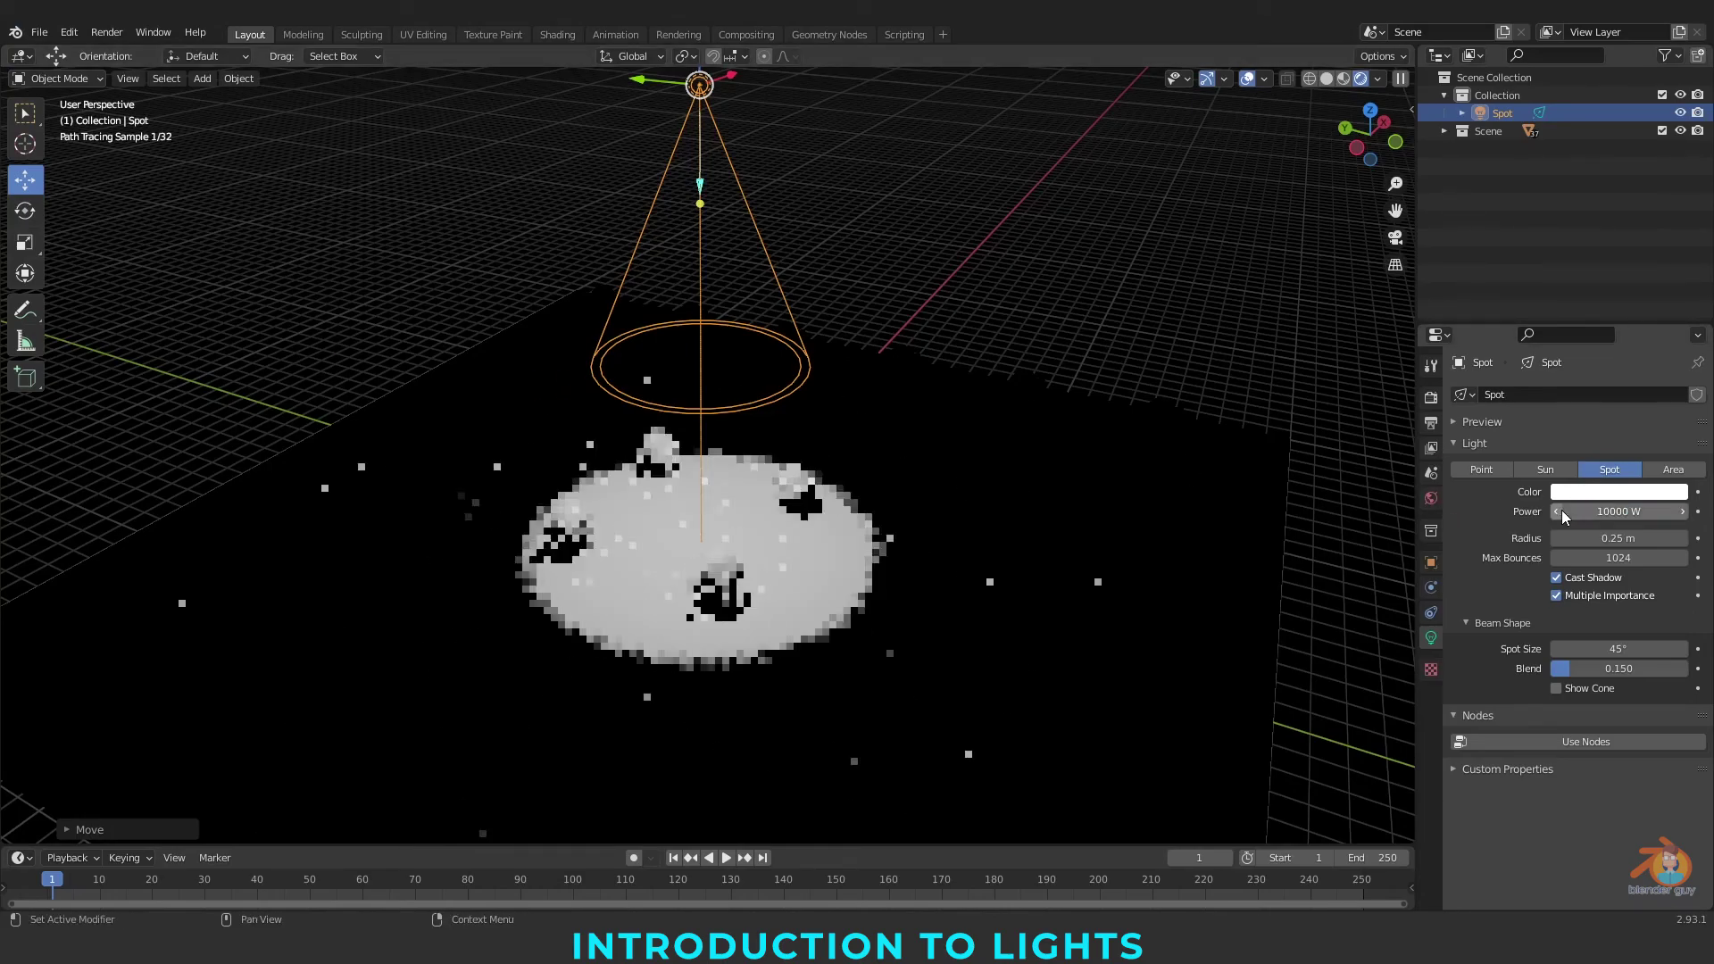
left_click(1615, 492)
left_click_drag(1592, 323, 1580, 276)
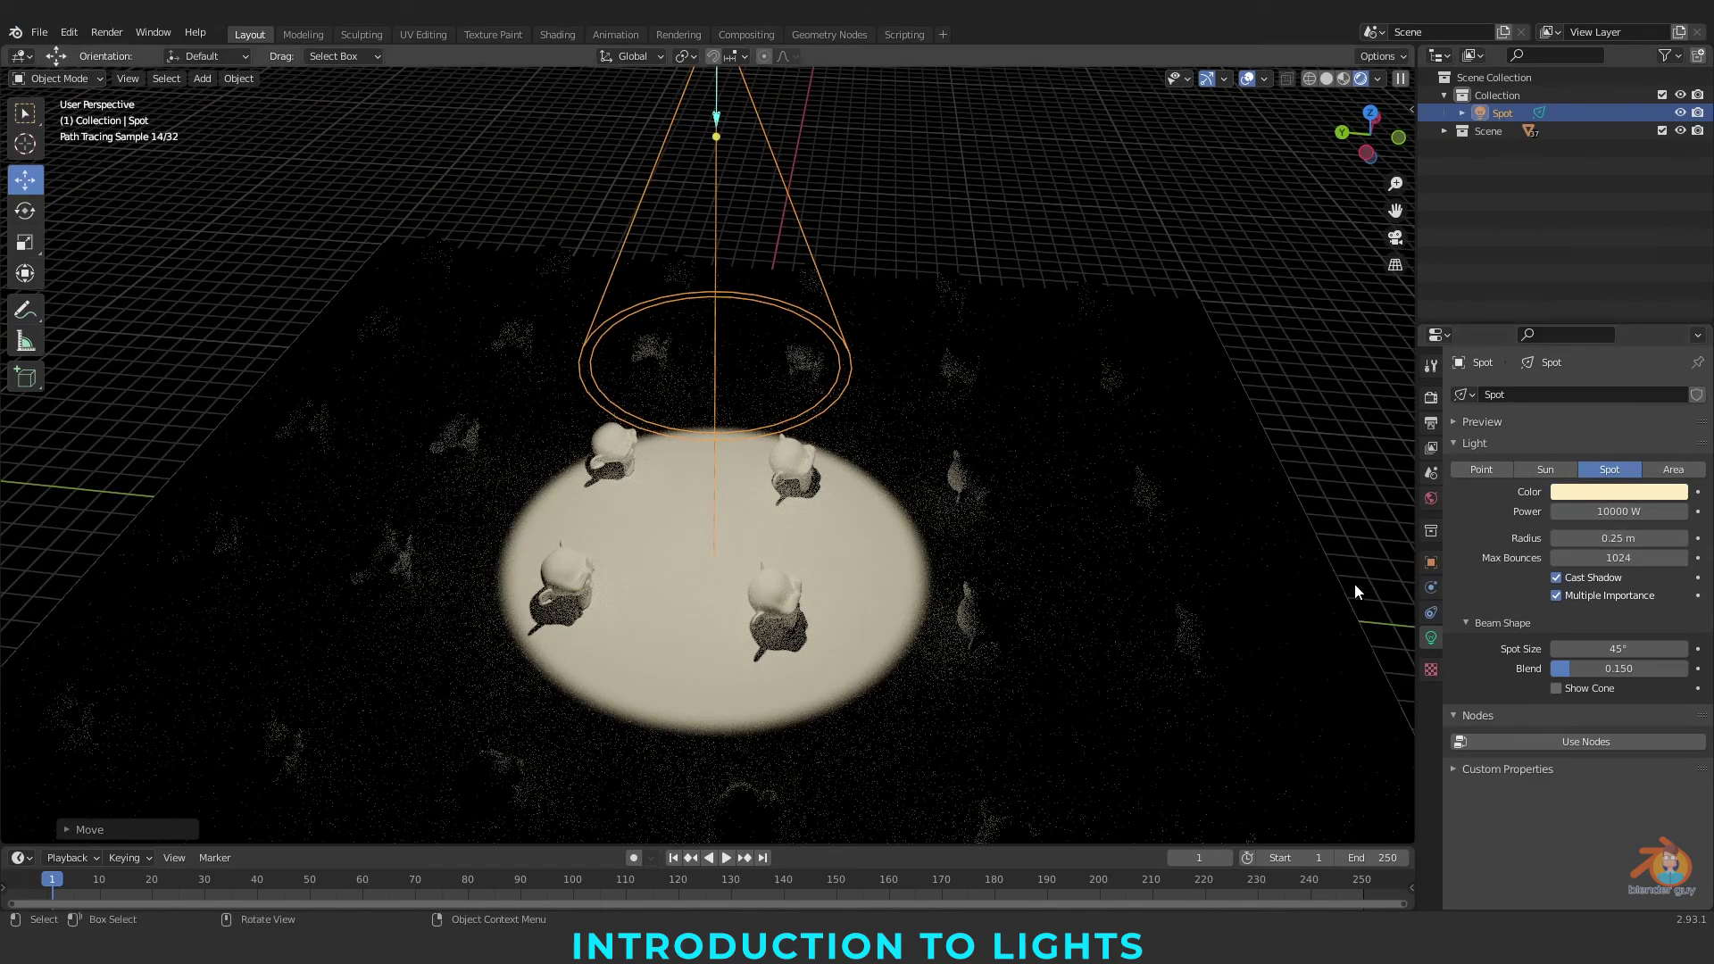
Try a larger radius on the Spot light and undo the change
left_click_drag(1593, 537, 1681, 538)
key("ctrl+z")
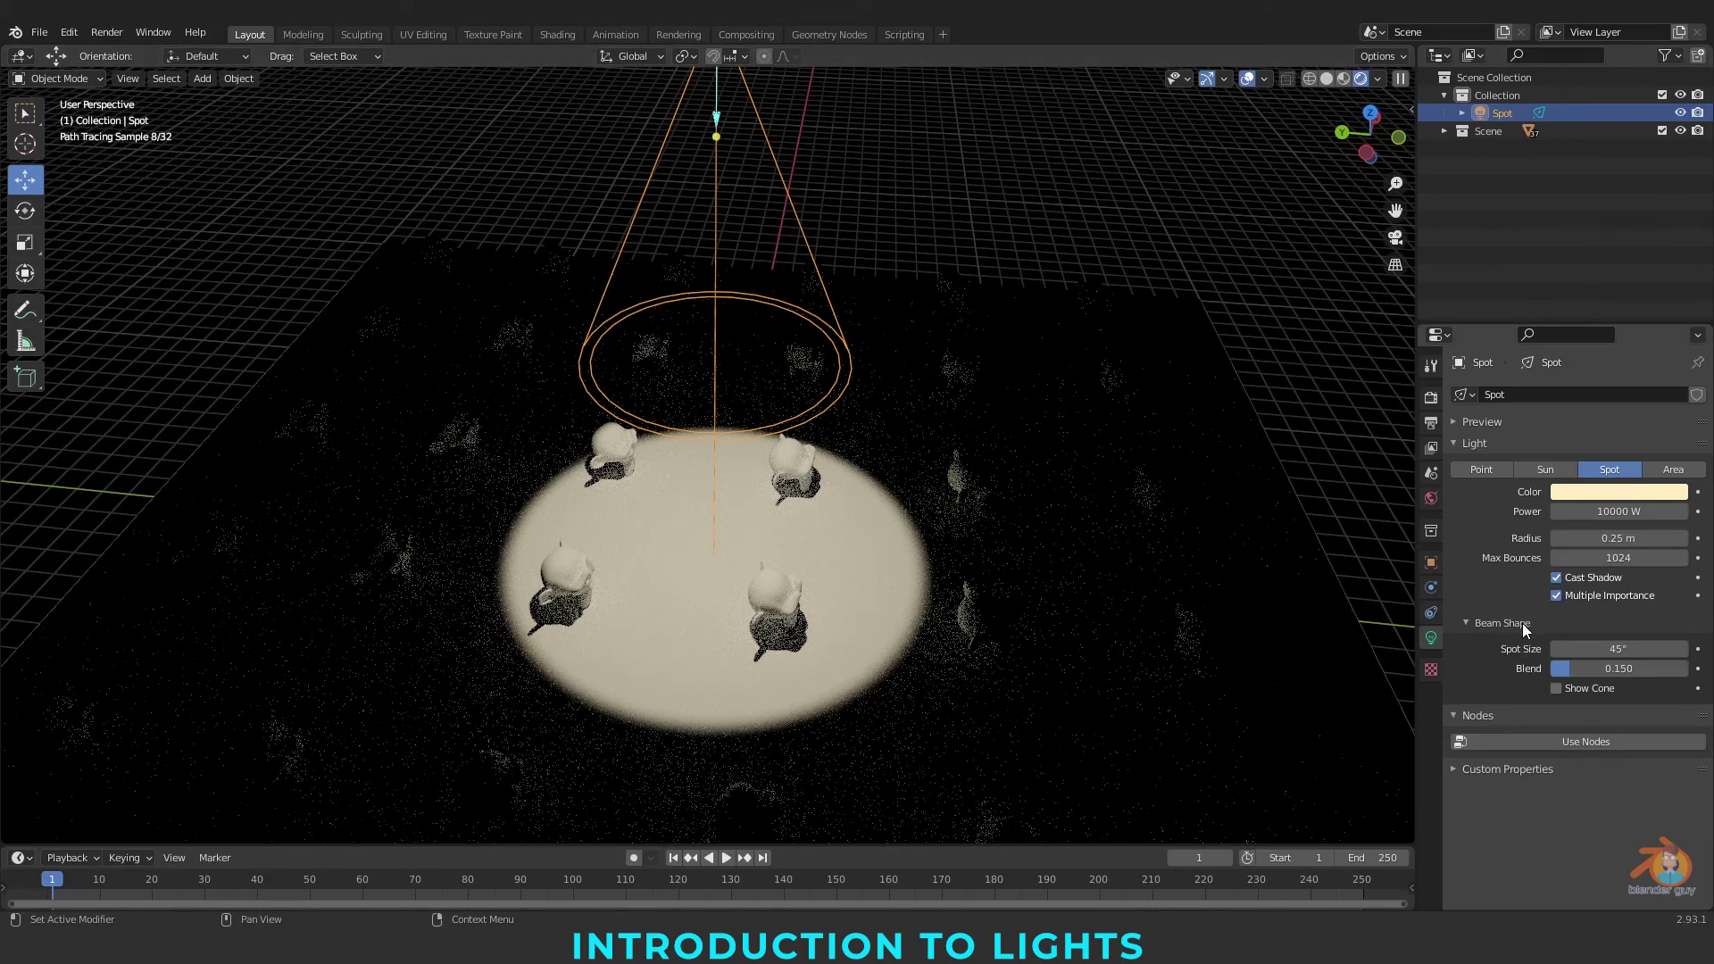
Lower the Spot light along Z and shift it sideways to center its beam on a single monkey
scroll(742, 252, "down", 4)
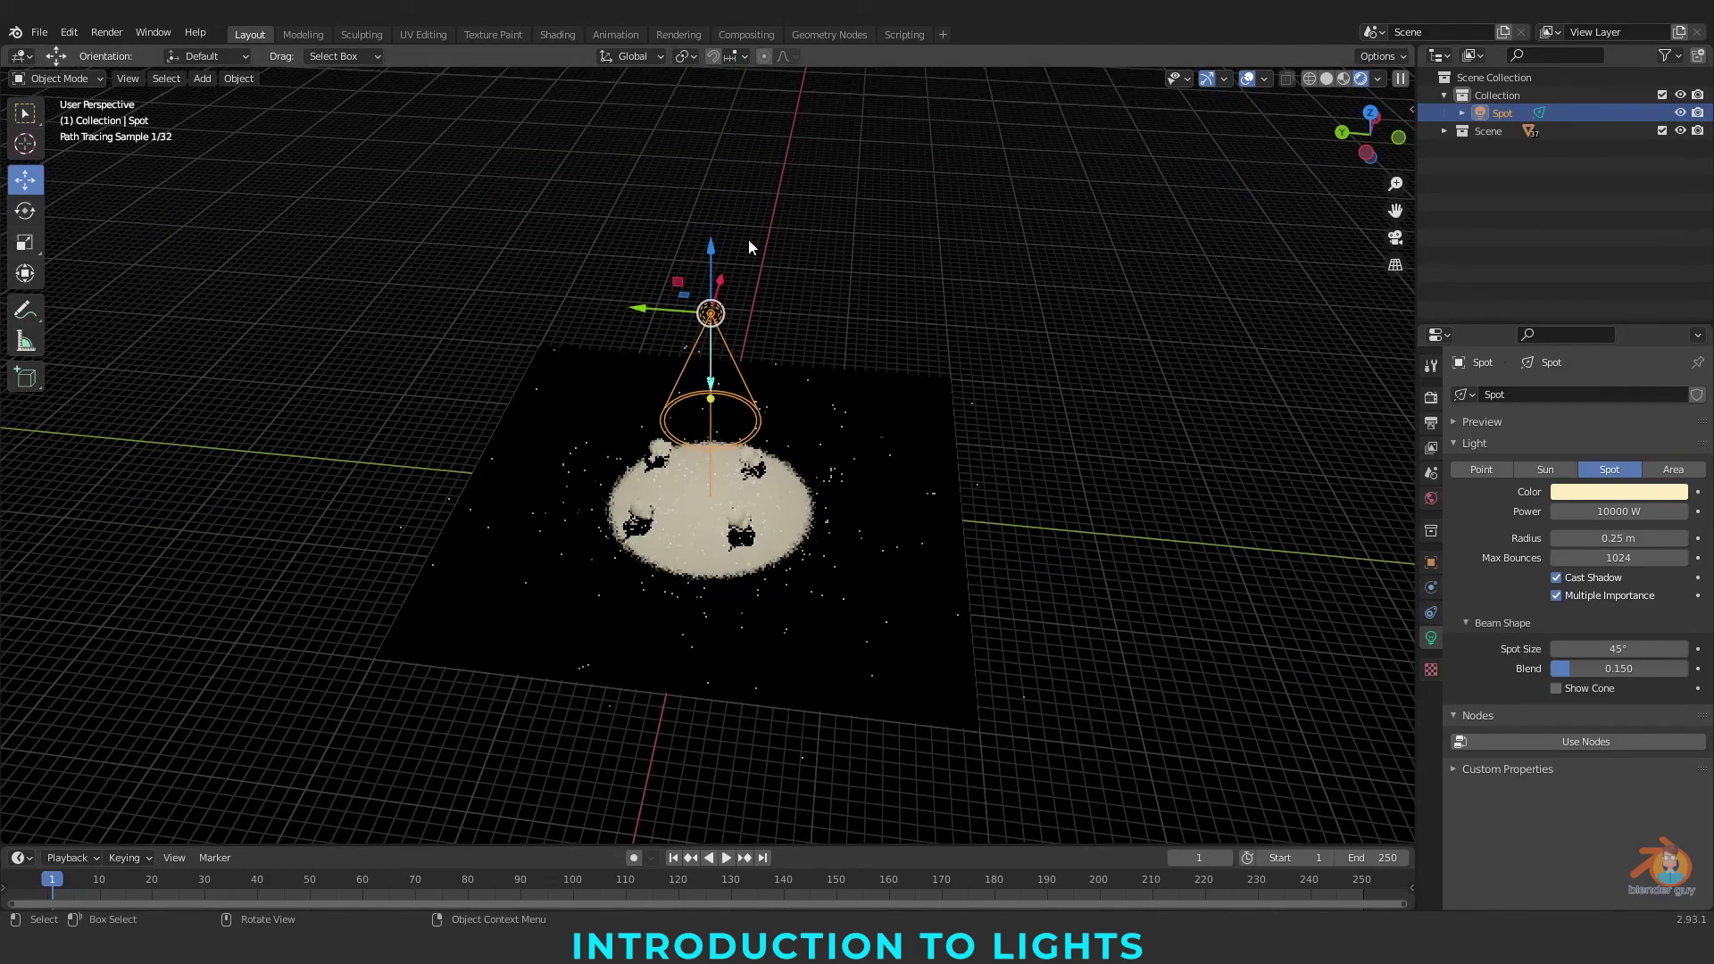
scroll(734, 268, "up", 2)
left_click_drag(712, 101, 726, 298)
mouse_move(685, 355)
middle_mouse_down()
mouse_move(748, 496)
mouse_move(692, 340)
middle_mouse_up()
left_click_drag(690, 346, 768, 350)
scroll(1012, 459, "up", 6)
middle_click_drag(1090, 545, 707, 463)
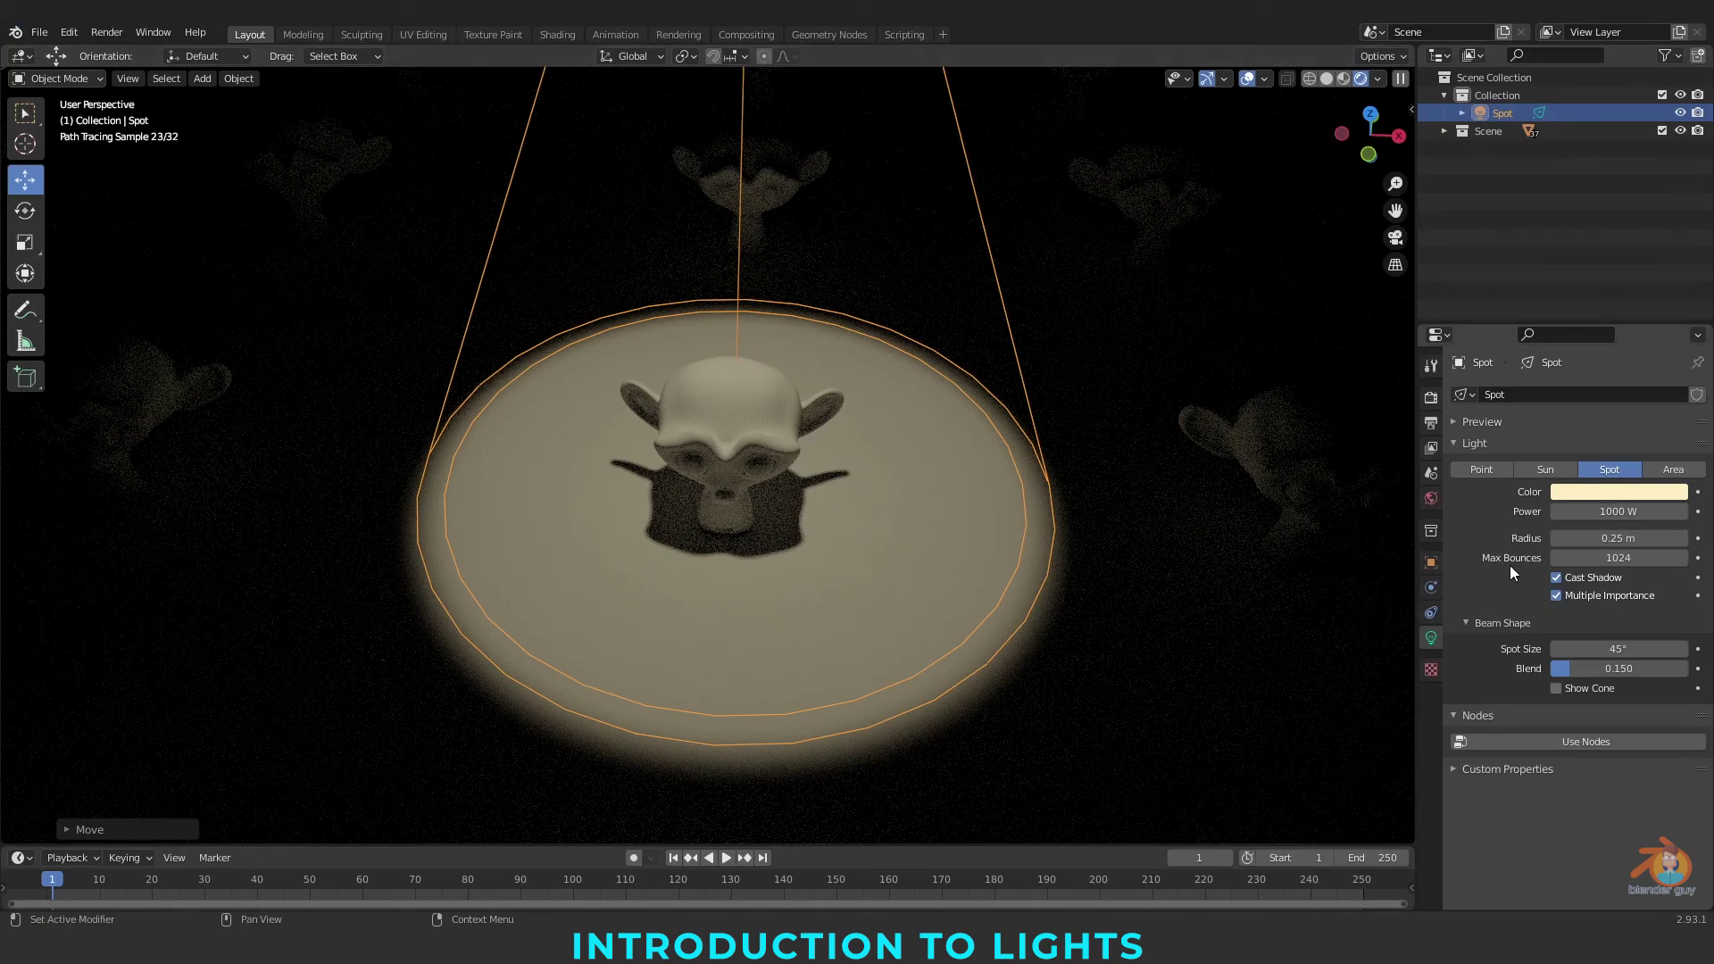
Try a Spot light radius of about 1.9 m and reset the radius to 0 m
left_click(1629, 538)
type("1.9")
key("Return")
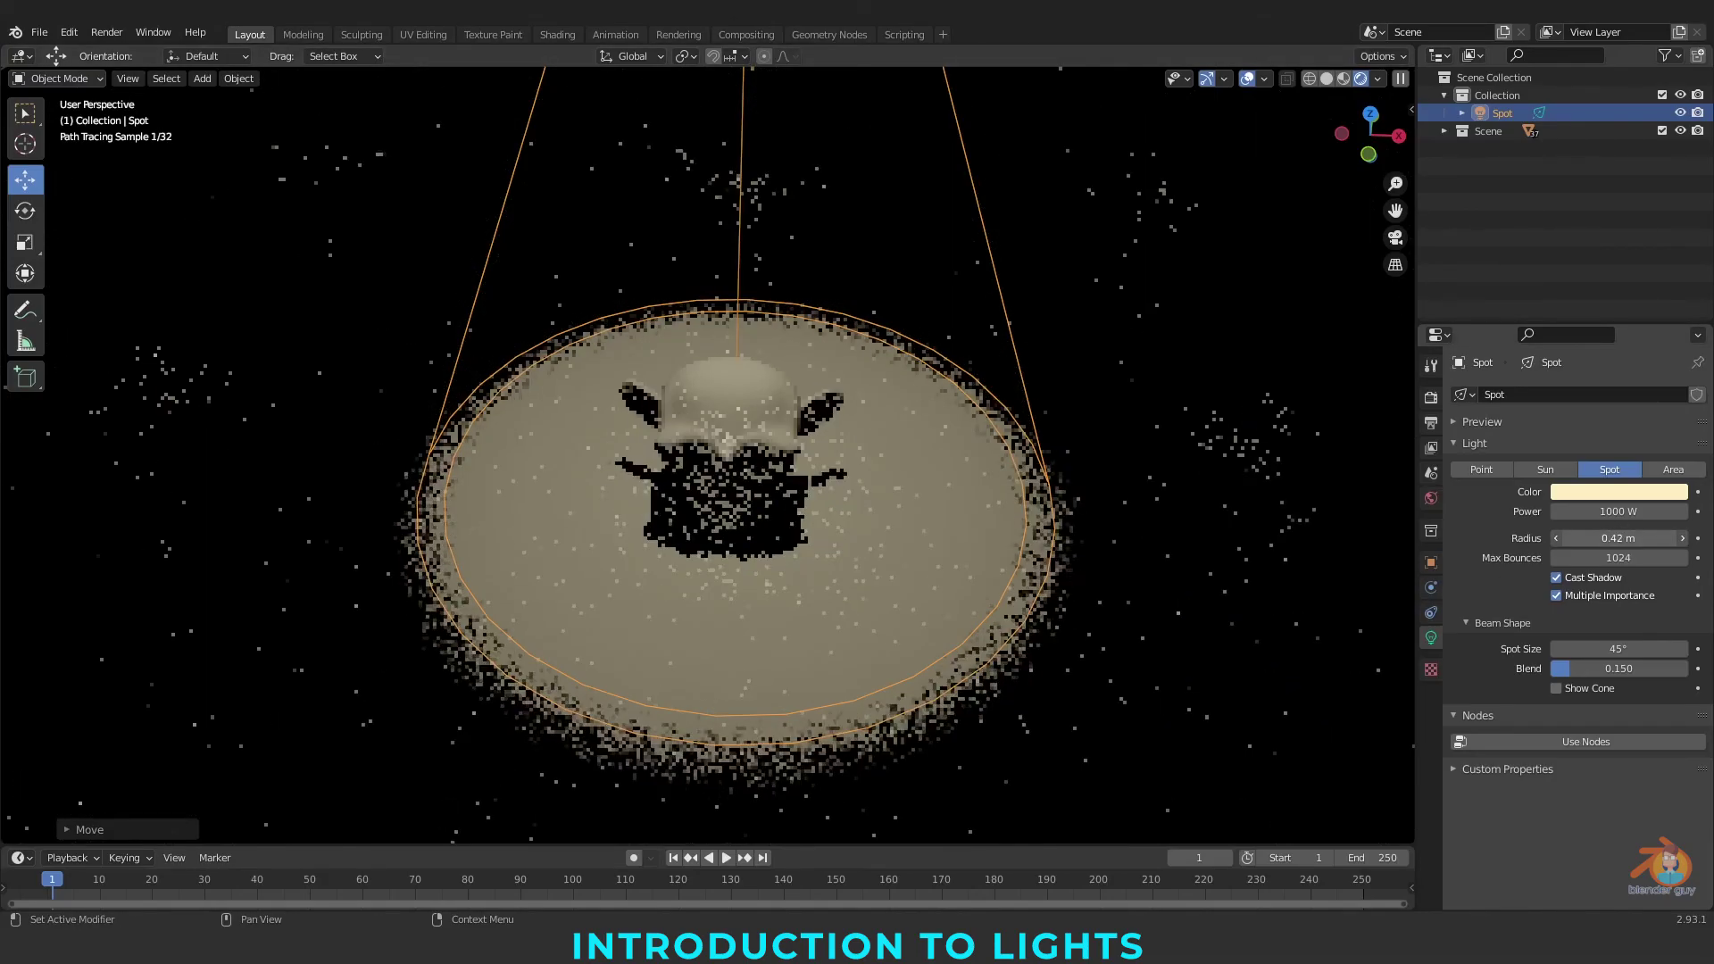
left_click_drag(1618, 538, 1622, 538)
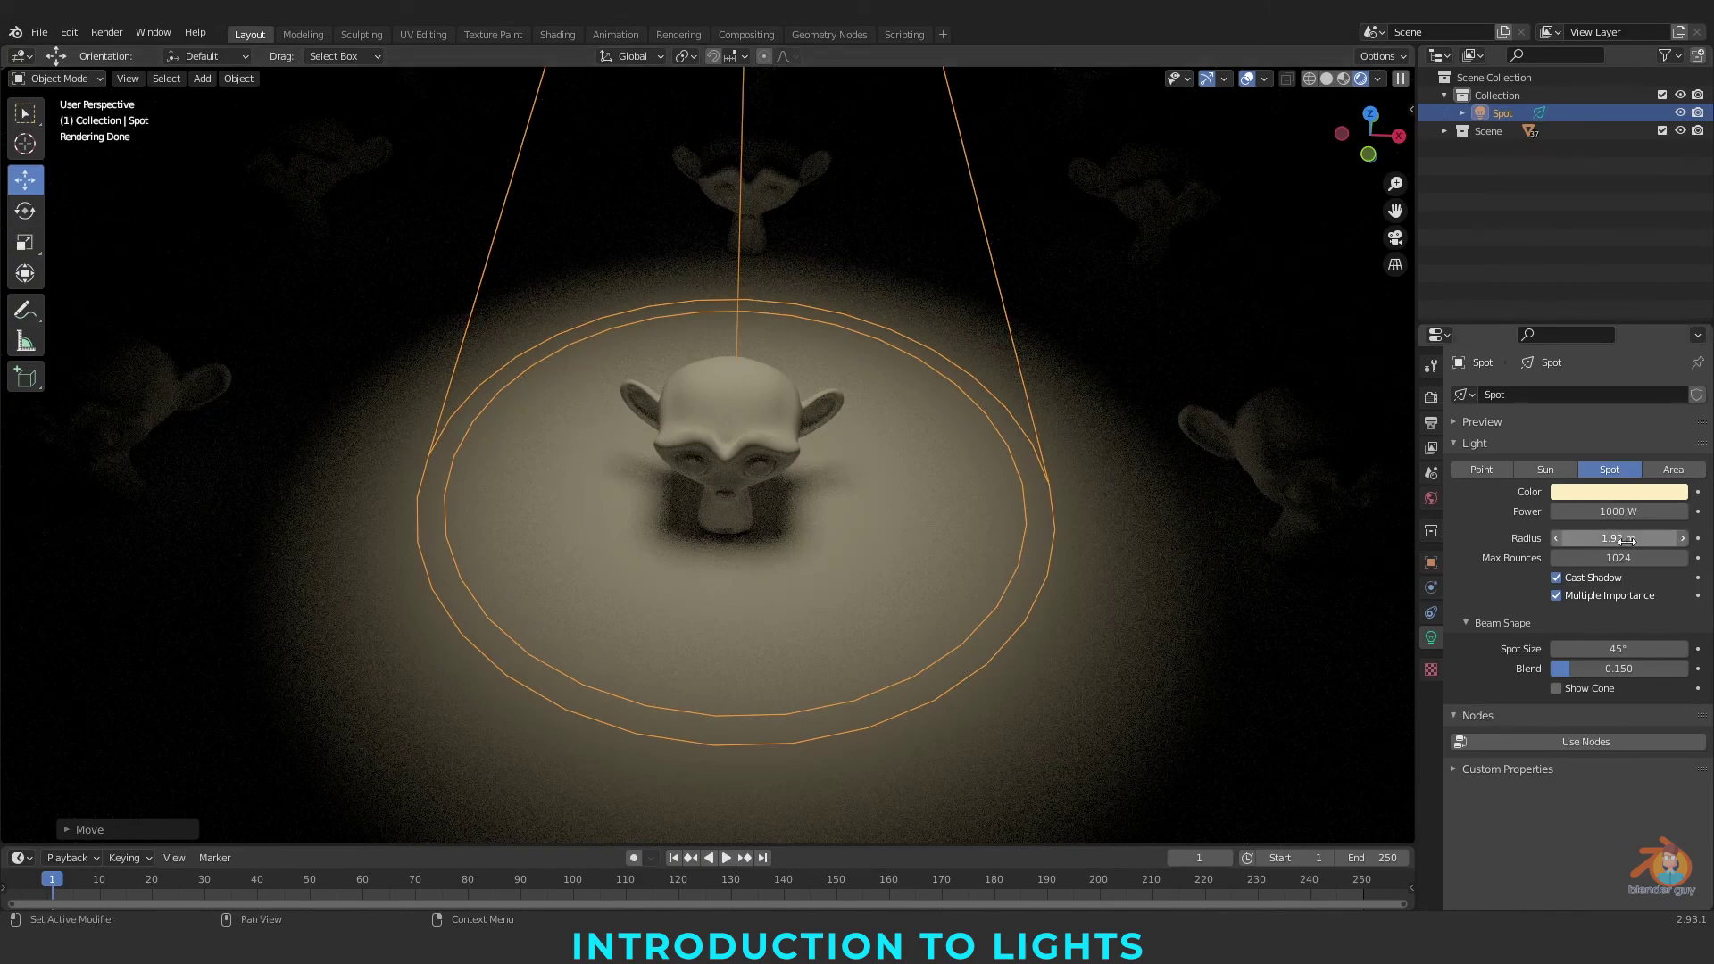
key("BackSpace")
Turn the Spot light's Cast Shadow option off and on again, and collapse the Nodes settings
left_click(1557, 577)
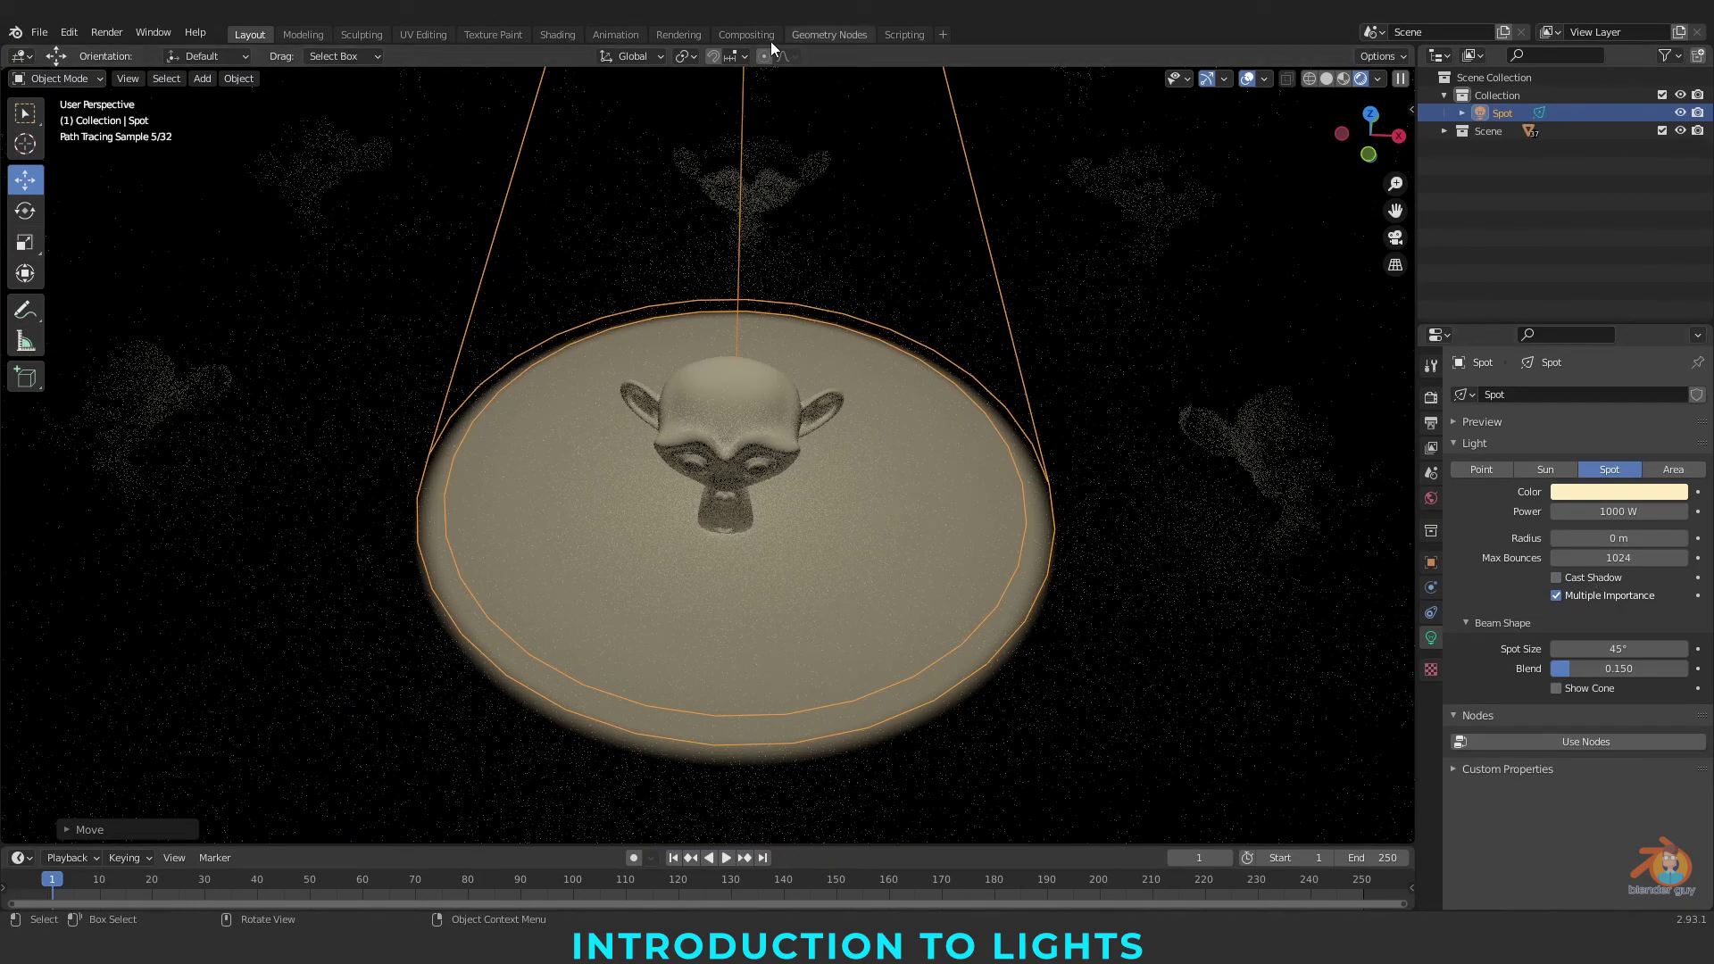
left_click(1598, 577)
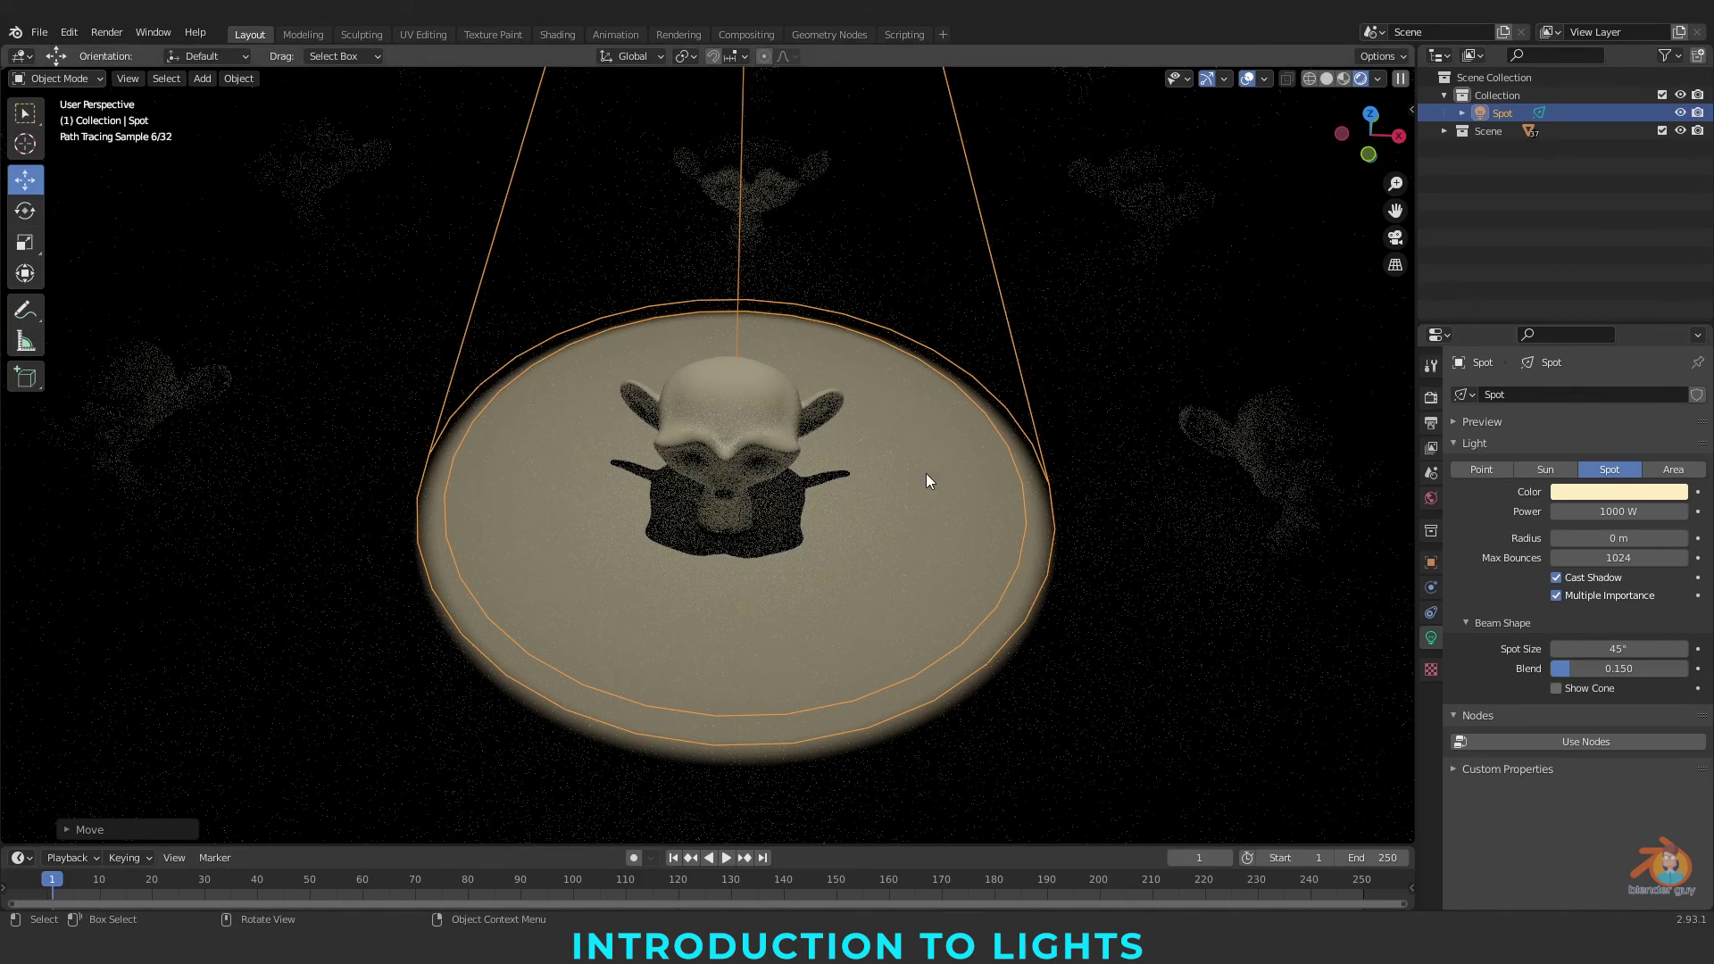
left_click(1477, 715)
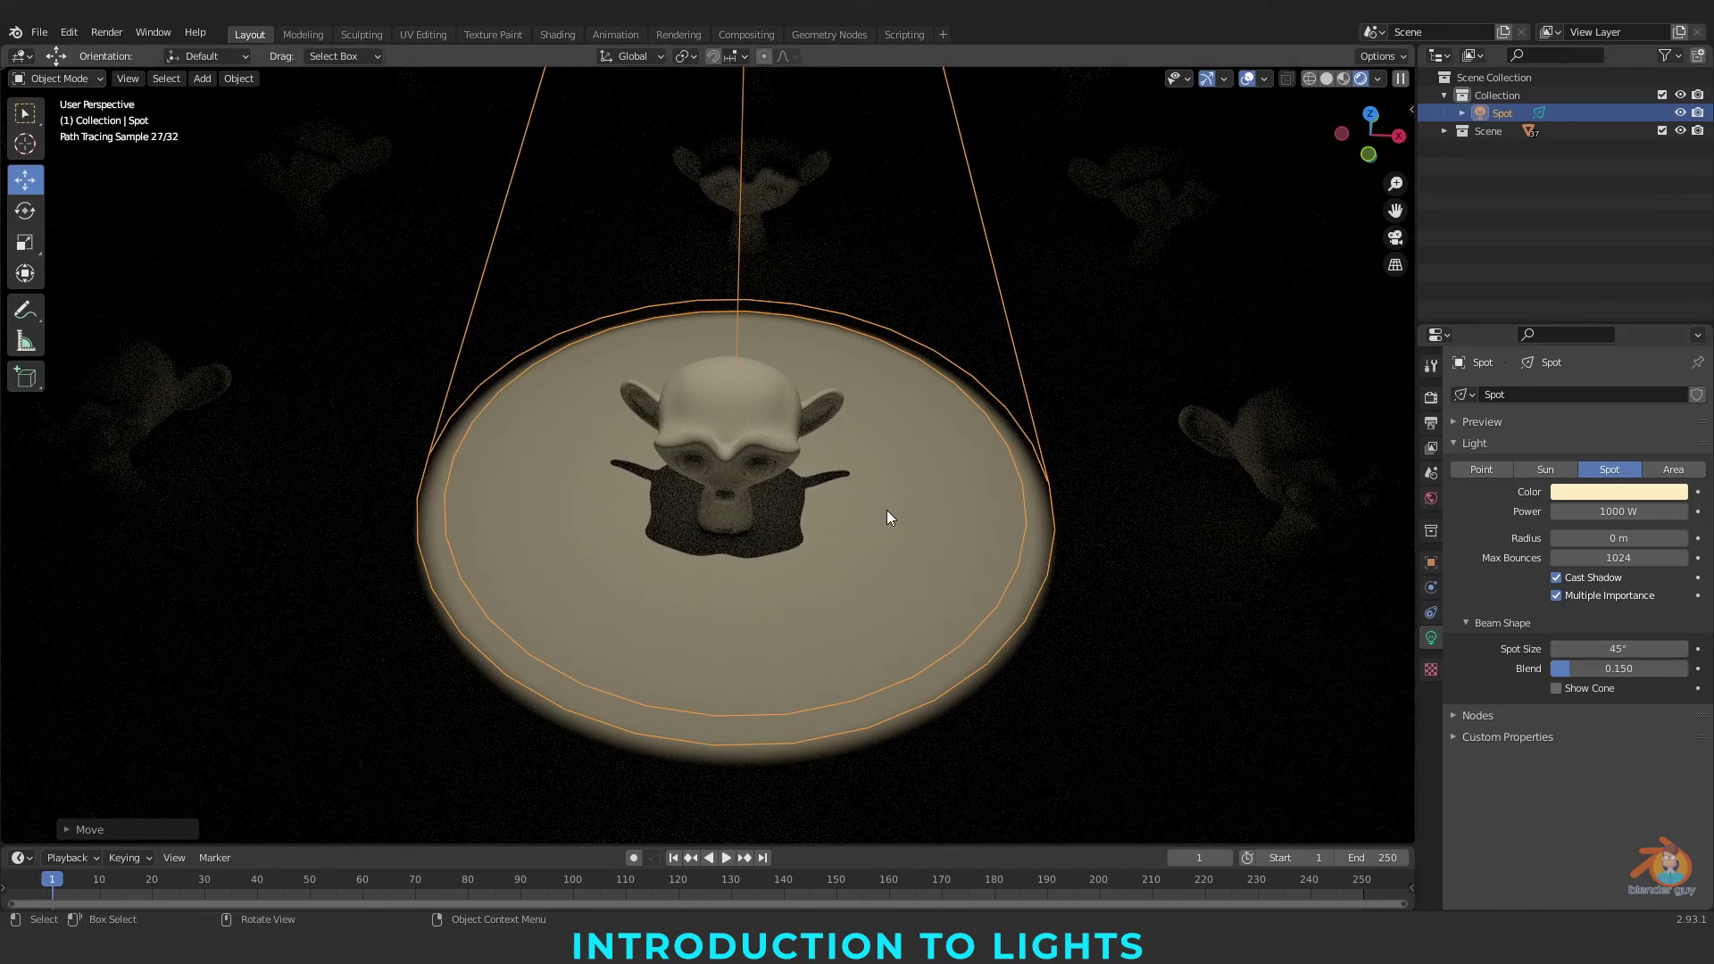
Narrow the Spot light's beam to a spot size of about 37.8° around the monkey
scroll(705, 389, "down", 2)
mouse_move(1587, 654)
left_mouse_down()
mouse_move(1658, 654)
mouse_move(1558, 649)
left_mouse_up()
scroll(732, 415, "down", 6)
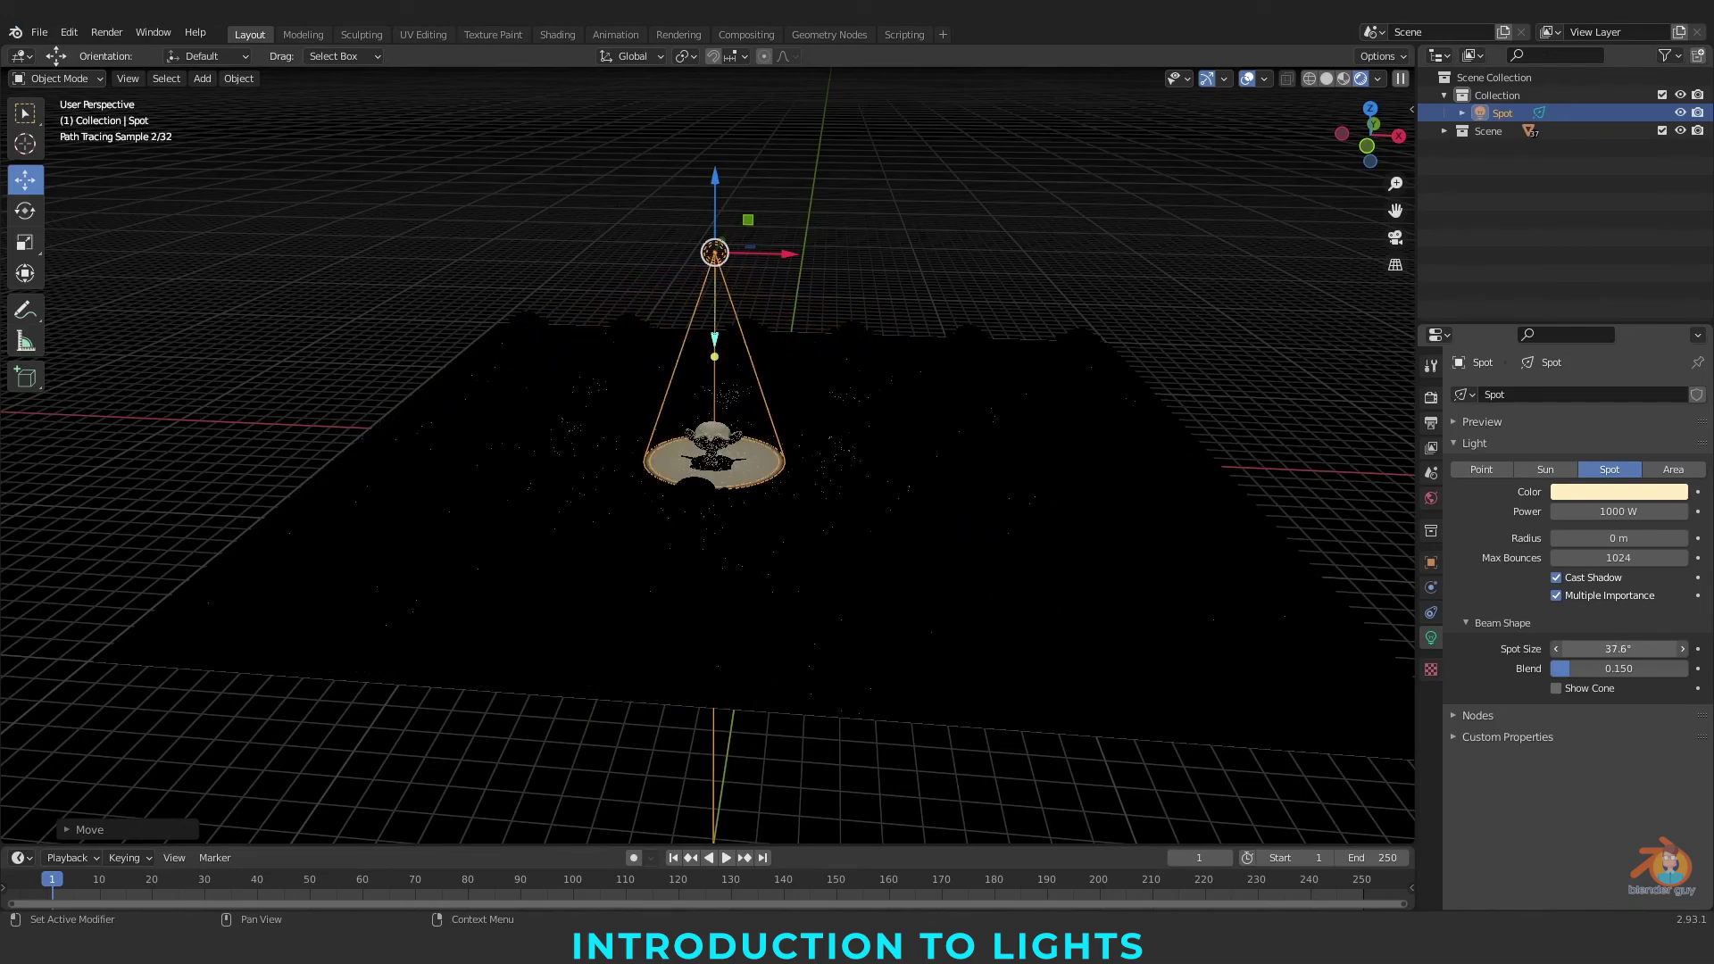
scroll(1042, 455, "up", 7)
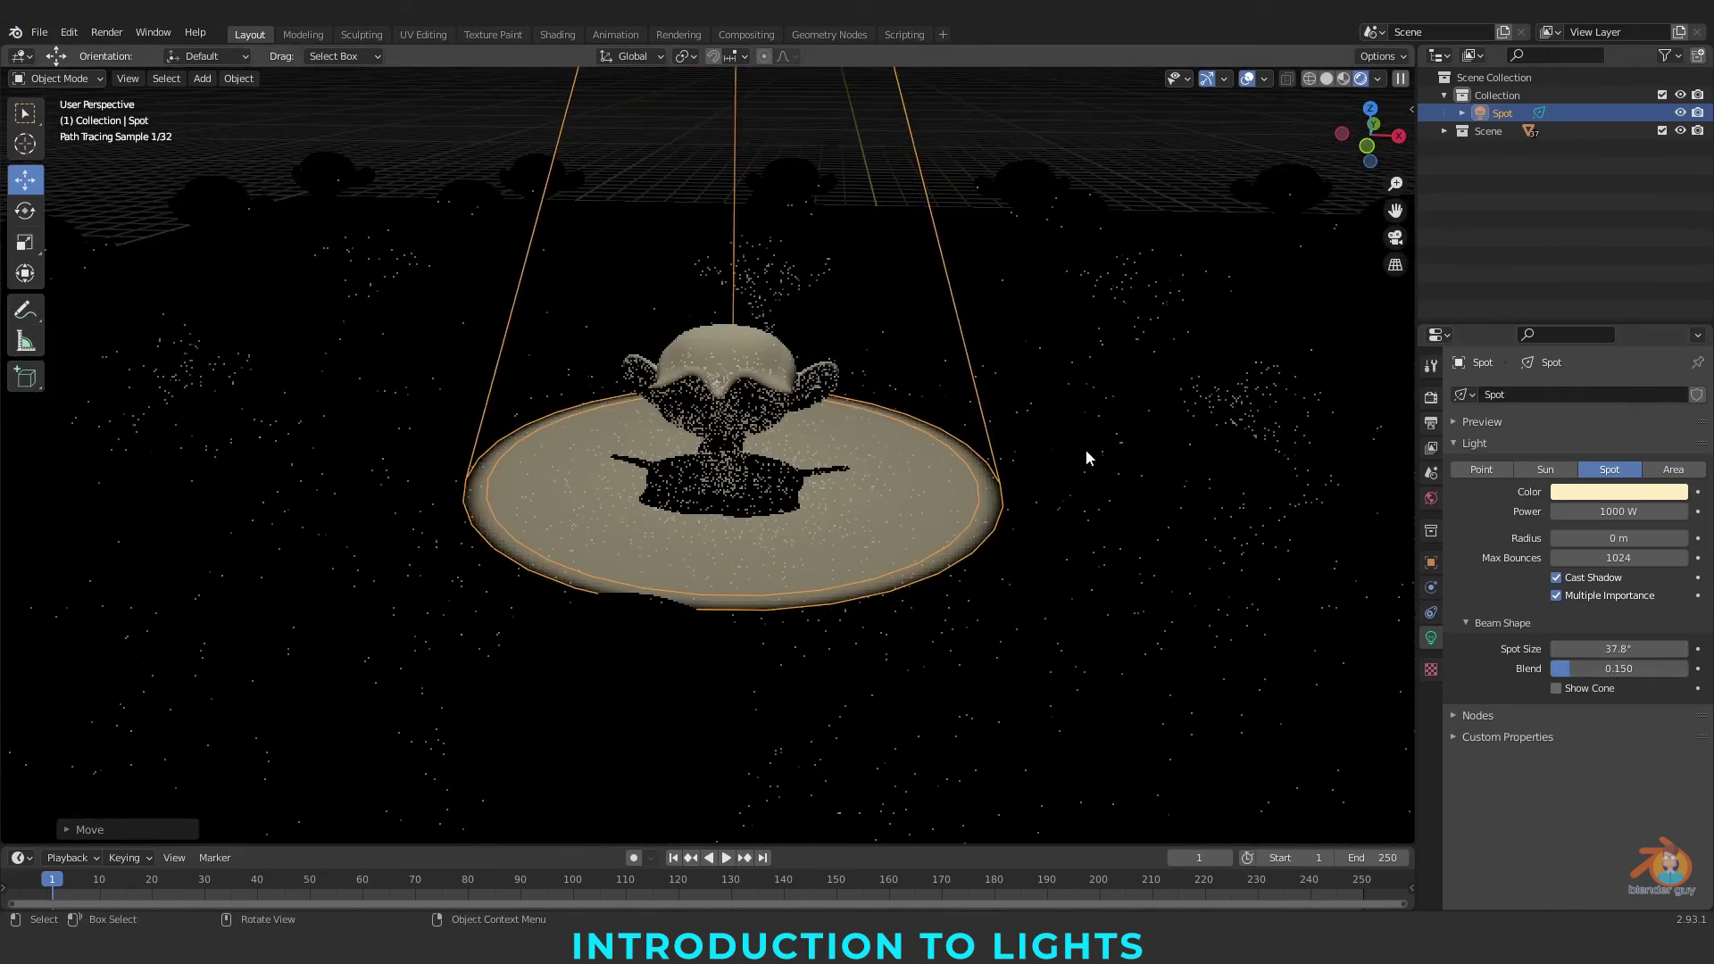
middle_click_drag(924, 533, 929, 557)
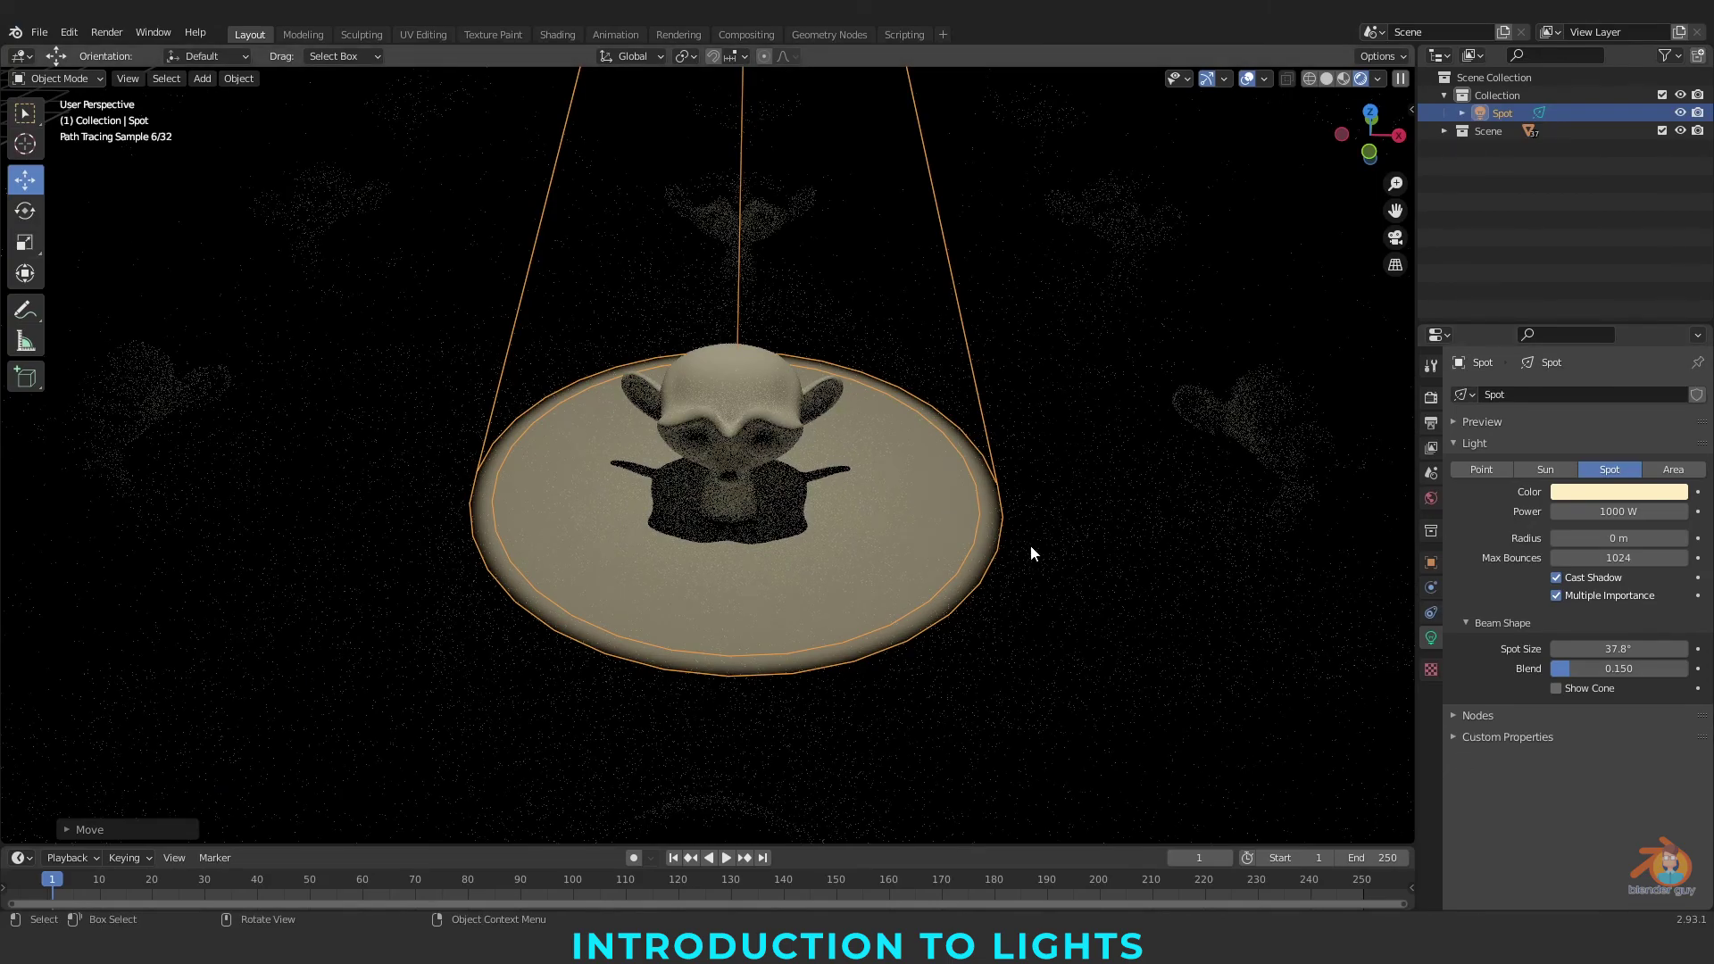
Soften the edge of the Spot light's beam by raising its Blend to 1.000
left_click_drag(1594, 669, 1705, 669)
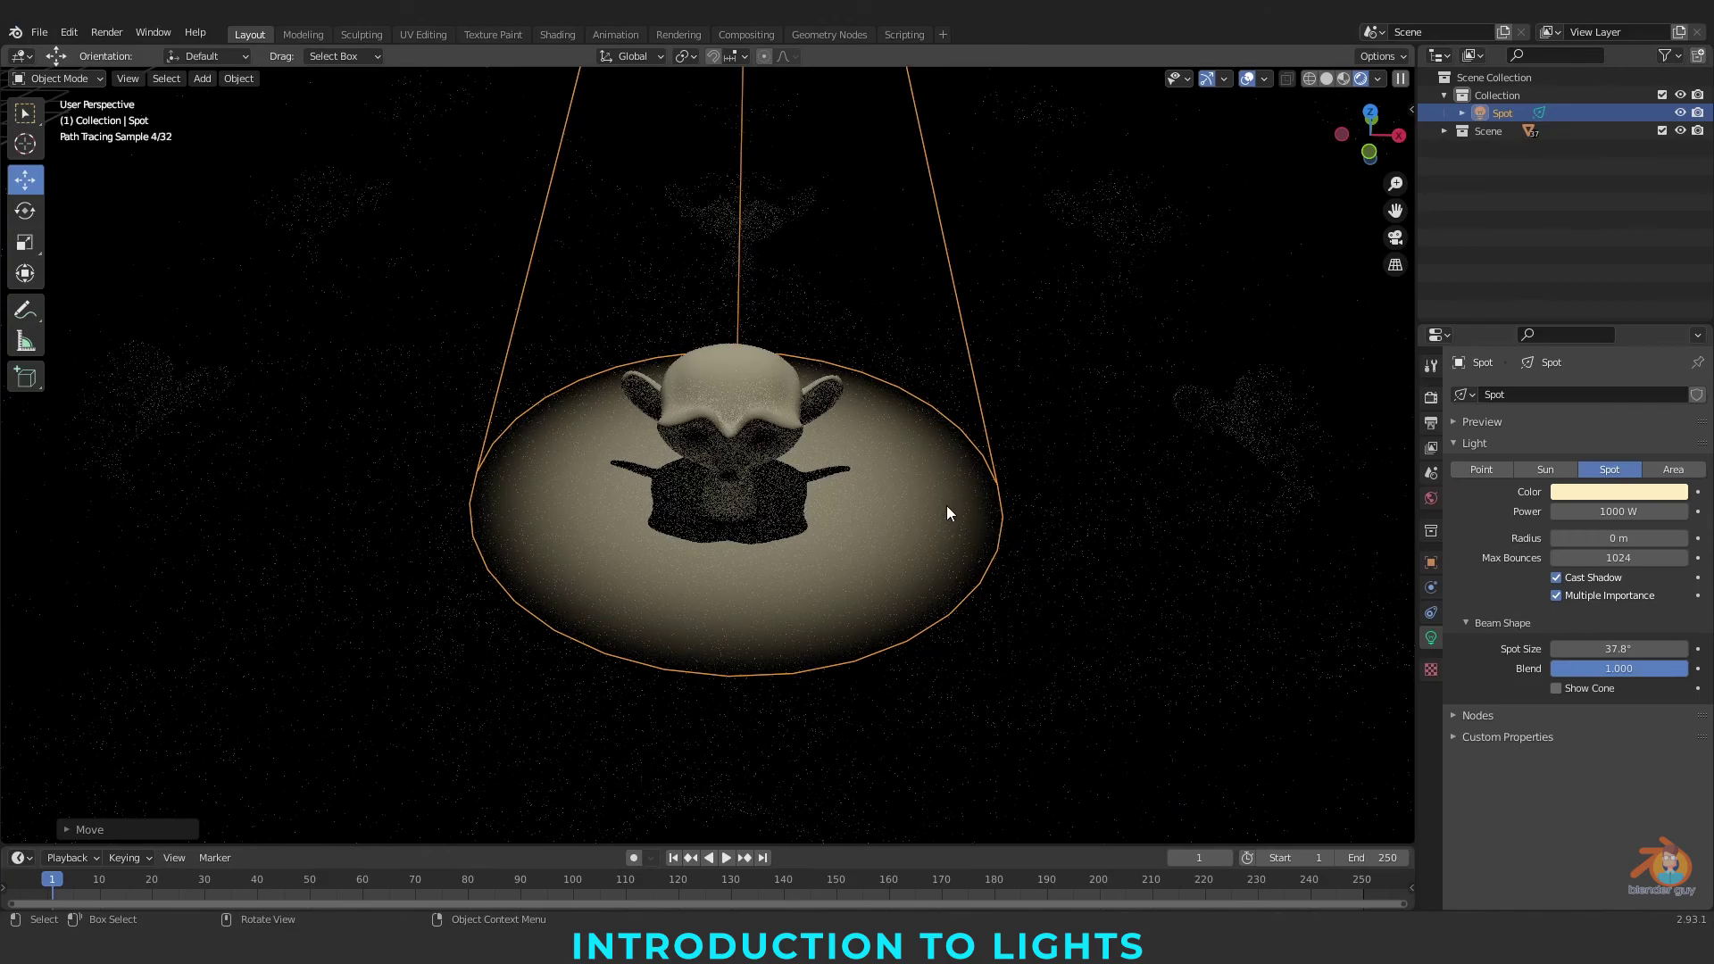
left_click_drag(1644, 668, 1705, 669)
scroll(827, 647, "down", 5)
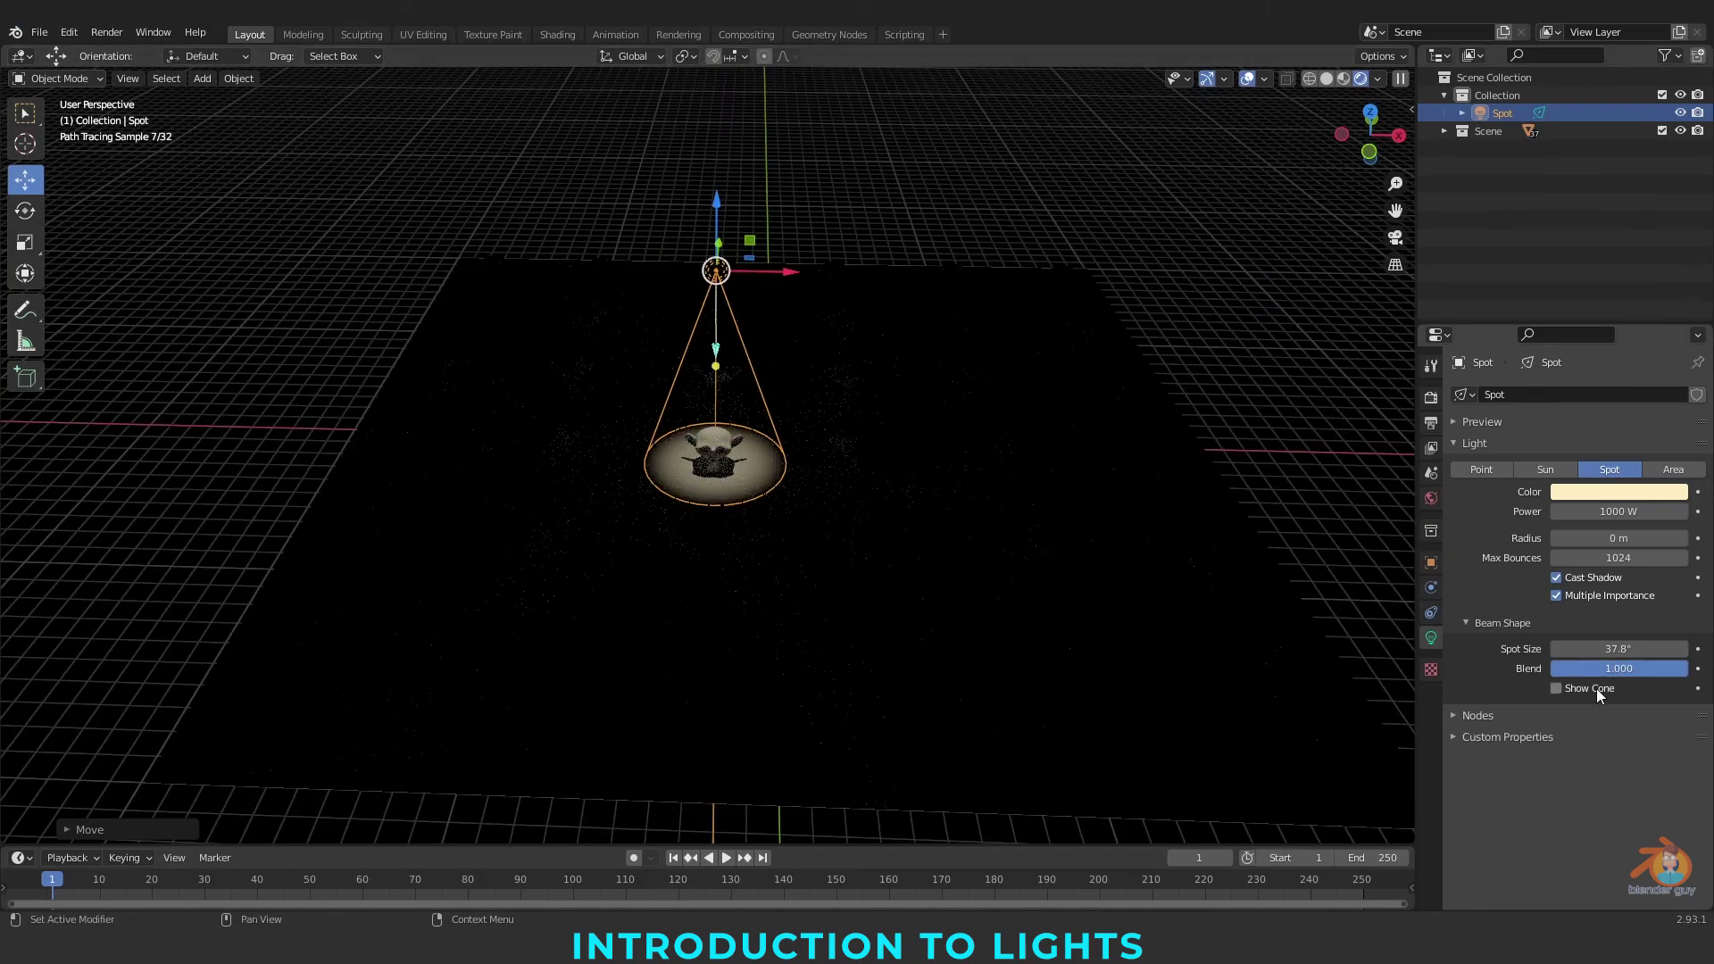
Show the Spot light's cone and hide it again, and adjust the Blend to about 0.994
left_click(1556, 688)
middle_click_drag(679, 500, 848, 516)
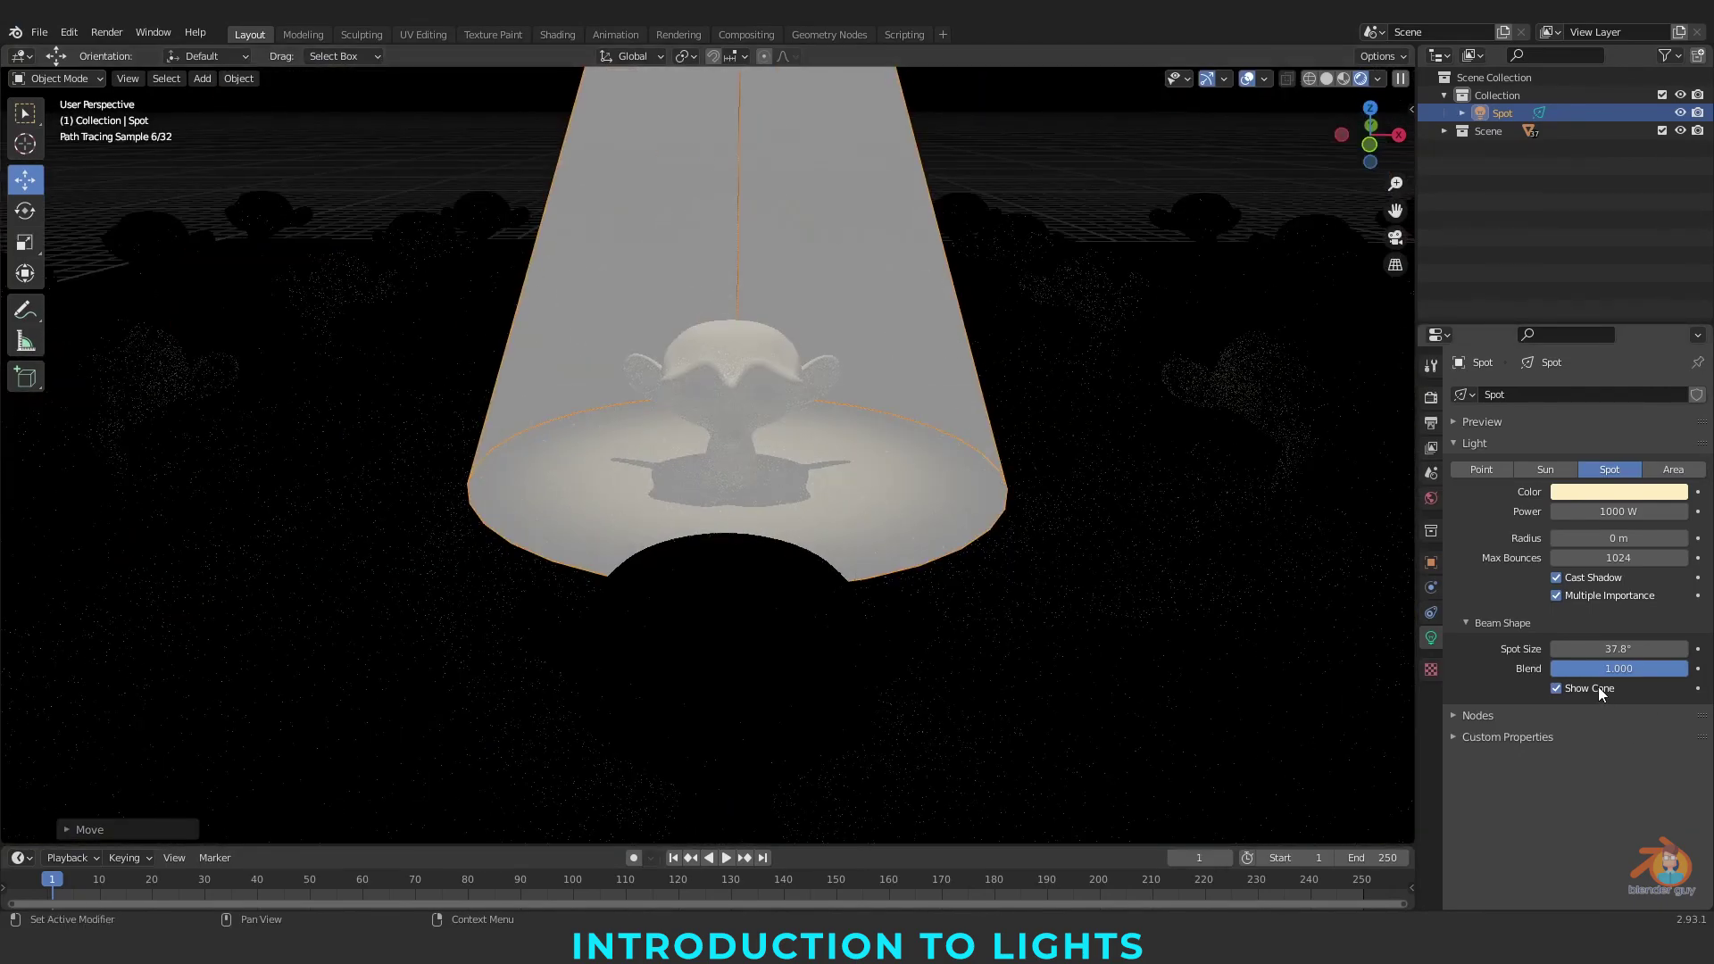
scroll(700, 460, "down", 6)
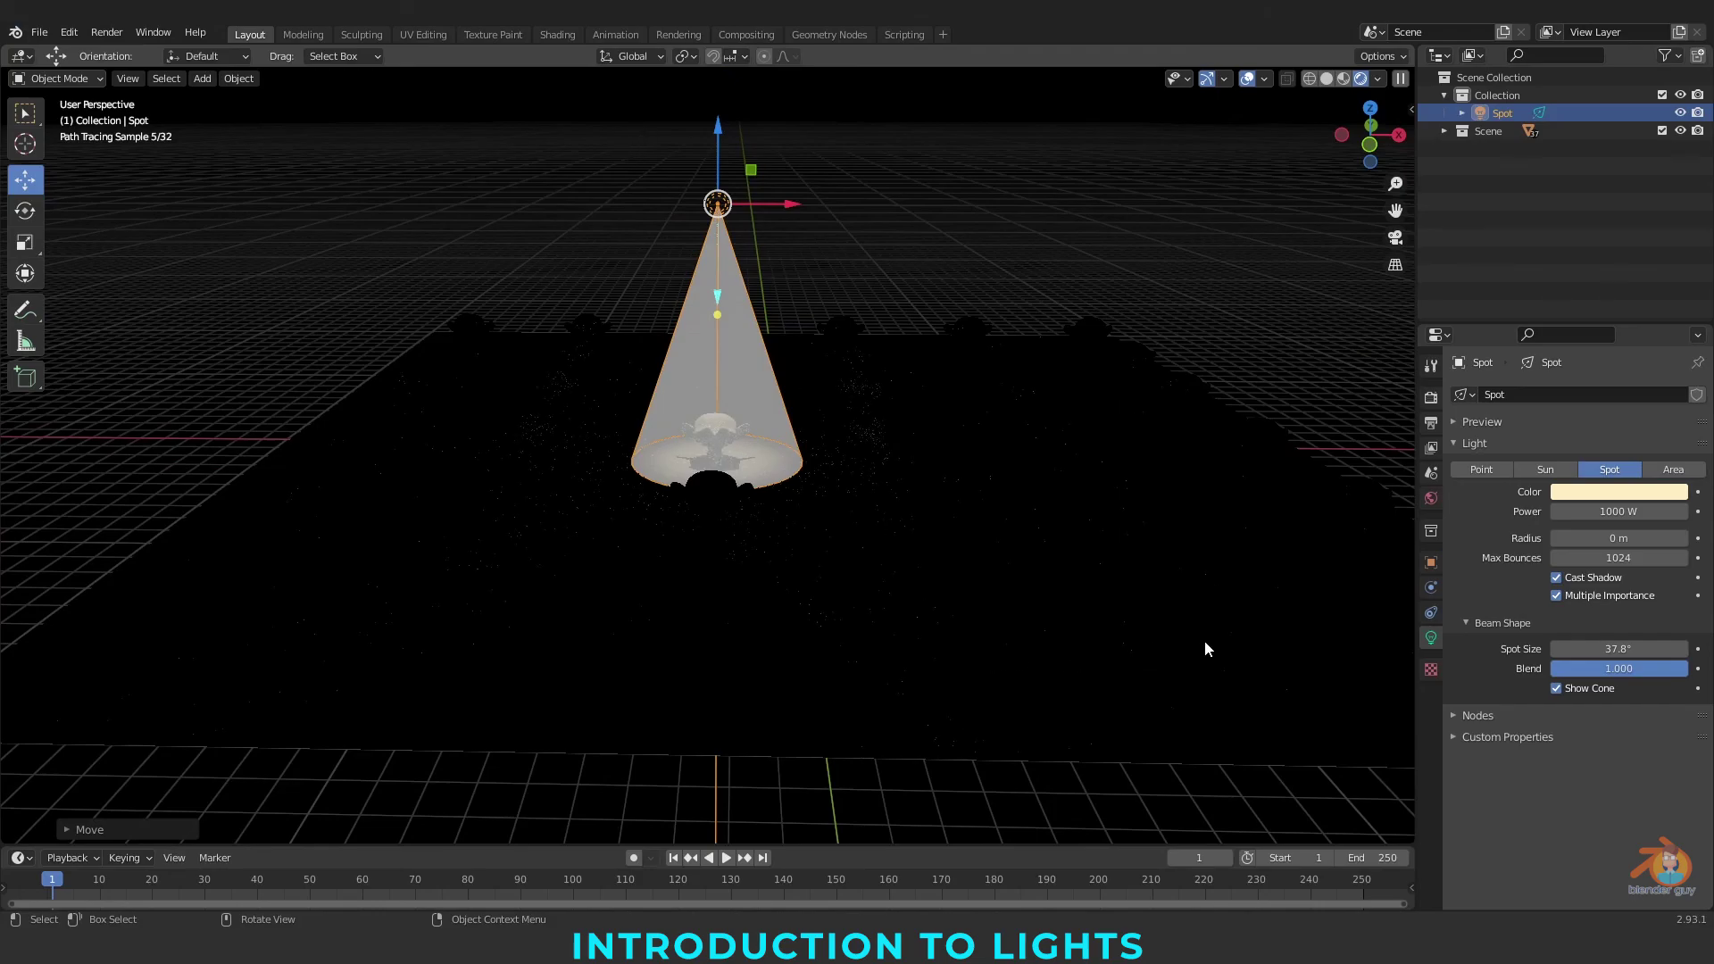
left_click(1598, 689)
scroll(801, 486, "up", 5)
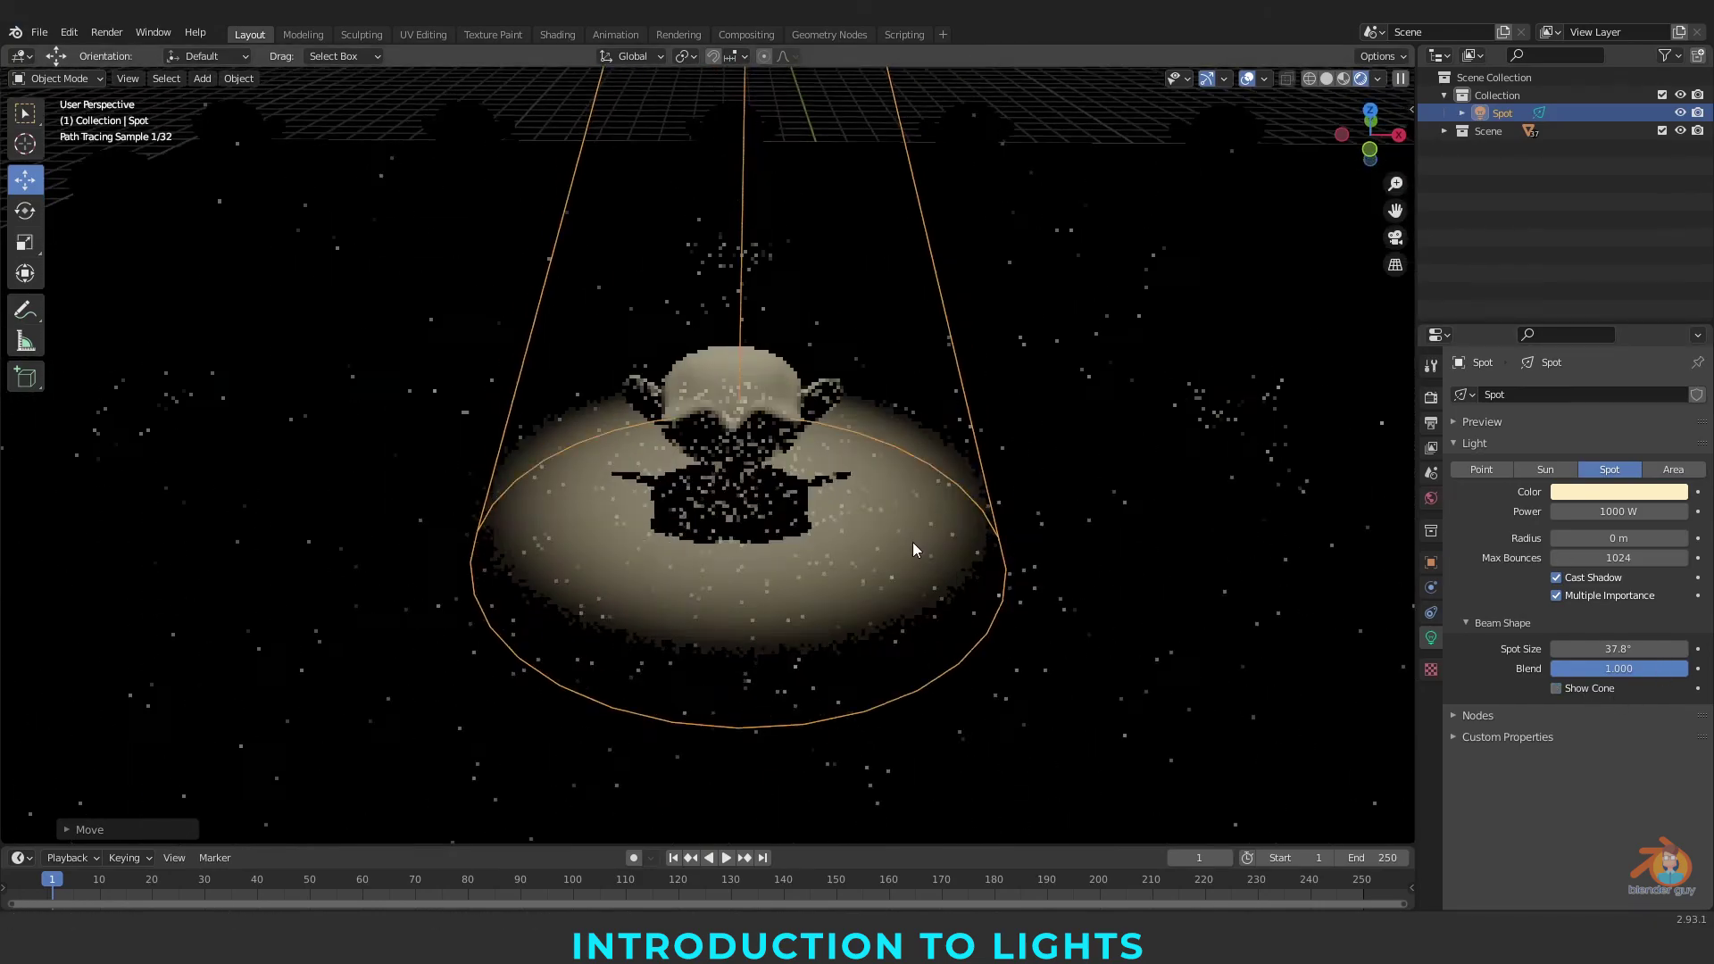
middle_click_drag(909, 521, 908, 494)
mouse_move(1652, 667)
left_mouse_down()
mouse_move(1553, 669)
mouse_move(1686, 669)
left_mouse_up()
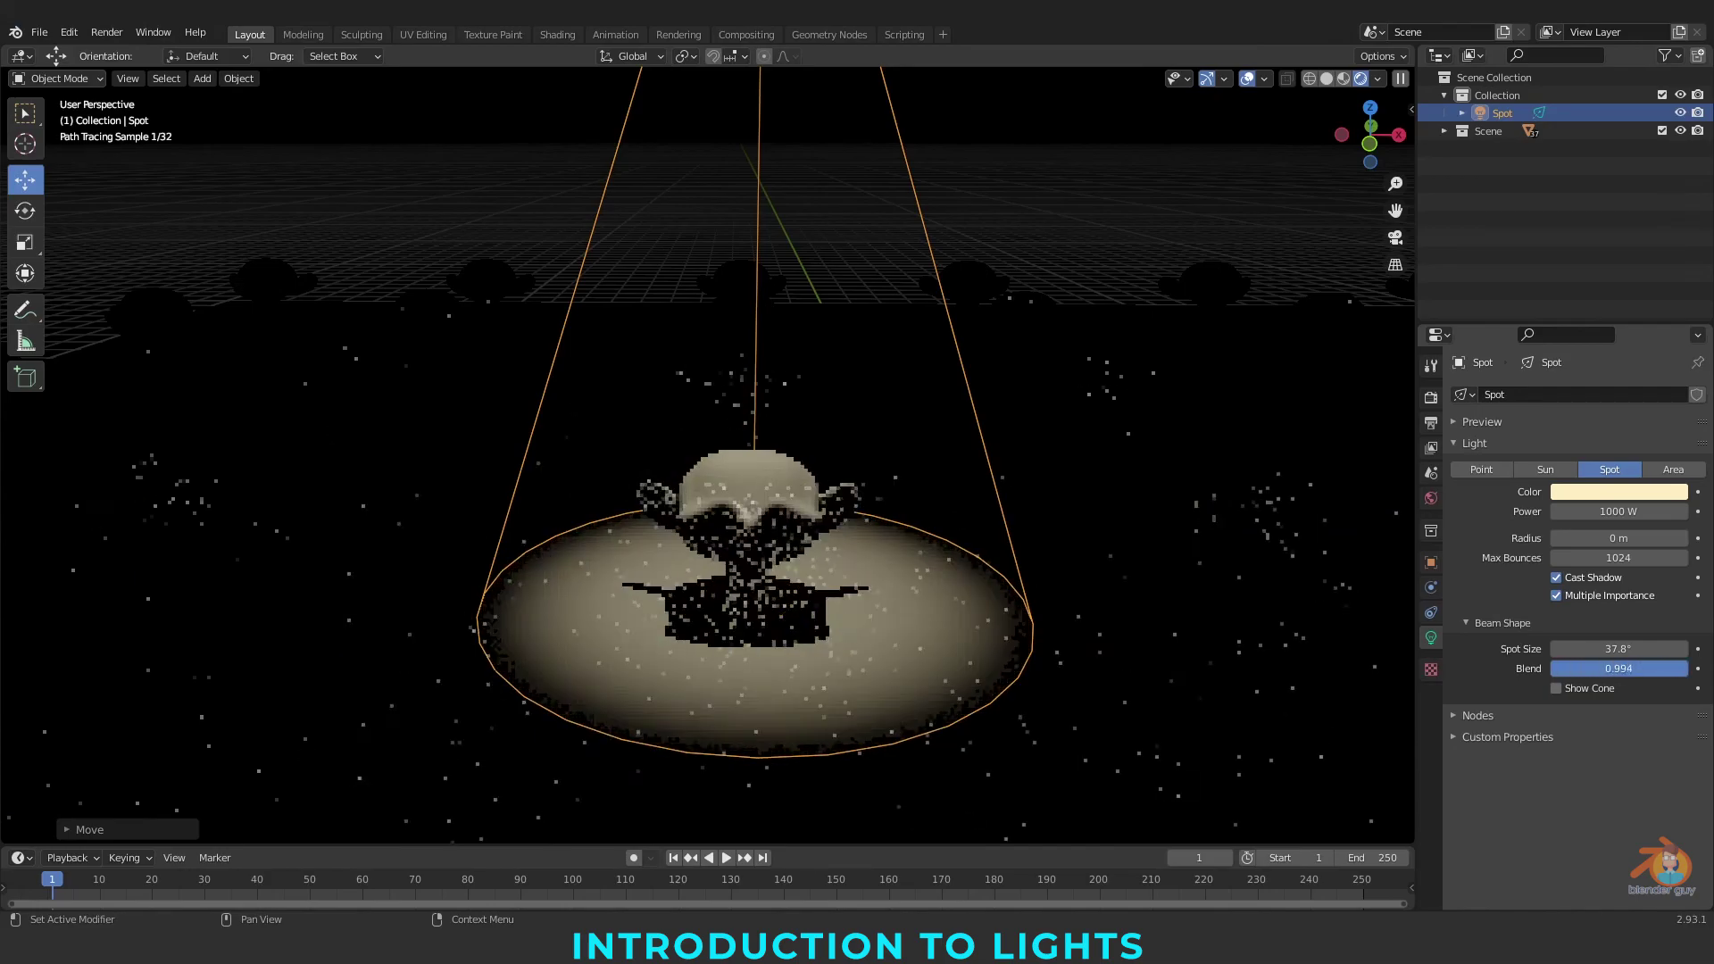
Replace the Spot light with a new Area light placed above the floor between the monkeys
left_click(203, 78)
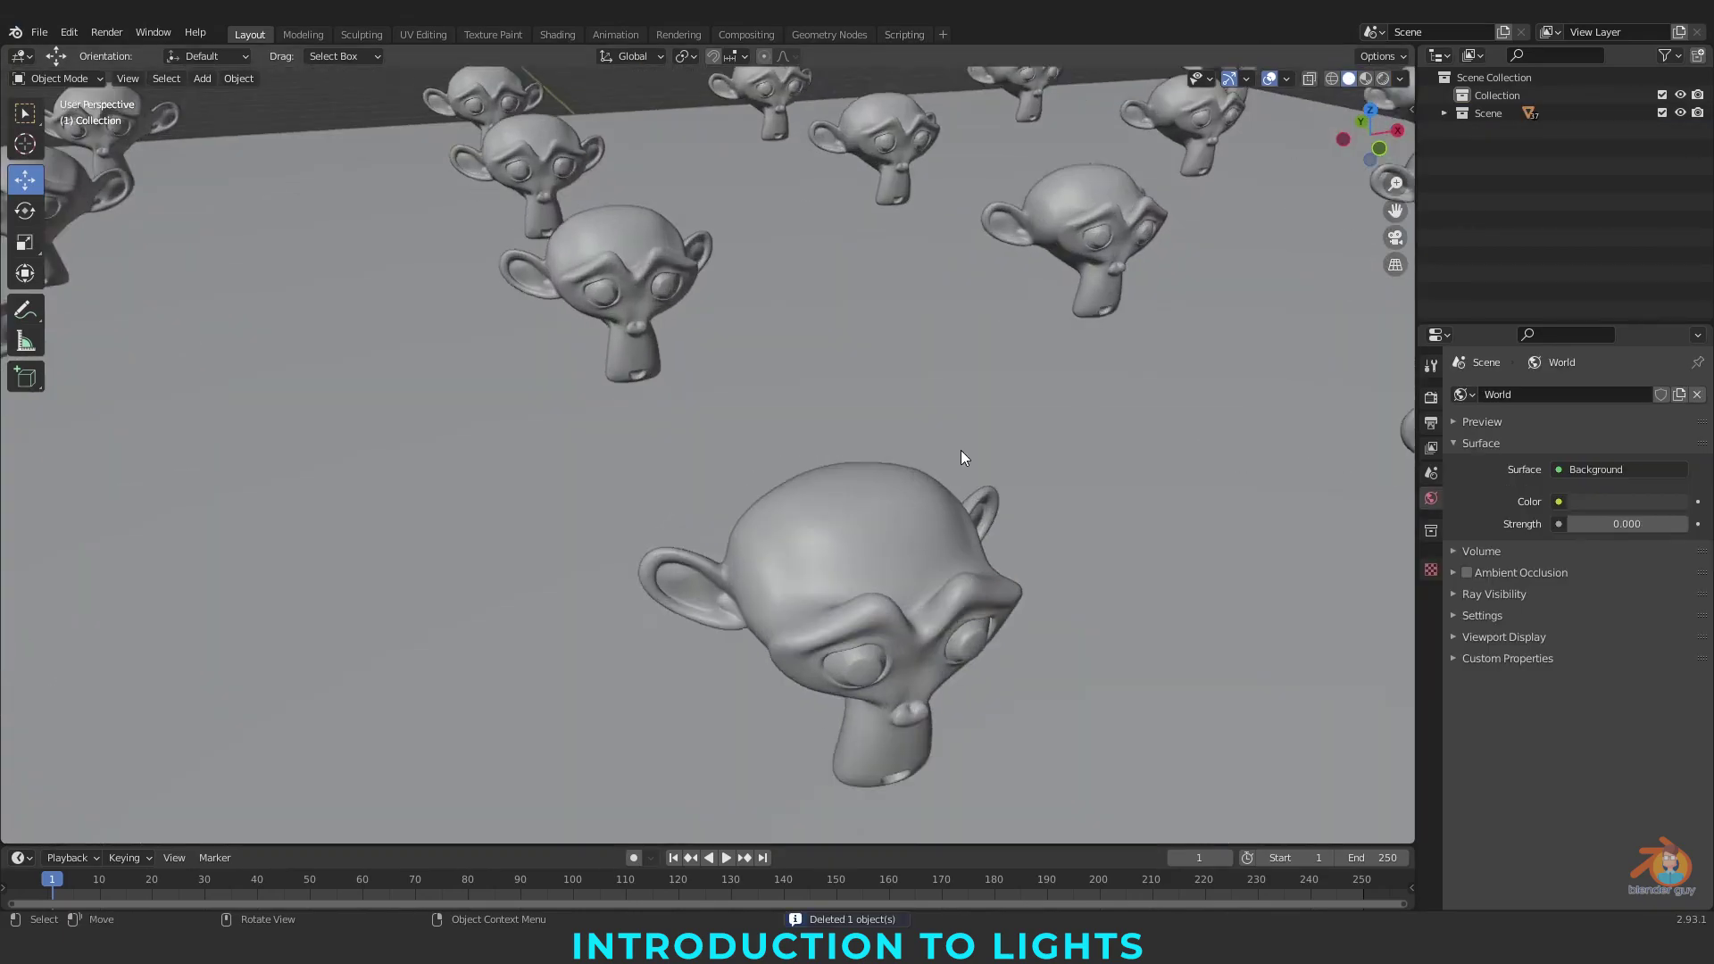
middle_click_drag(1713, 963, 477, 116)
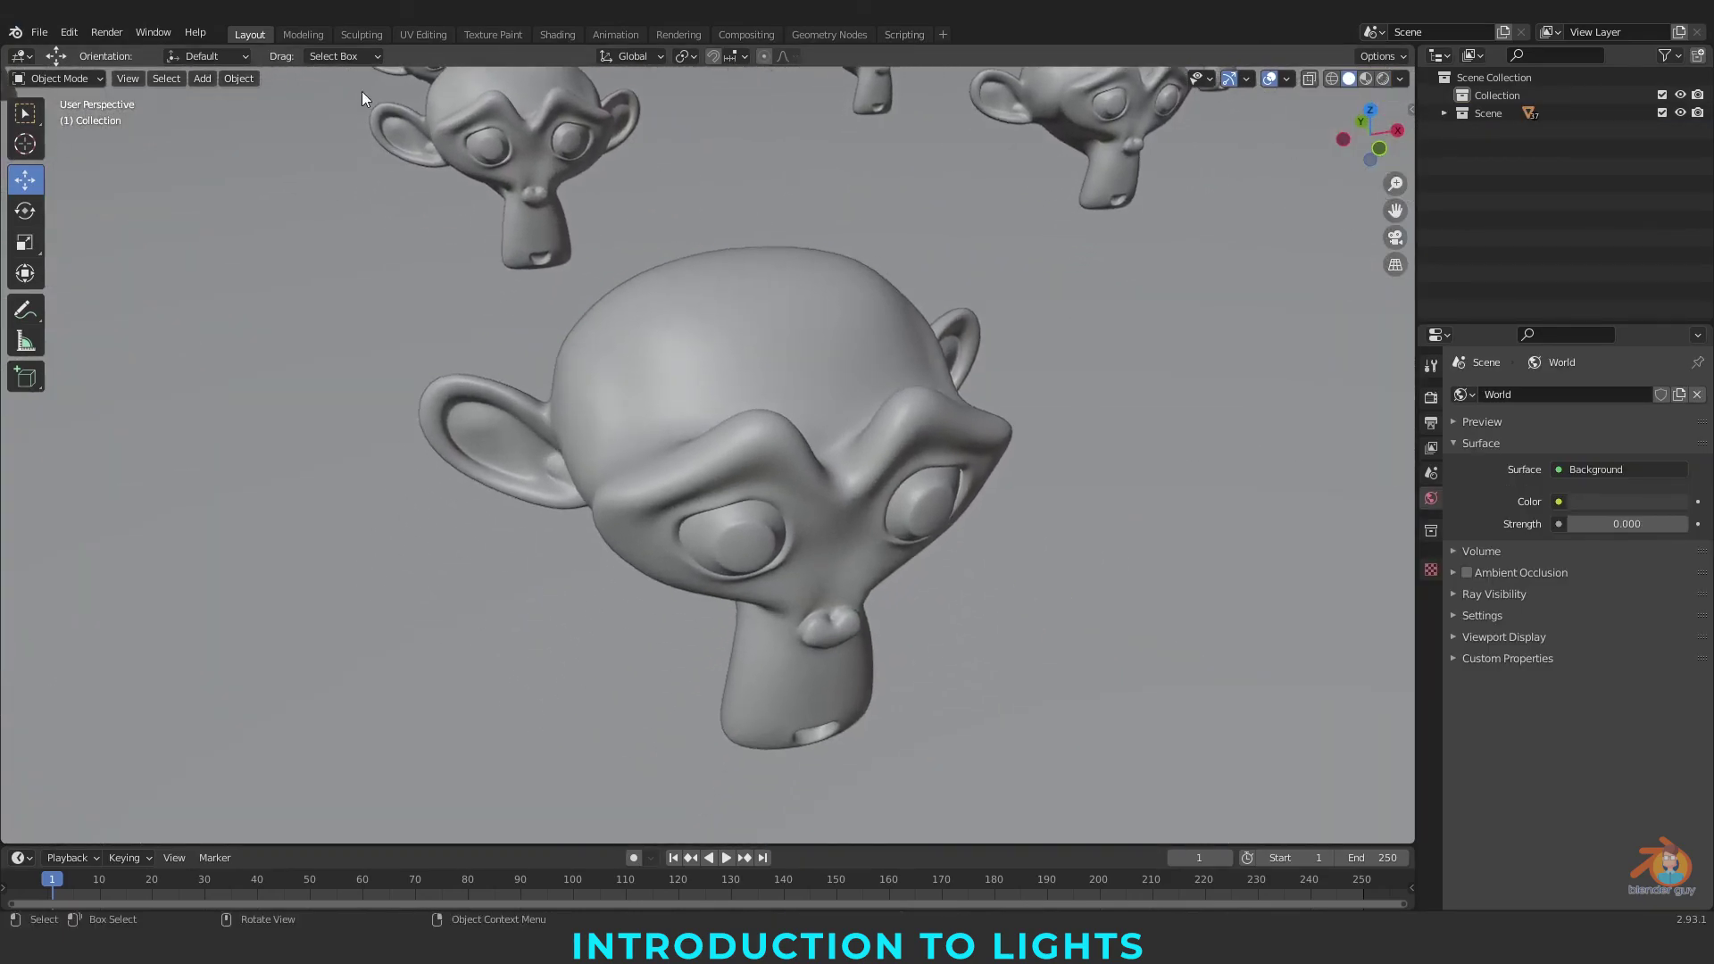
left_click(198, 81)
mouse_move(286, 327)
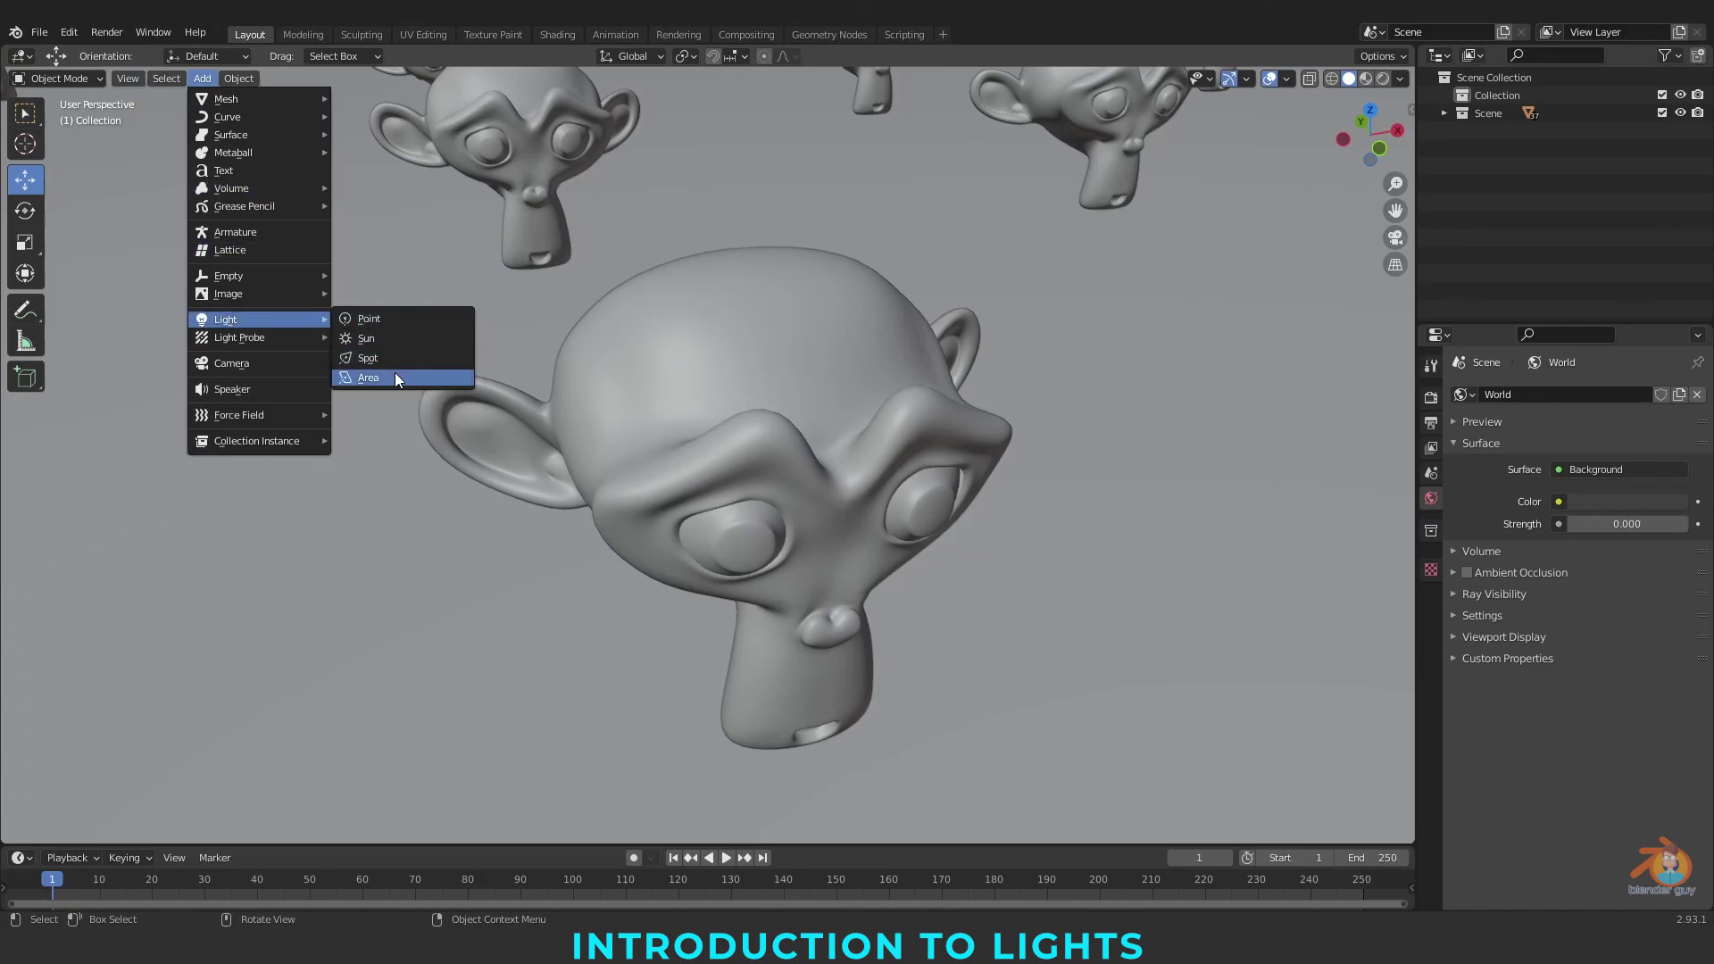
left_click(395, 373)
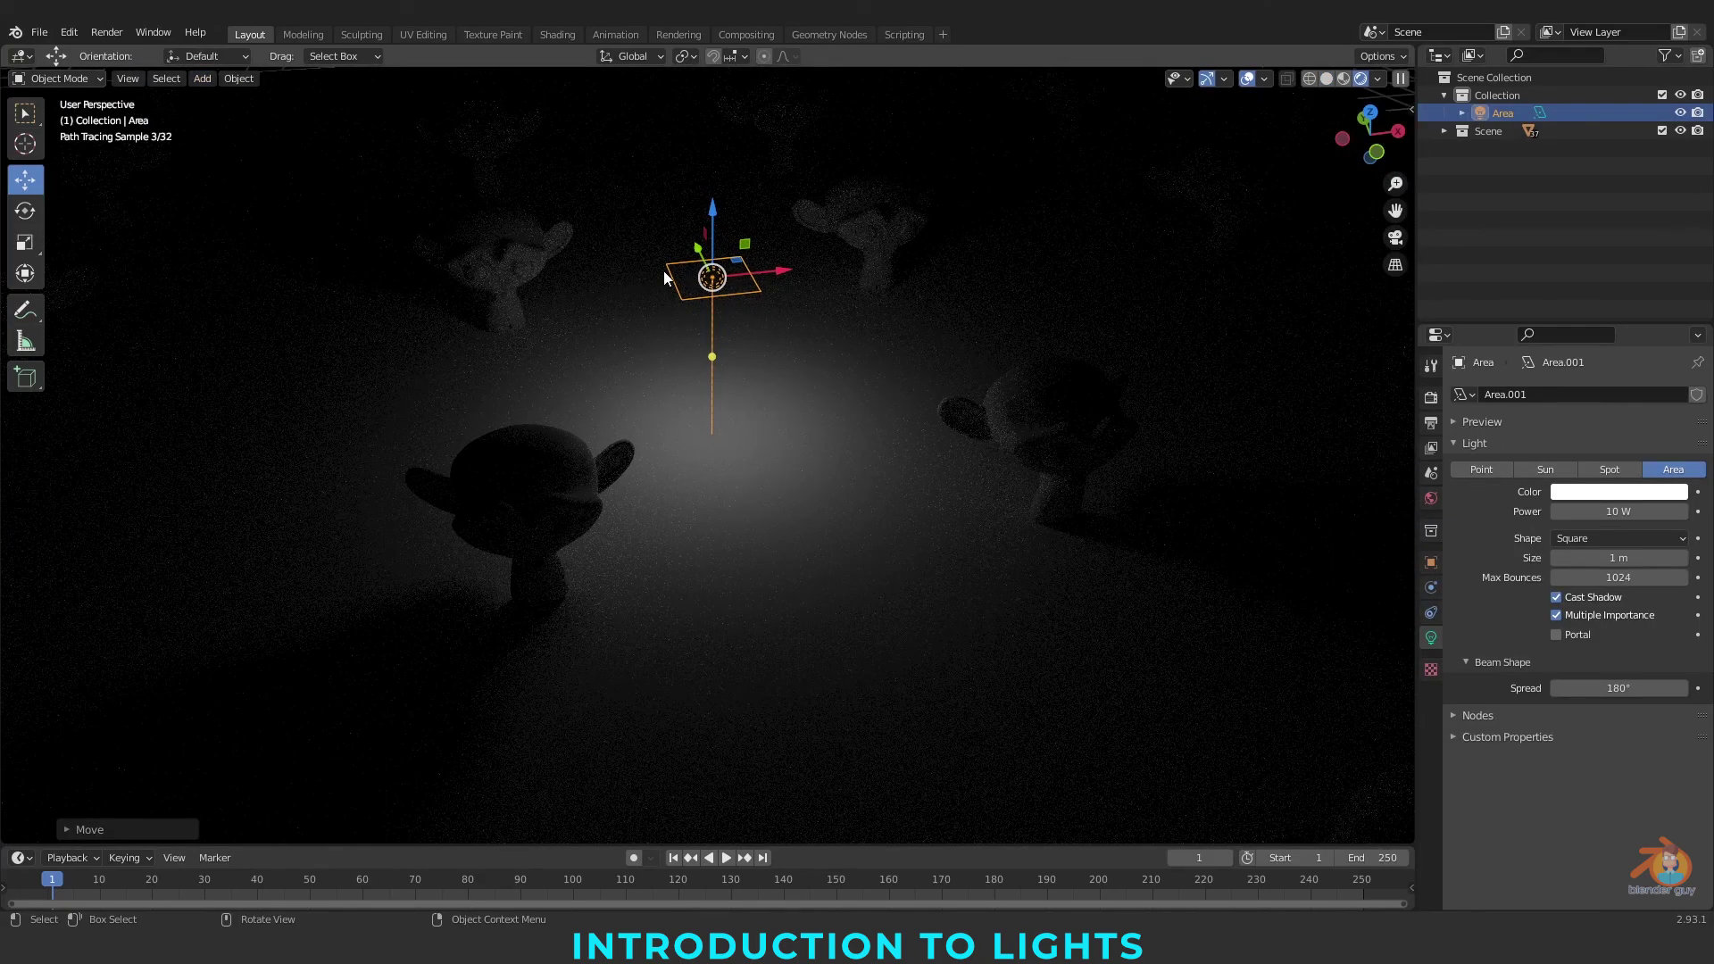
Tint the Area light faintly violet with a saturation of 0.060 and set its power to about 43.6 W
left_click(1614, 539)
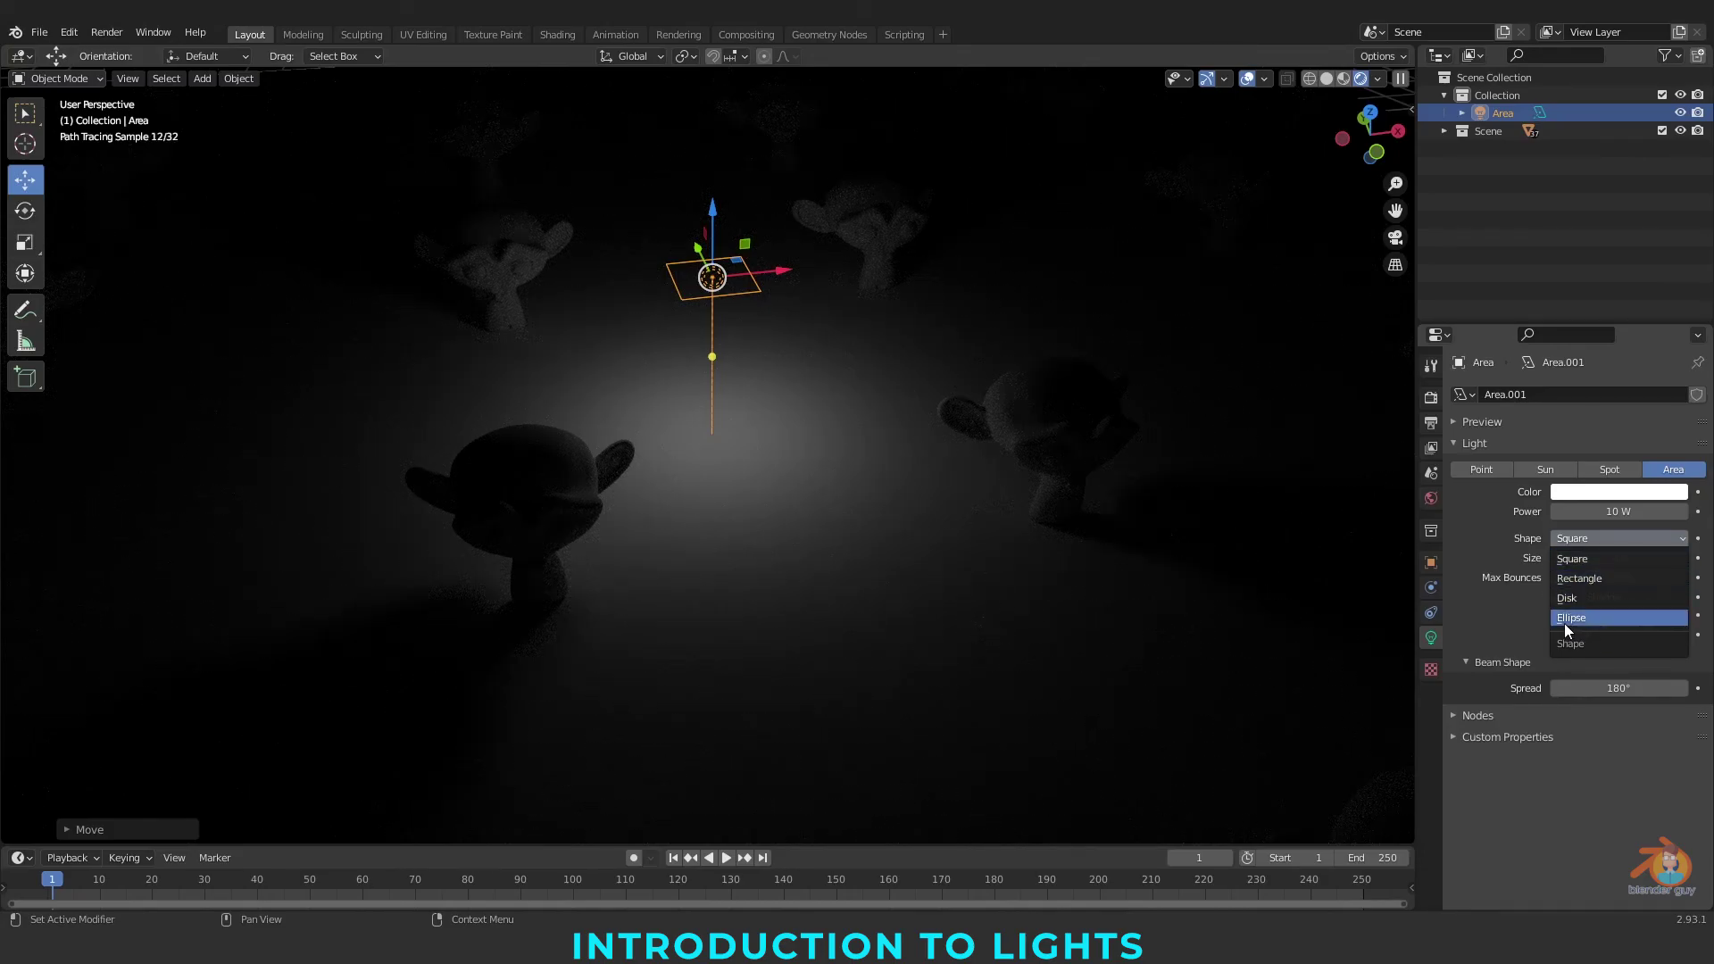
scroll(761, 145, "up", 2)
middle_click_drag(761, 144, 784, 164)
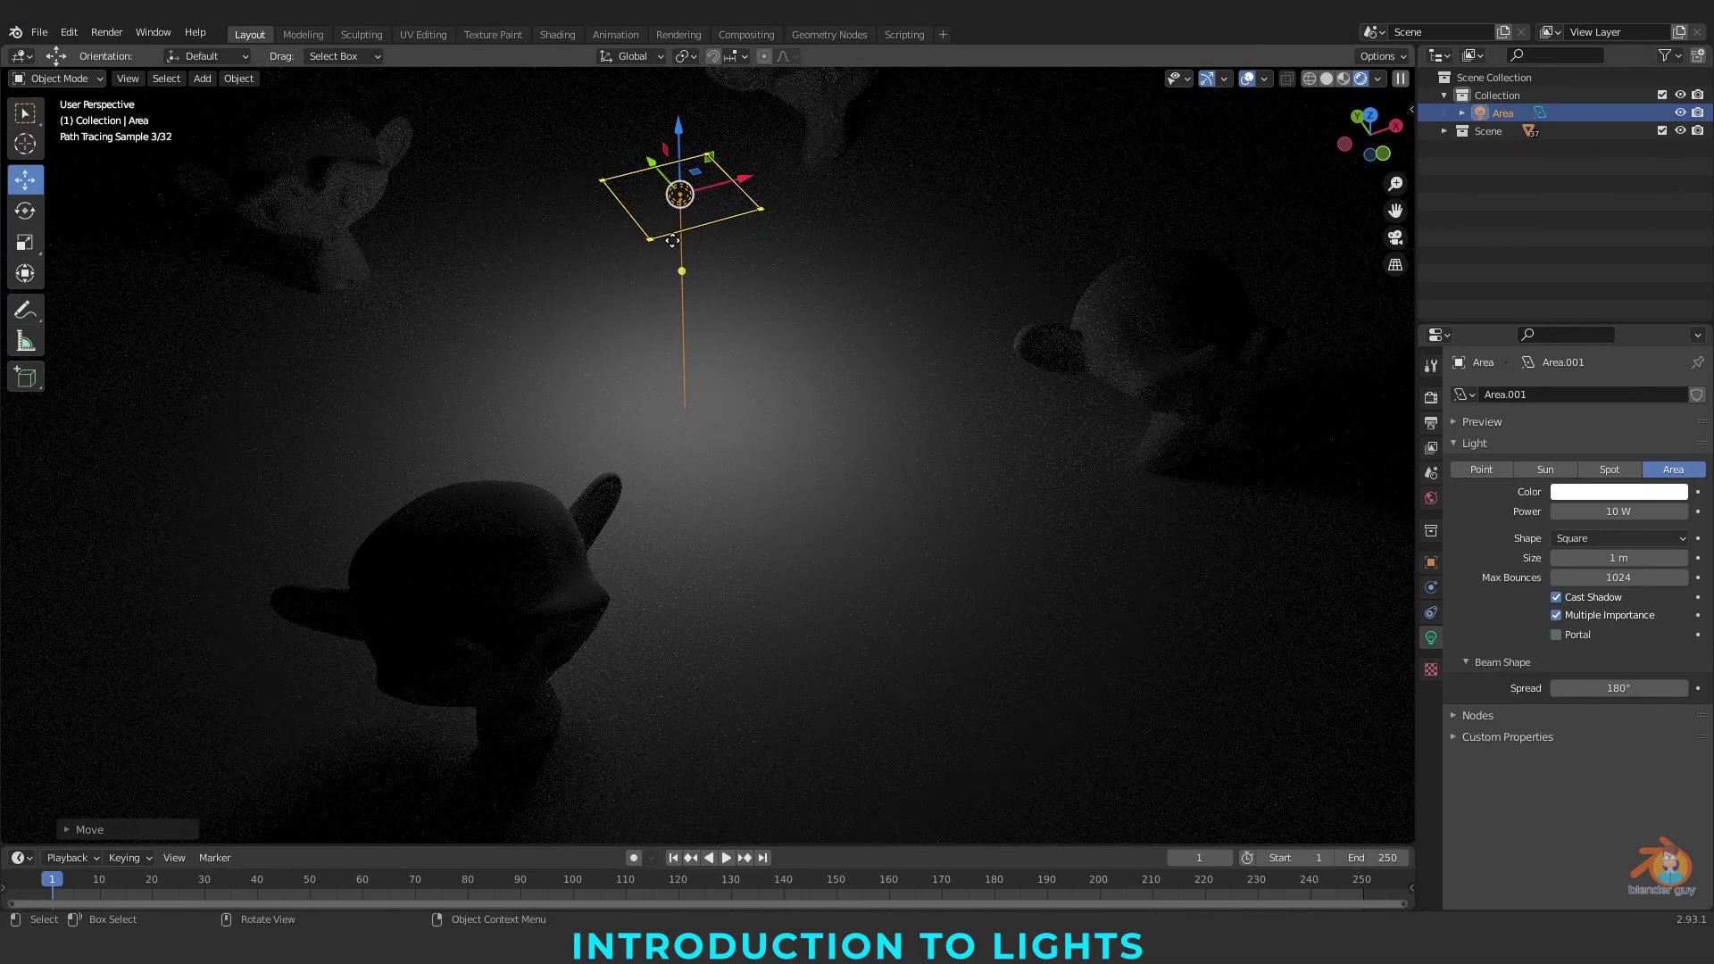
left_click(1600, 493)
mouse_move(1569, 330)
left_mouse_down()
mouse_move(1625, 295)
mouse_move(1571, 344)
mouse_move(1622, 331)
mouse_move(1595, 318)
left_mouse_up()
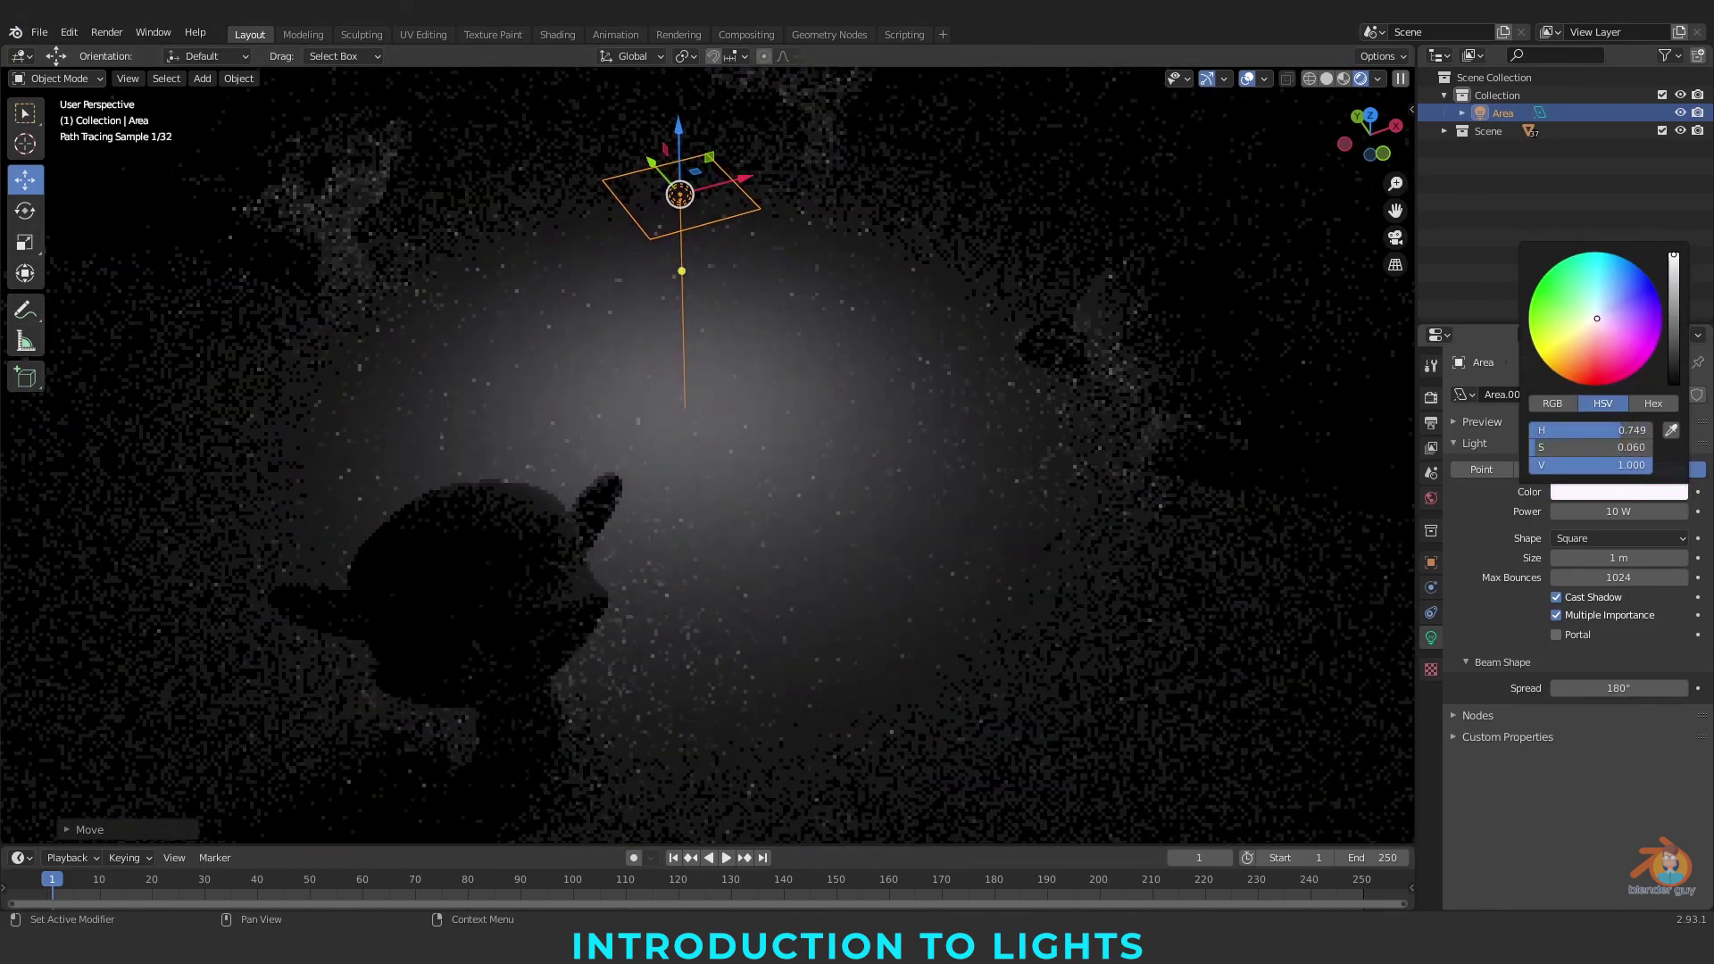
left_click_drag(1591, 511, 1654, 510)
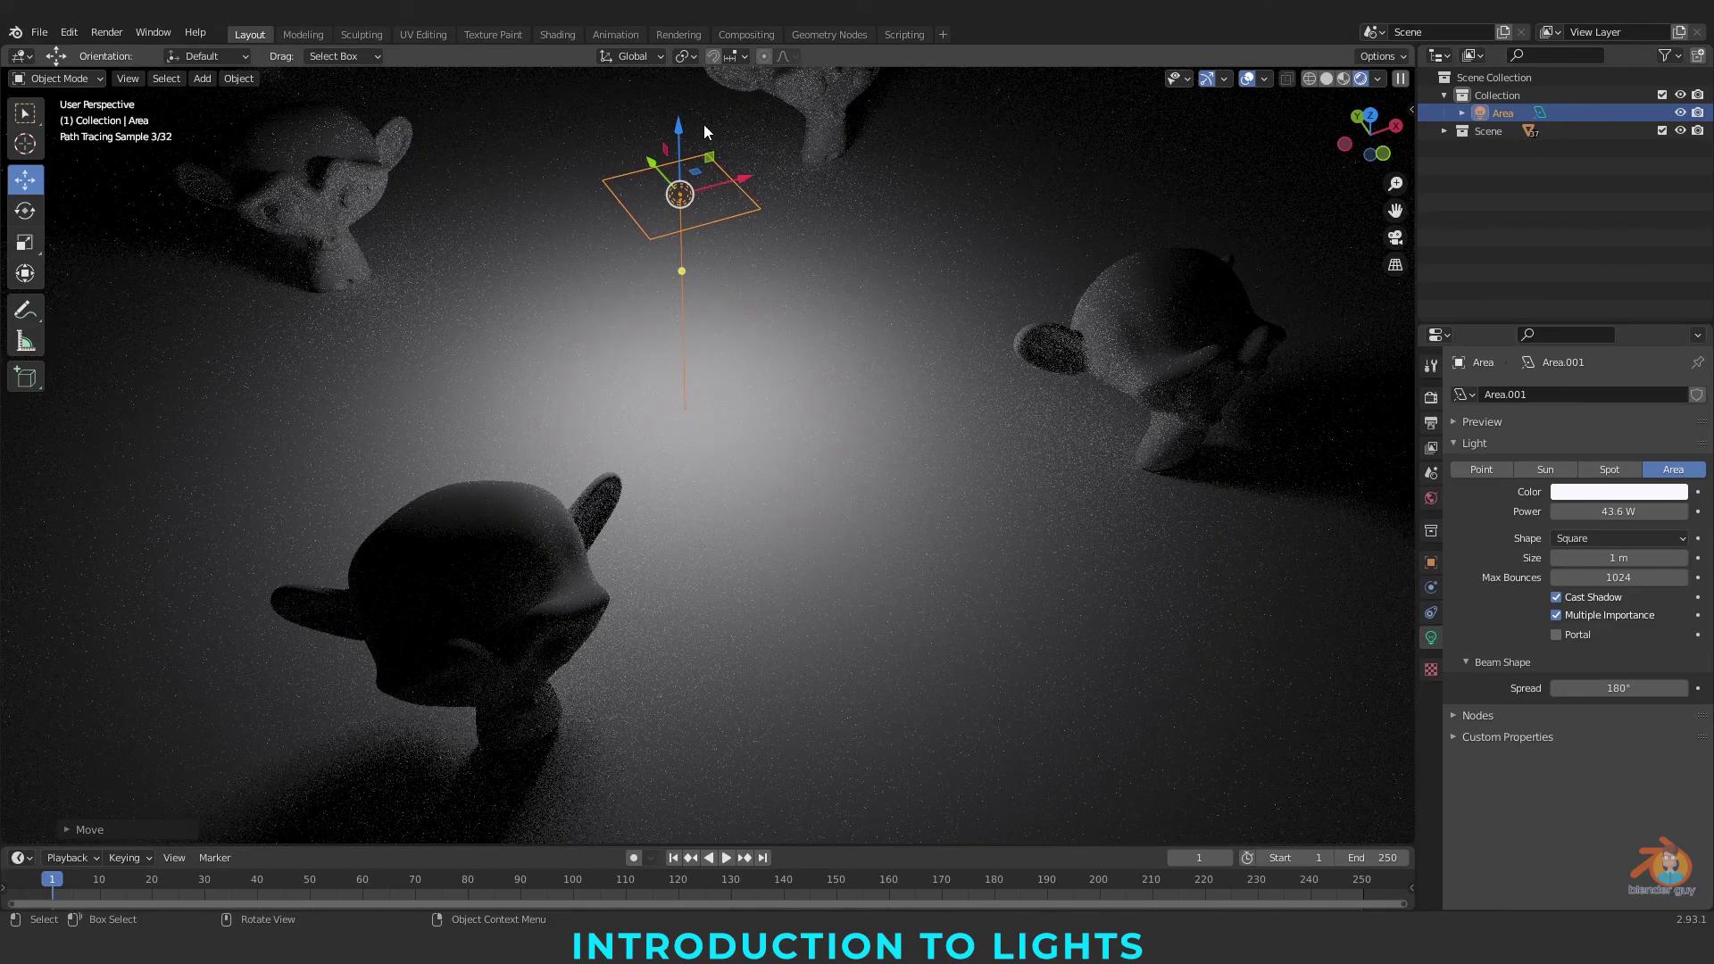
Try the Rectangle shape on the Area light, change its Y size and undo the resize
left_click(1578, 539)
left_click(1589, 576)
left_click_drag(1620, 580, 1662, 578)
key("ctrl+z")
Try the Disk shape on the Area light, and return it to Square with a size of about 4.49 m
left_click(1590, 539)
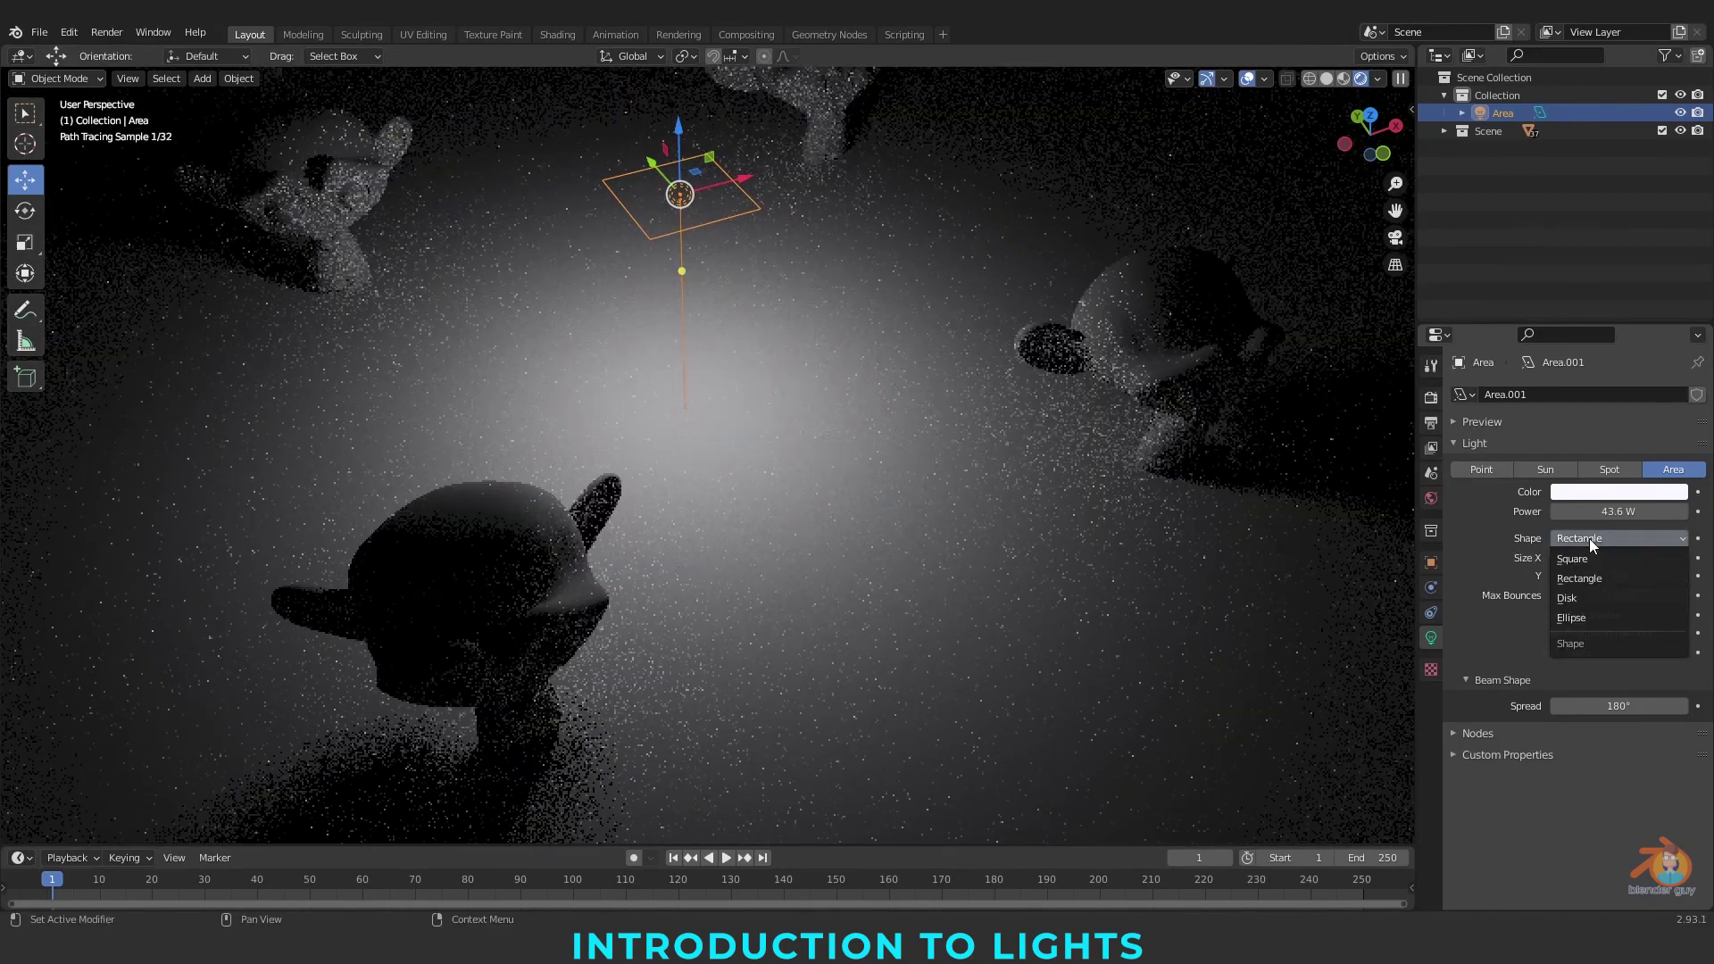
left_click(1597, 598)
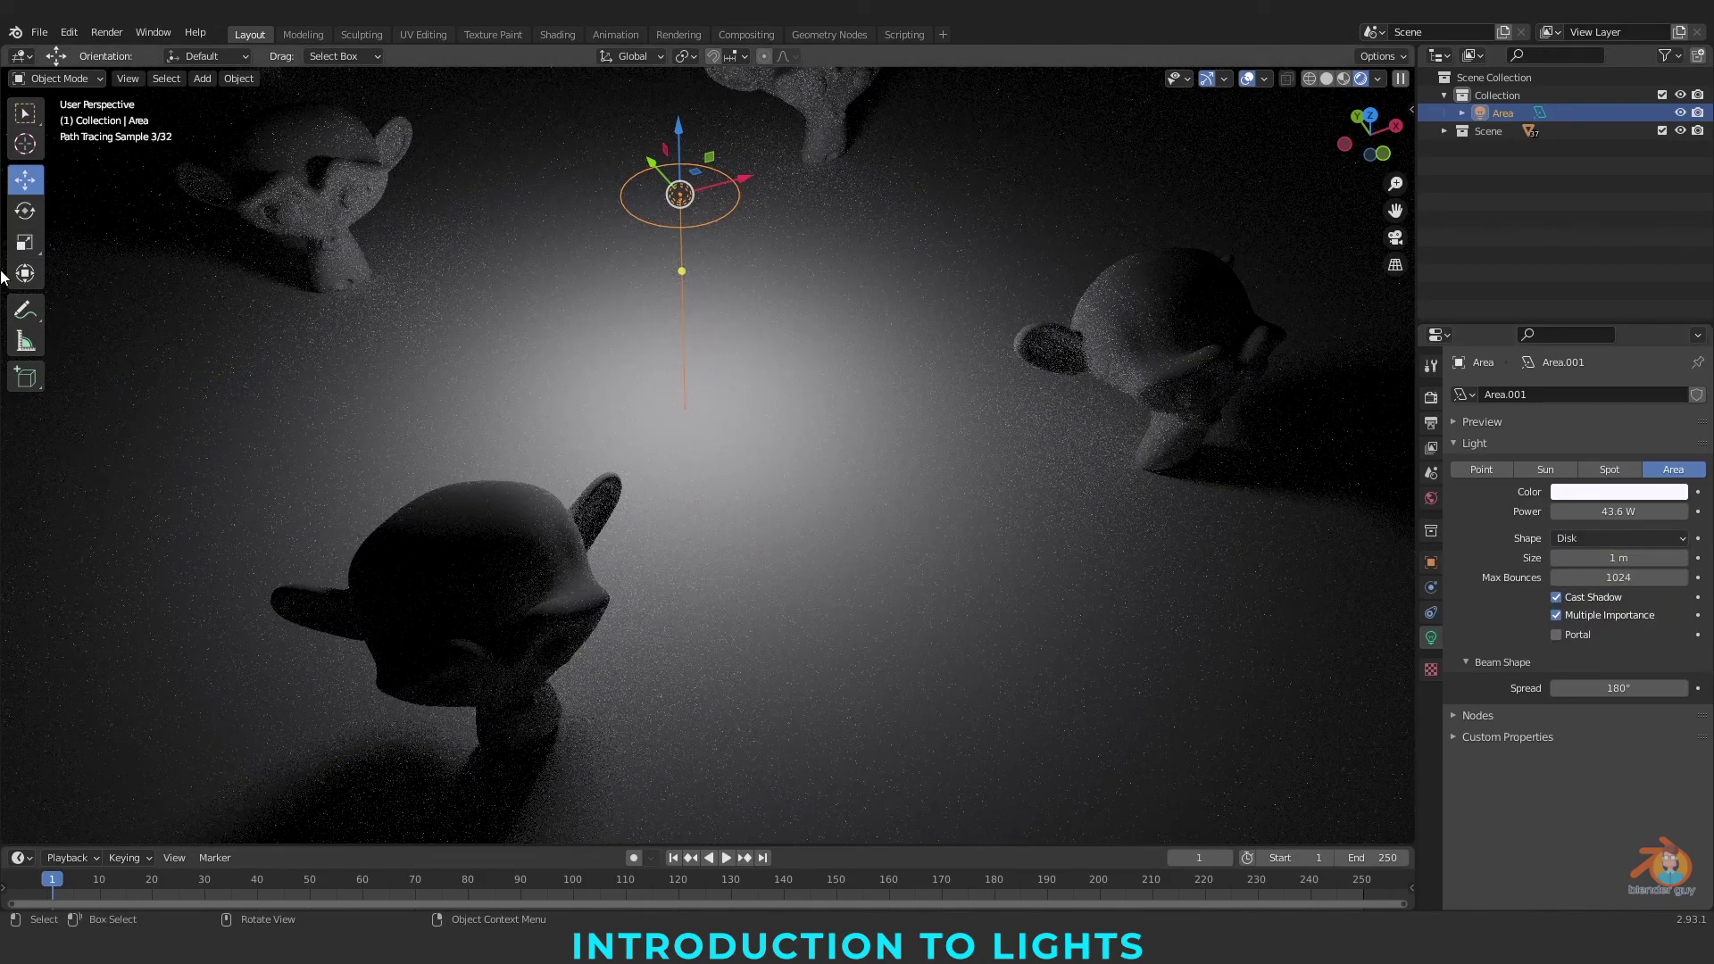
left_click(1595, 539)
left_click(1594, 558)
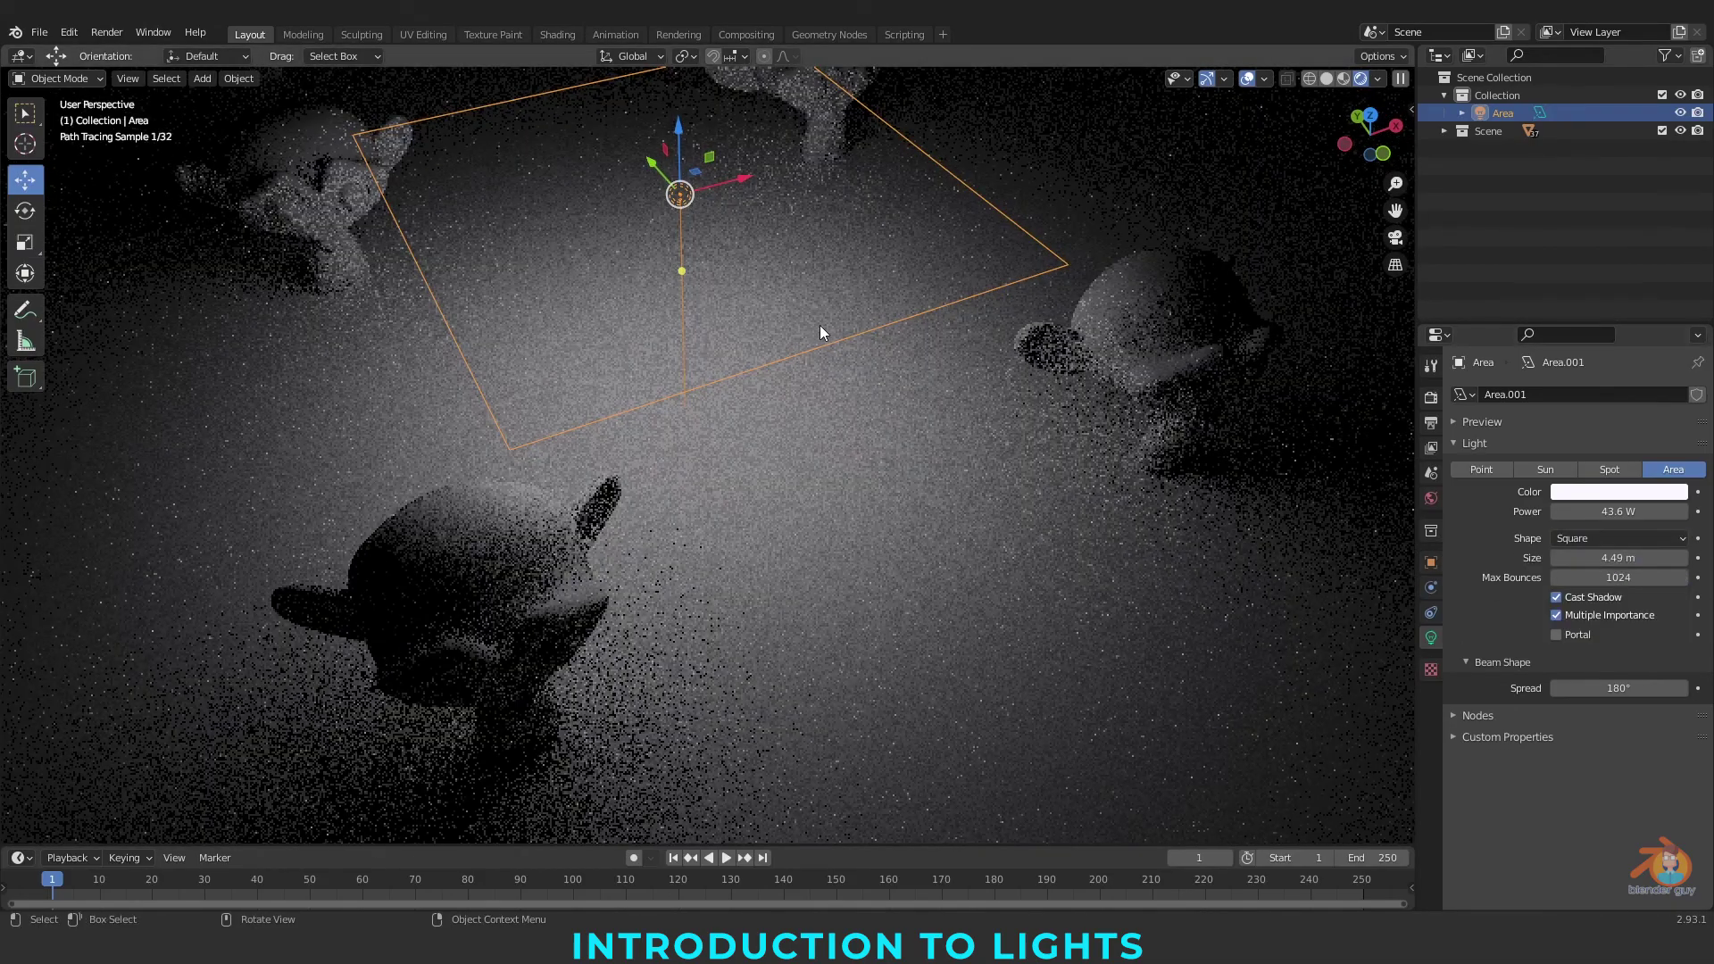
Scale the Area light down in the viewport to a much smaller panel
scroll(773, 447, "down", 3)
middle_click_drag(773, 457, 778, 414)
scroll(779, 415, "up", 2)
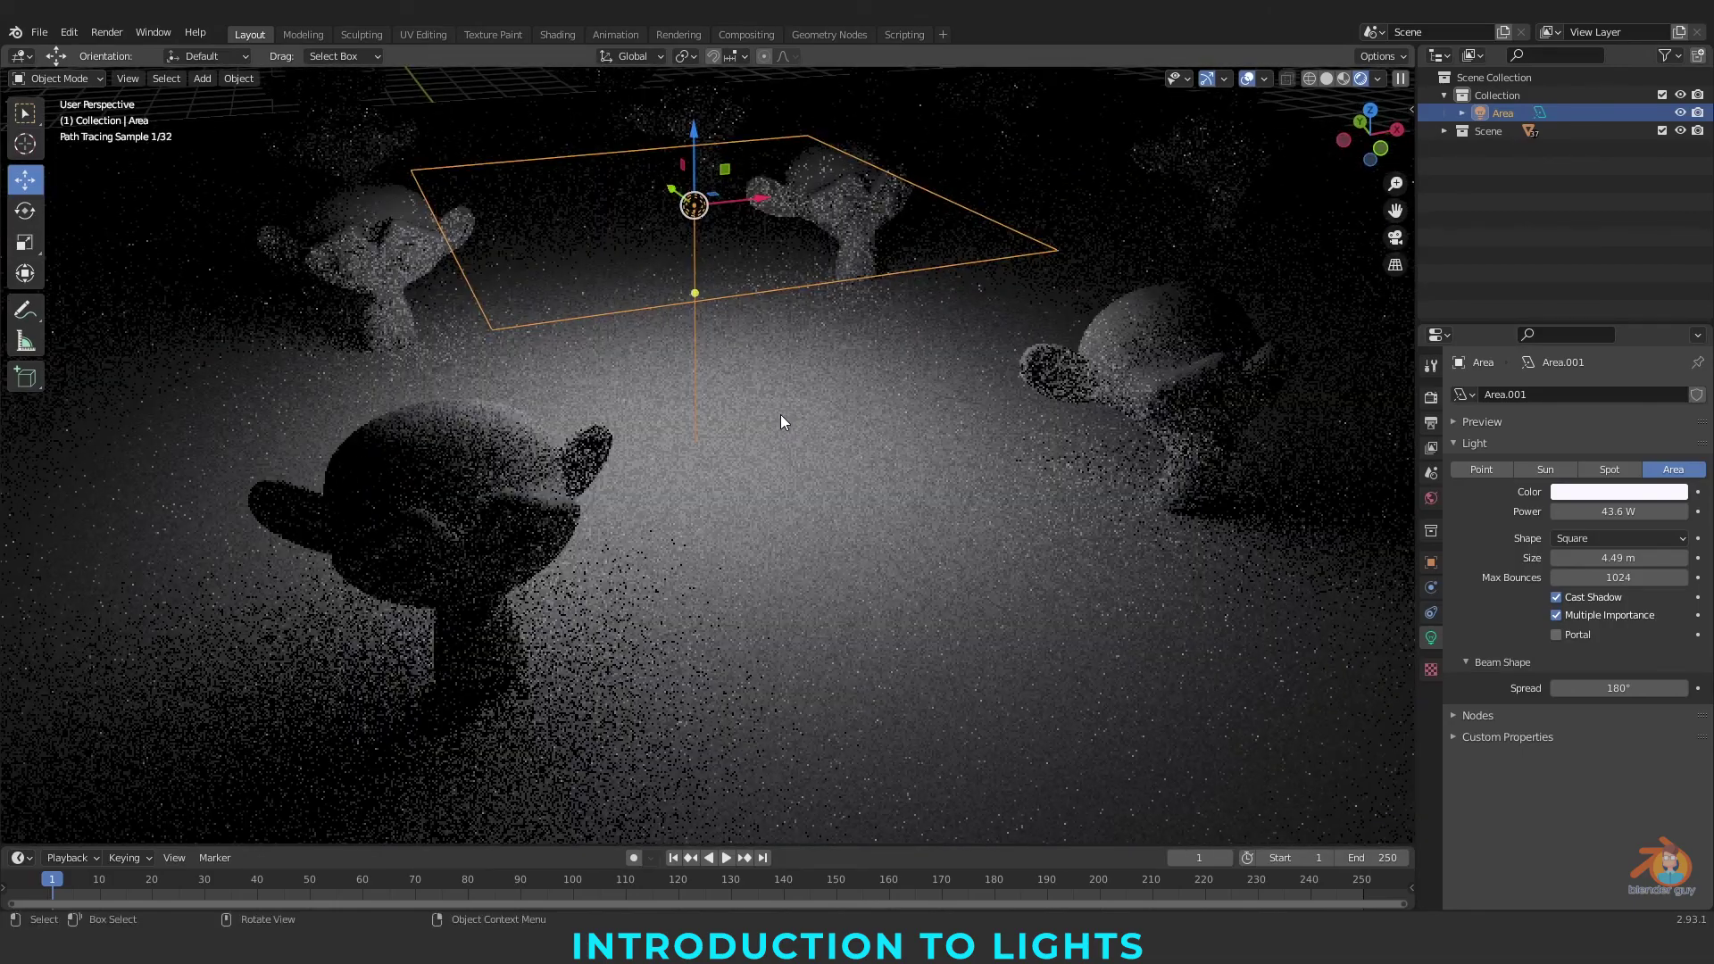
middle_click_drag(976, 445, 1007, 534)
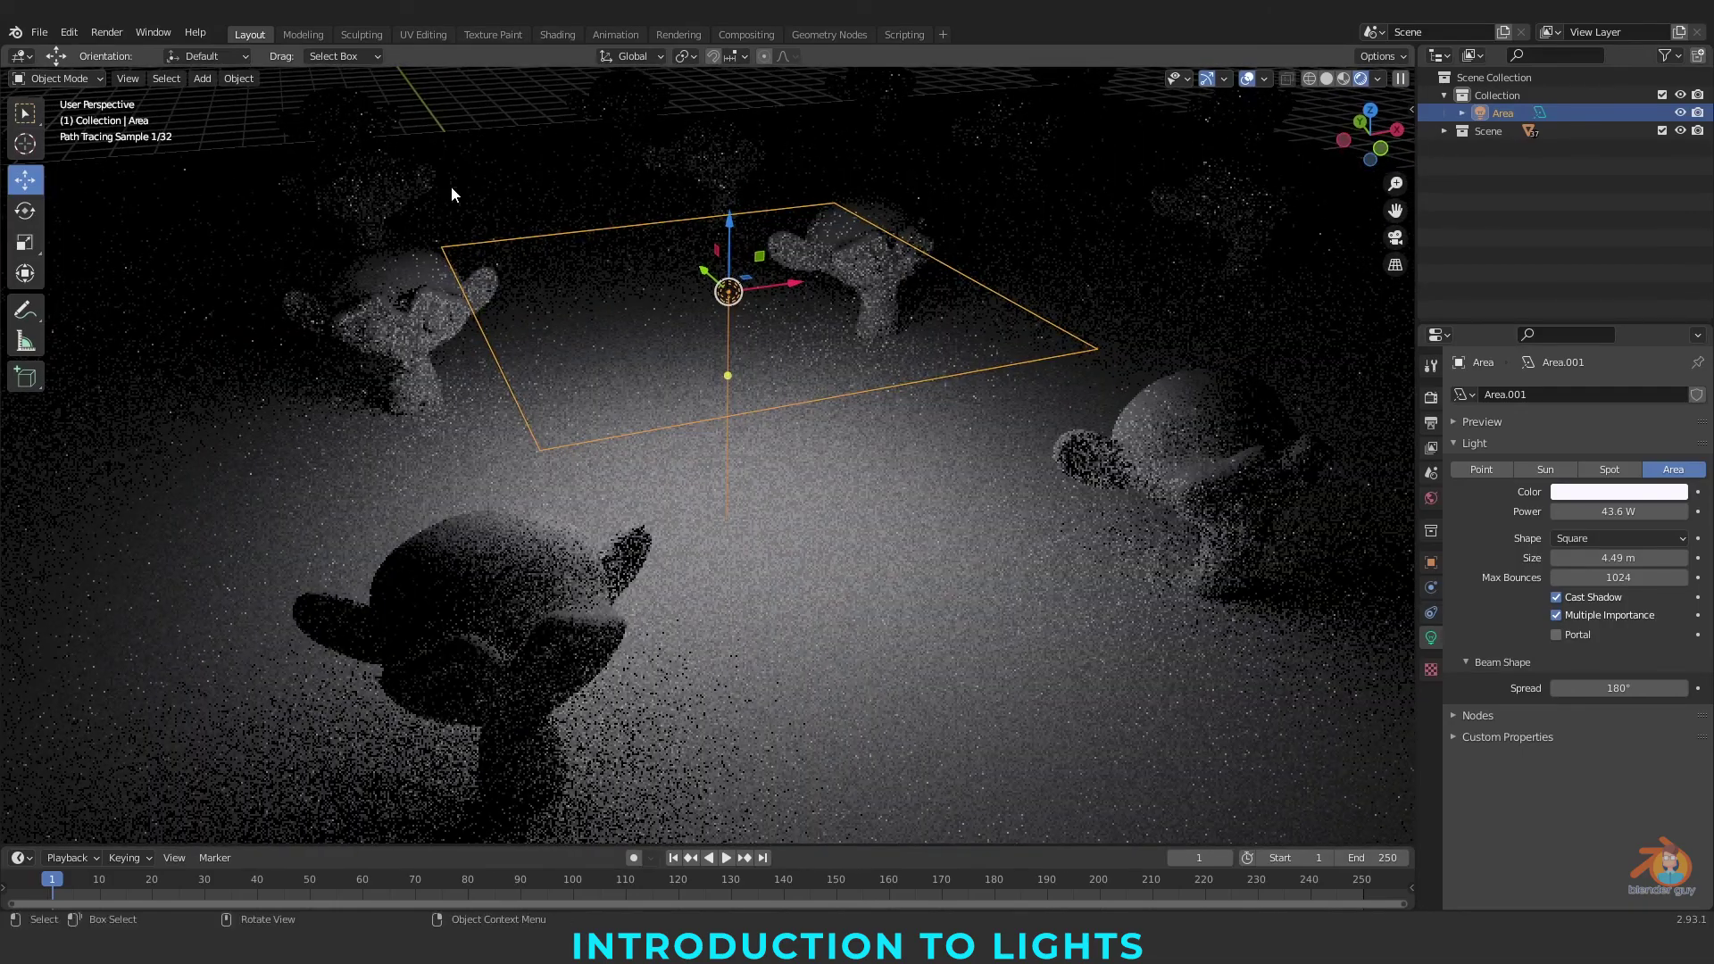
key("s")
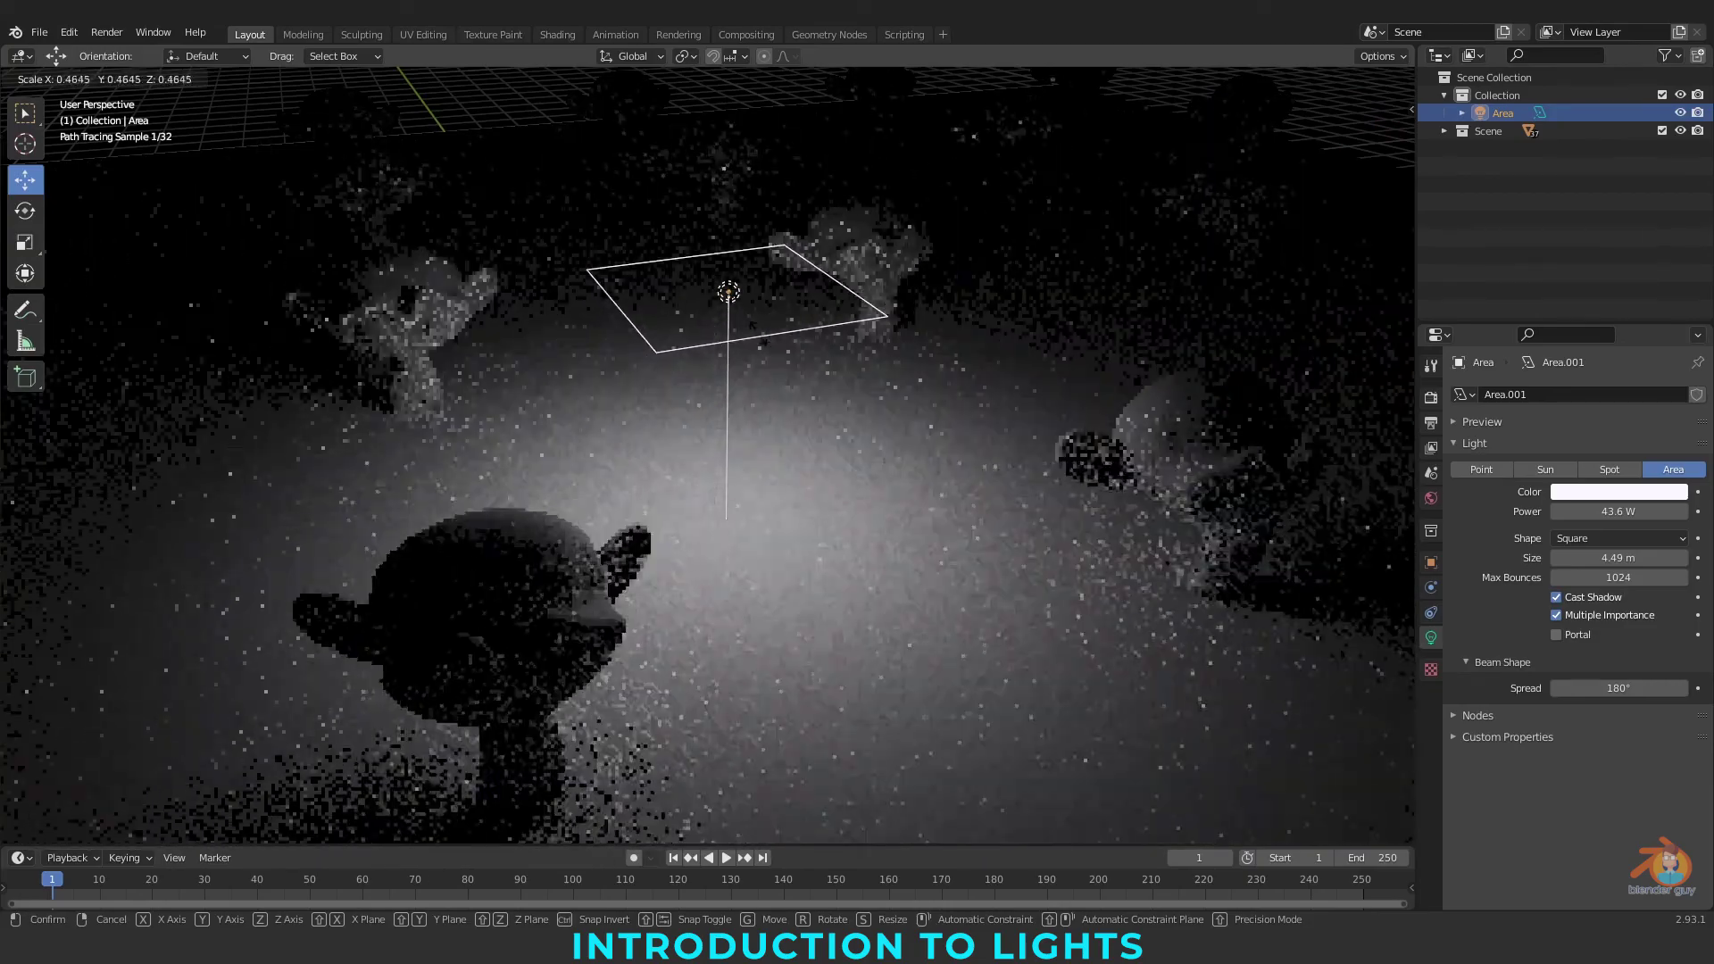
left_click(856, 280)
Move the Area light up and forward, beside the front monkey, and scale it up into a large panel
scroll(406, 349, "down", 2)
middle_click_drag(406, 350, 455, 332)
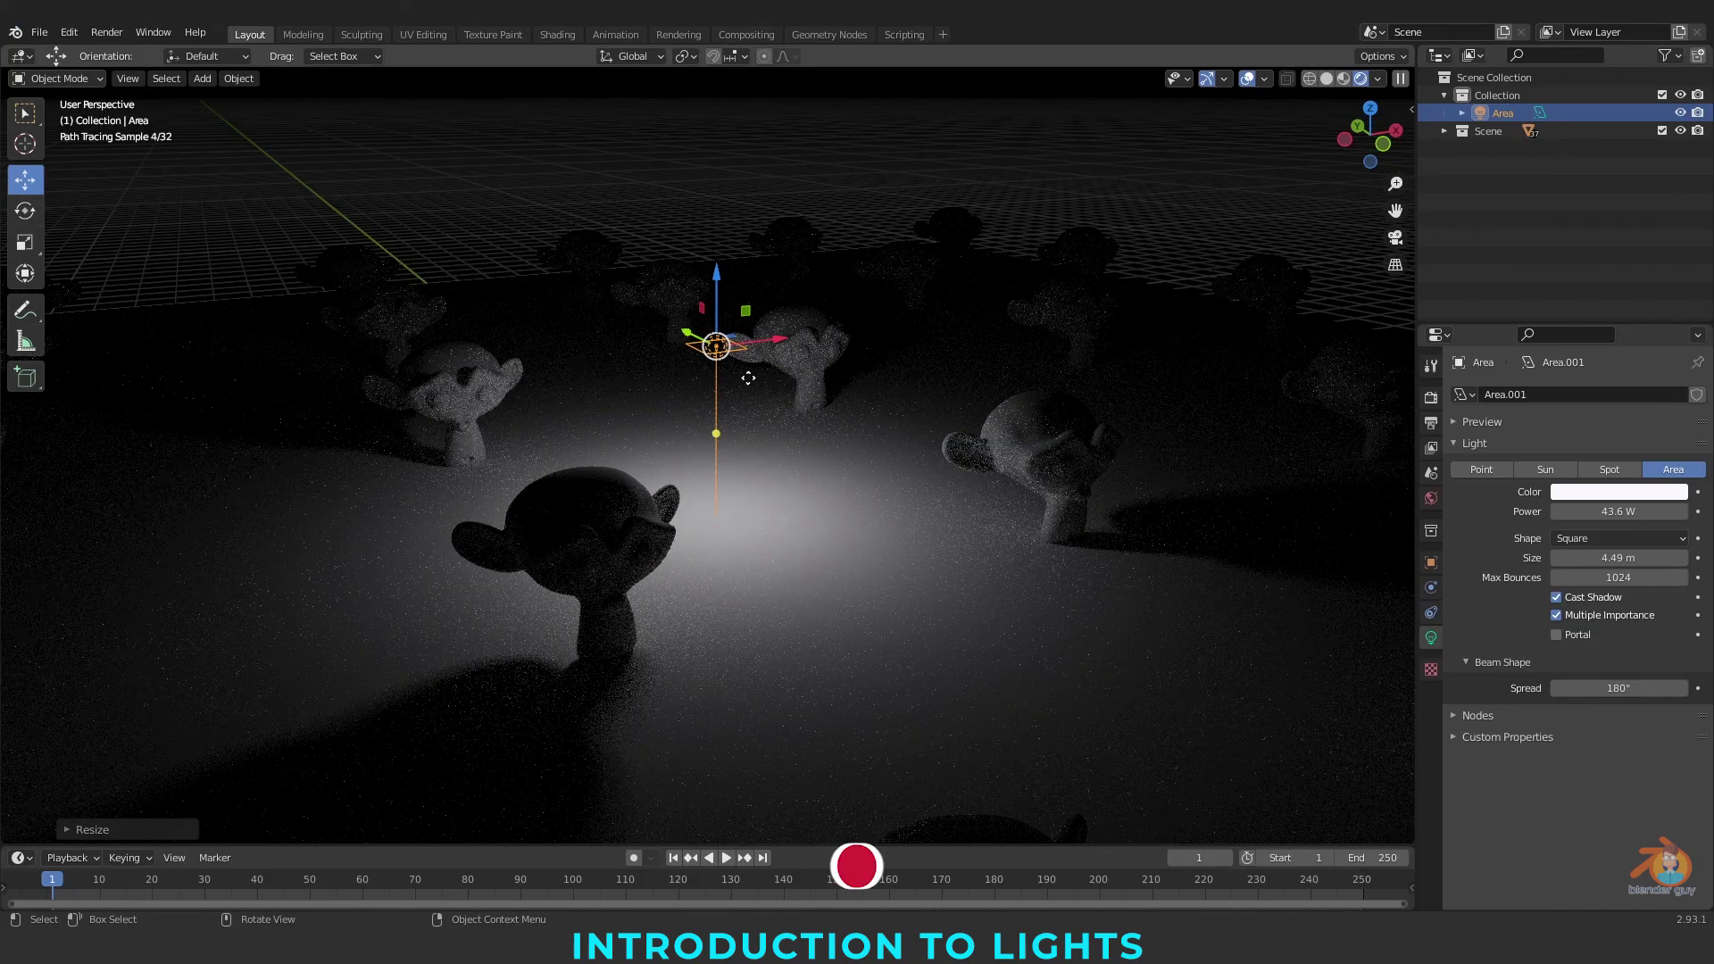
left_click_drag(686, 328, 820, 398)
left_click_drag(892, 410, 838, 433)
left_click(789, 368)
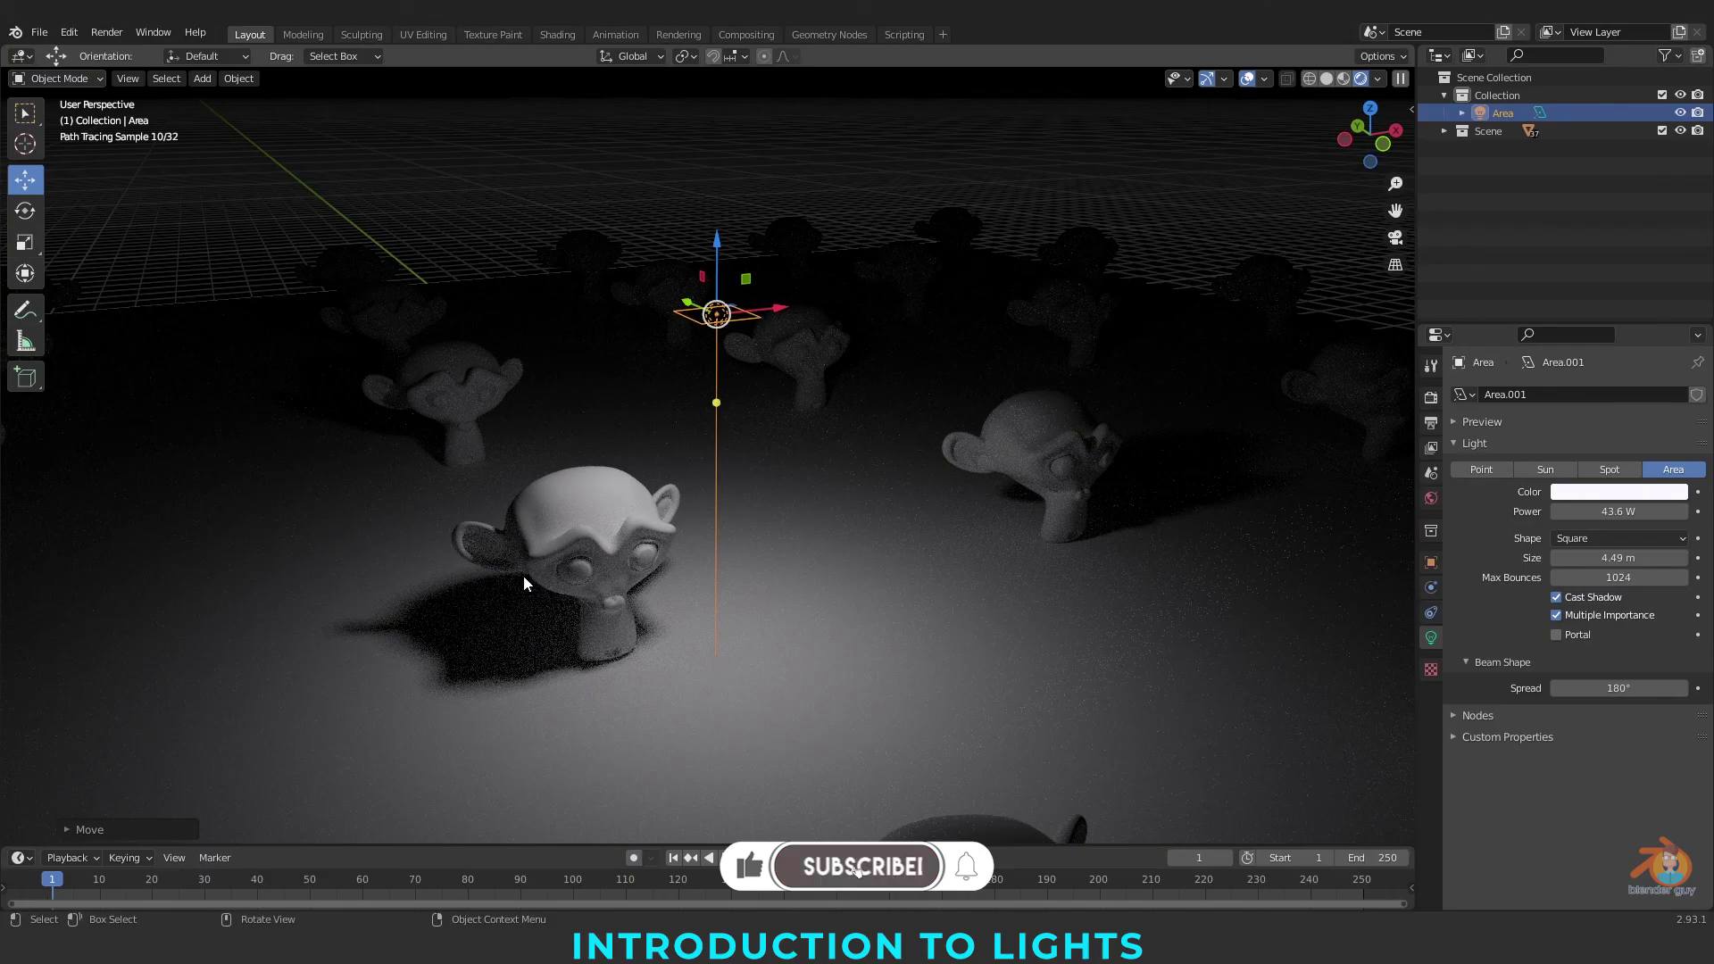
key("s")
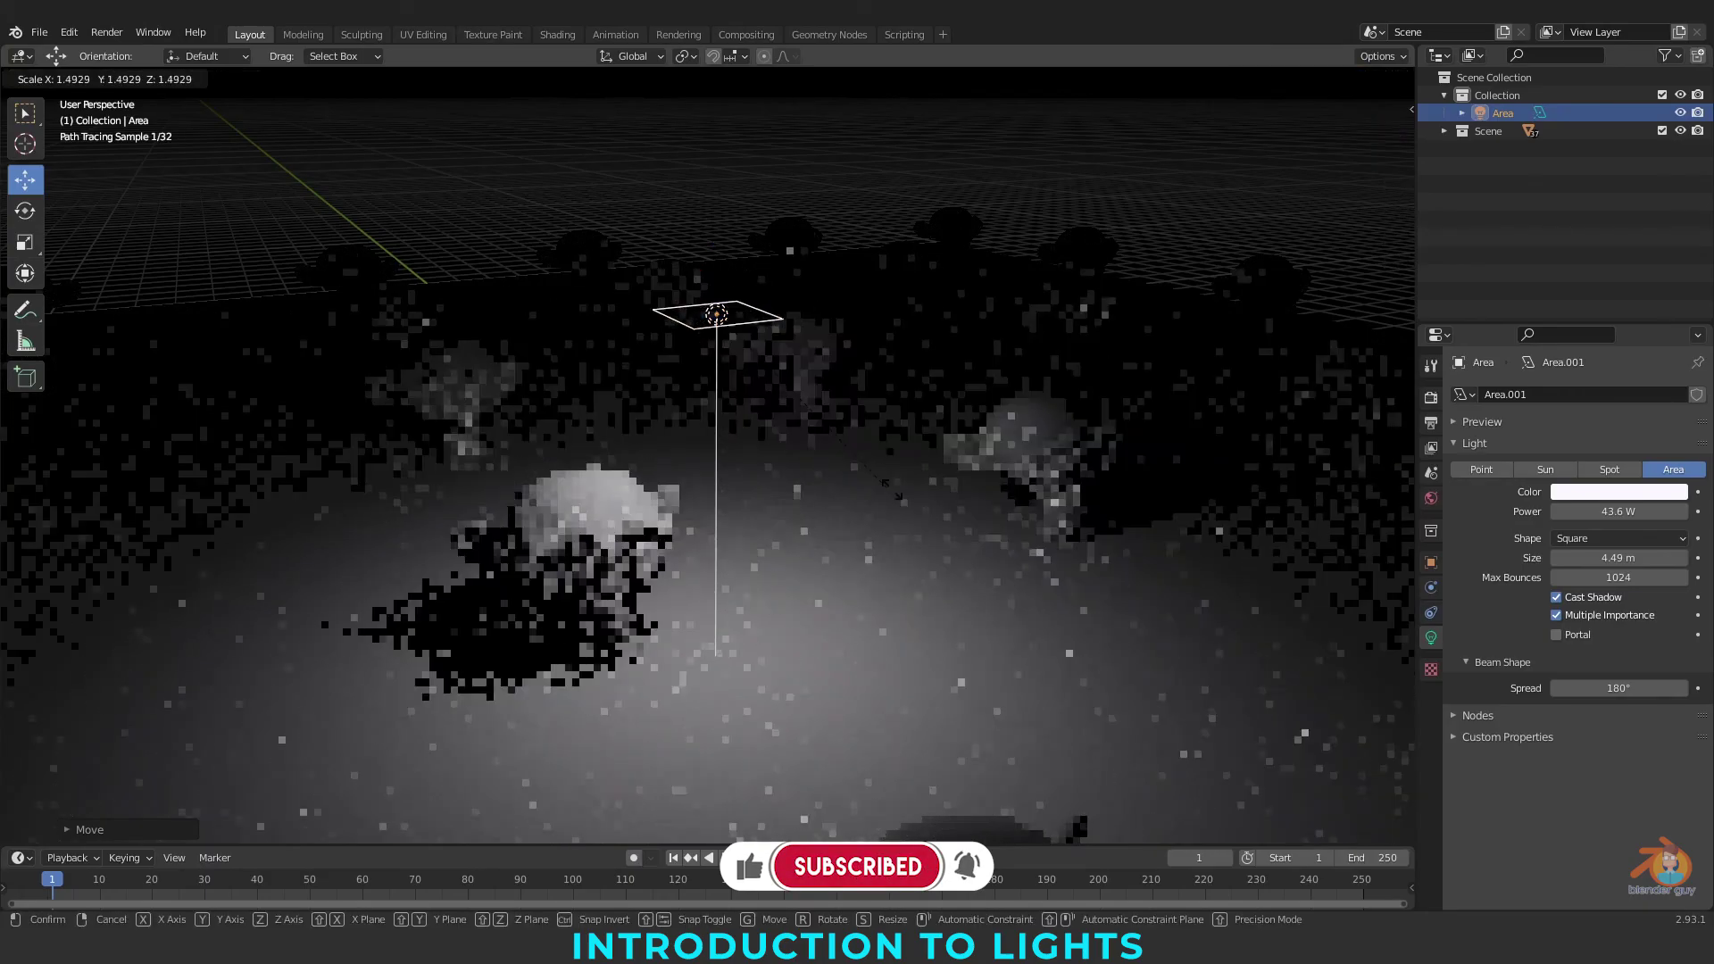
left_click(543, 605)
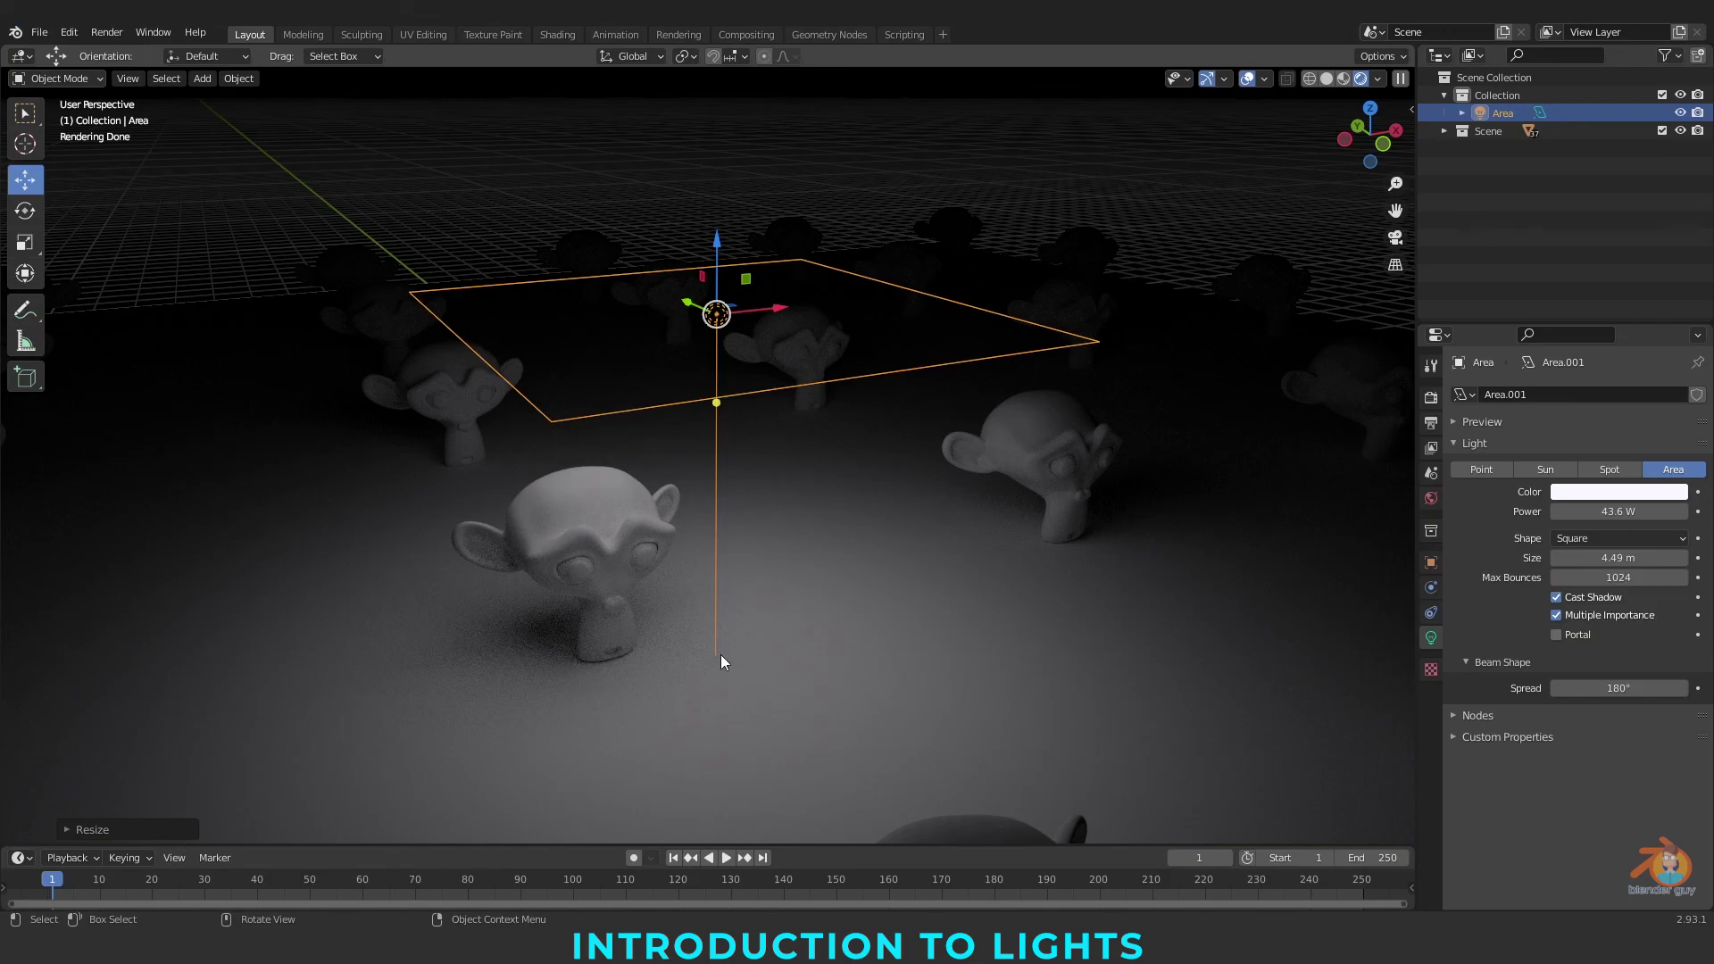
Scale the Area light down to a medium-sized panel, and turn Cast Shadow off and on again
key("s")
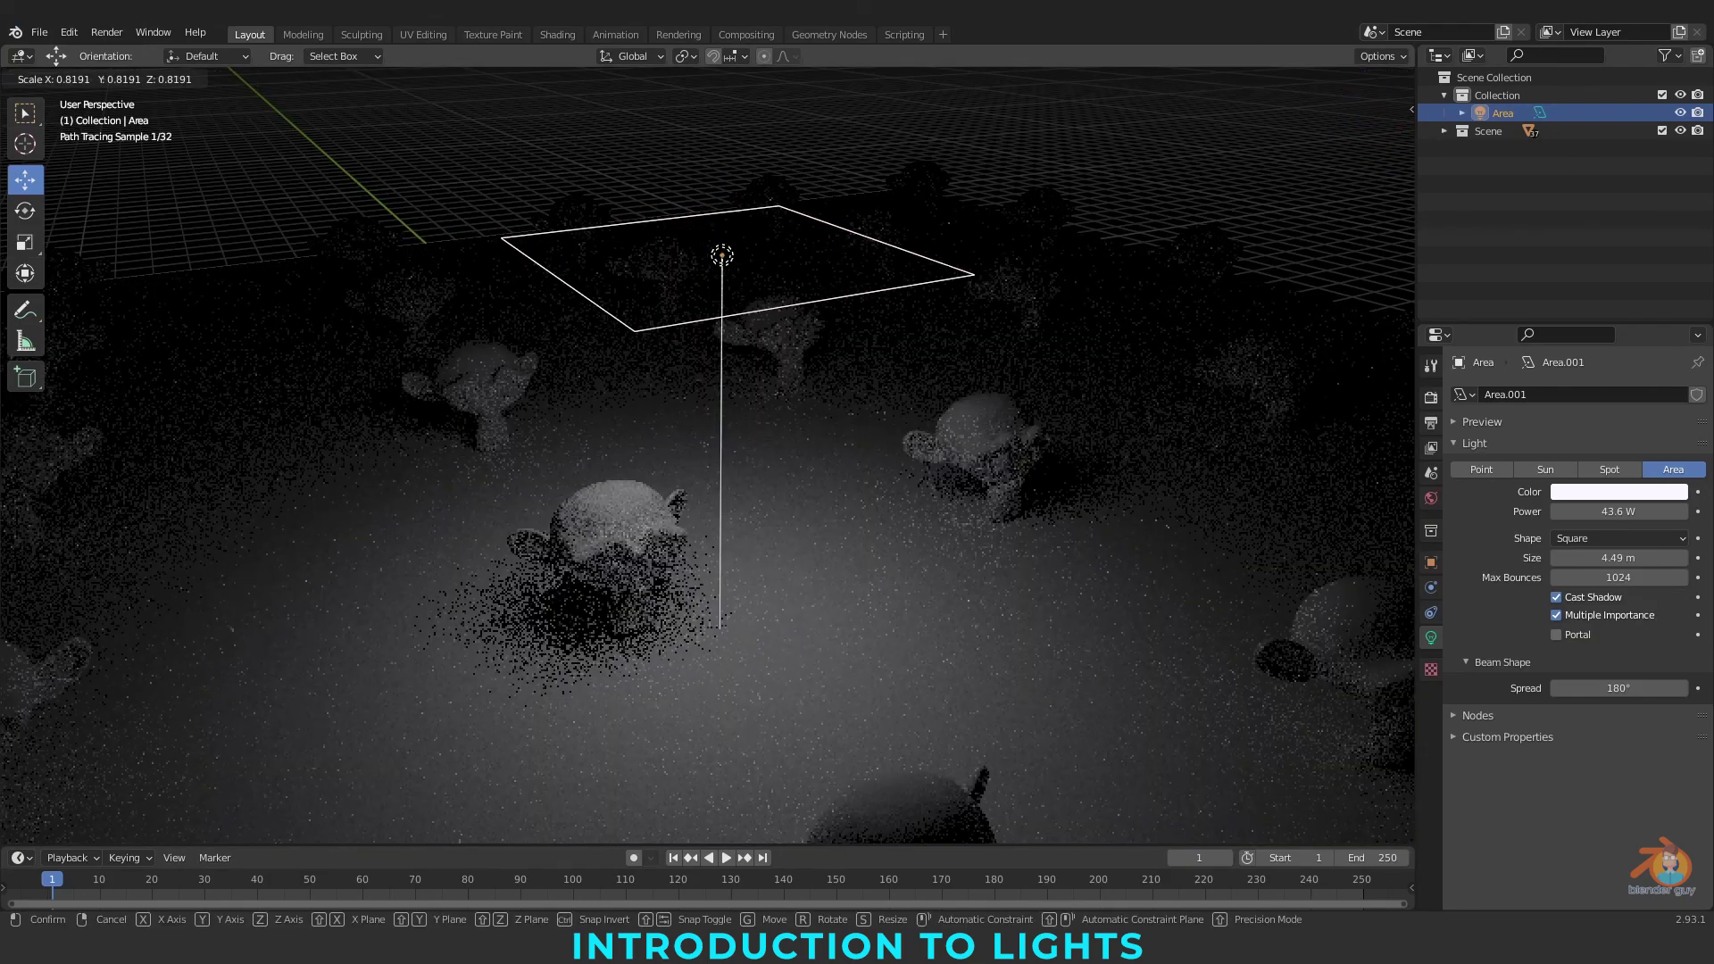
left_click(625, 239)
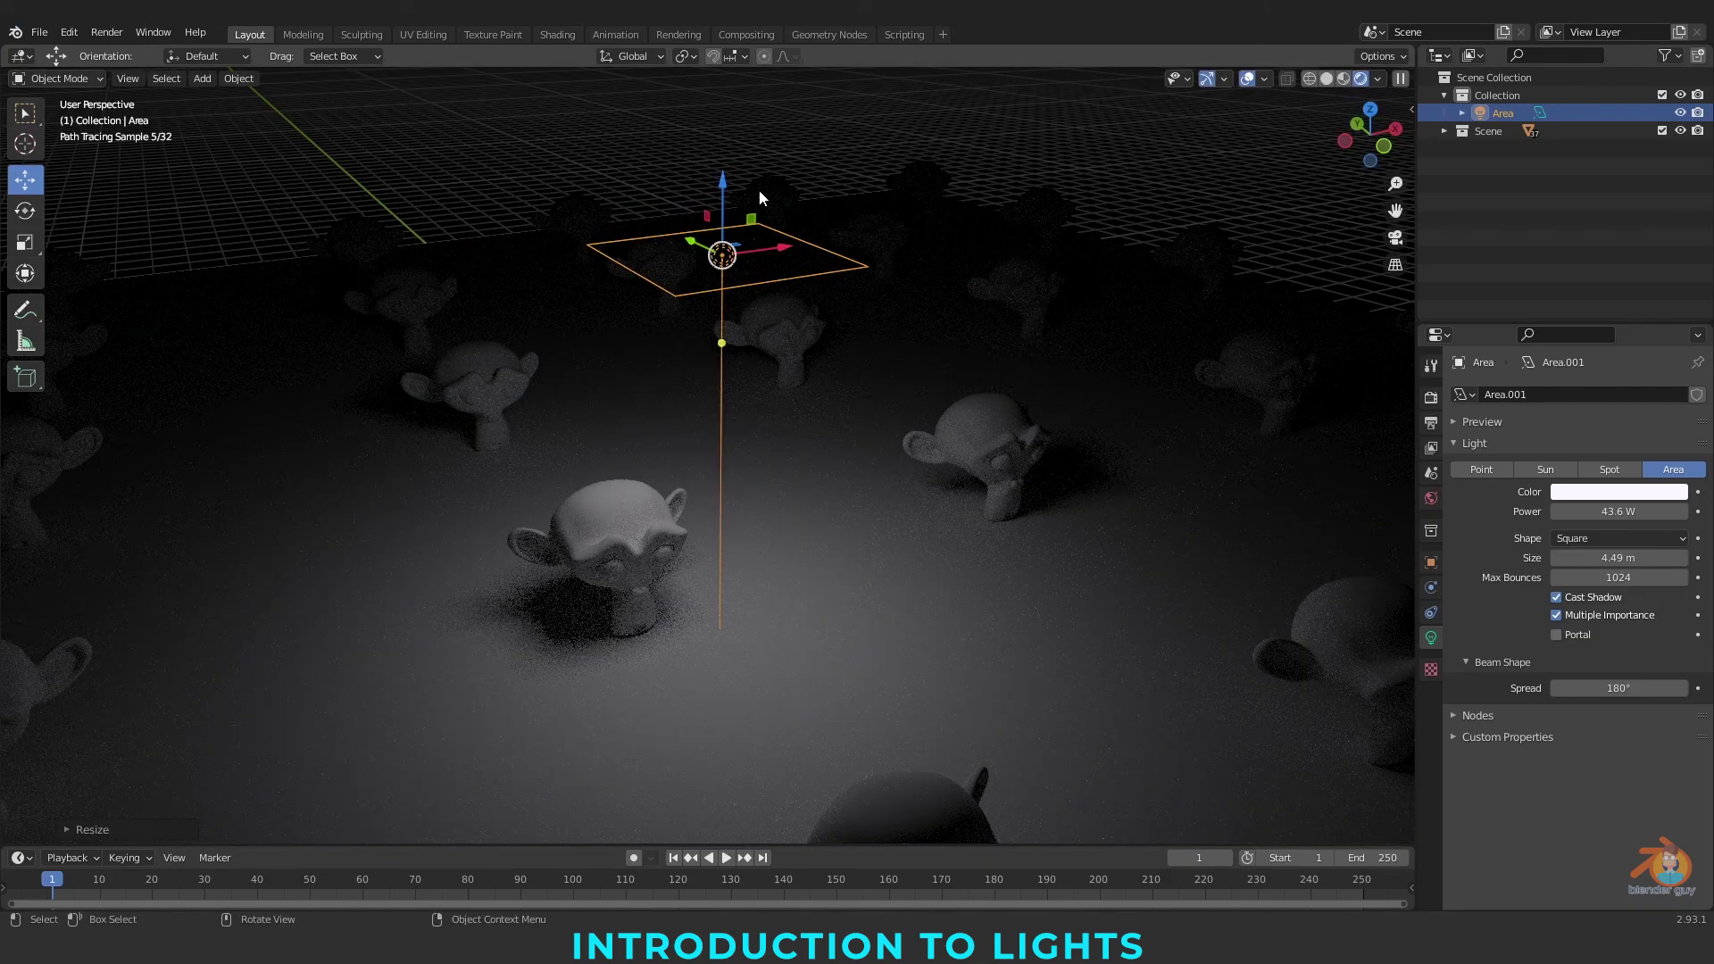
left_click(1605, 596)
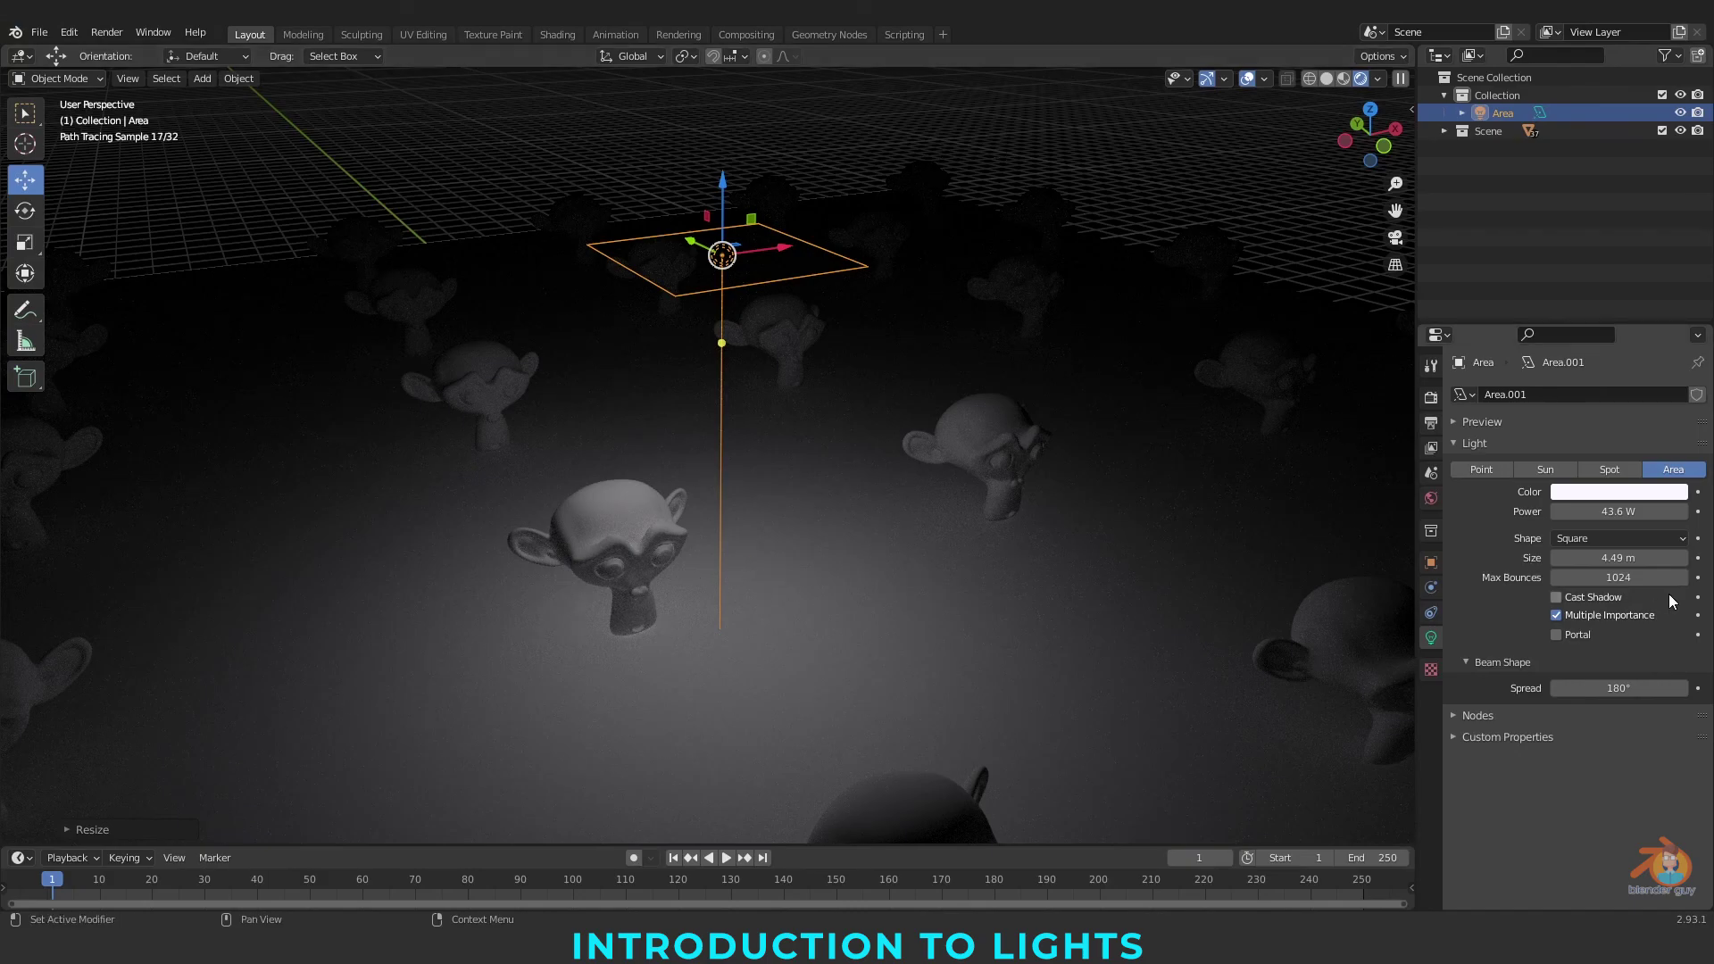
left_click(1607, 599)
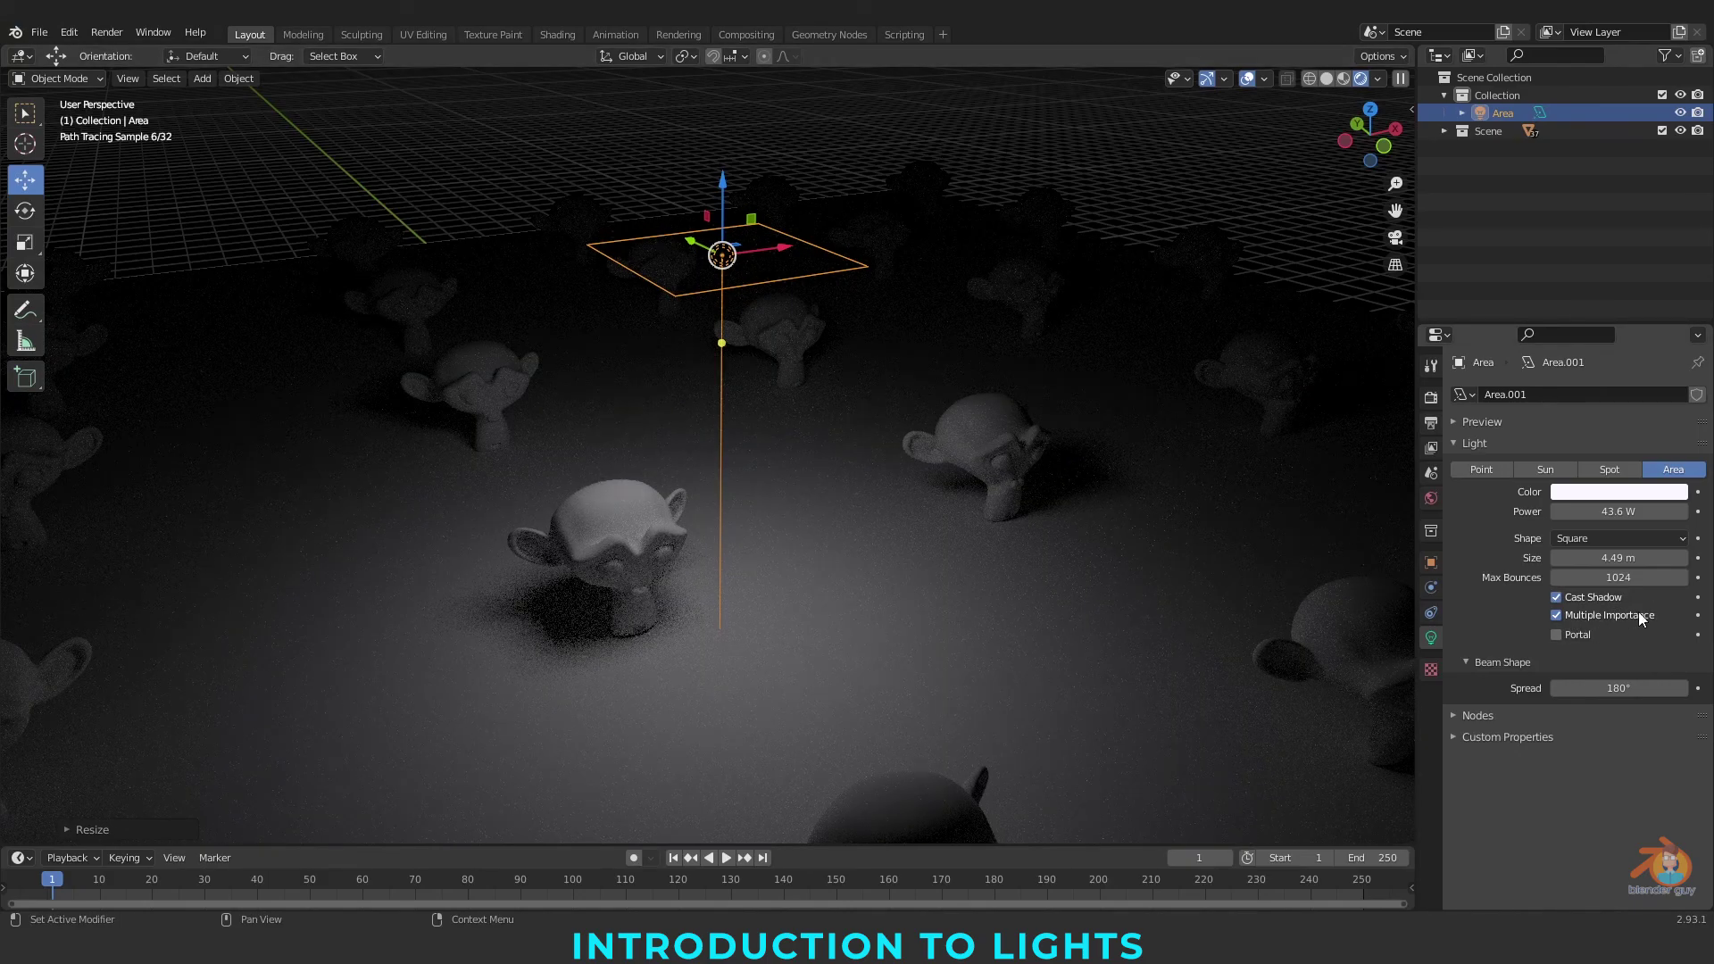
Give the floor plane its own copy of the material and set its Roughness to 0
left_click(549, 494)
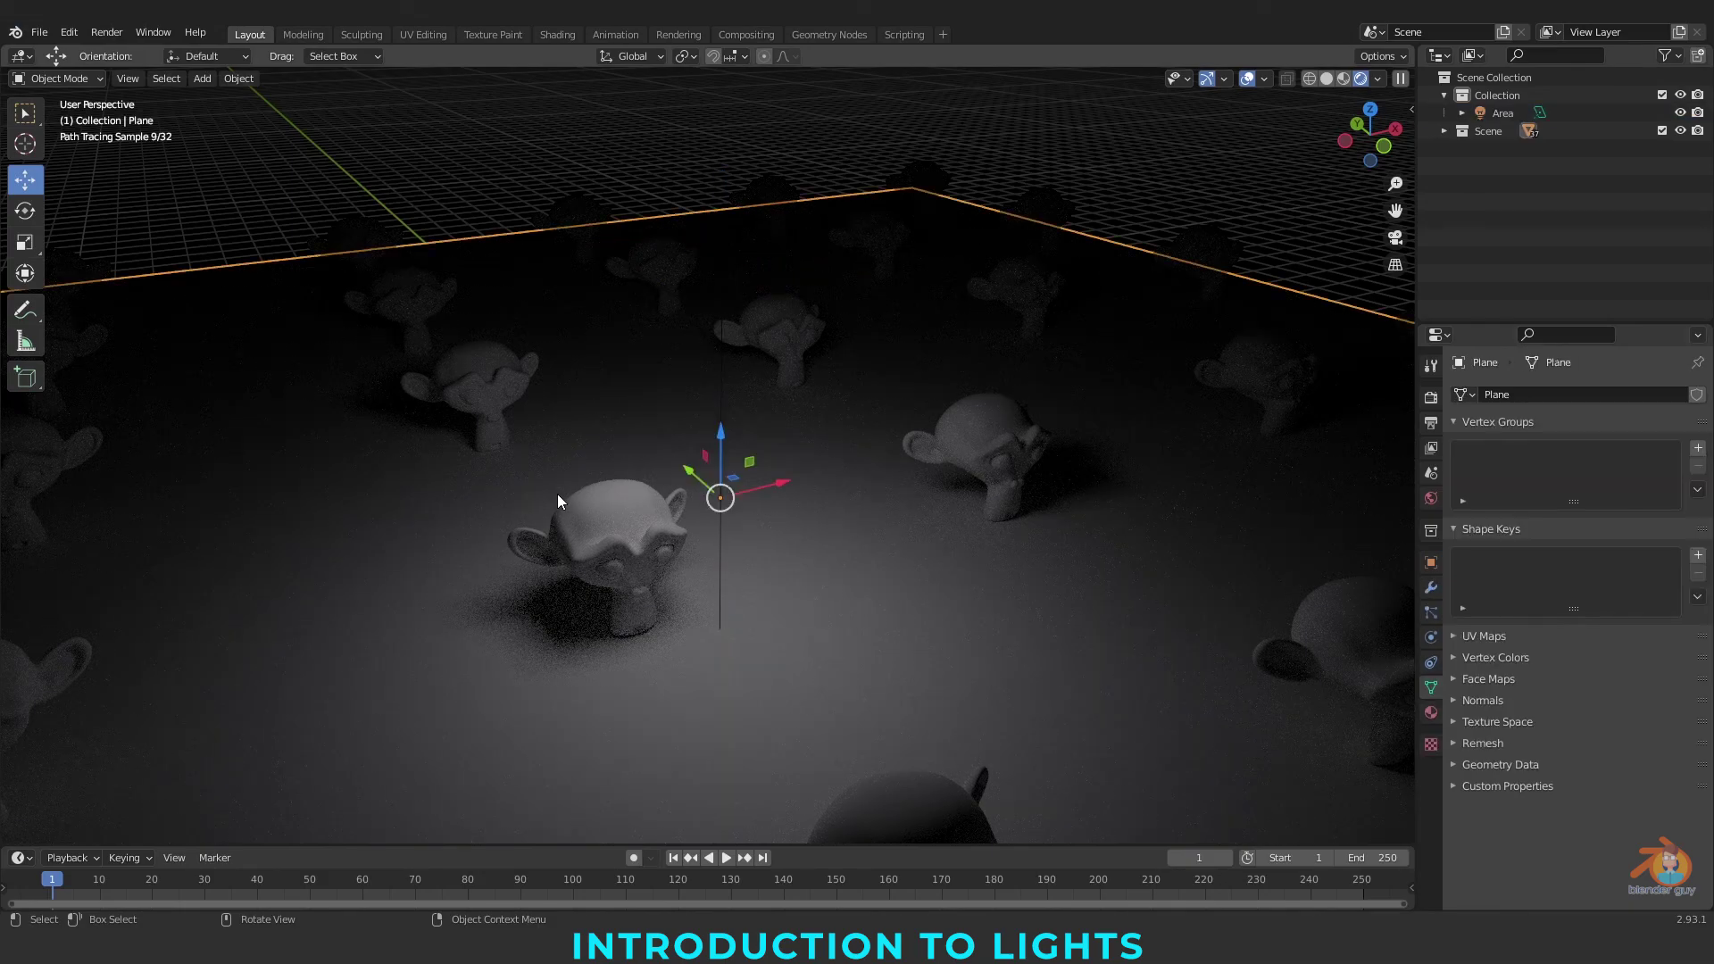
left_click(1431, 711)
left_click(1572, 452)
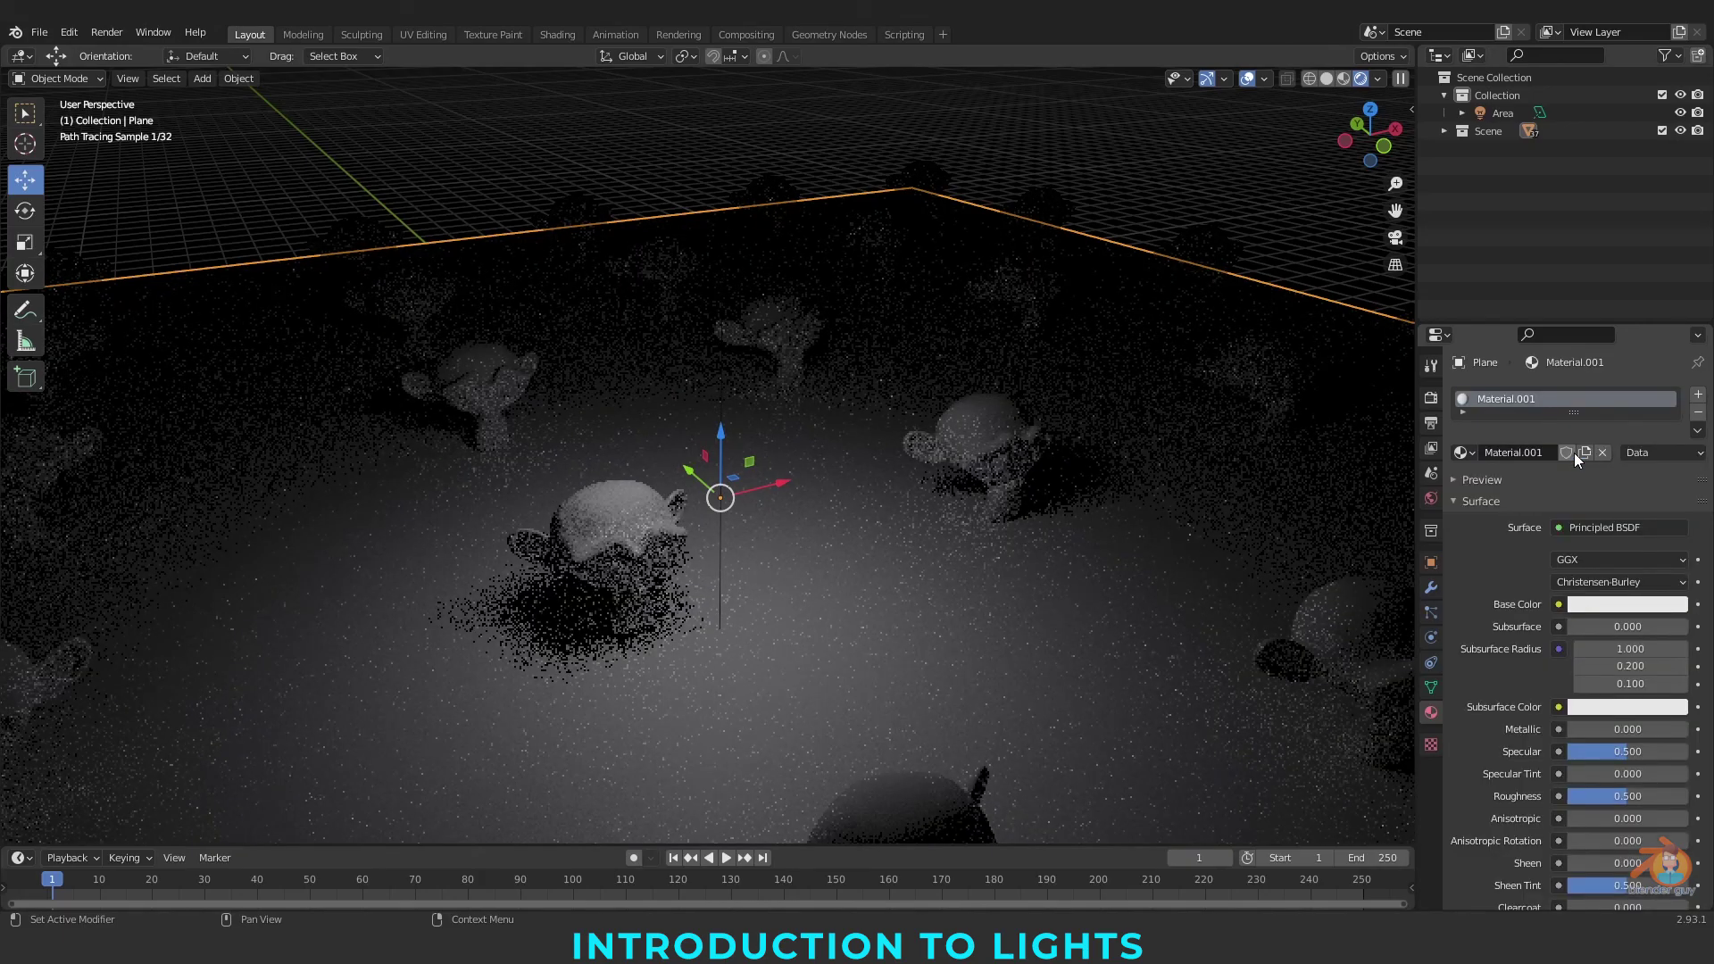
left_click_drag(1626, 795, 1567, 795)
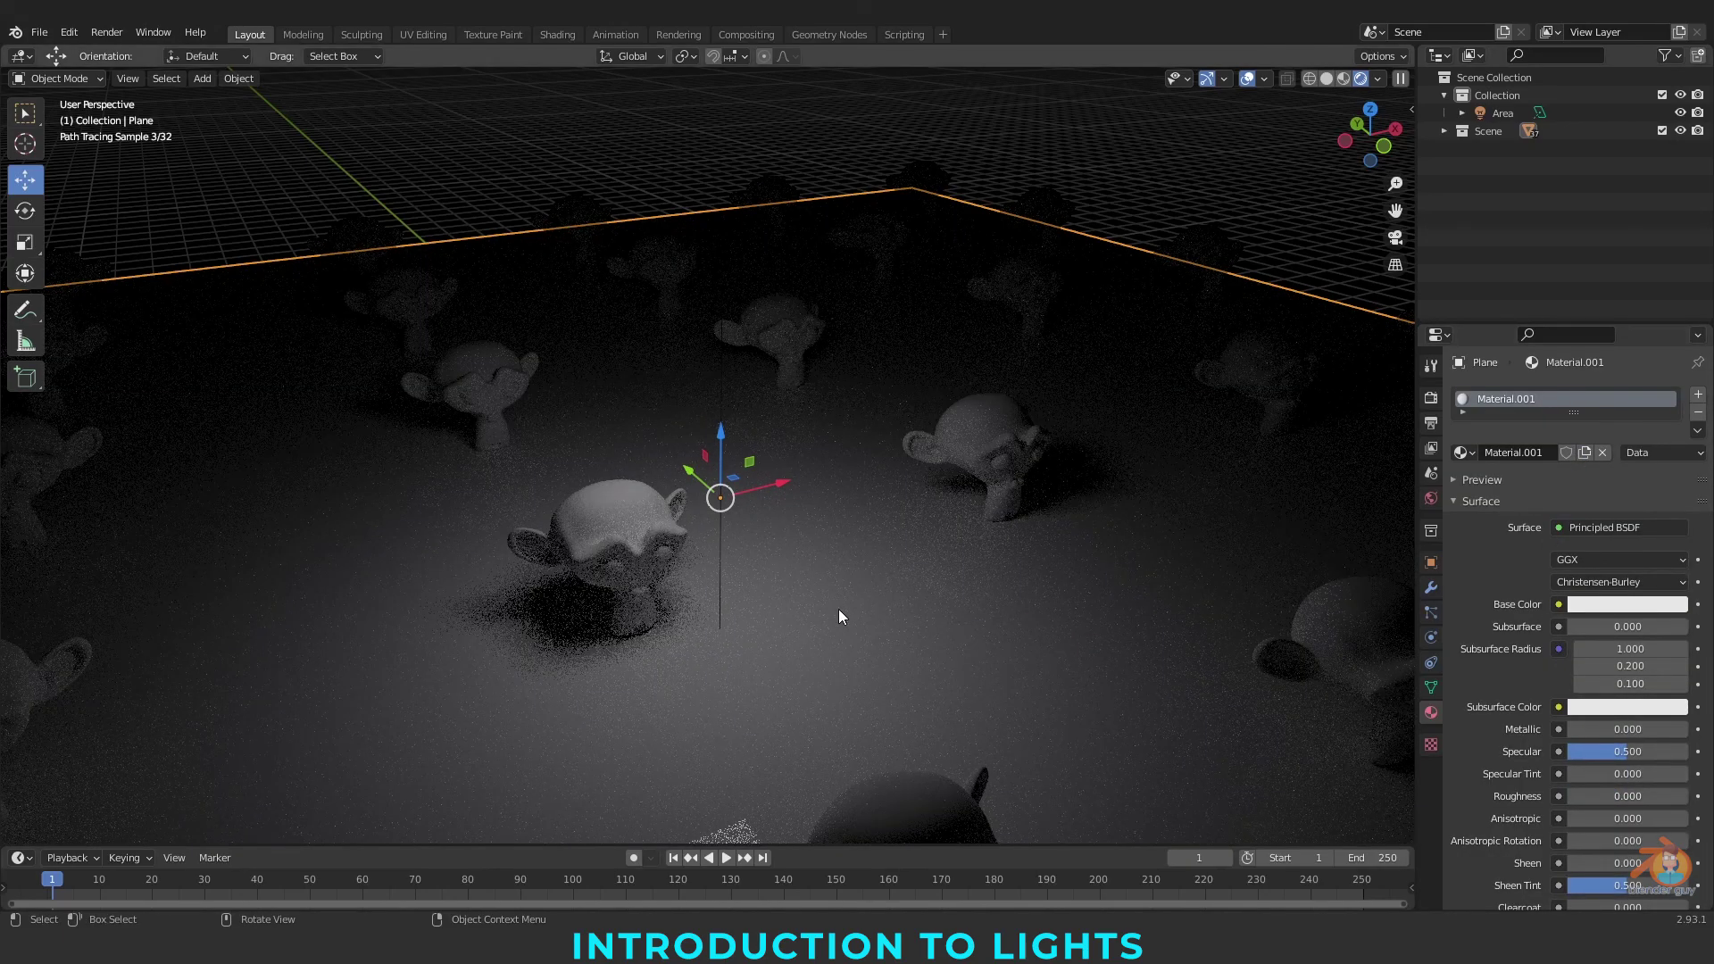
Turn off Multiple Importance for the Area light to compare its reflection on the glossy floor
scroll(838, 609, "down", 3)
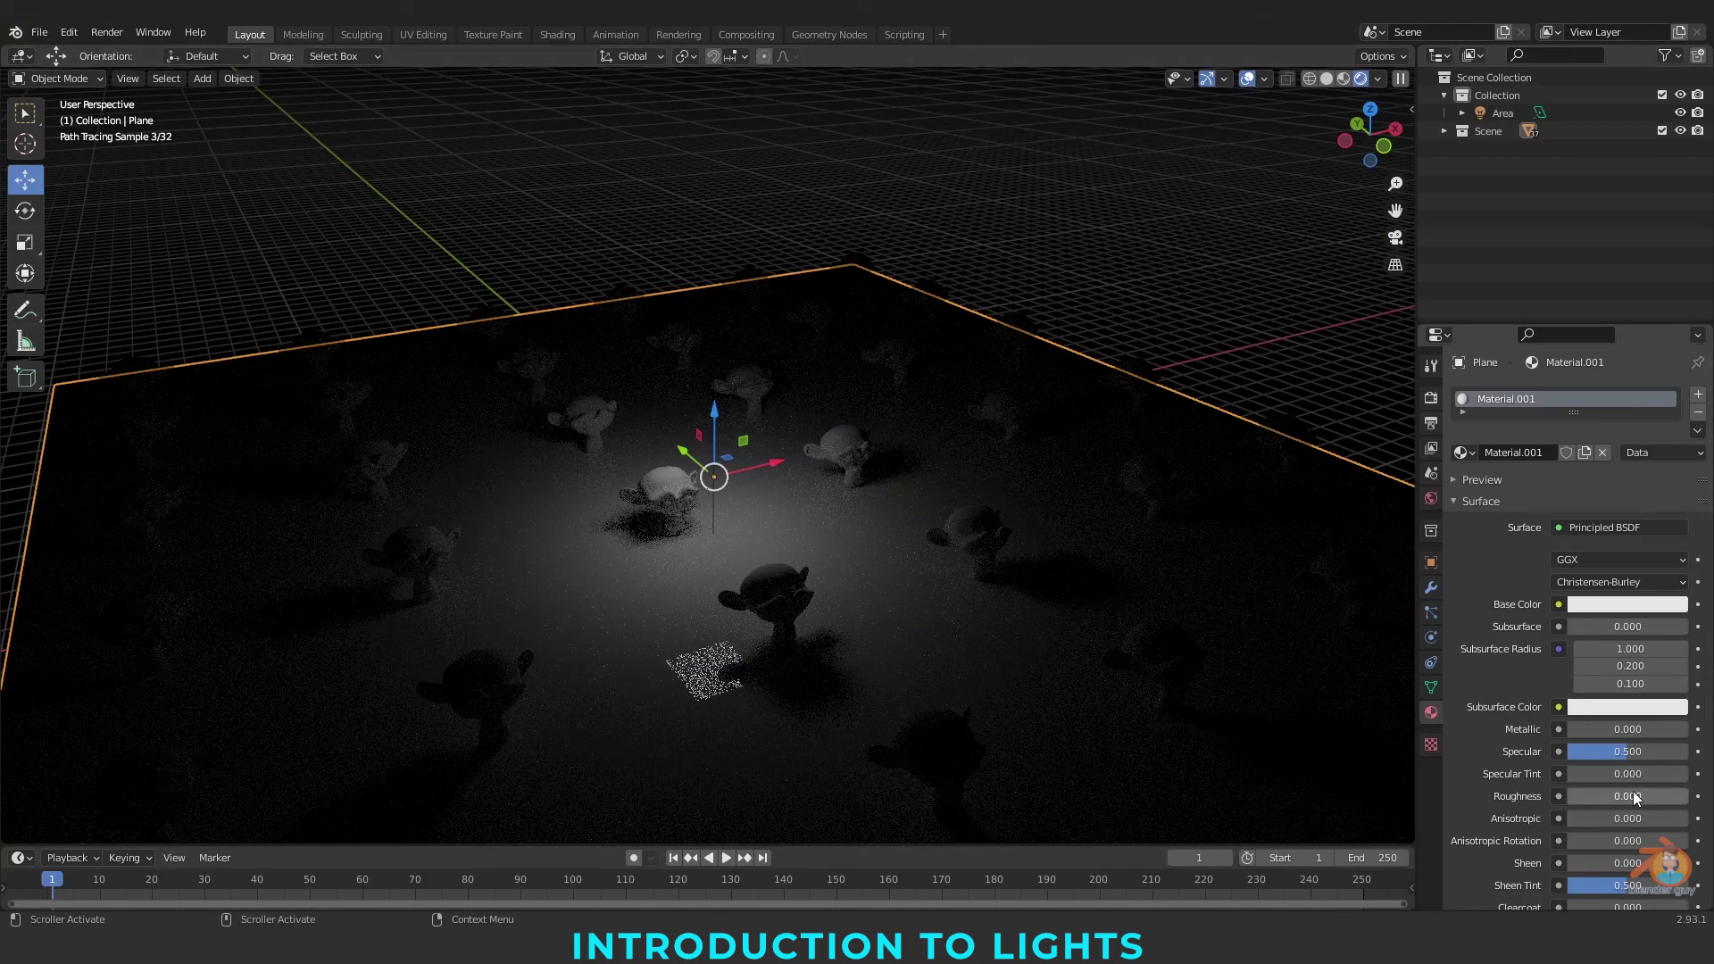
scroll(637, 647, "up", 5)
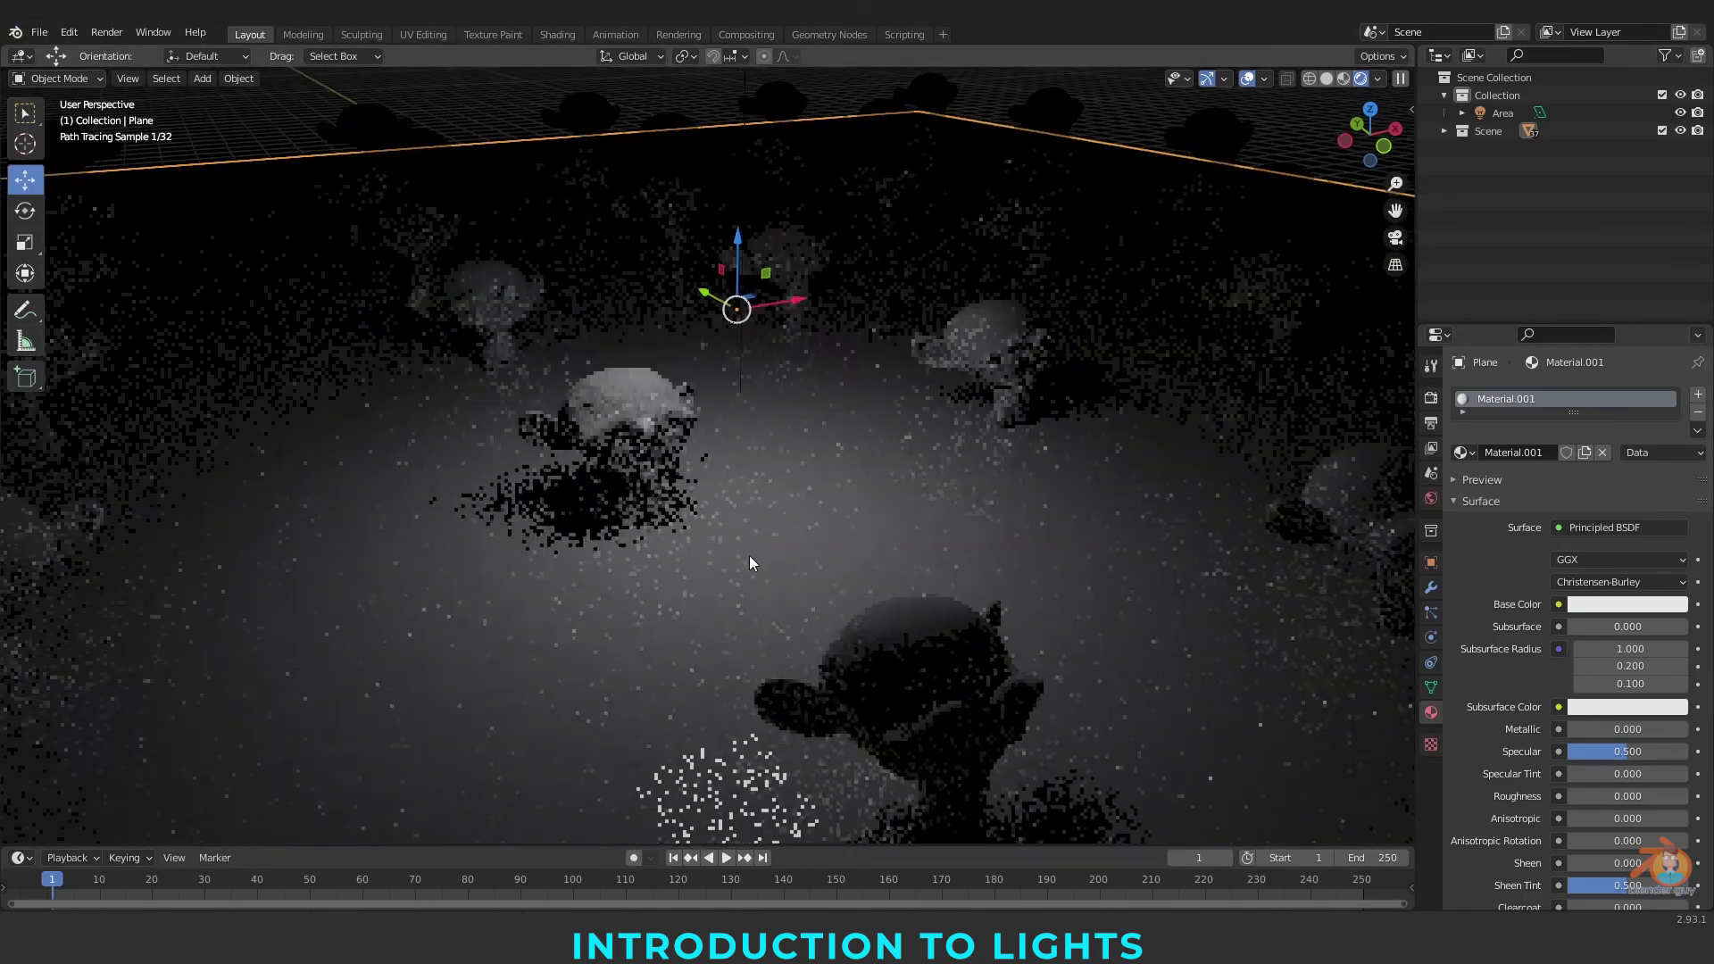
left_click(1503, 112)
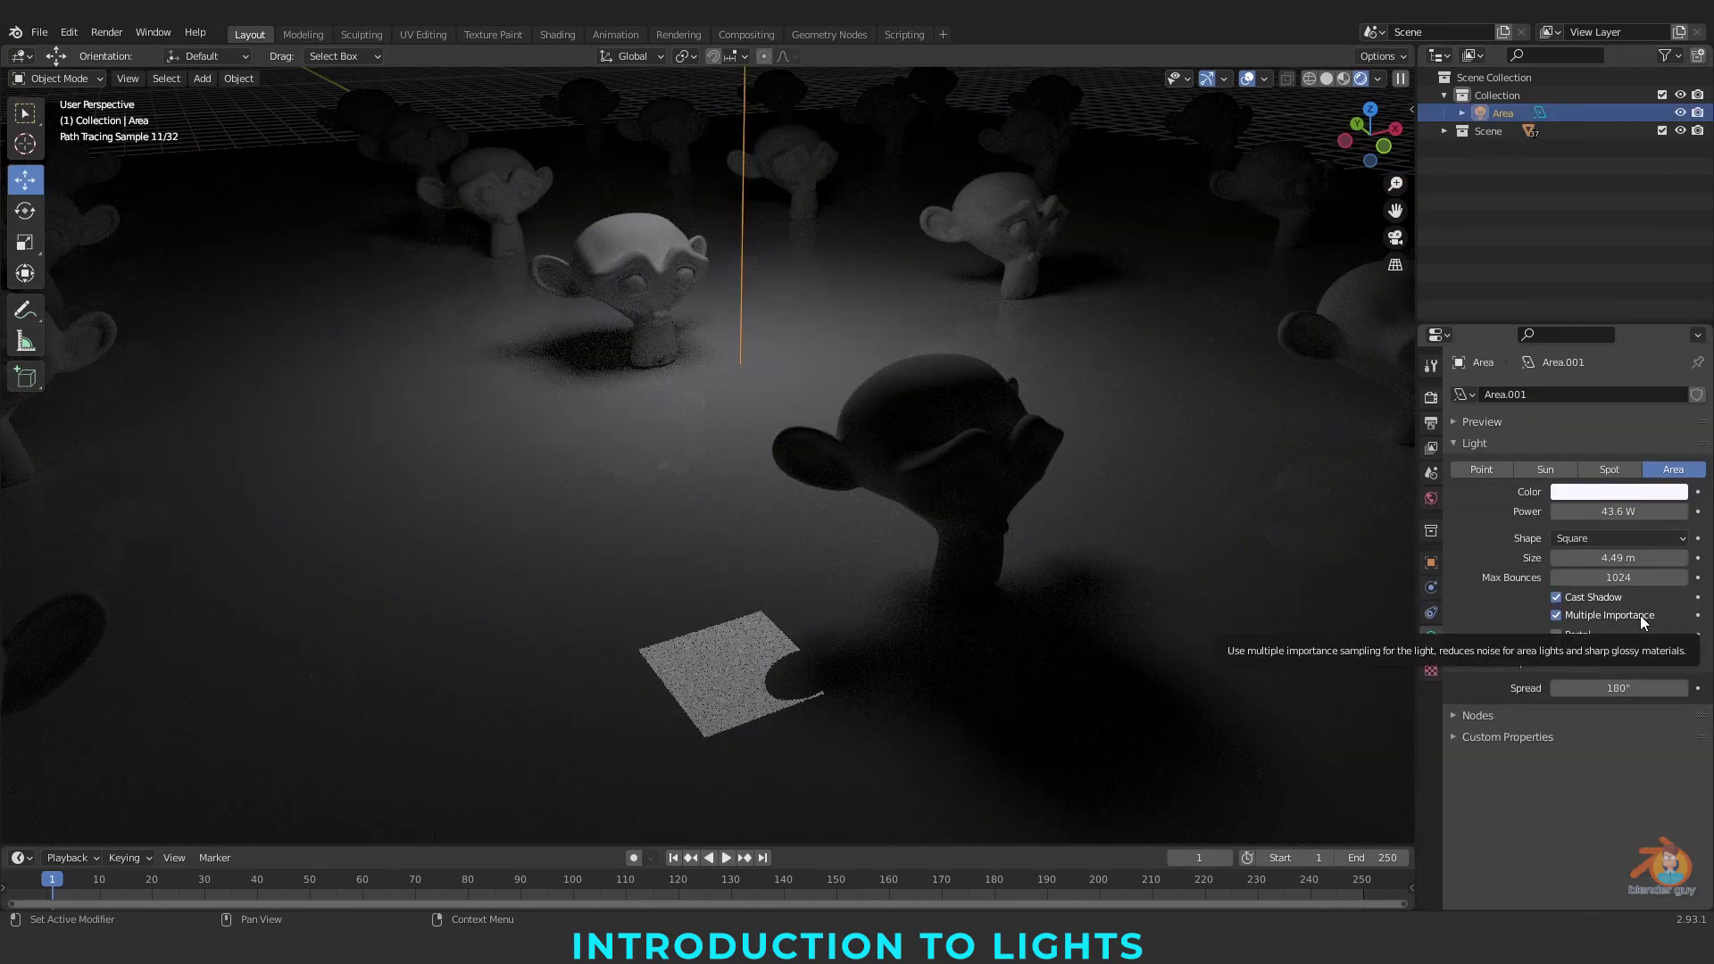
left_click(1640, 614)
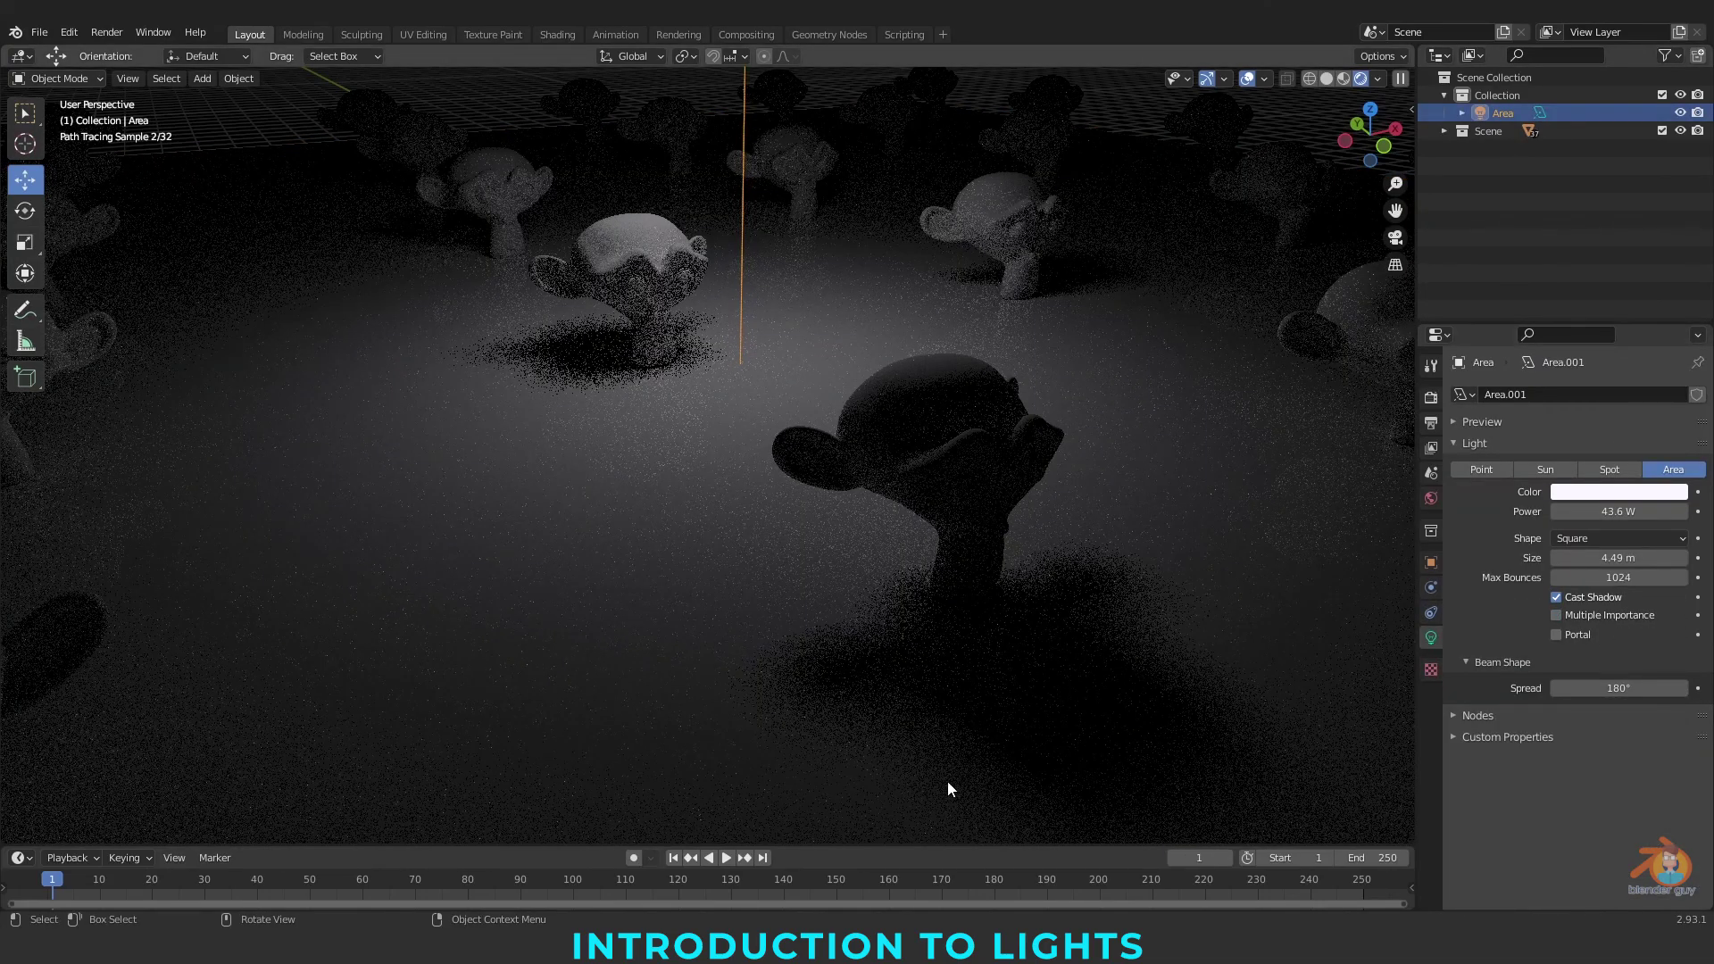
Turn Multiple Importance on and off again for the Area light to compare its reflection on the floor
left_click(1609, 615)
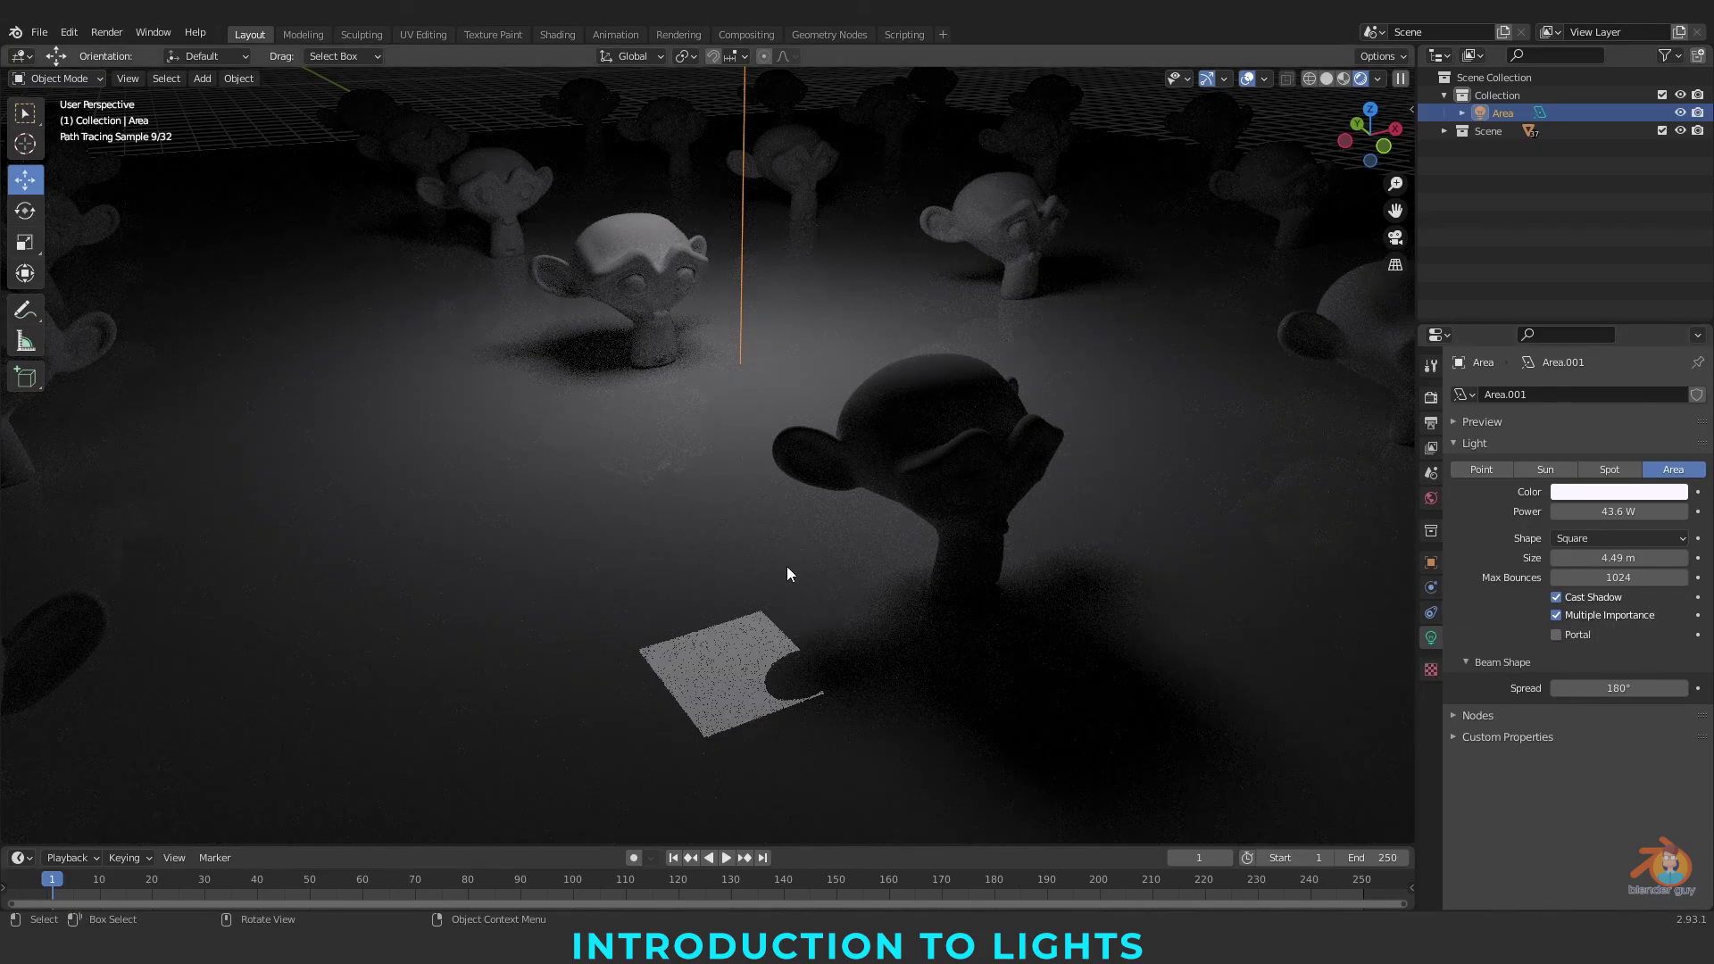
left_click(1617, 614)
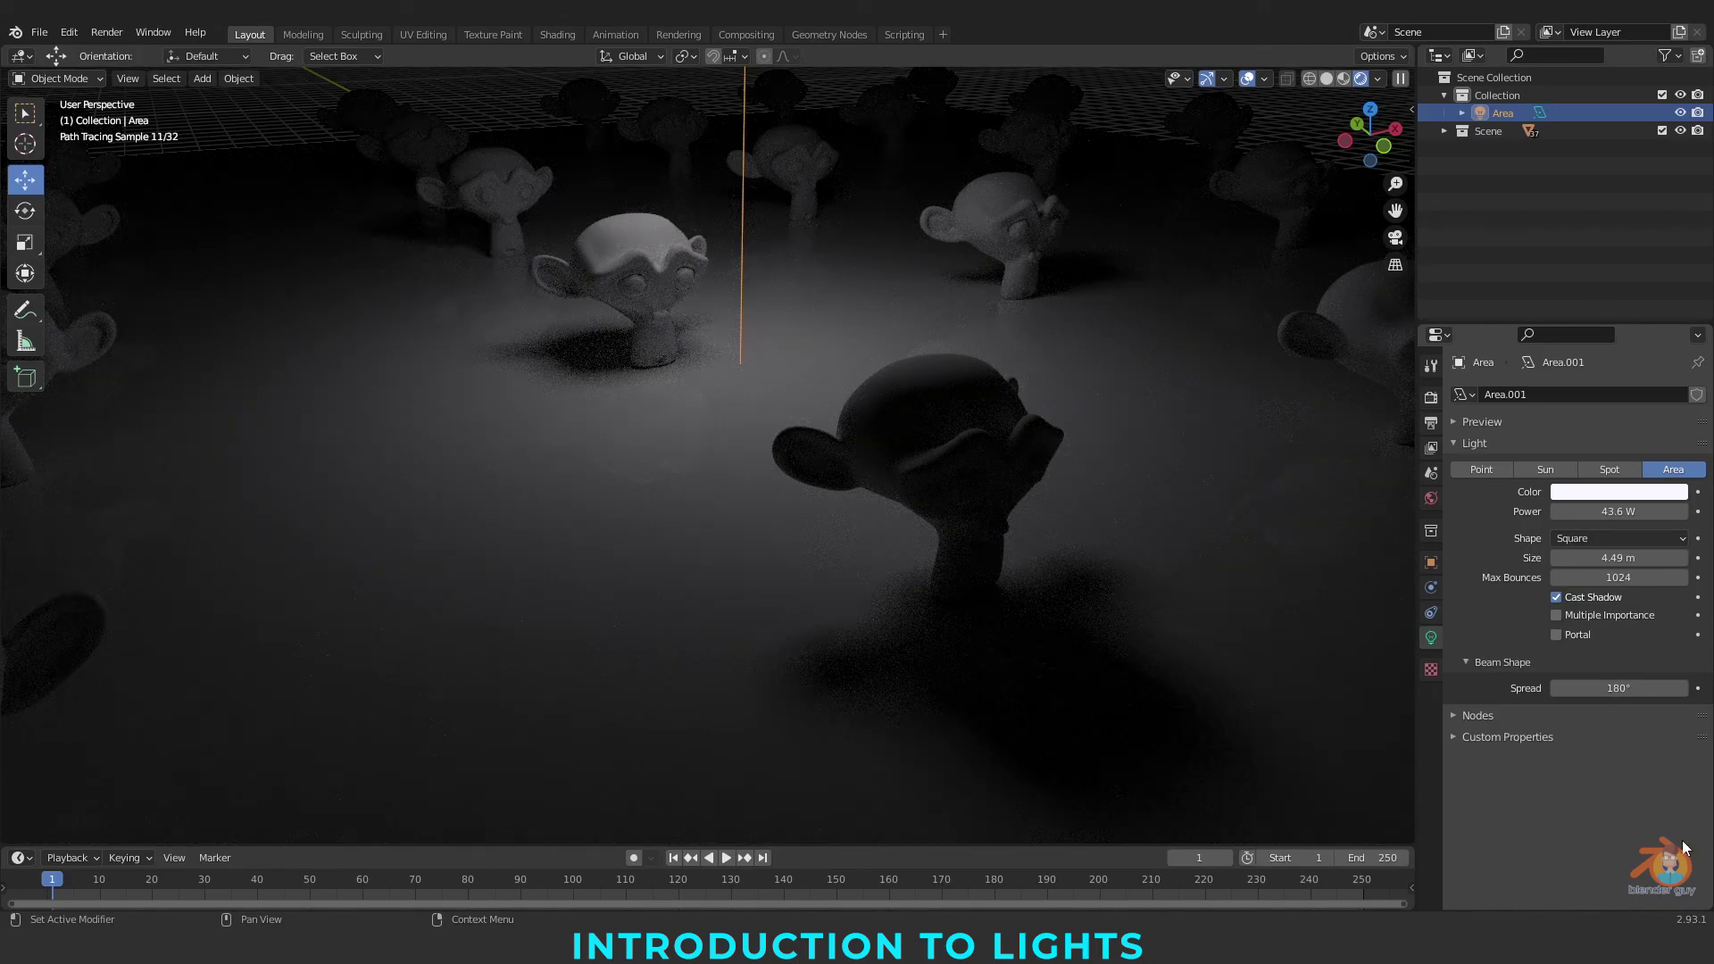
middle_click_drag(1262, 795, 843, 674)
scroll(901, 420, "up", 4)
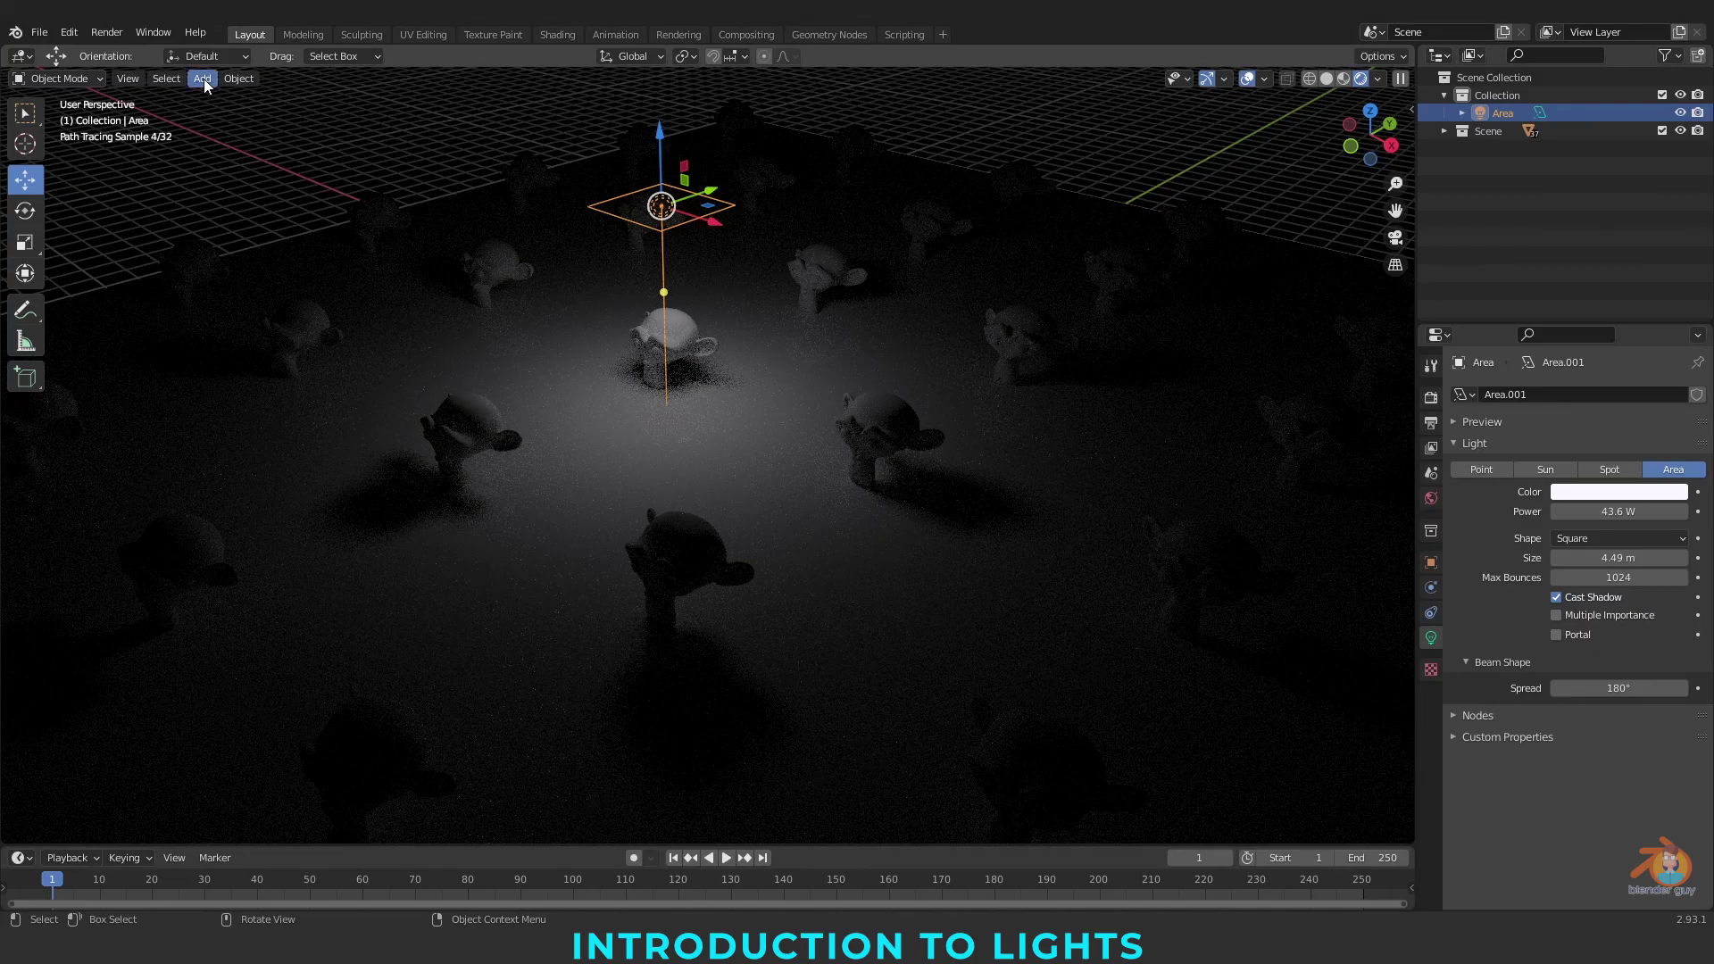
scroll(676, 493, "down", 4)
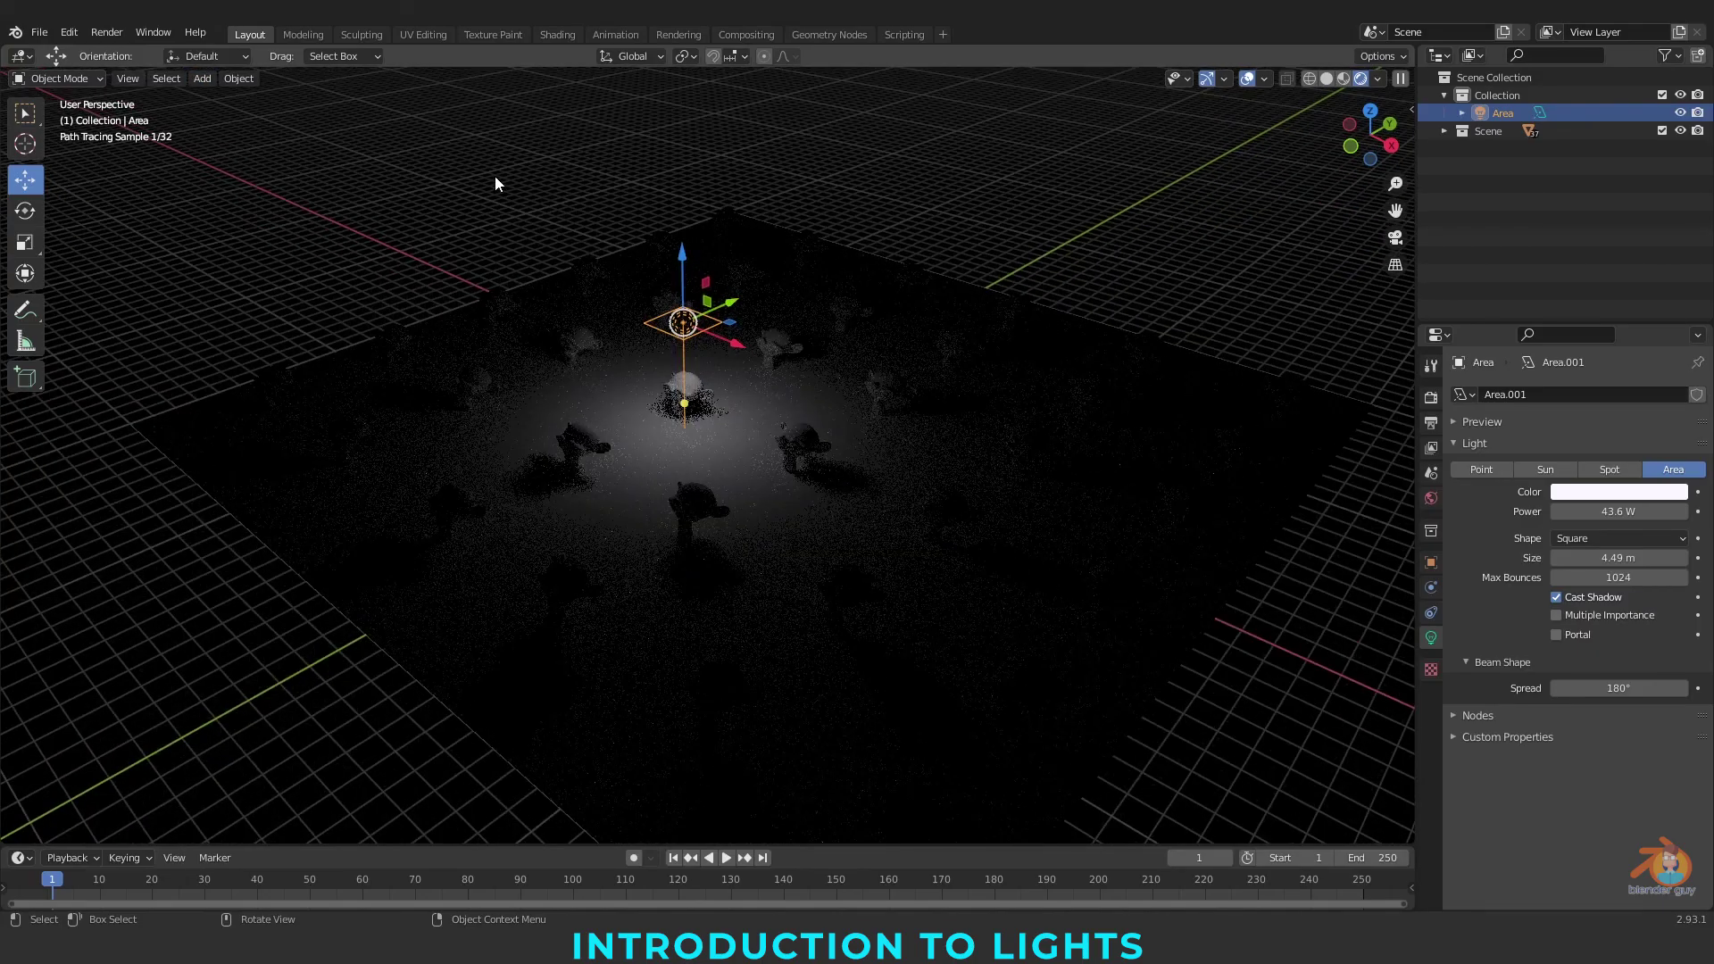
scroll(693, 503, "up", 4)
middle_click_drag(694, 503, 740, 521)
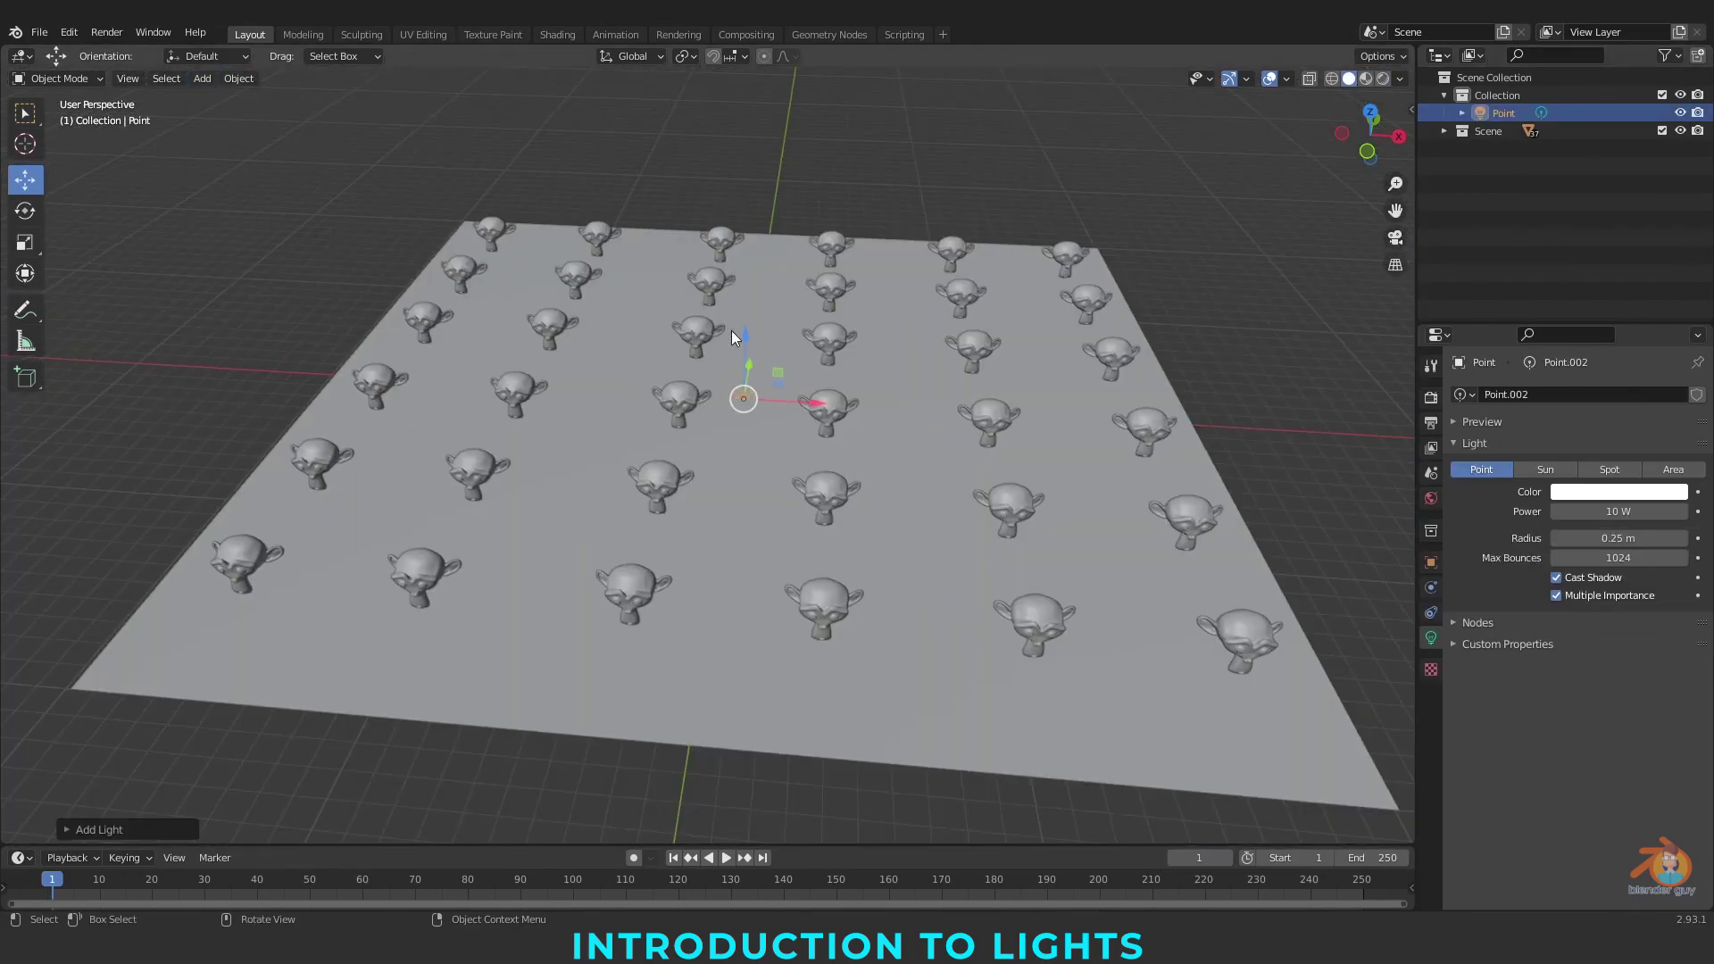
Add a Sun, a Spot and an Area light and raise them above the grid of monkeys
left_click(202, 78)
mouse_move(254, 325)
left_click(357, 337)
left_click_drag(744, 330, 775, 799)
left_click(202, 79)
left_click(350, 357)
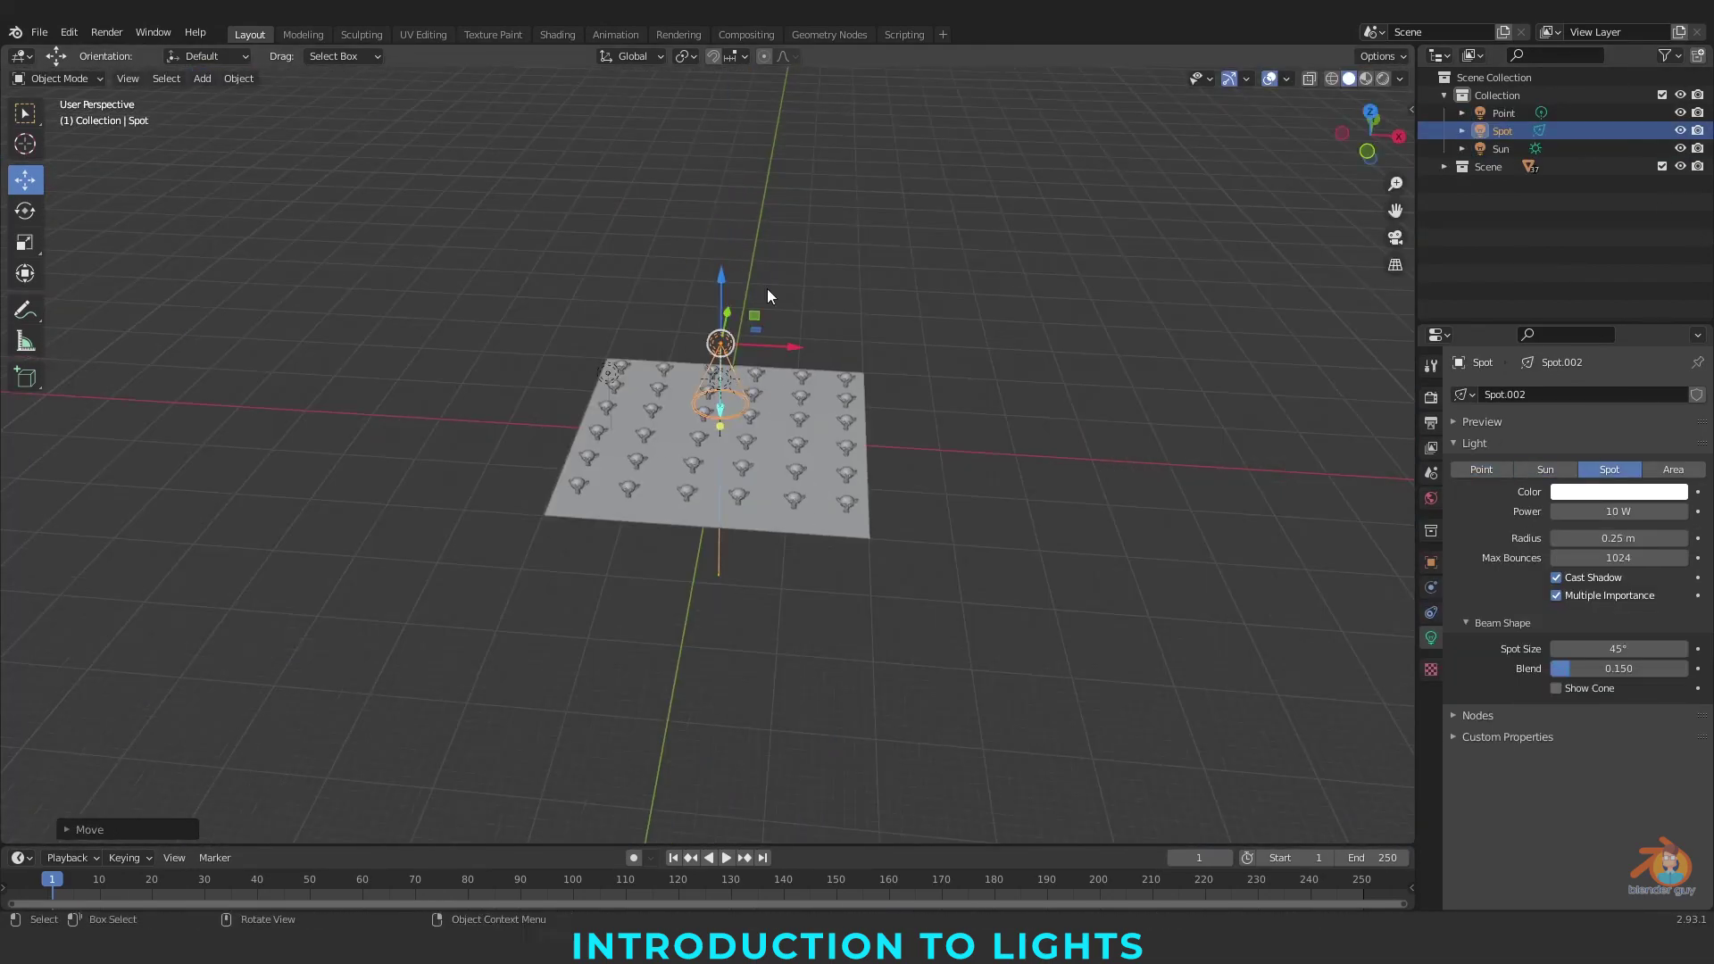
left_click(203, 79)
left_click(362, 379)
key("g")
key("z")
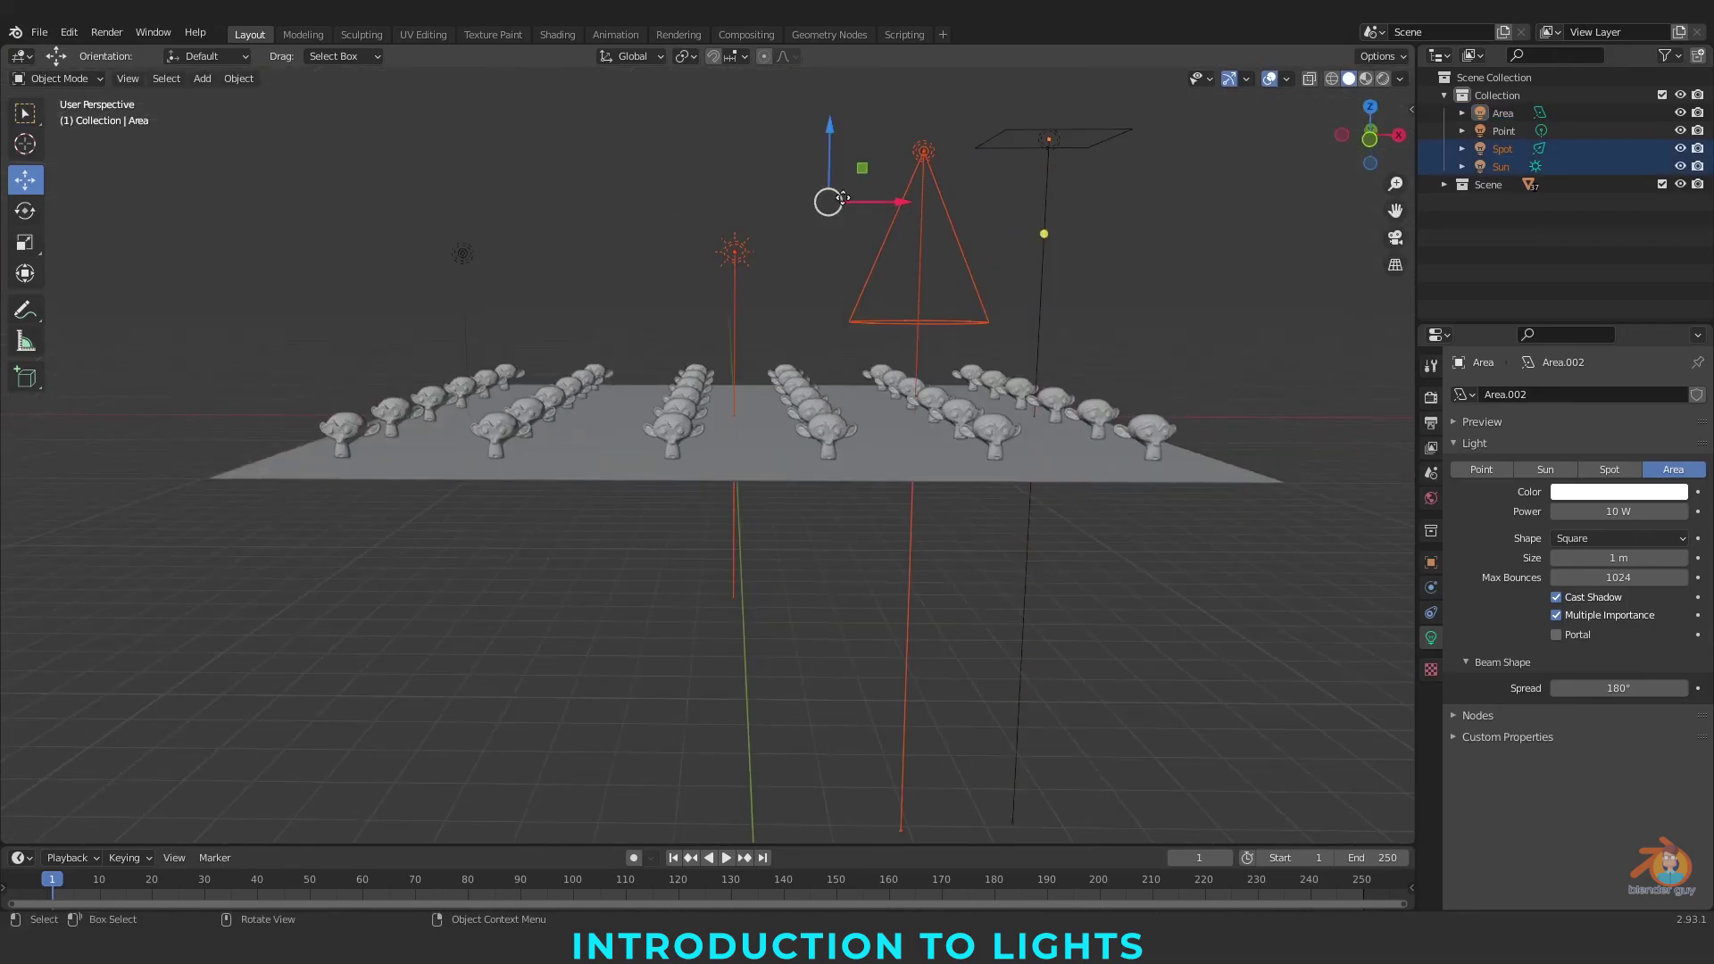
Preview the scene in Rendered shading and set the floor plane's material Roughness to 1
left_click(1502, 112)
key("z")
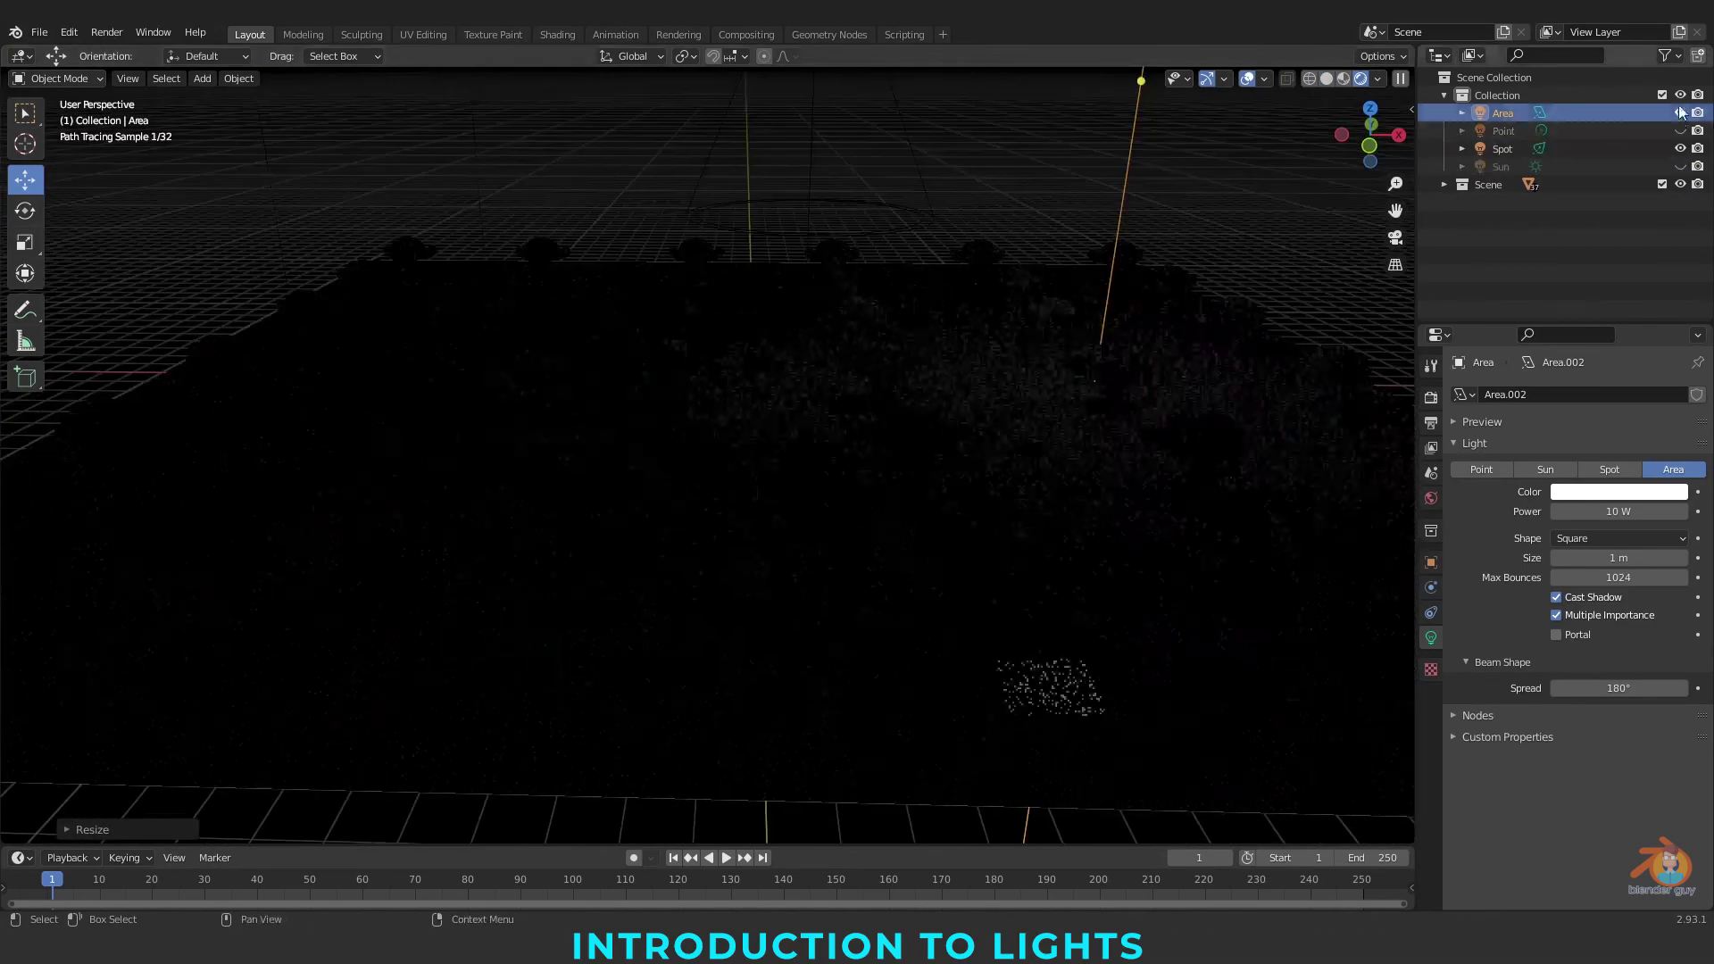
left_click(1680, 113)
left_click(1197, 612)
middle_click_drag(893, 613, 884, 670)
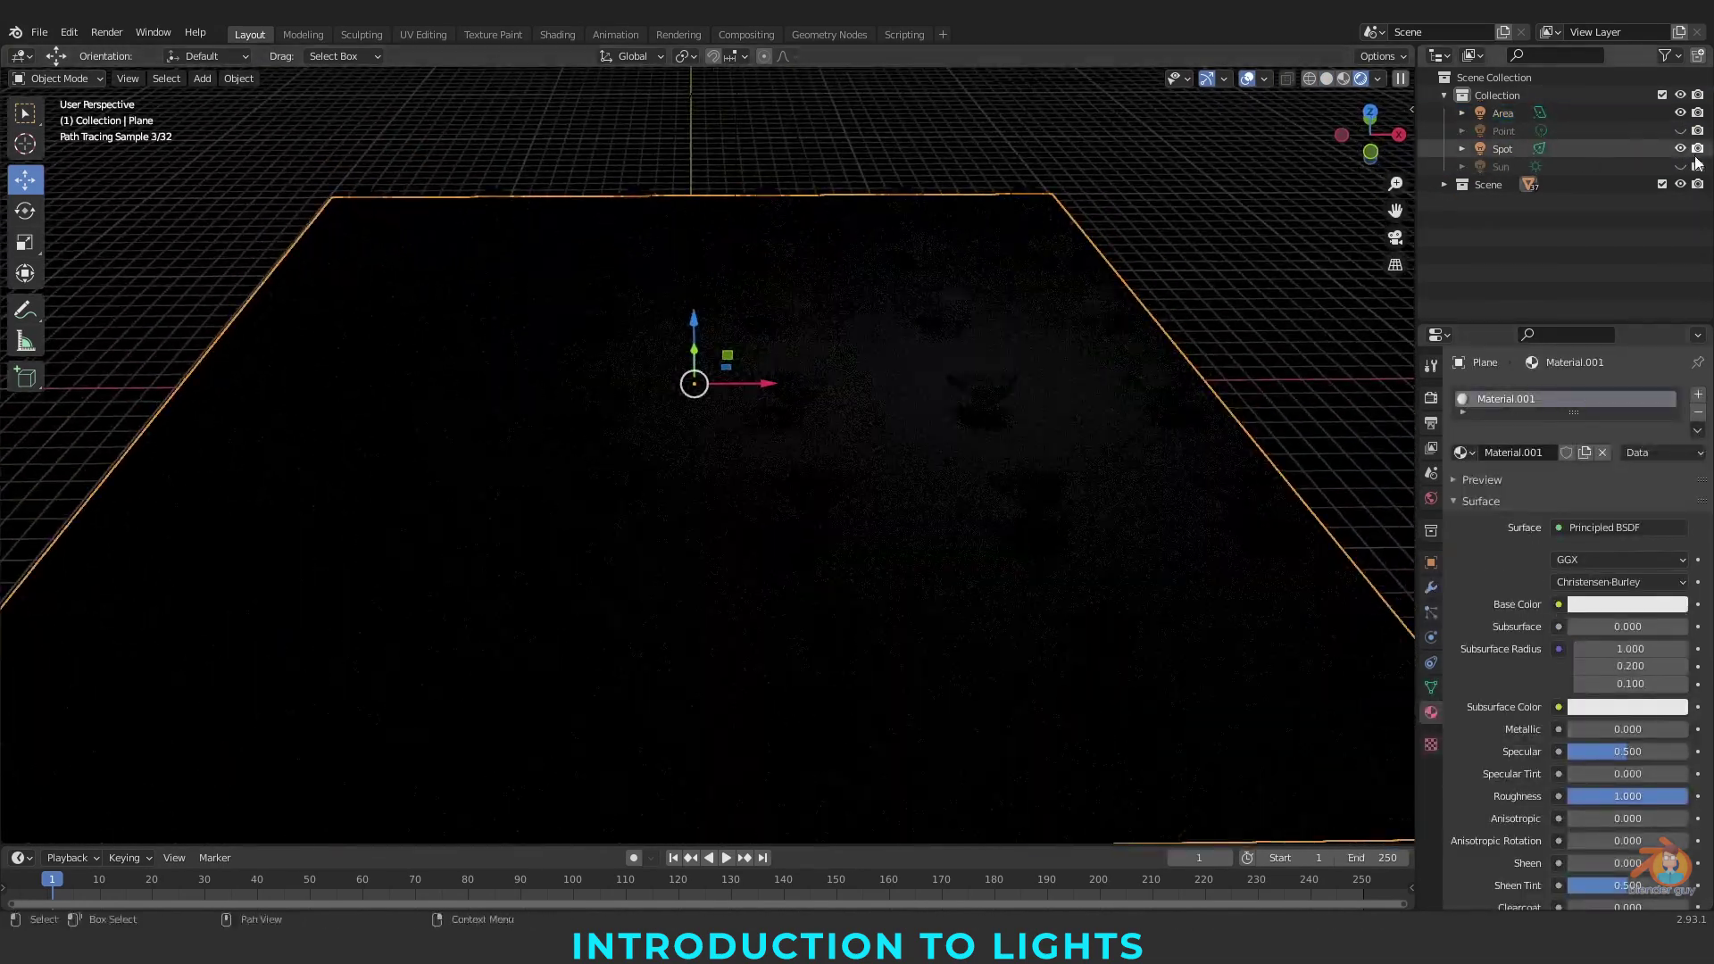
Leave only the Sun light visible and slide it along X to above the middle of the monkey grid
left_click(1680, 148)
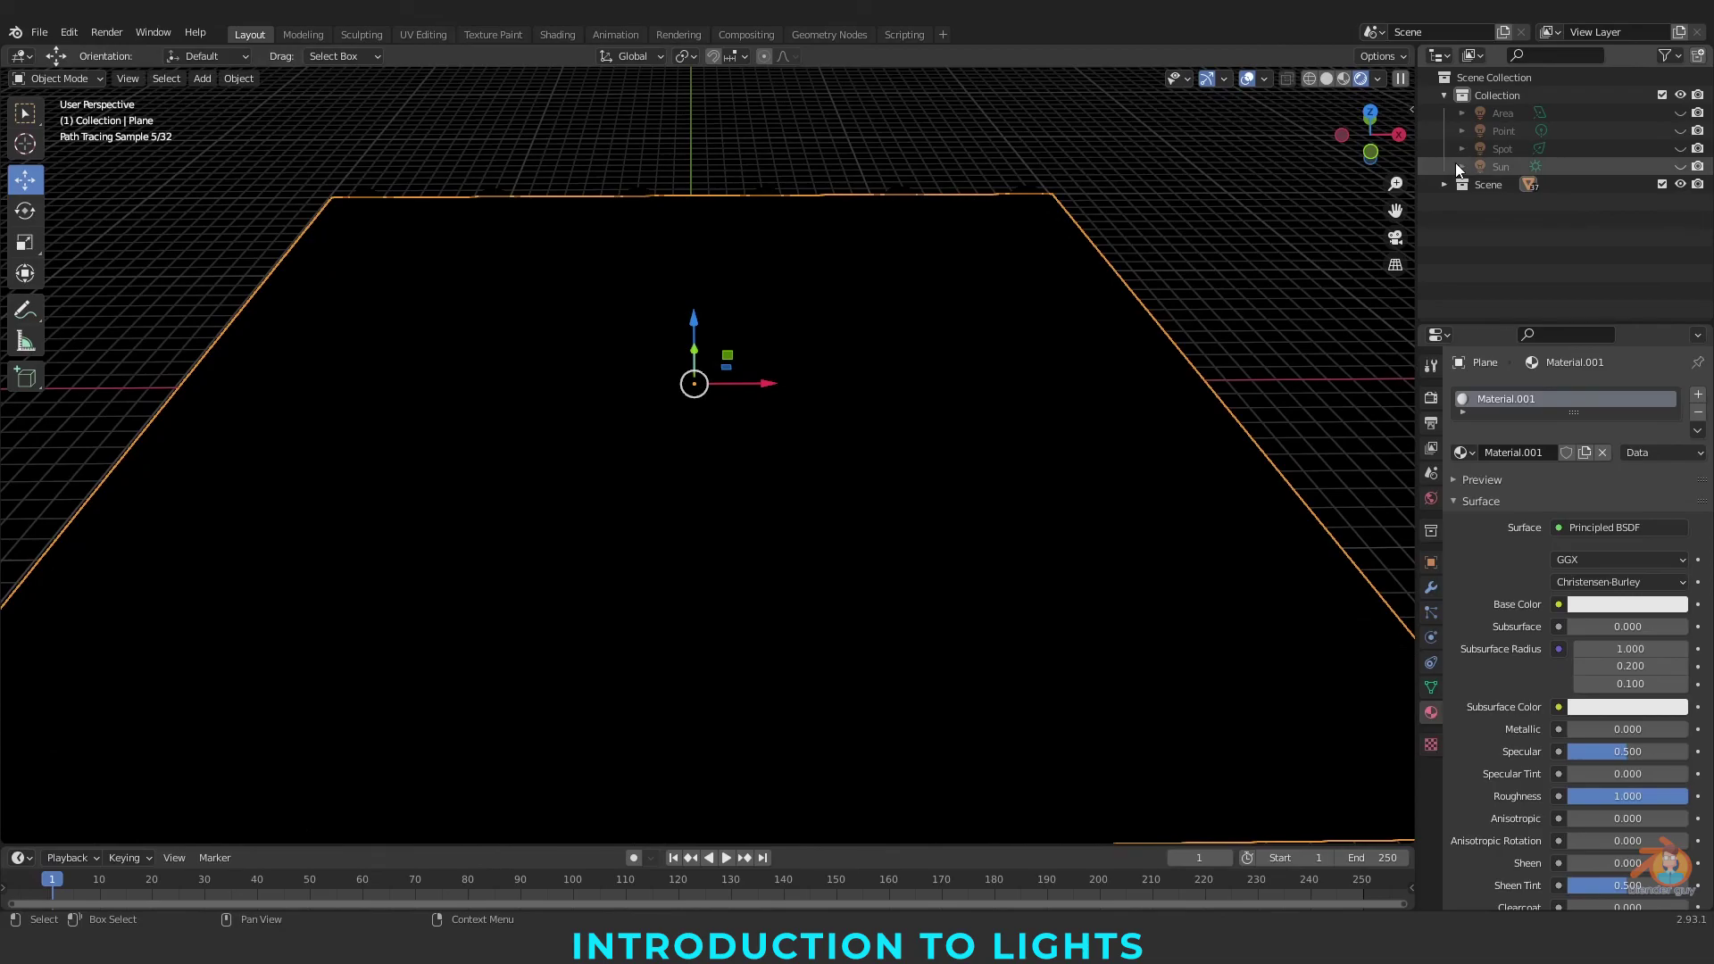
left_click(1680, 166)
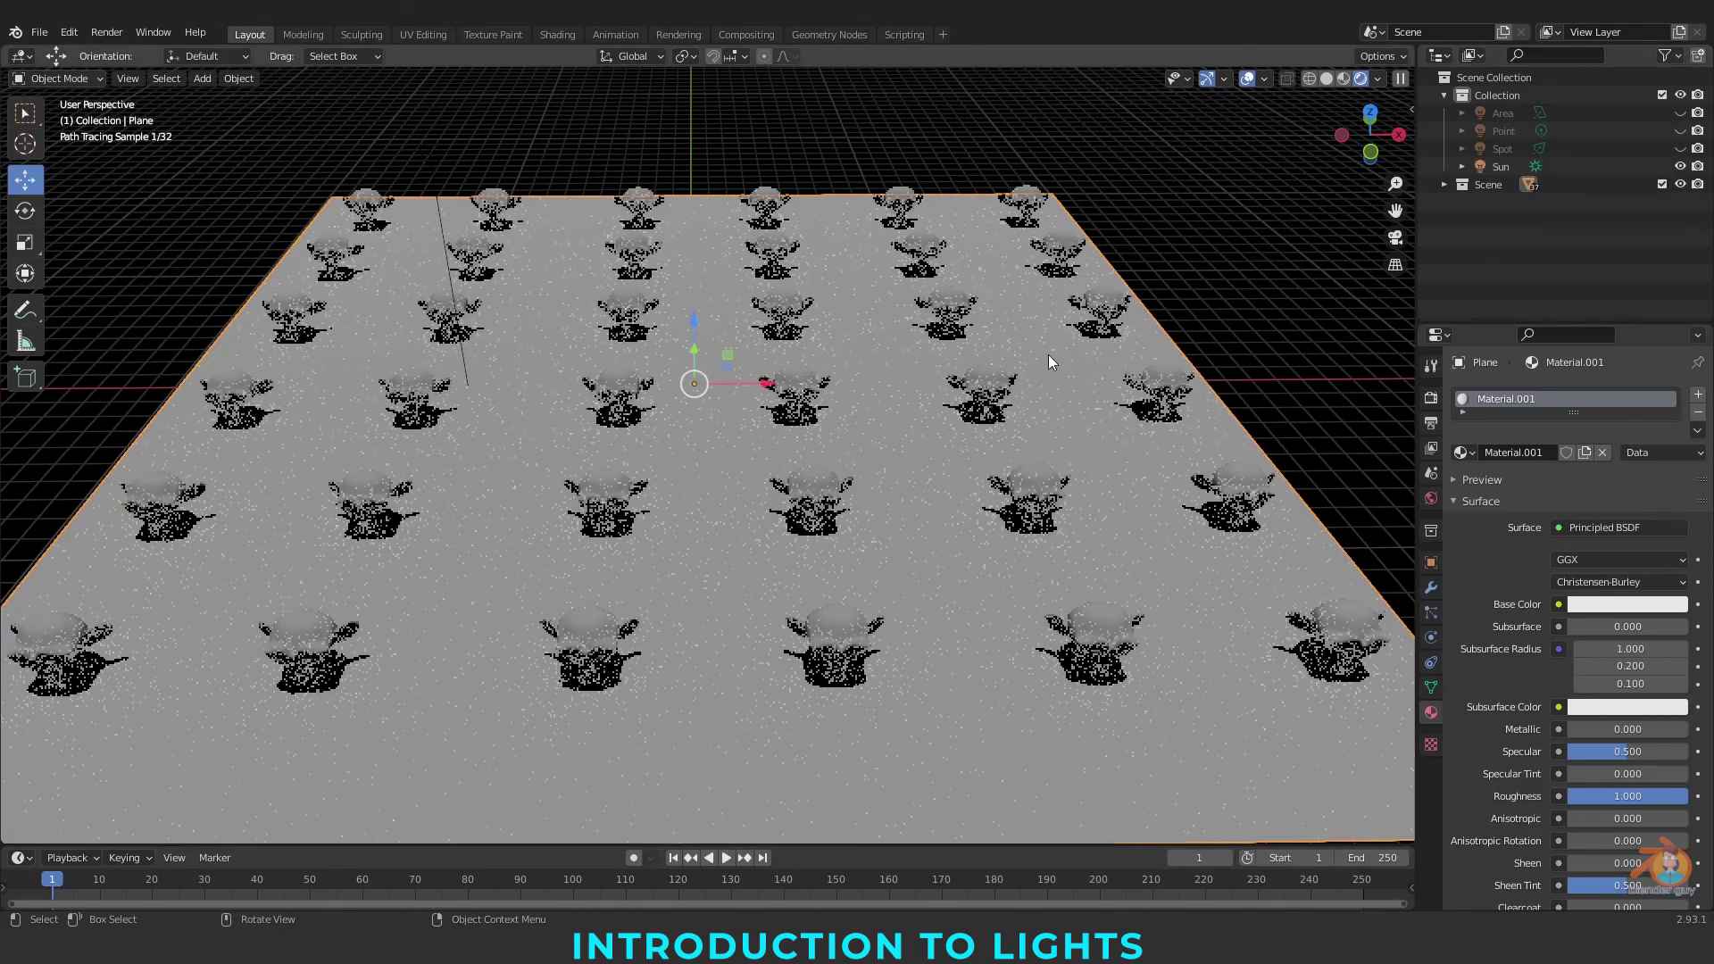
left_click(429, 154)
key("g")
key("x")
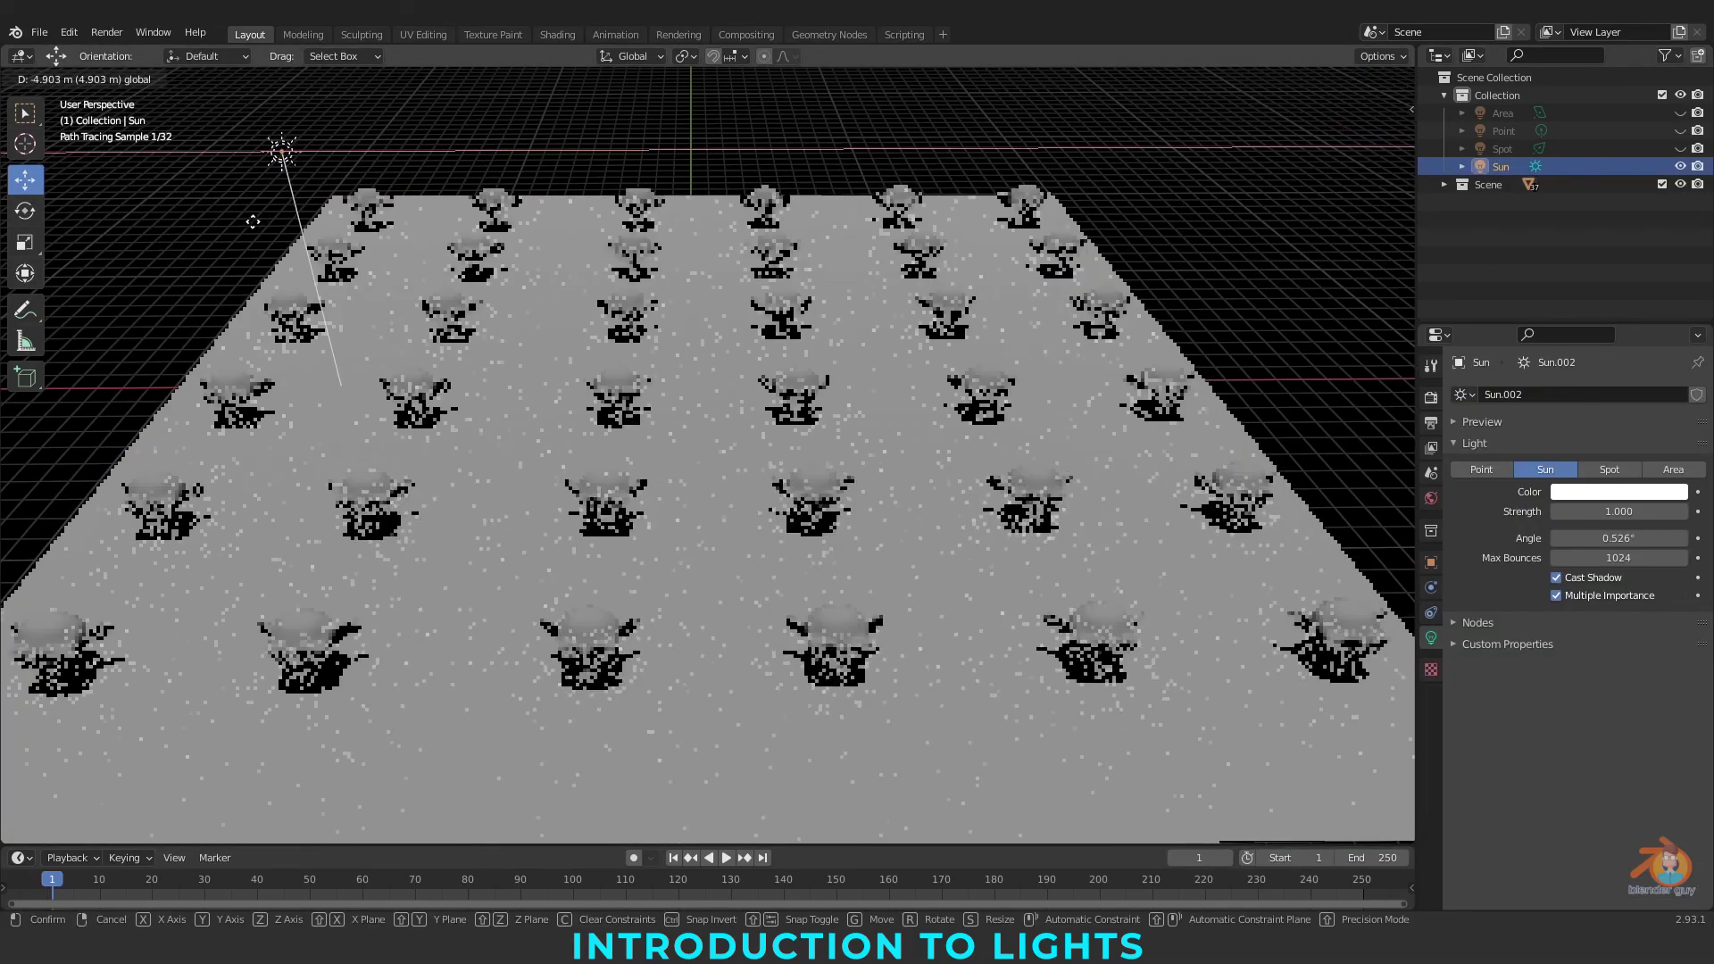
left_click(724, 215)
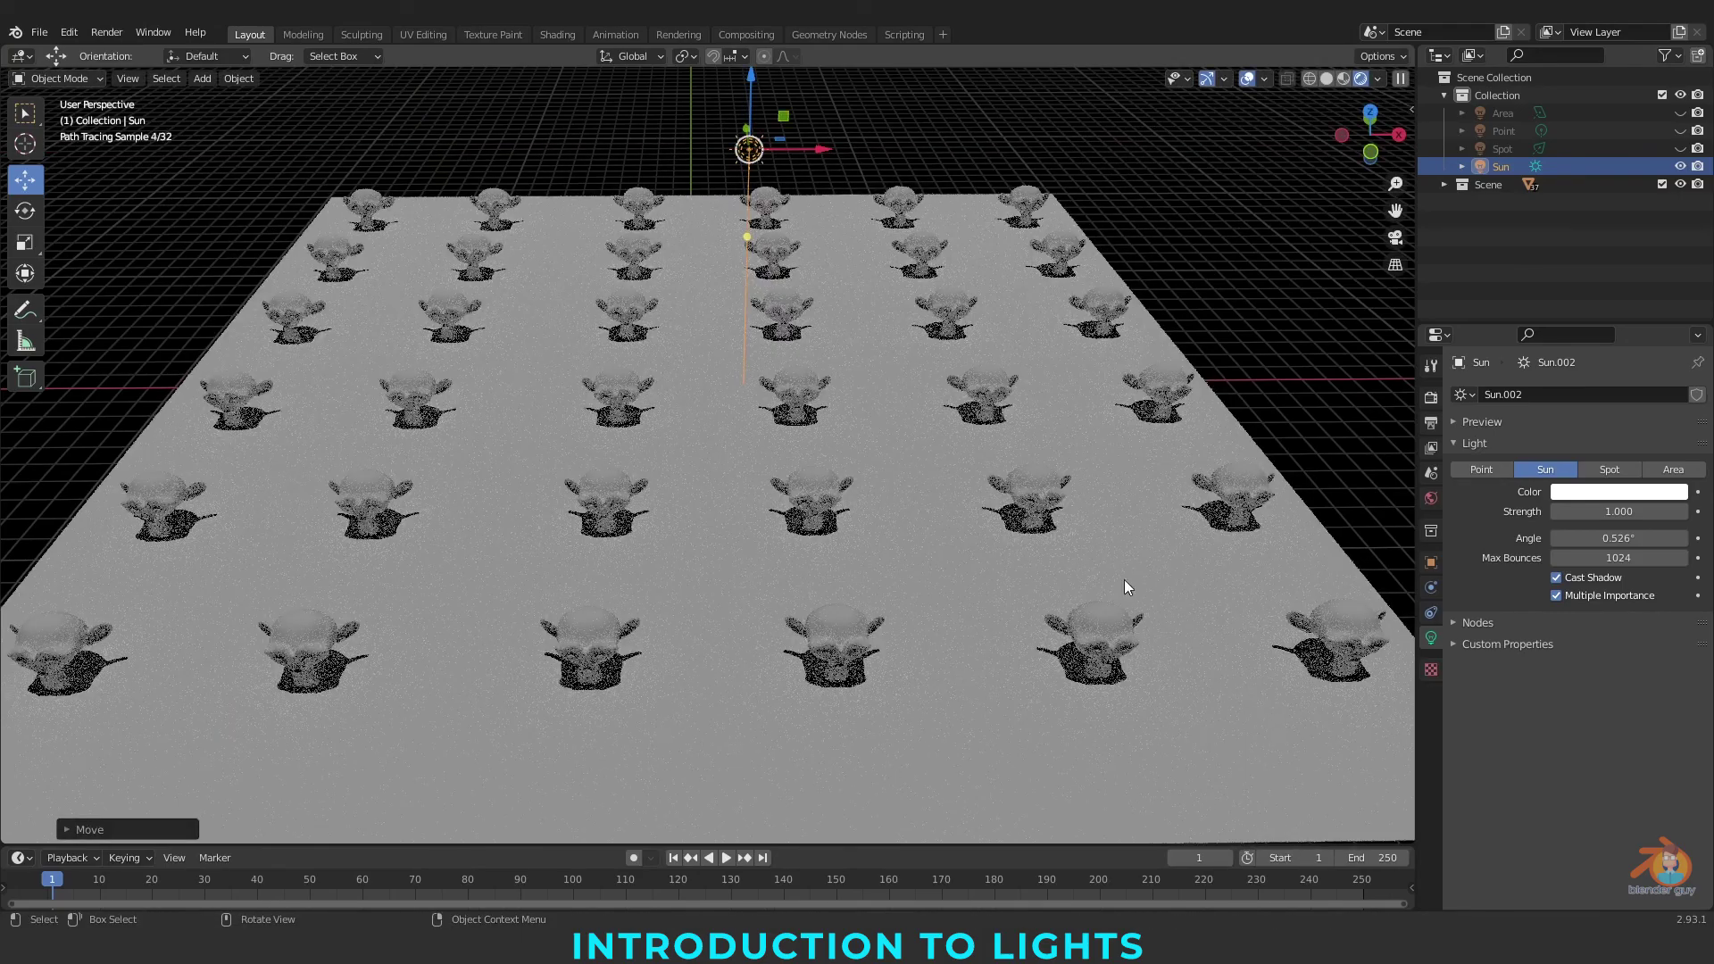
Scale the Sun light, and rotate it so that its rays slant toward the negative X side
key("s")
left_click(983, 353)
key("r")
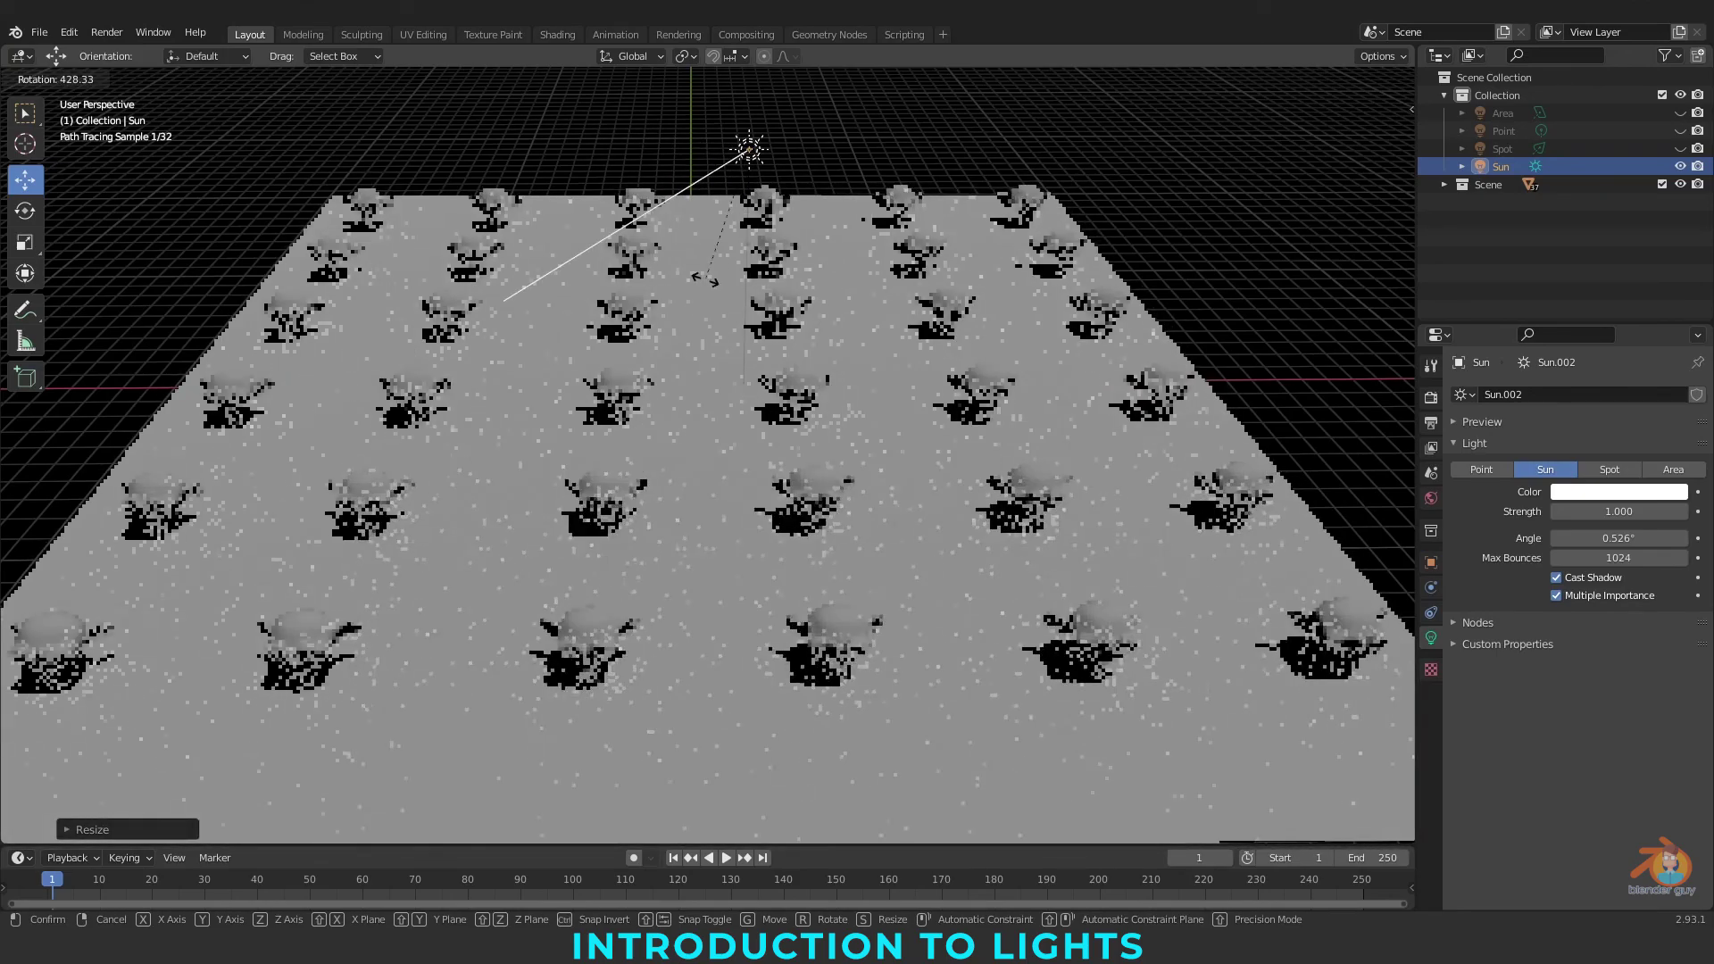
key("Return")
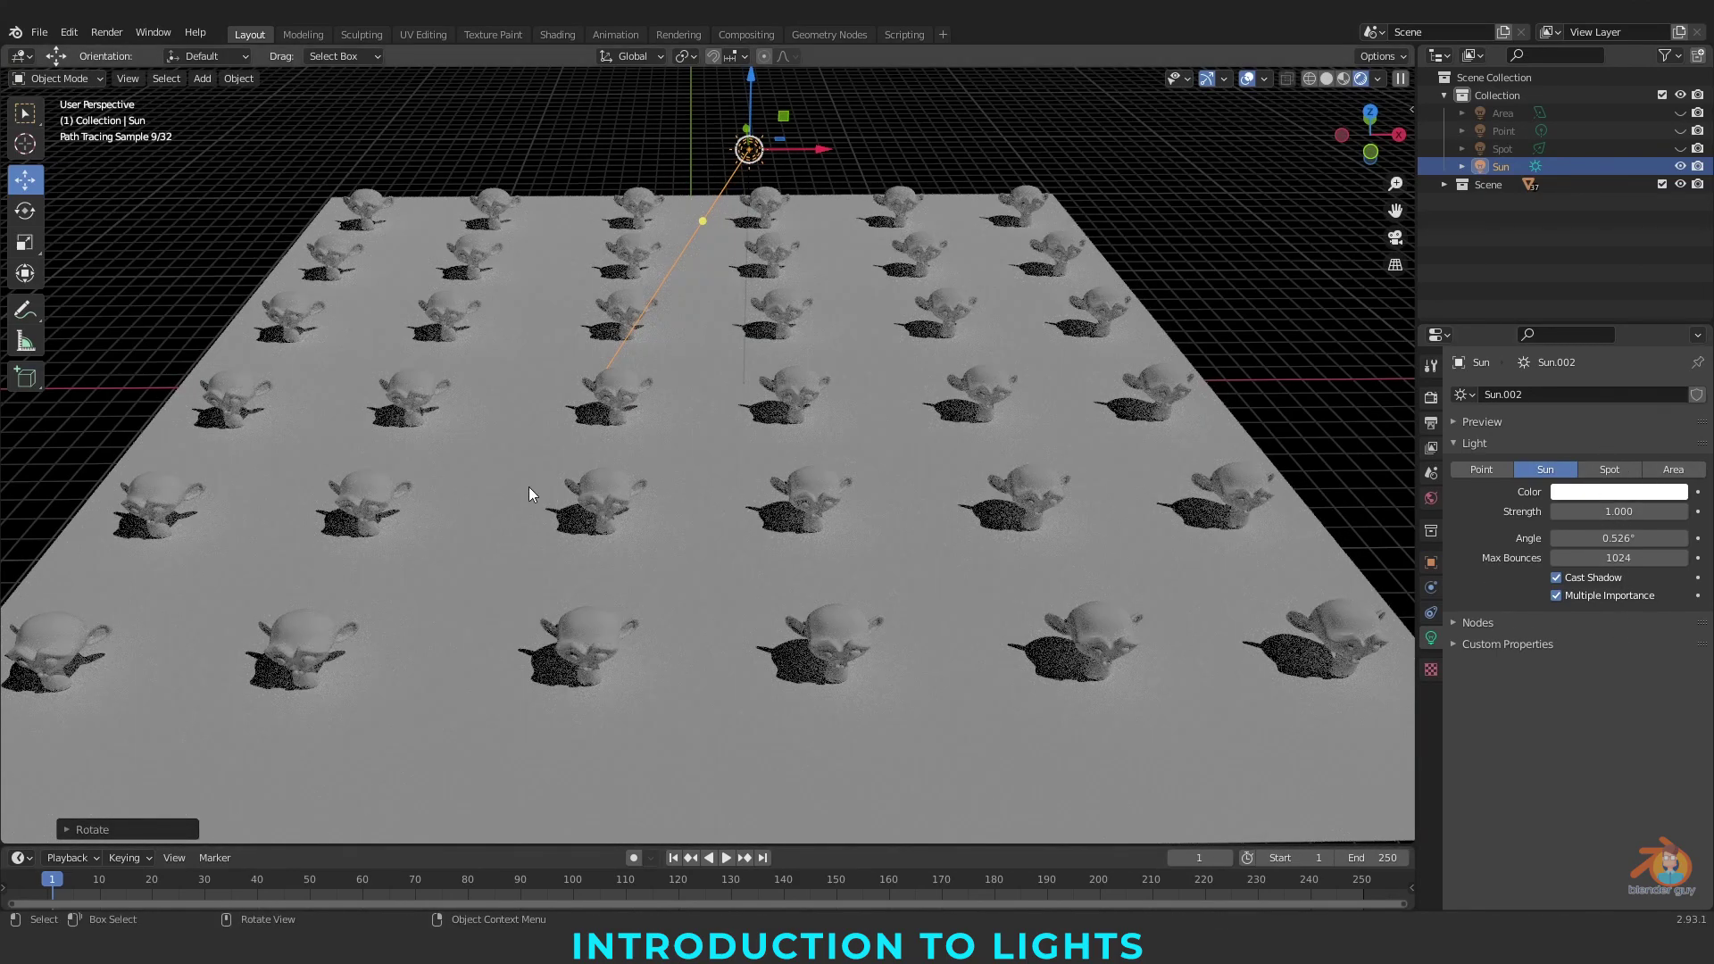
Hide the Sun light, show the Spot light instead and set its power to 1000 W
left_click(1679, 166)
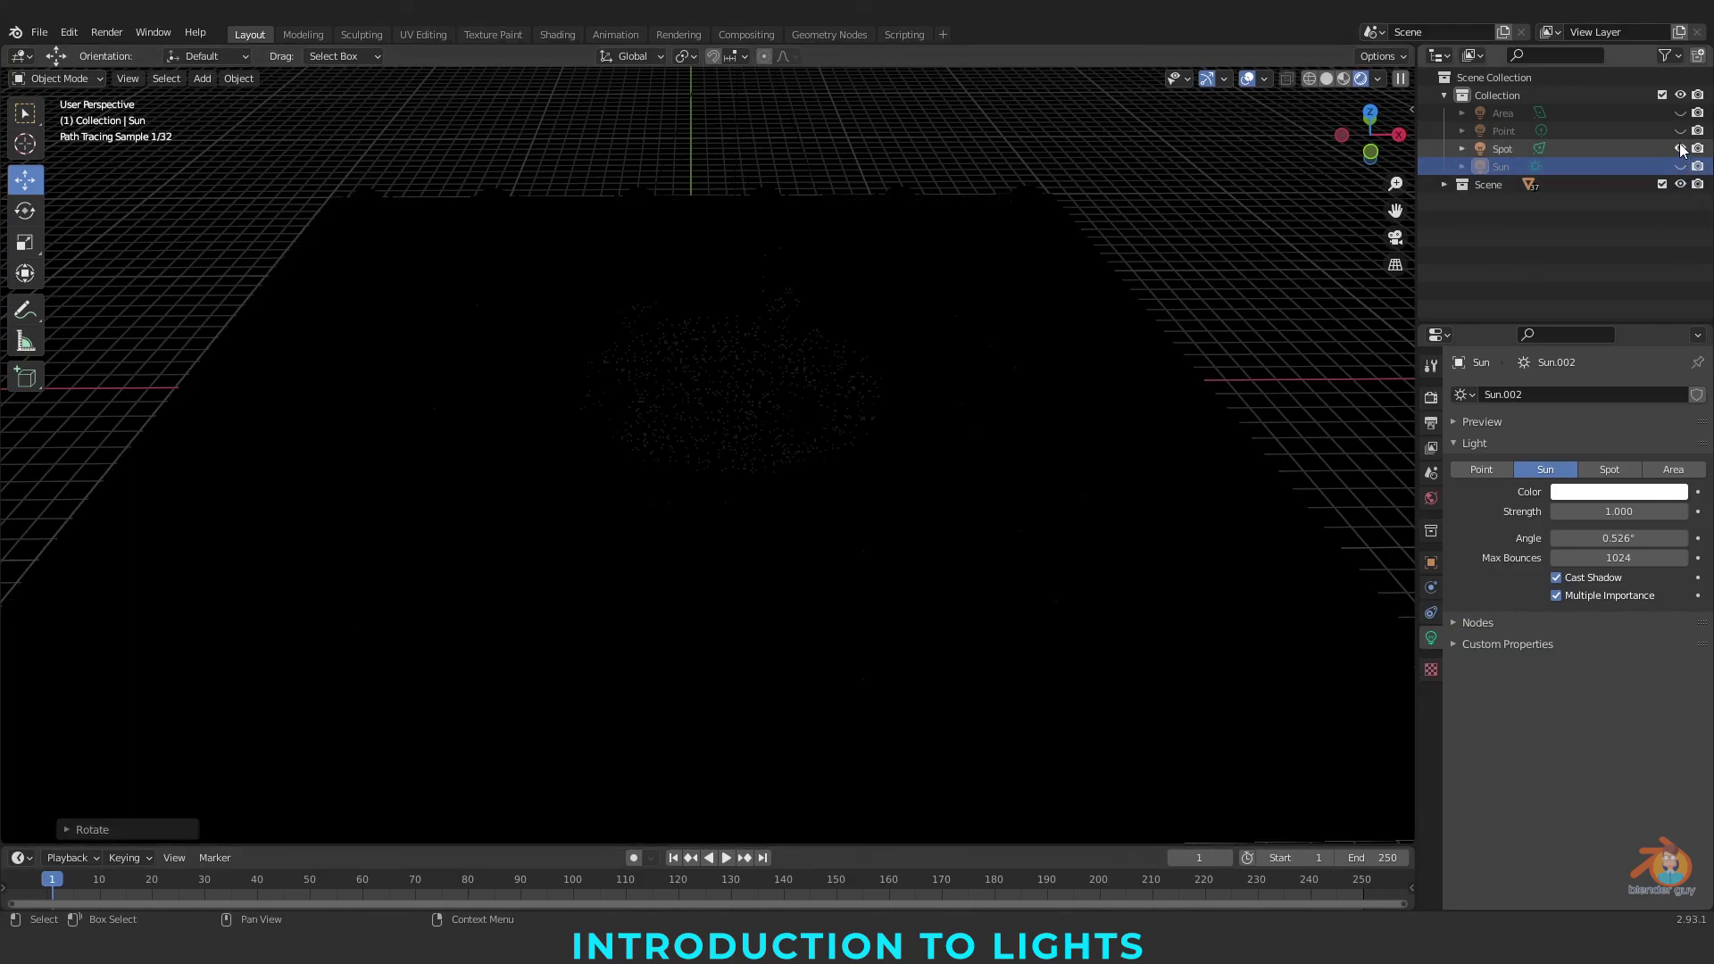
scroll(751, 178, "down", 3)
scroll(750, 181, "up", 1)
left_click(1502, 148)
left_click(1604, 511)
type("1000")
key("Return")
Move the Spot light along X to above the centre of the monkey grid
middle_click_drag(854, 342, 865, 382, "shift")
left_click_drag(814, 202, 1075, 235)
left_click(814, 261)
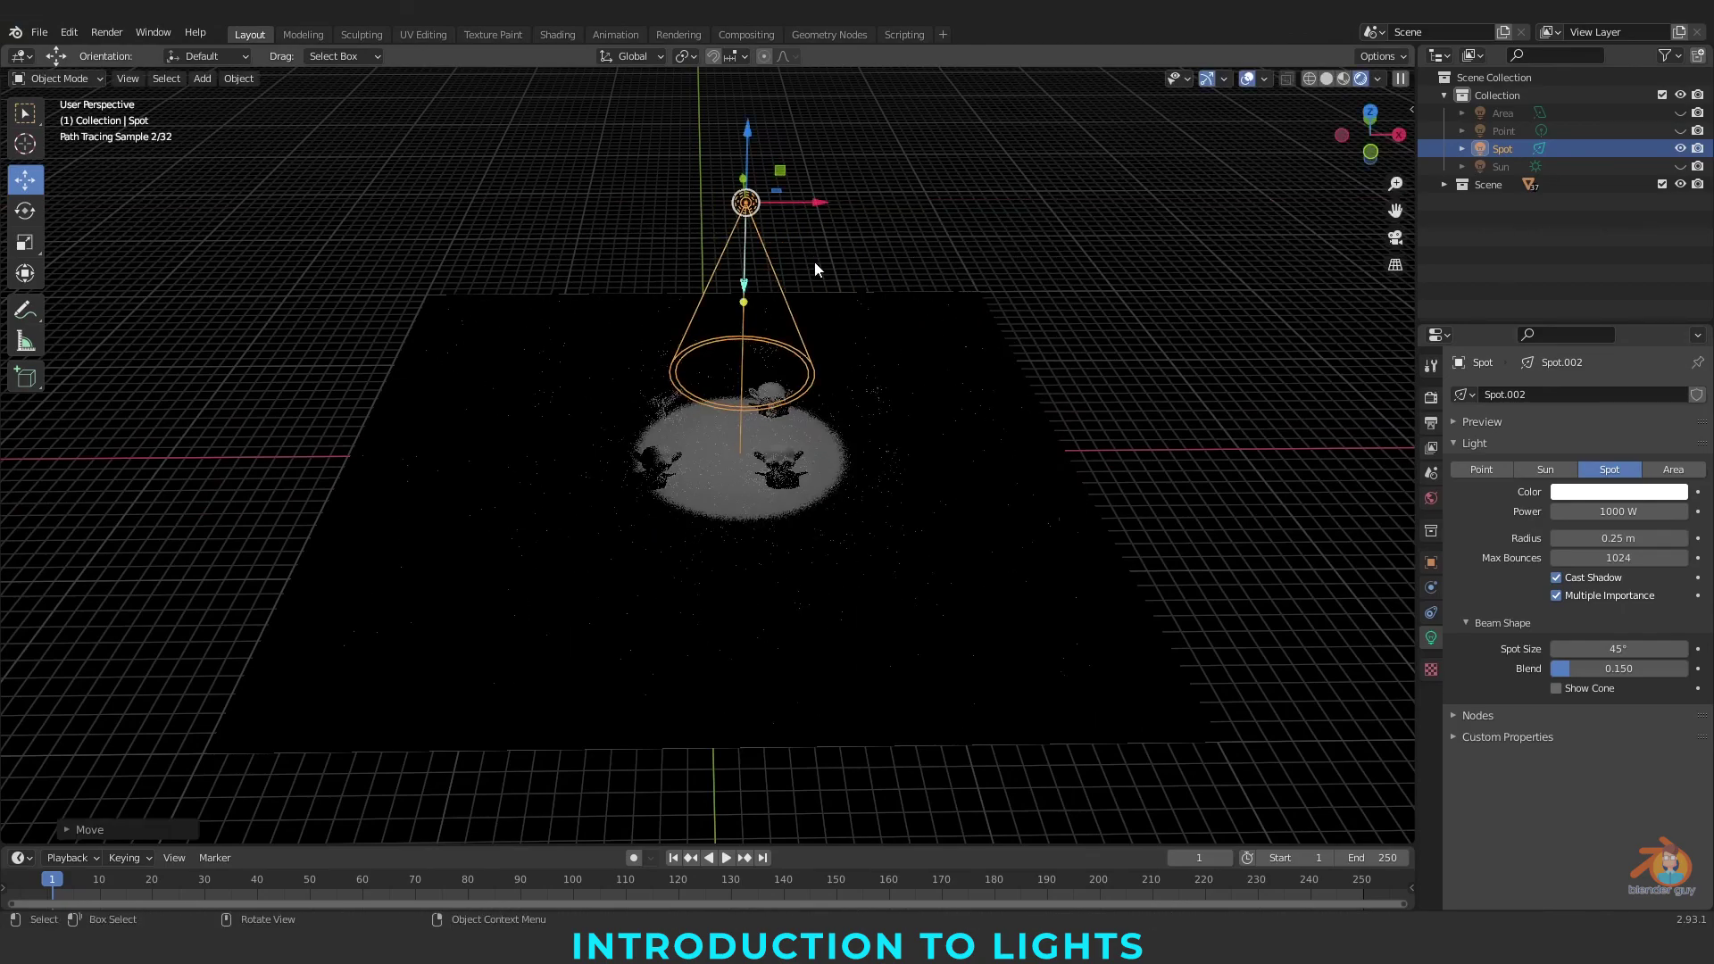
Try rotating and scaling the Spot light to sweep its beam over the floor
key("r")
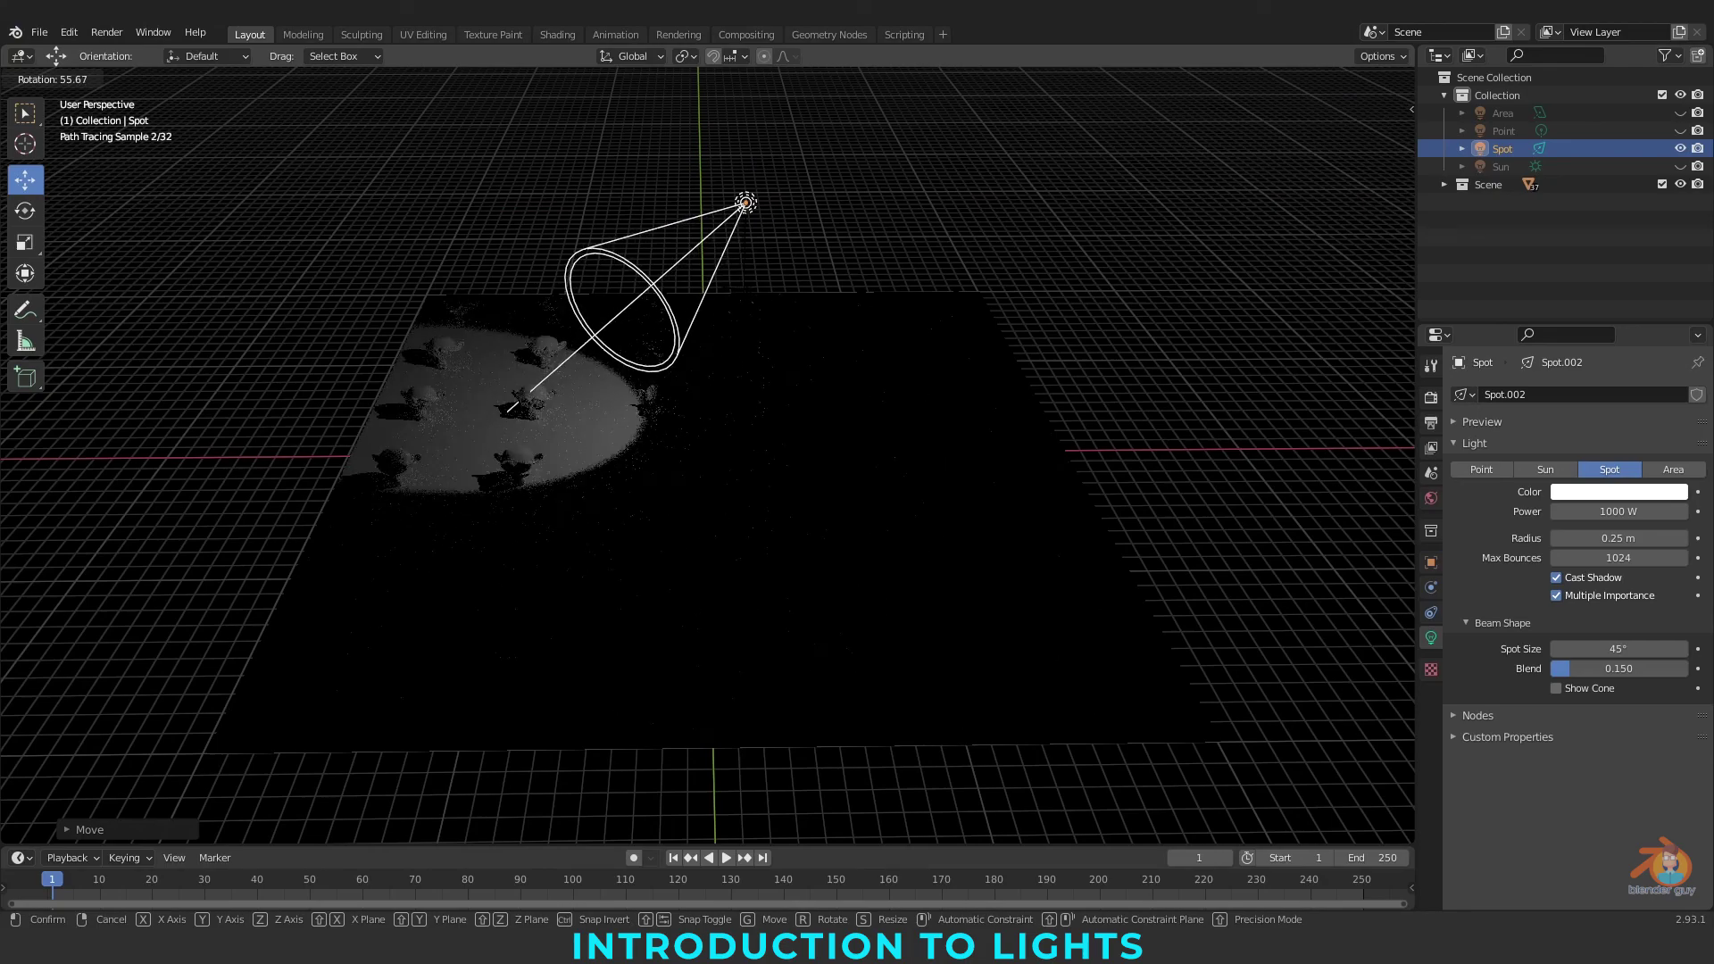
key("Escape")
key("s")
key("Escape")
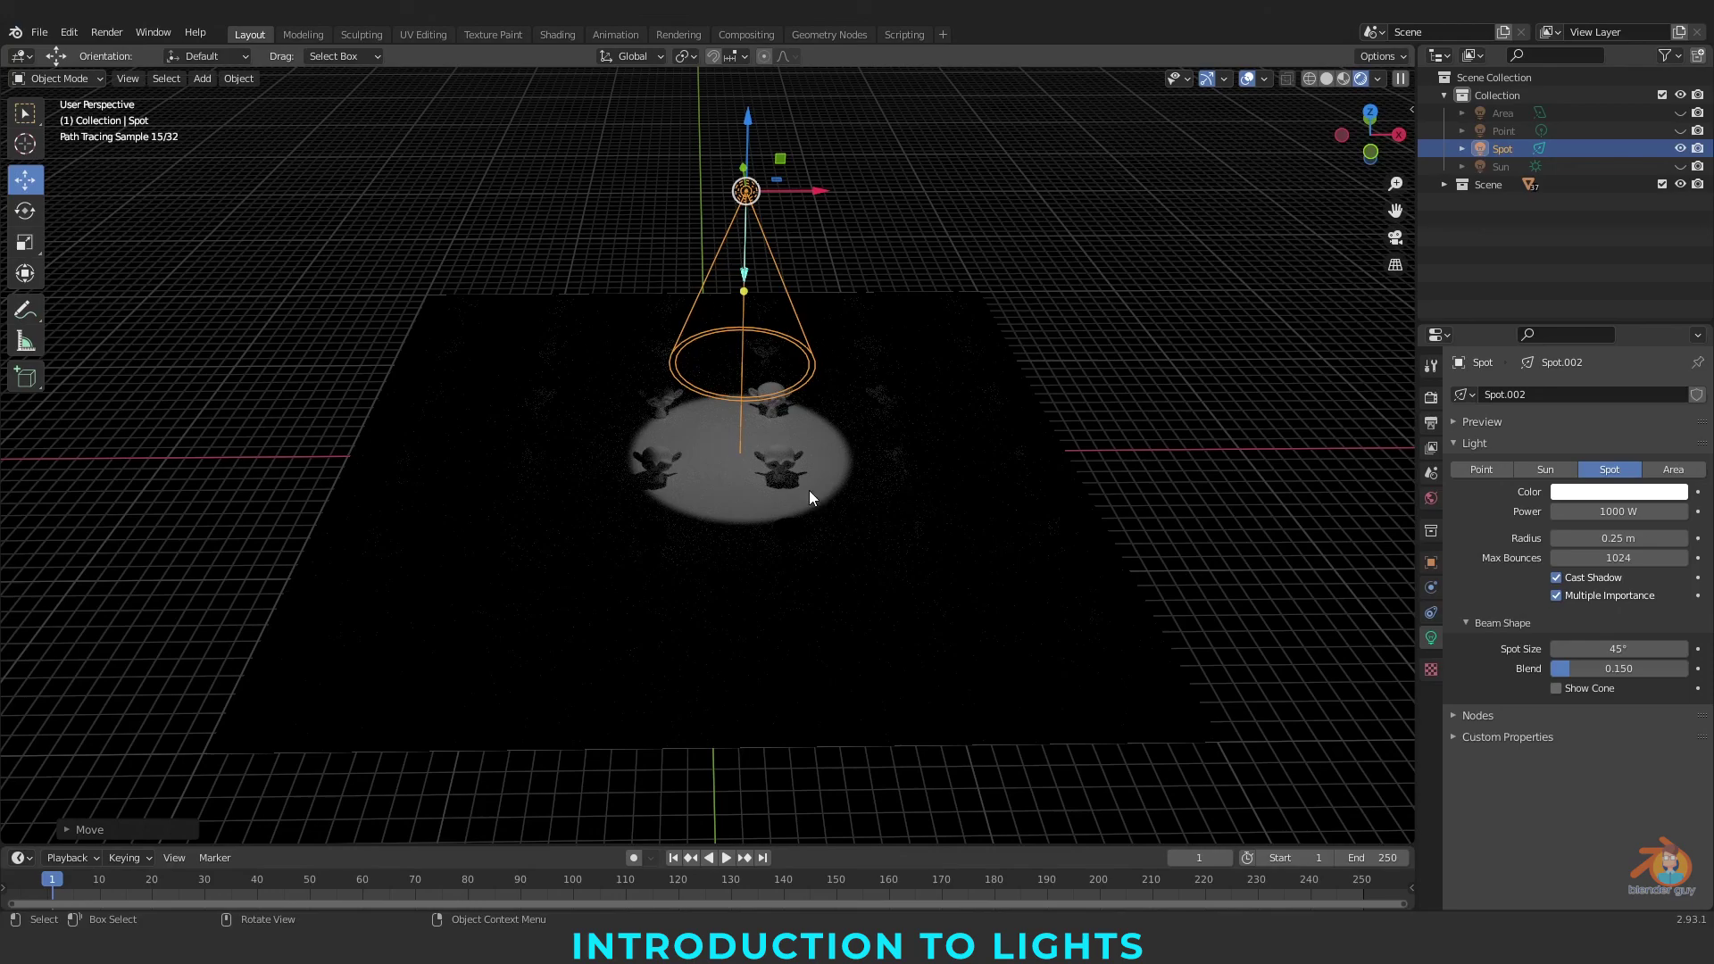
Try a Spot Size of 76.4° and scale the Spot light, and undo both changes
mouse_move(1592, 649)
left_mouse_down()
mouse_move(1620, 649)
mouse_move(1592, 654)
left_mouse_up()
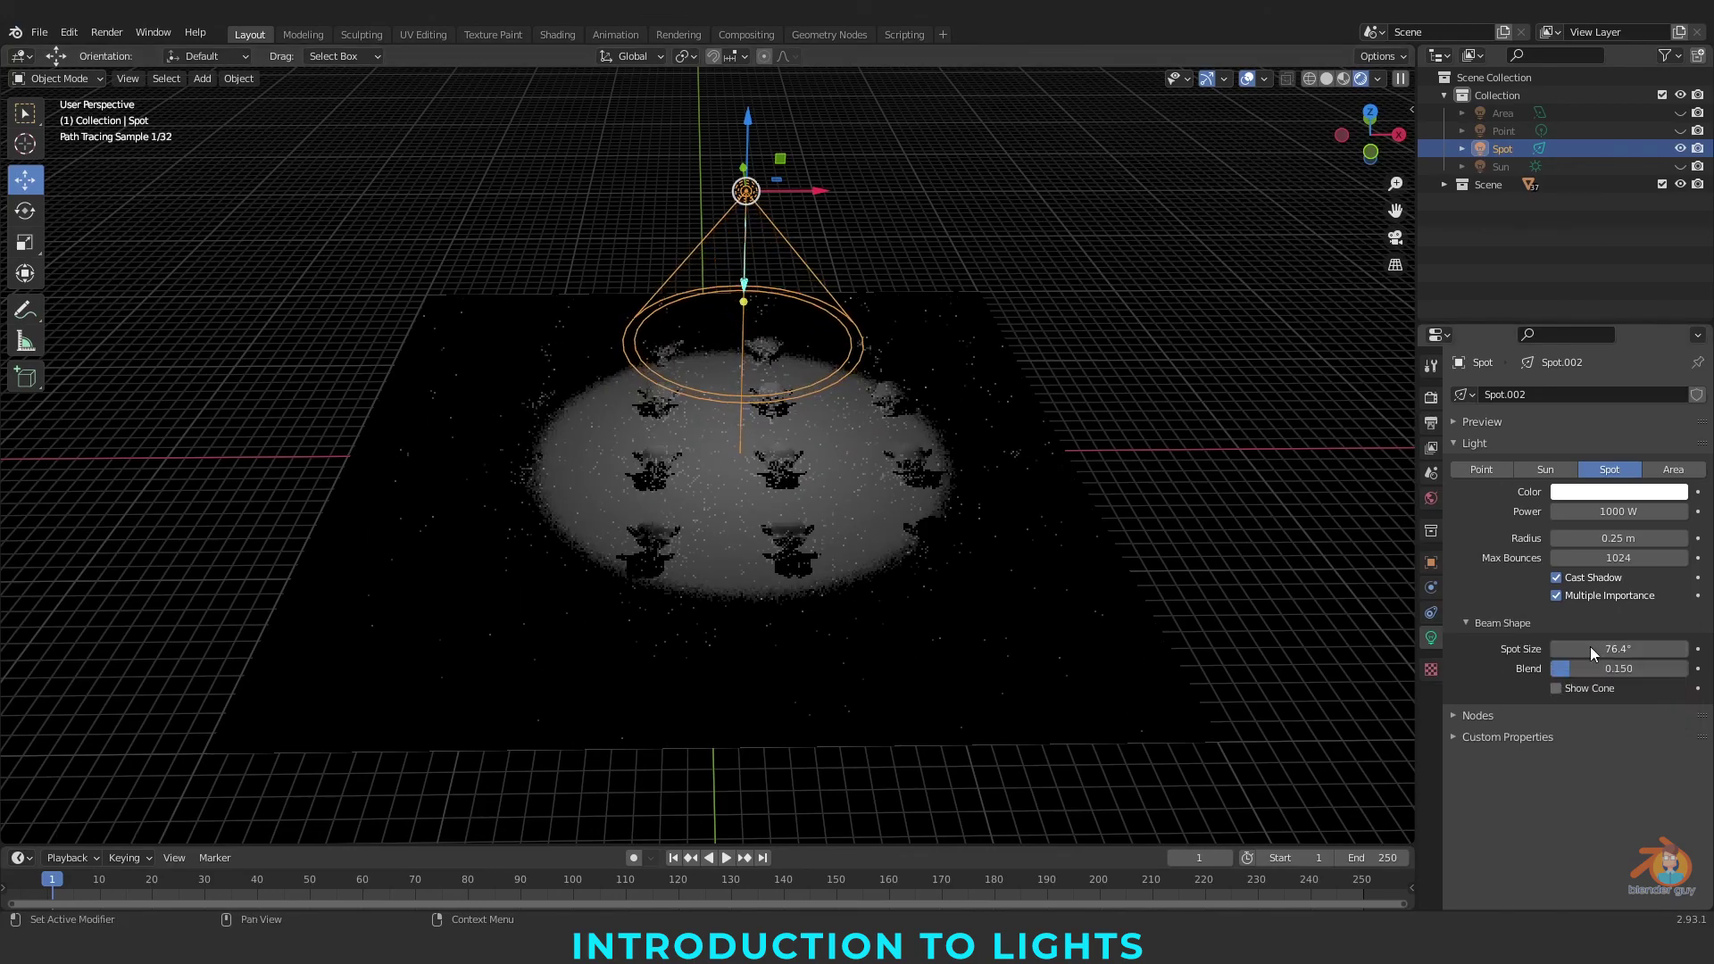
key("s")
left_click(831, 353)
key("ctrl+z")
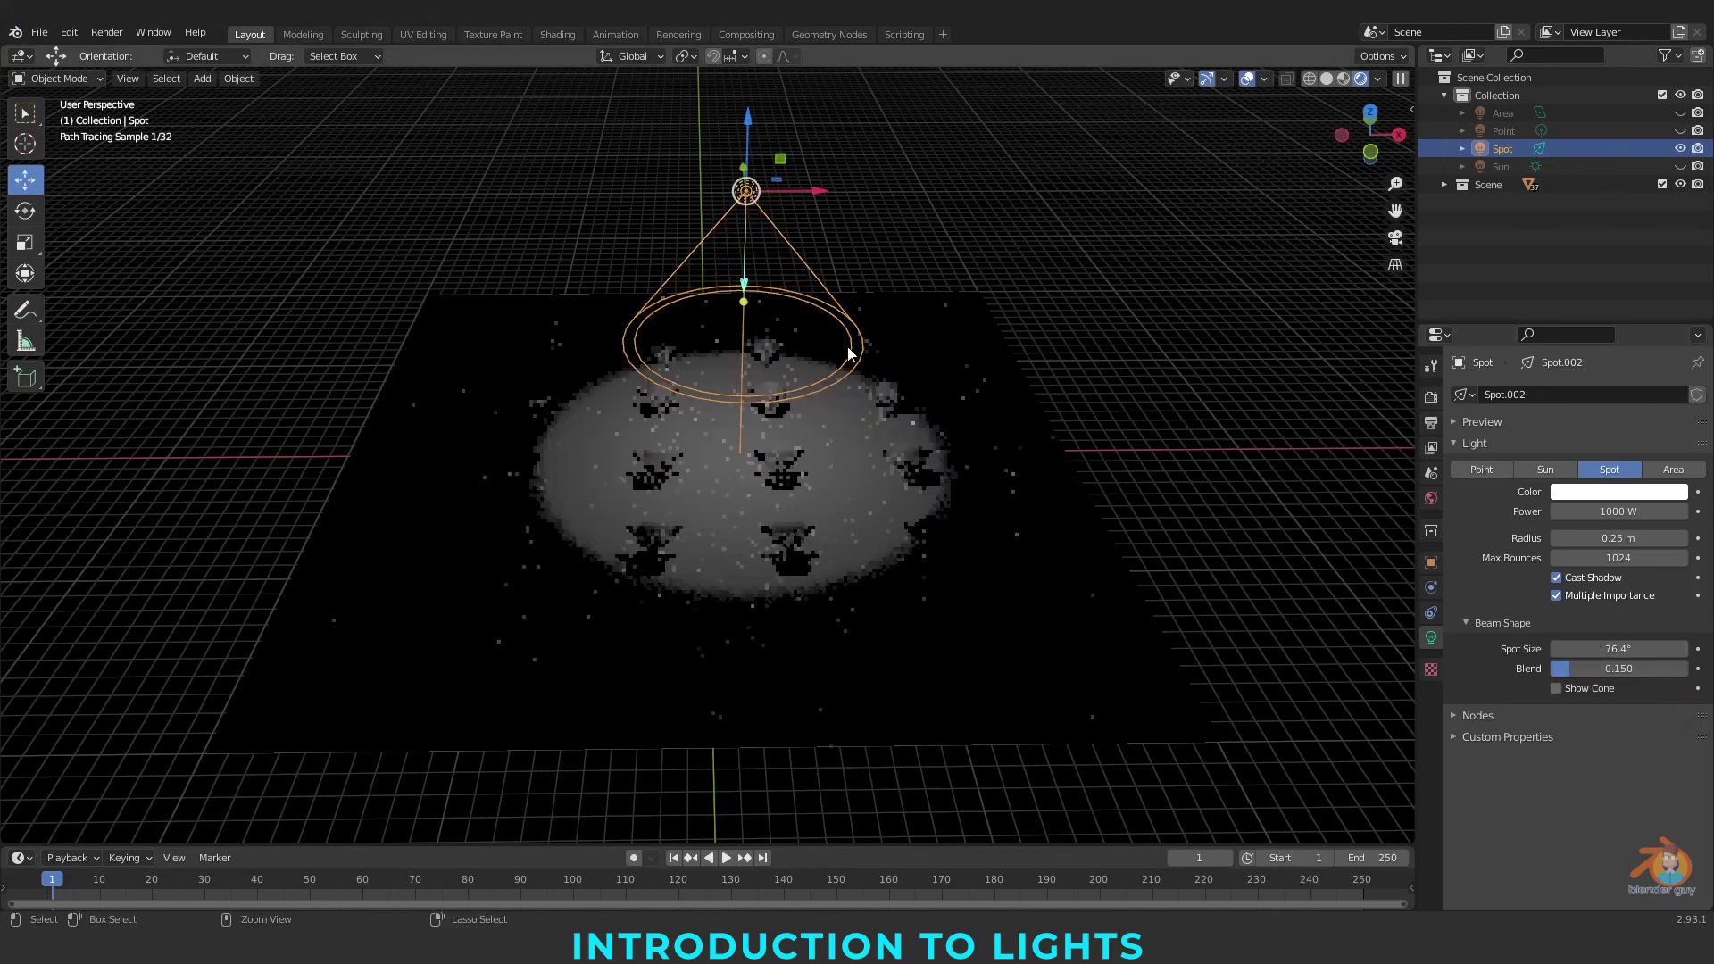
key("ctrl+z")
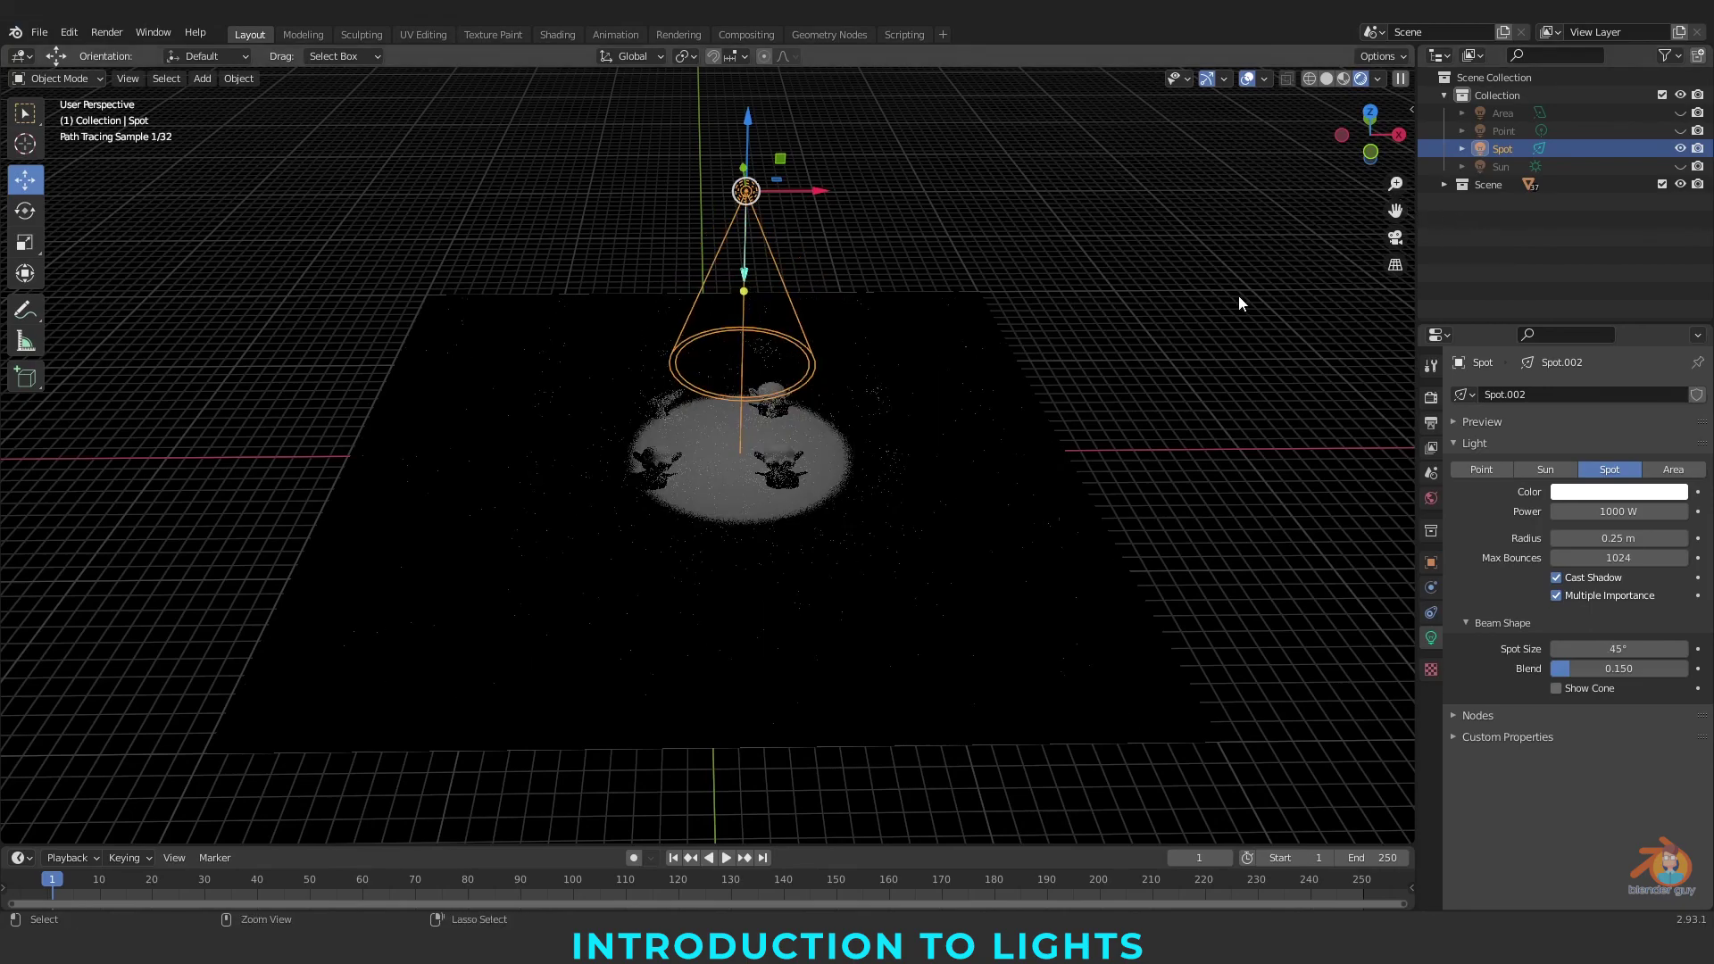
Hide the Spot light, and show and select the Point light instead
left_click(1680, 148)
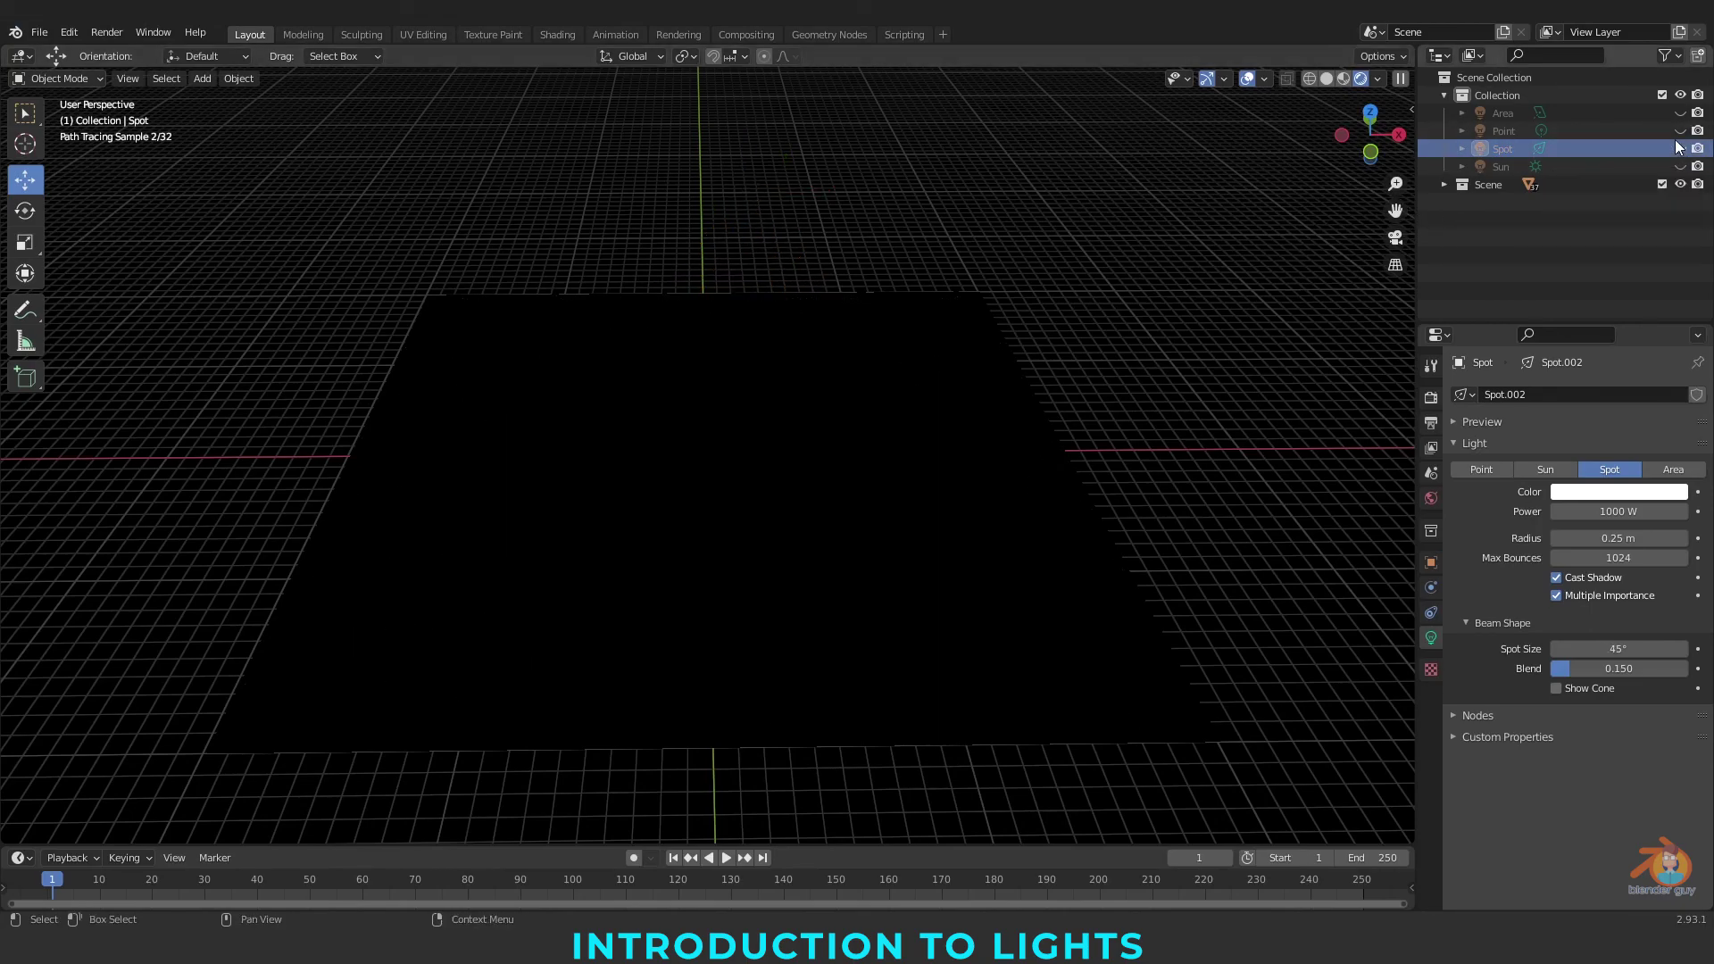
left_click(1679, 130)
scroll(895, 297, "down", 8)
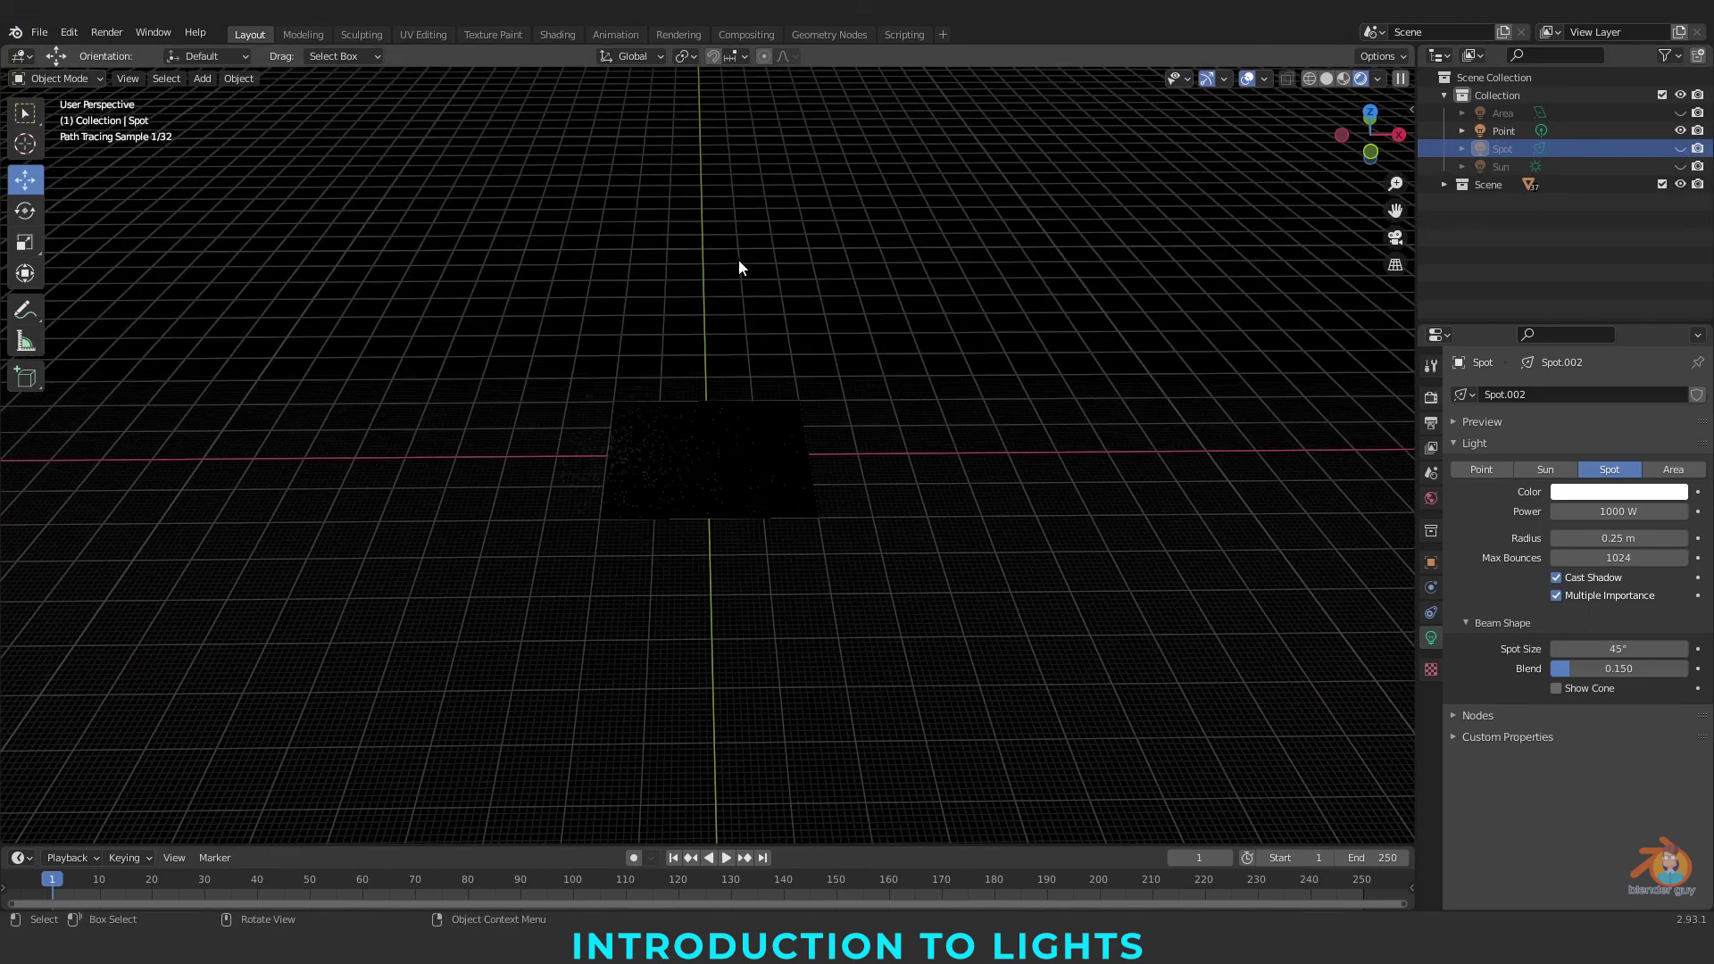
left_click(1489, 134)
scroll(566, 362, "up", 6)
Move the Point light along X to the middle of the grid and set its power to 275.7 W
left_click_drag(566, 359, 773, 357)
left_click_drag(1604, 511, 1678, 511)
scroll(801, 210, "up", 5)
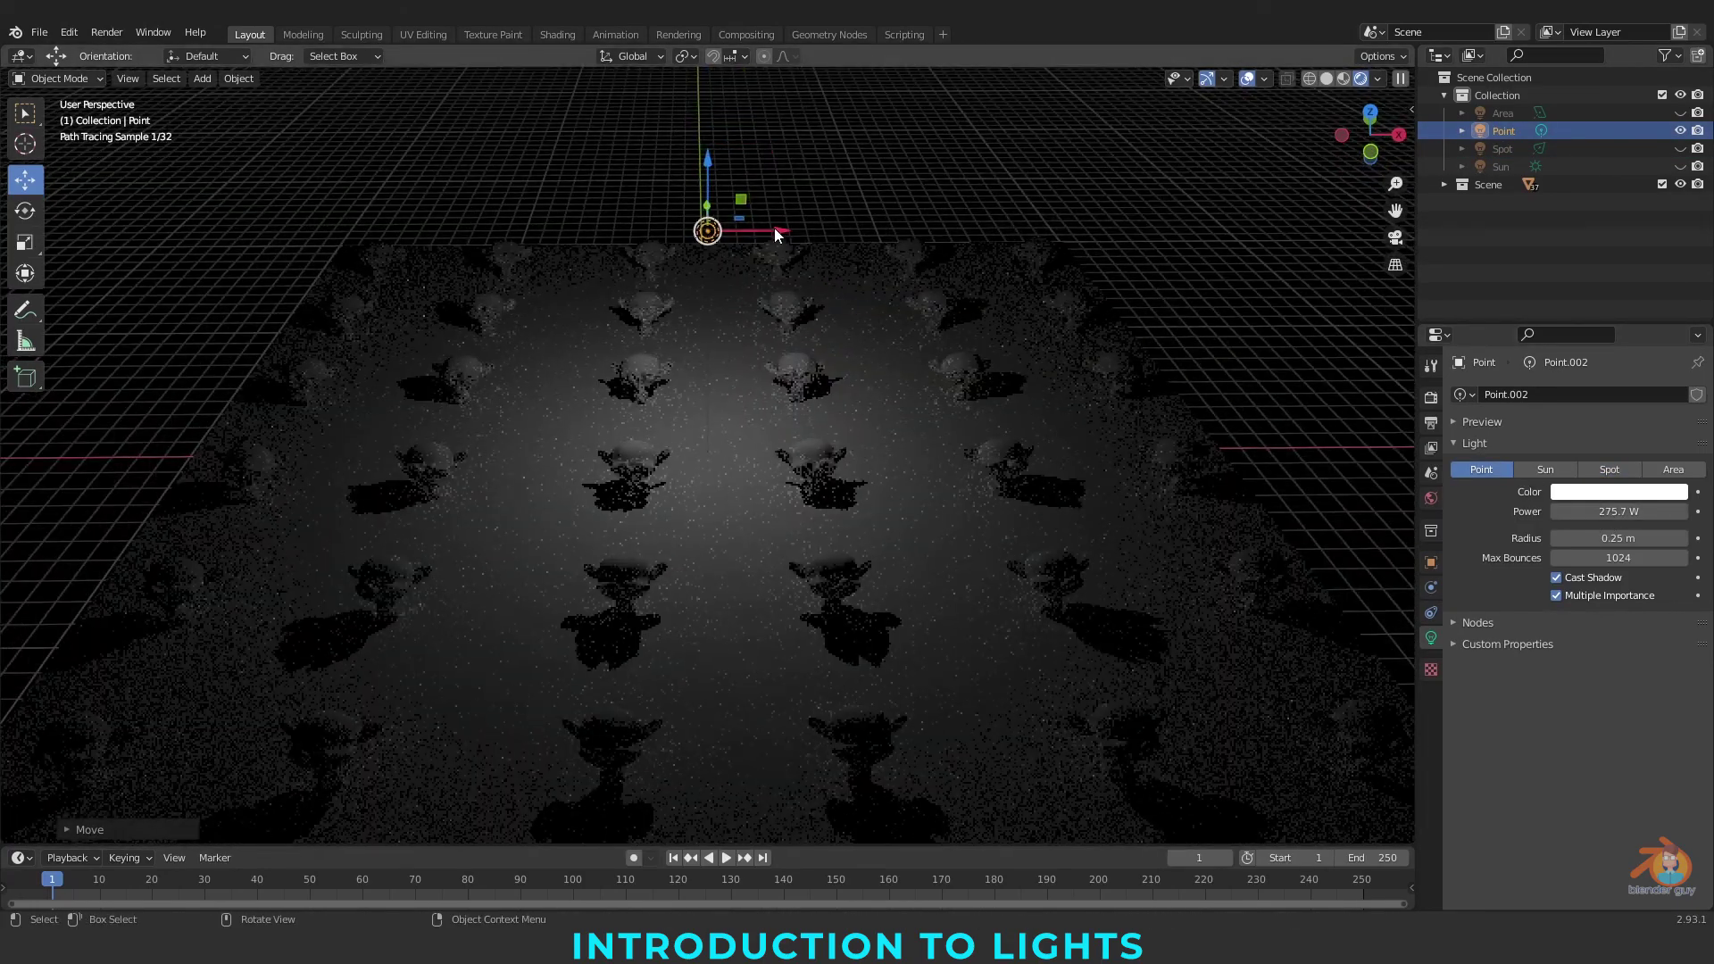
Slide the Point light back and forth along X, leaving it slightly to the negative X side of the grid's centre
key("g")
key("x")
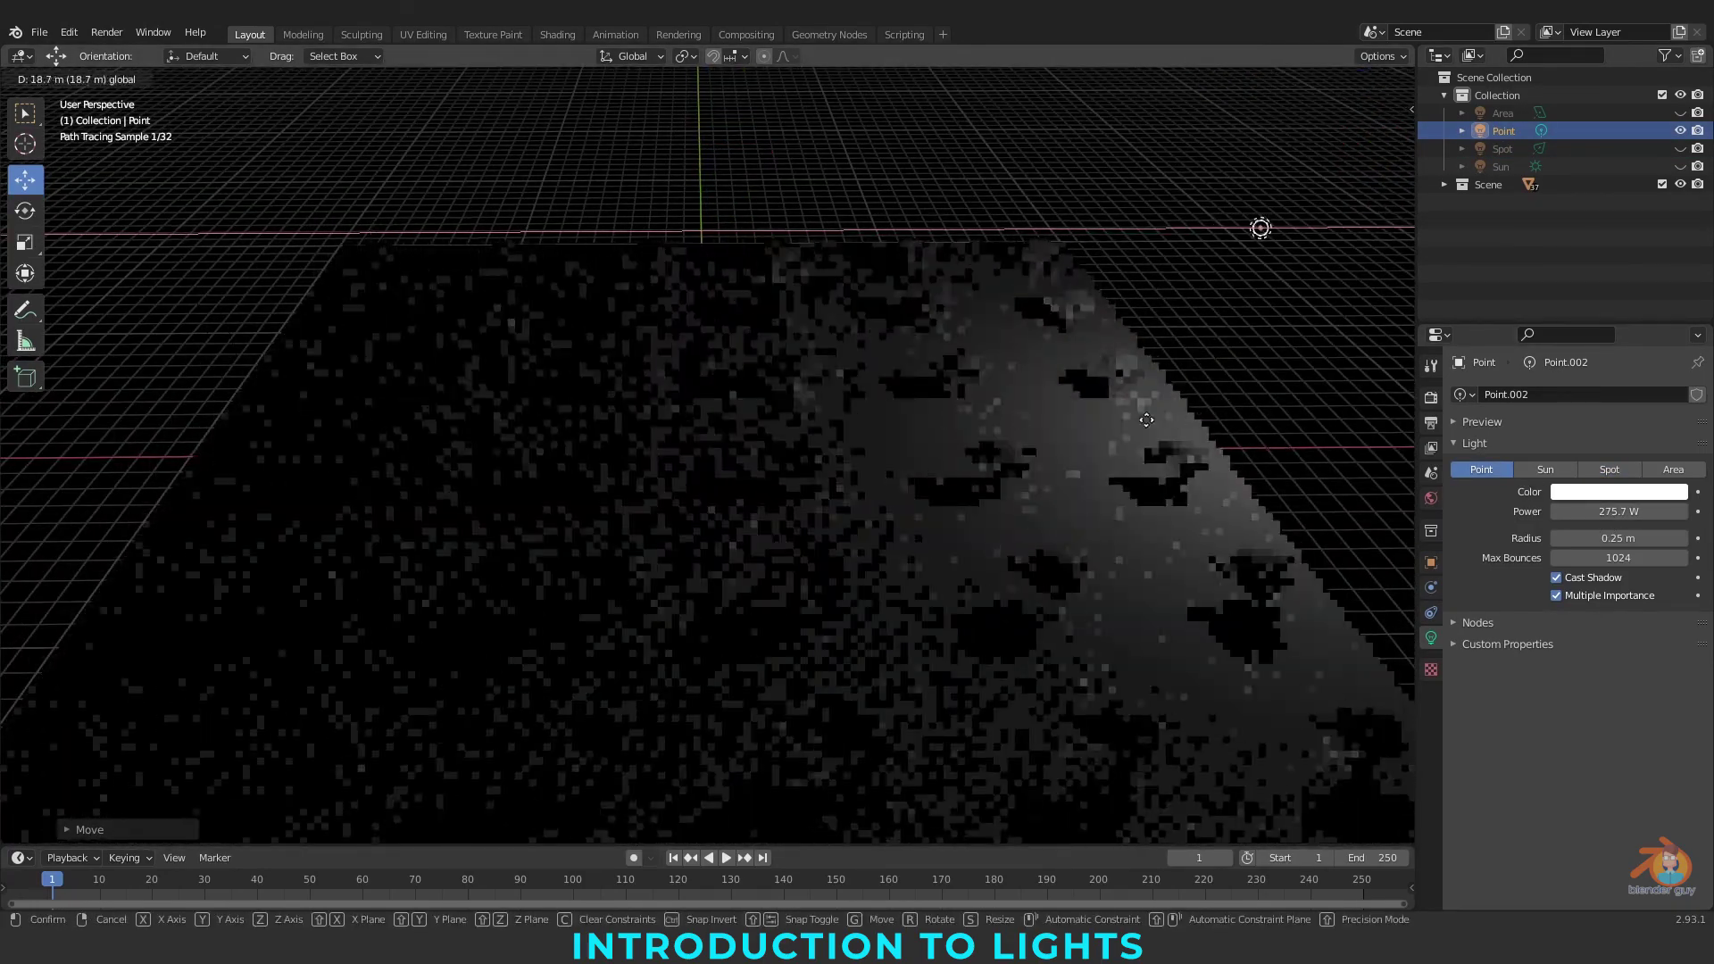
left_click(849, 237)
left_click_drag(807, 230, 588, 275)
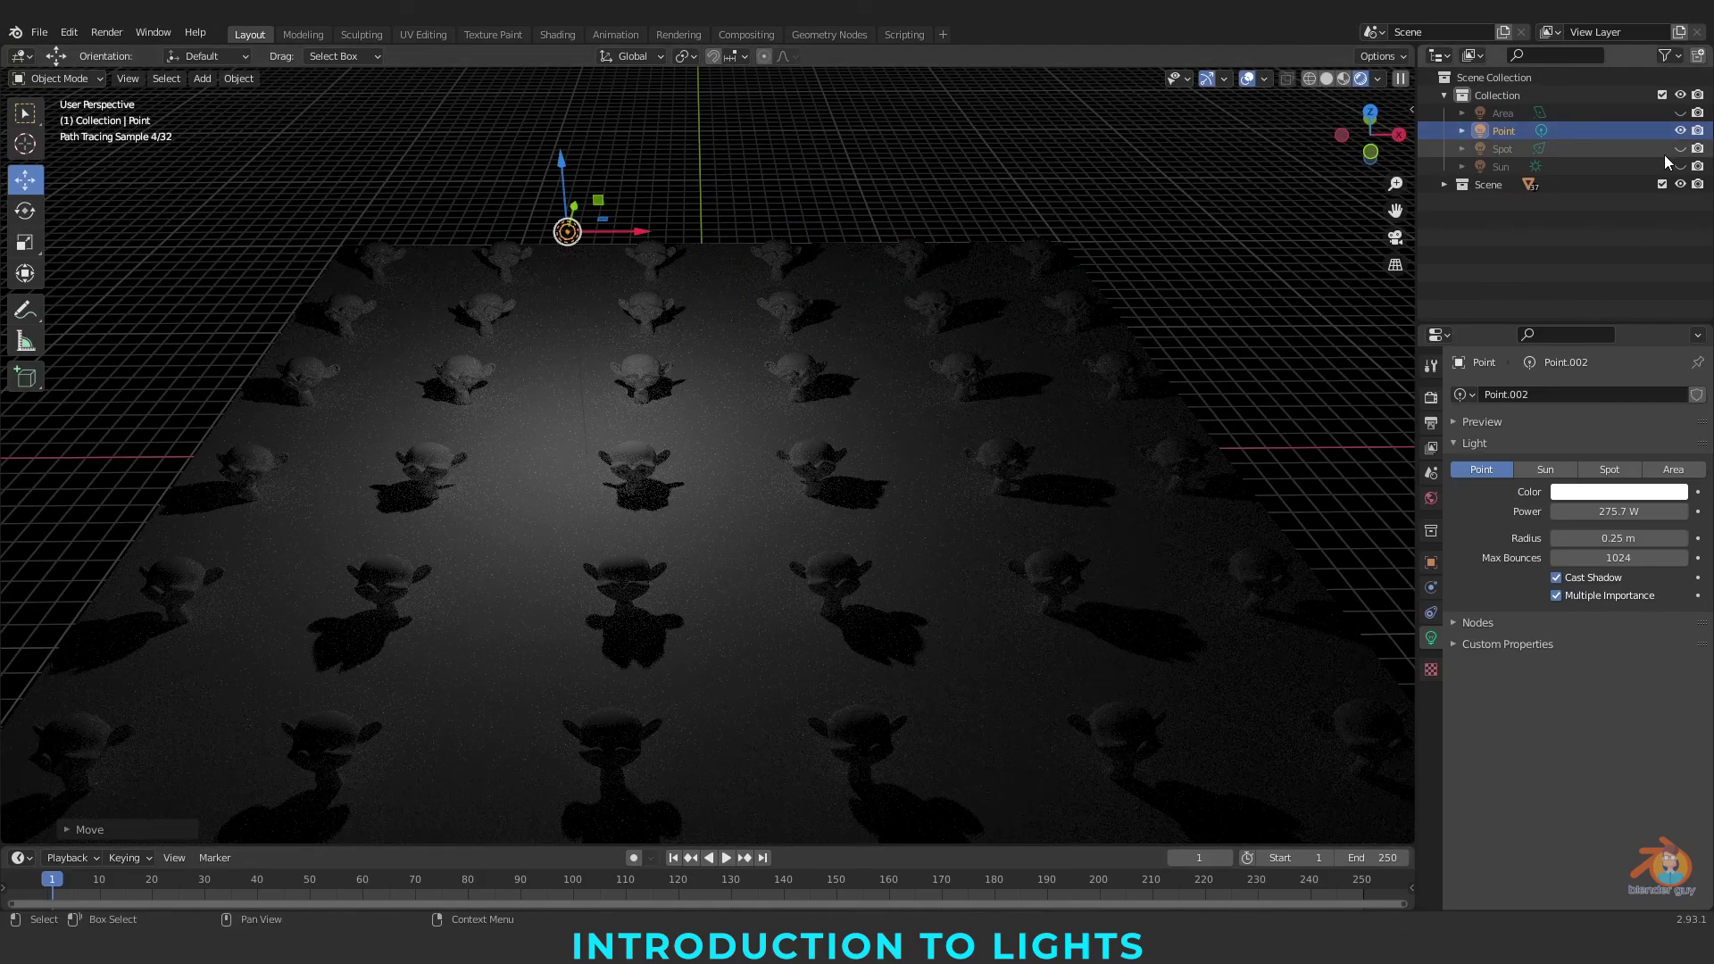
Show the Area light at 100 W in place of the Point light and move it about 10.5 m along negative X
left_click(1679, 131)
left_click(1679, 113)
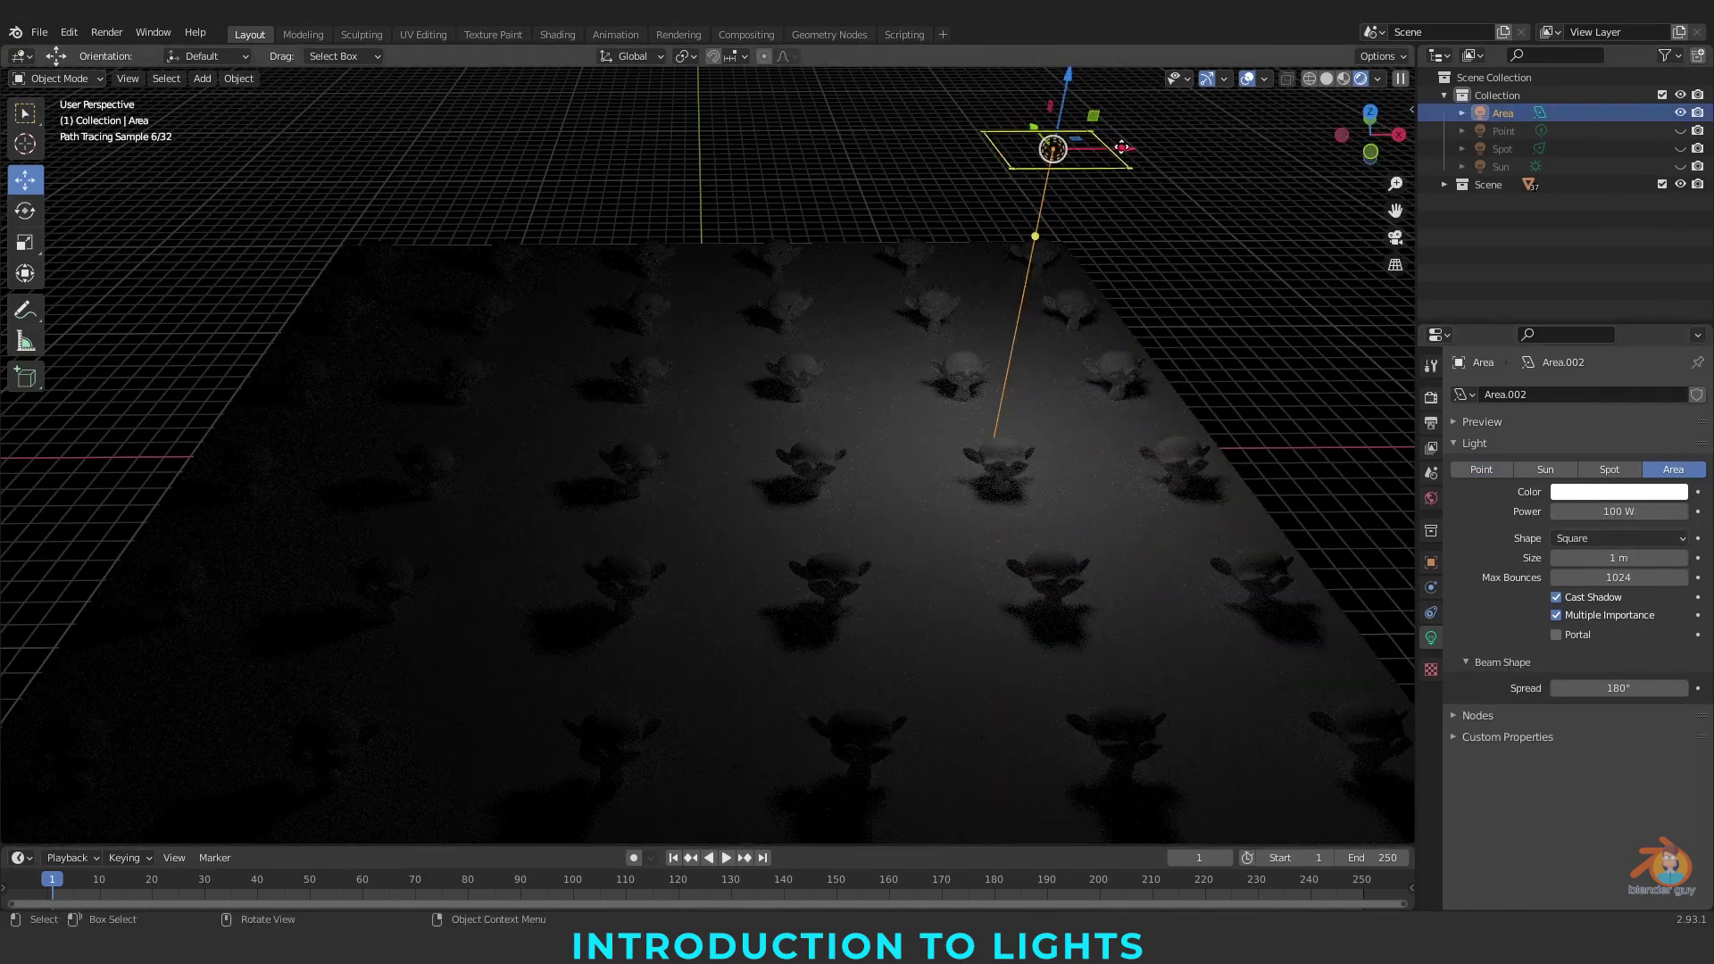
key("g")
key("x")
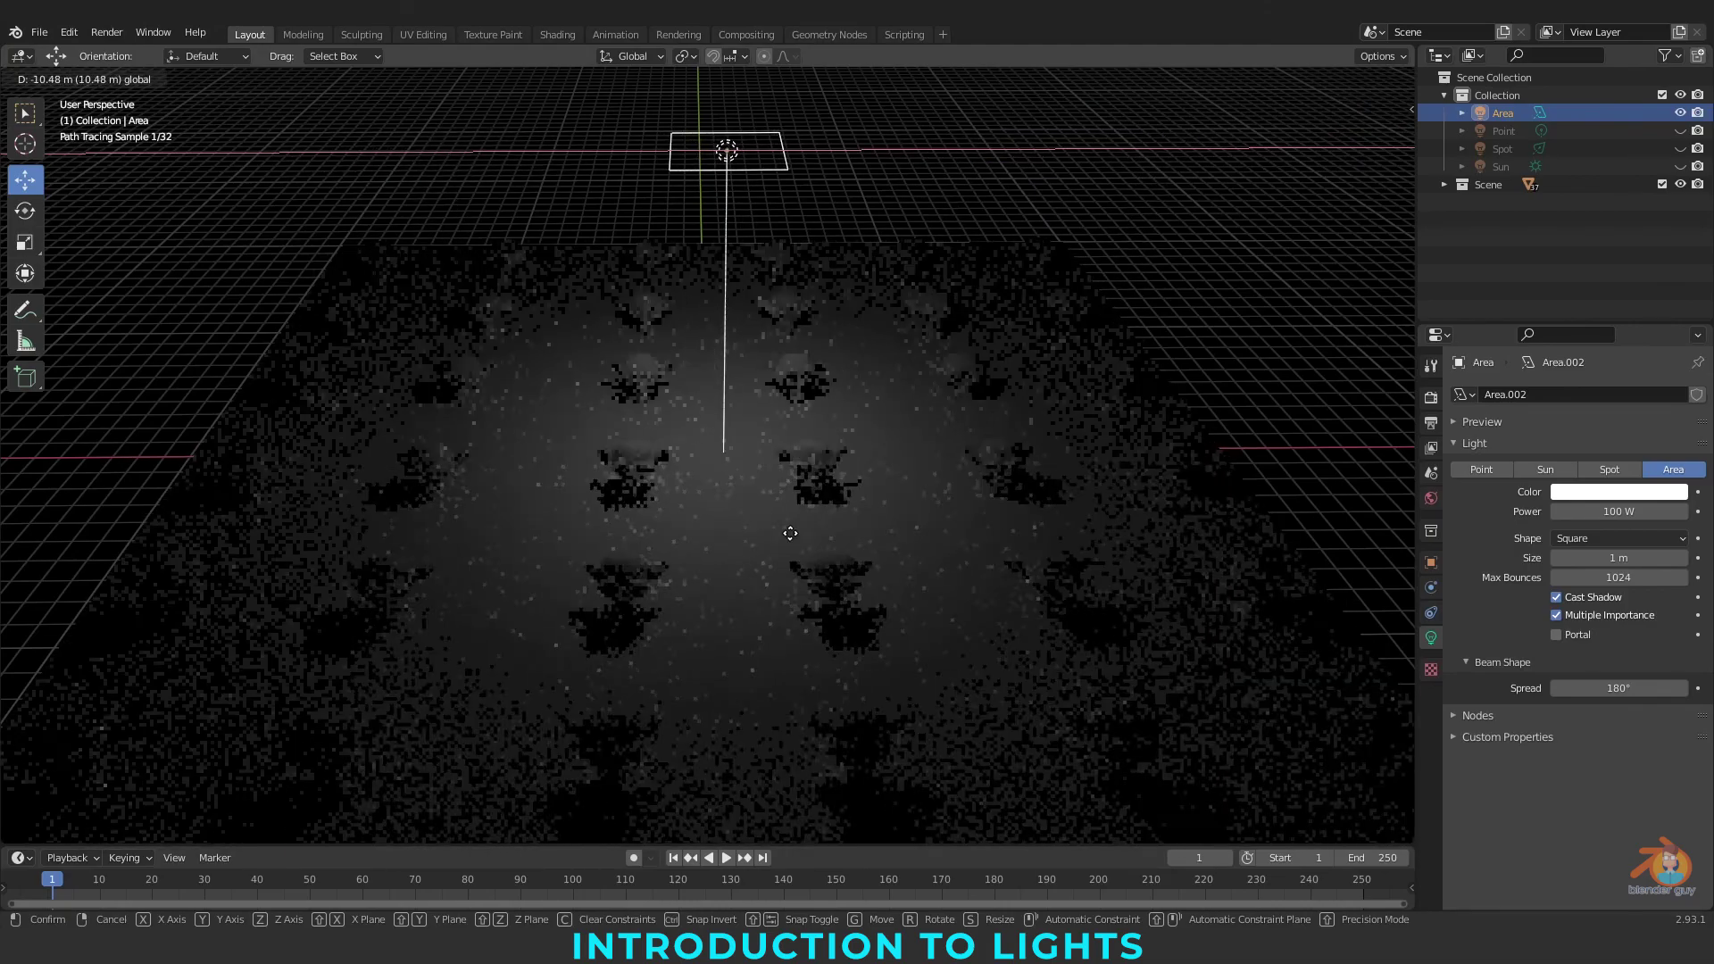
left_click(785, 532)
Rotate the Area light so that it tilts toward the positive X side of the monkeys
left_click(25, 210)
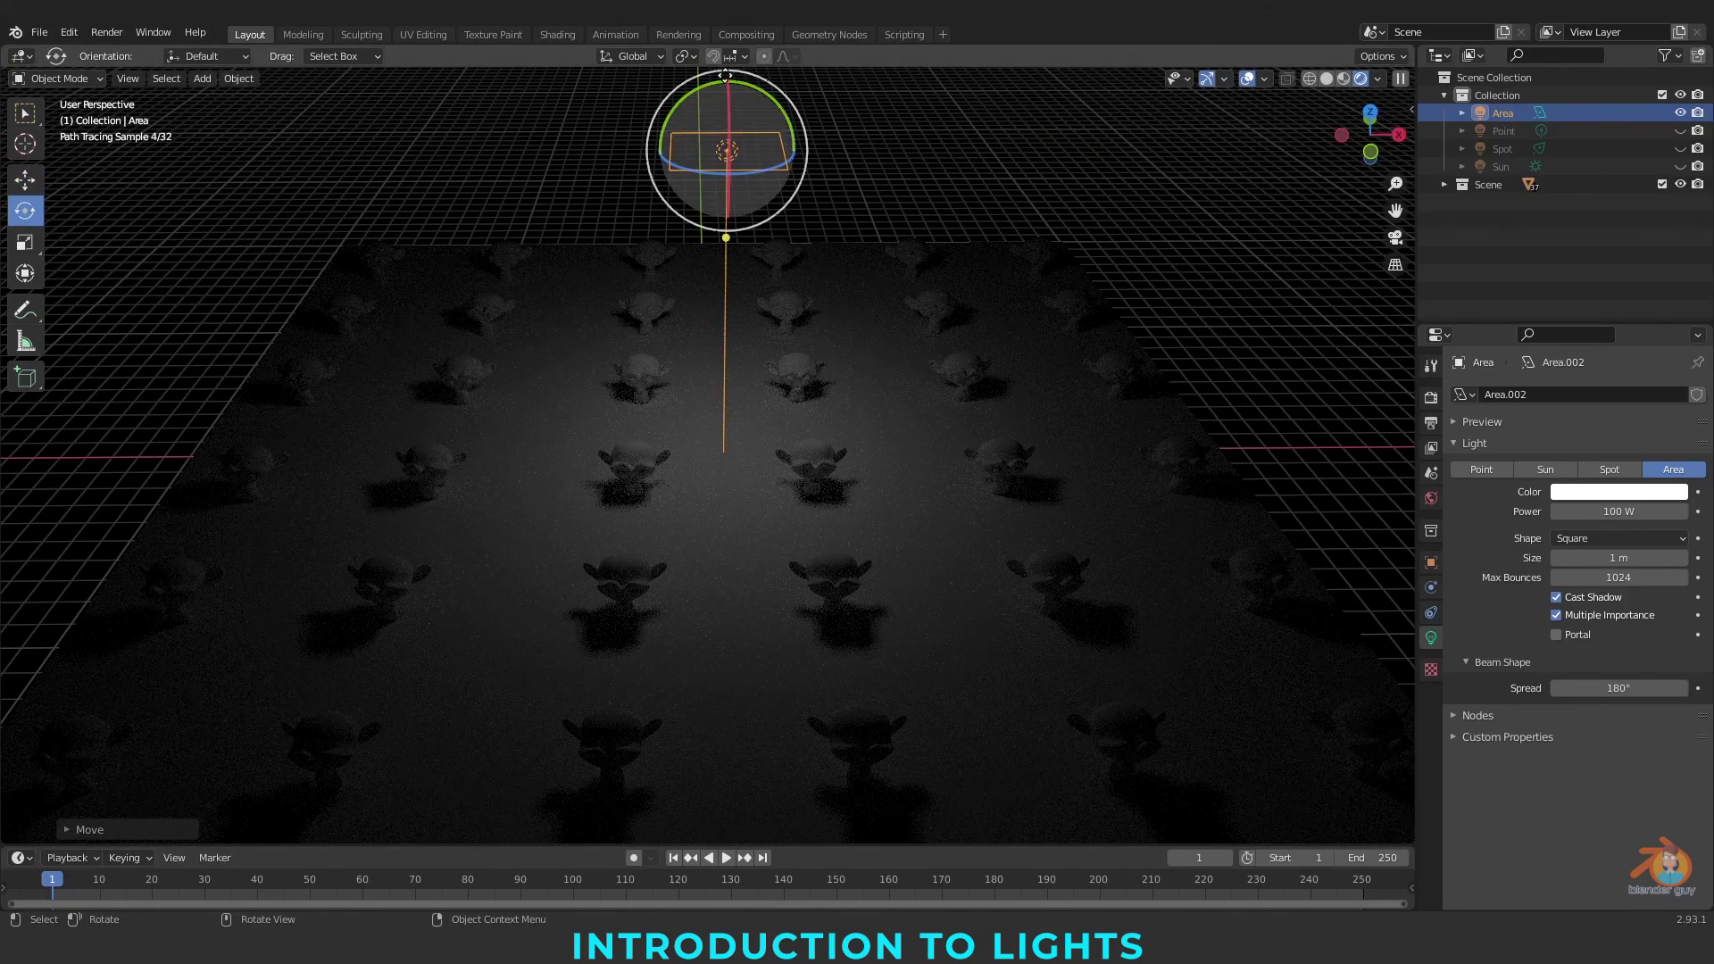
left_click_drag(730, 89, 752, 223)
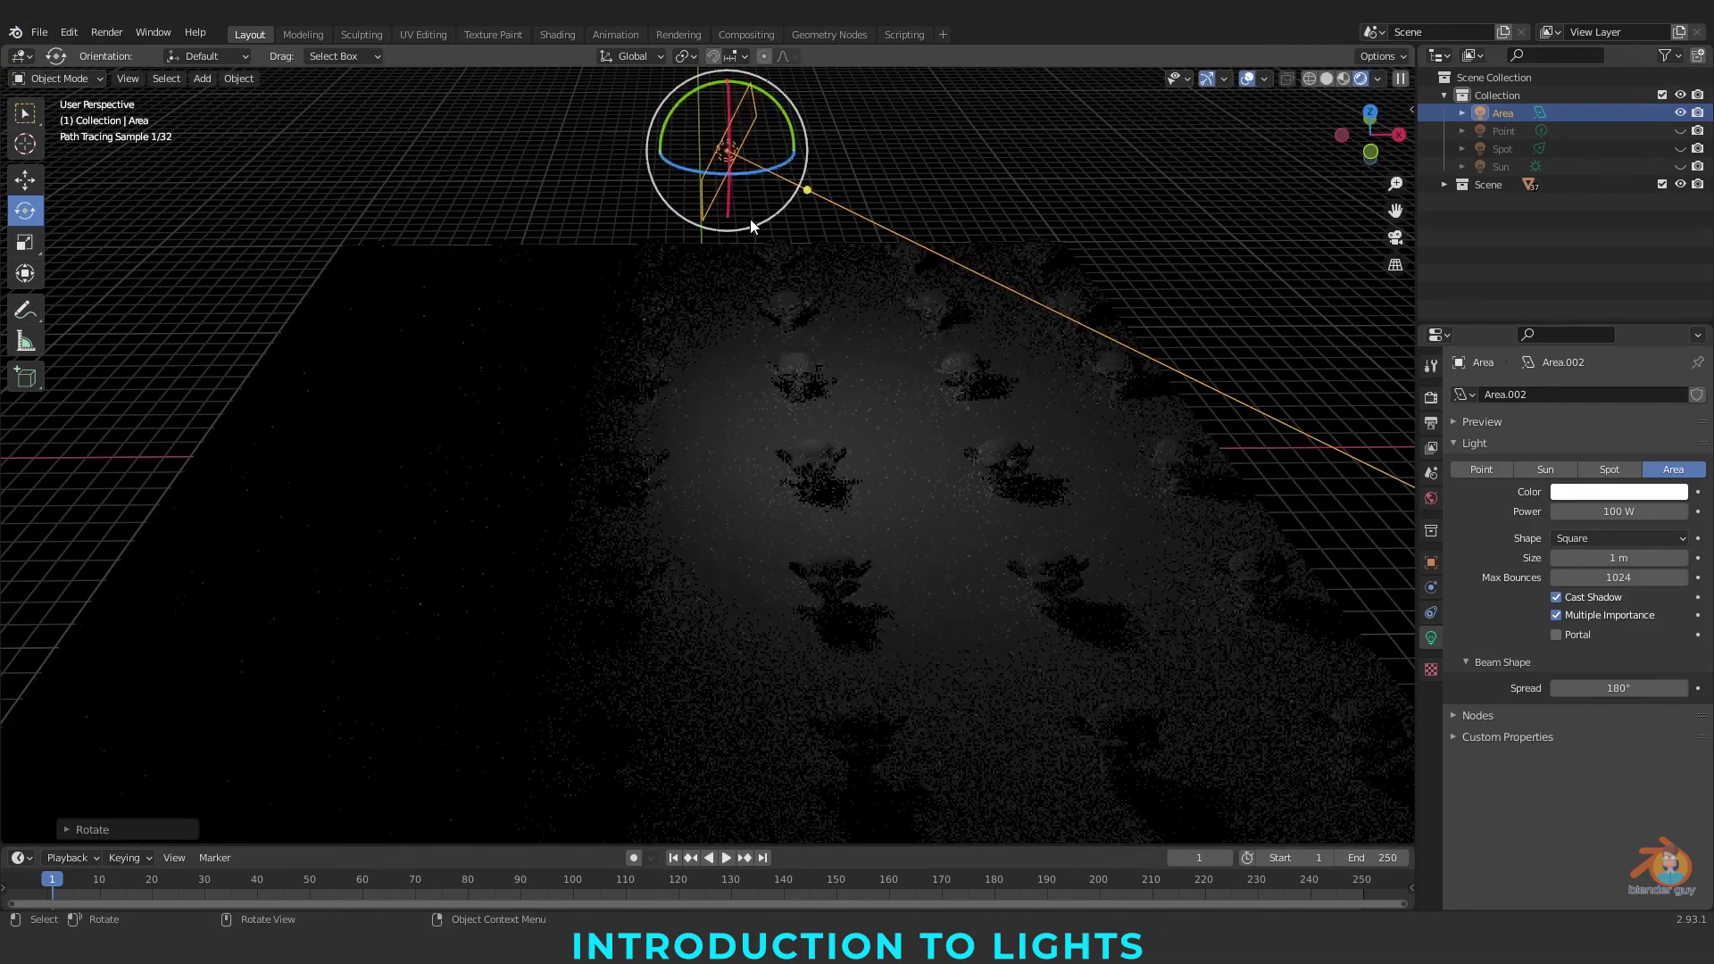
key("r")
left_click(856, 236)
Scale the Area light up to about five times its size and deselect it
key("s")
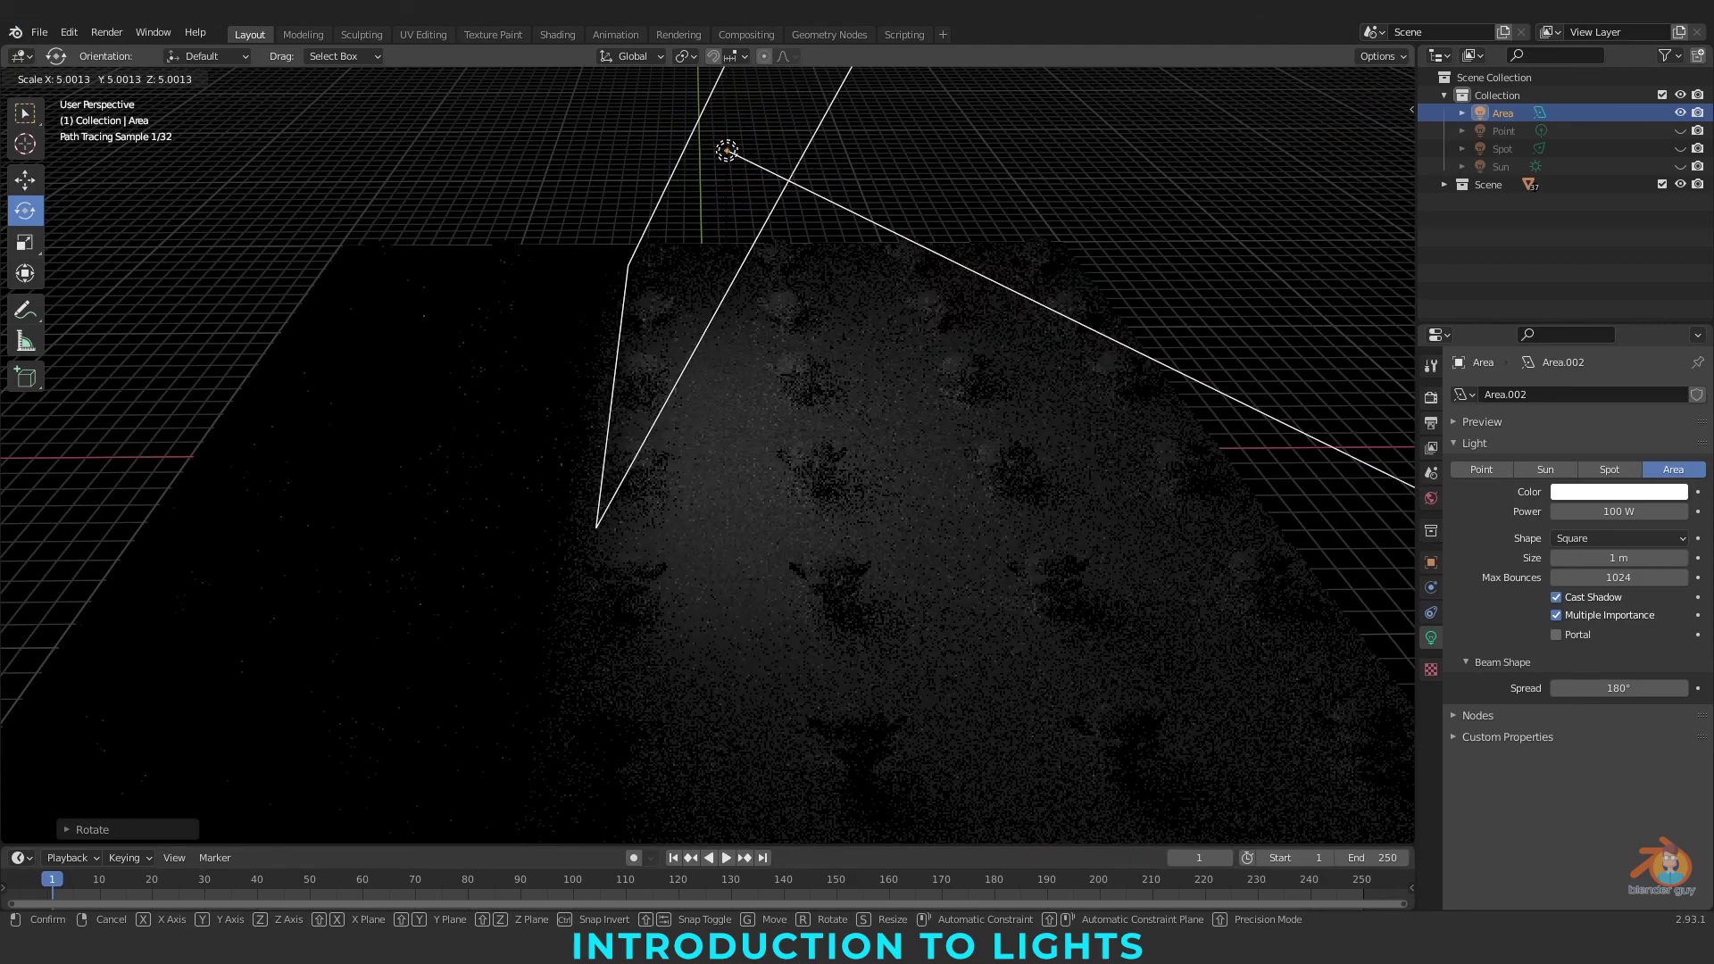
left_click(357, 314)
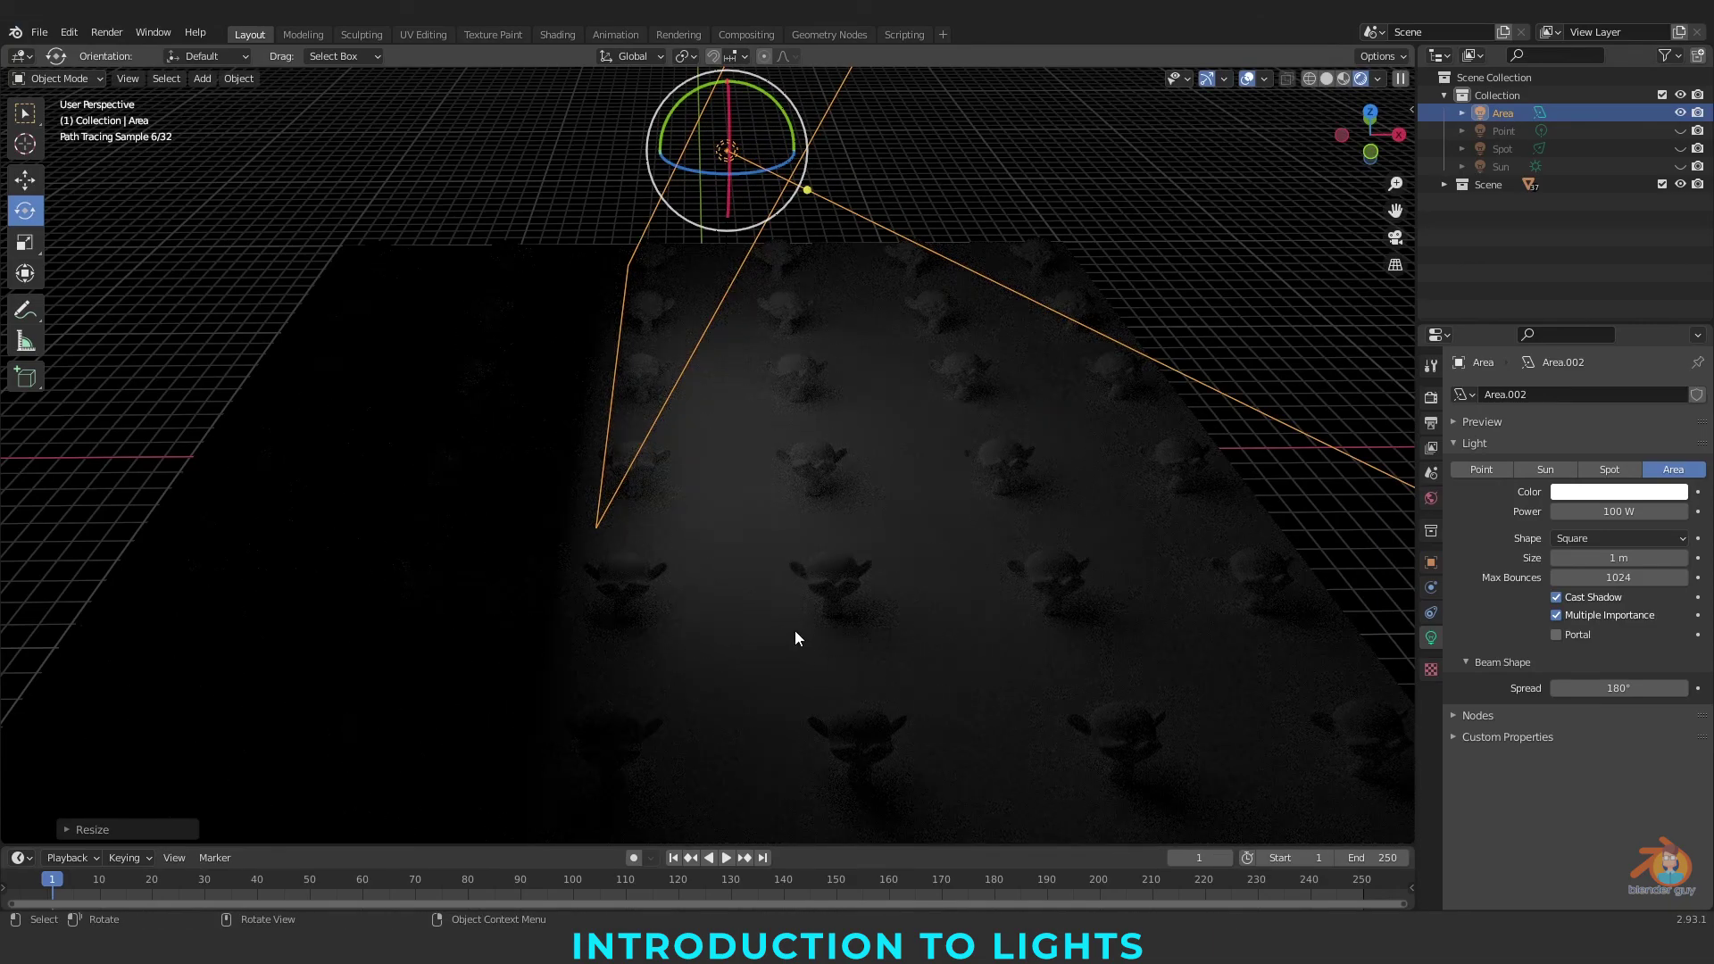
middle_click_drag(886, 576, 846, 457)
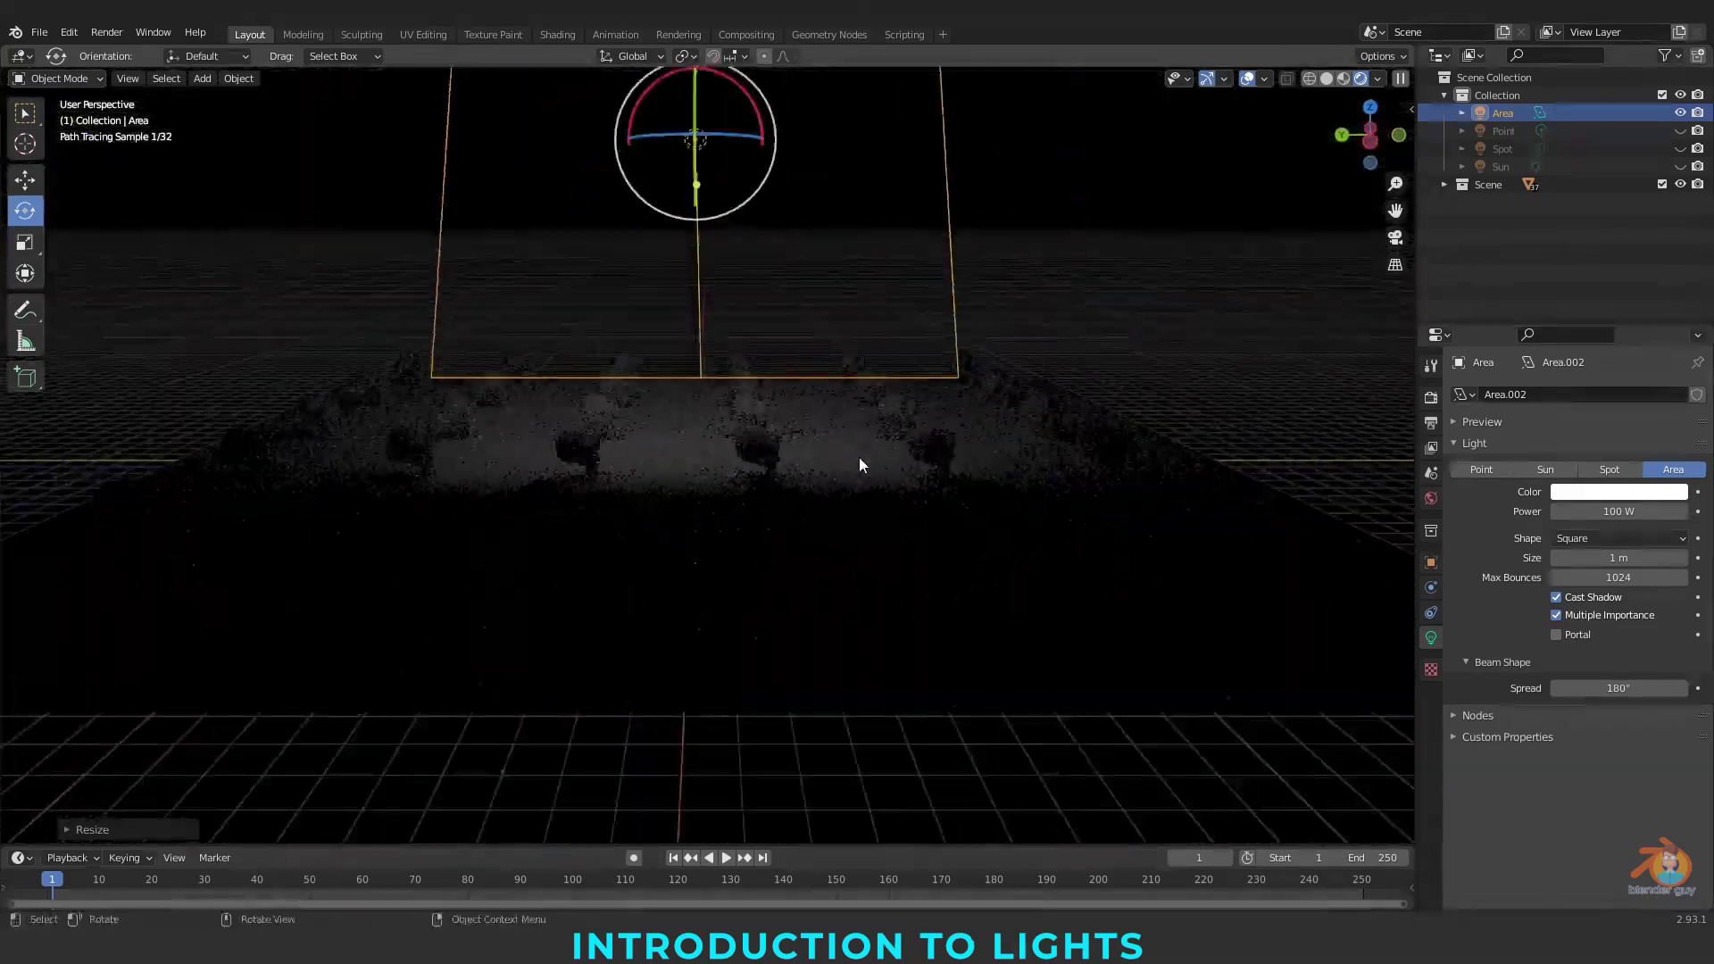
left_click(1093, 410)
middle_click_drag(1023, 473, 910, 530)
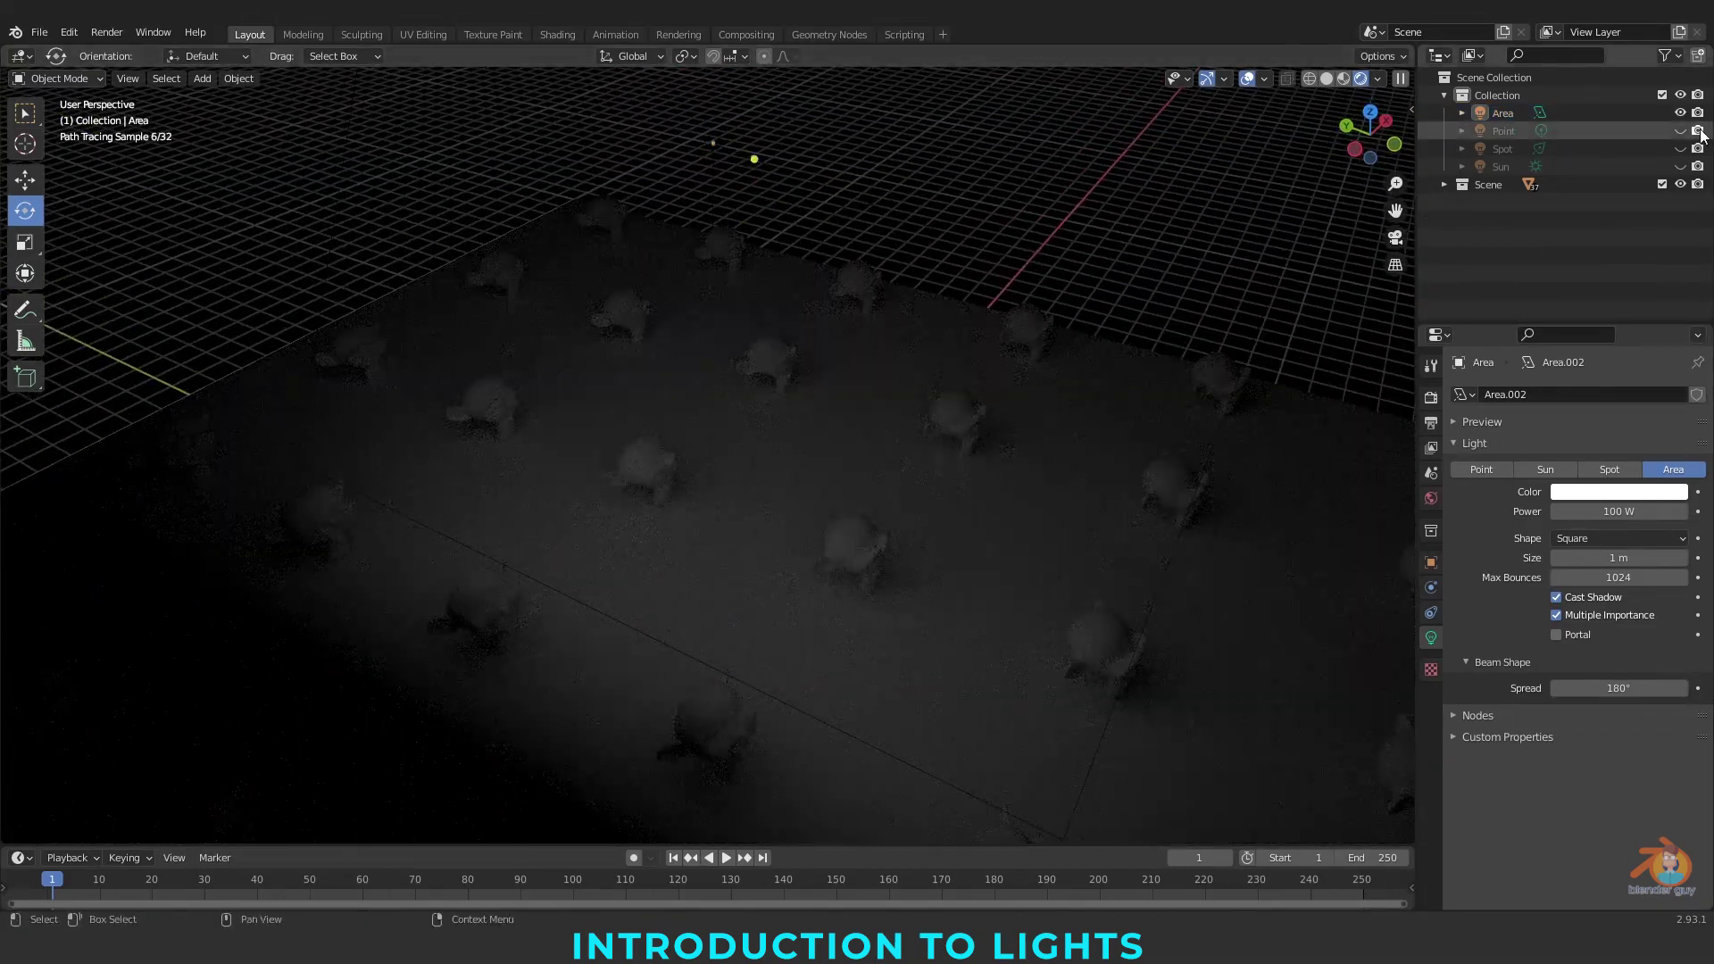
Hide the Area light and show the Spot light for a close view of its lit circle
left_click(1679, 112)
left_click(1680, 149)
middle_click_drag(1121, 428, 1117, 141)
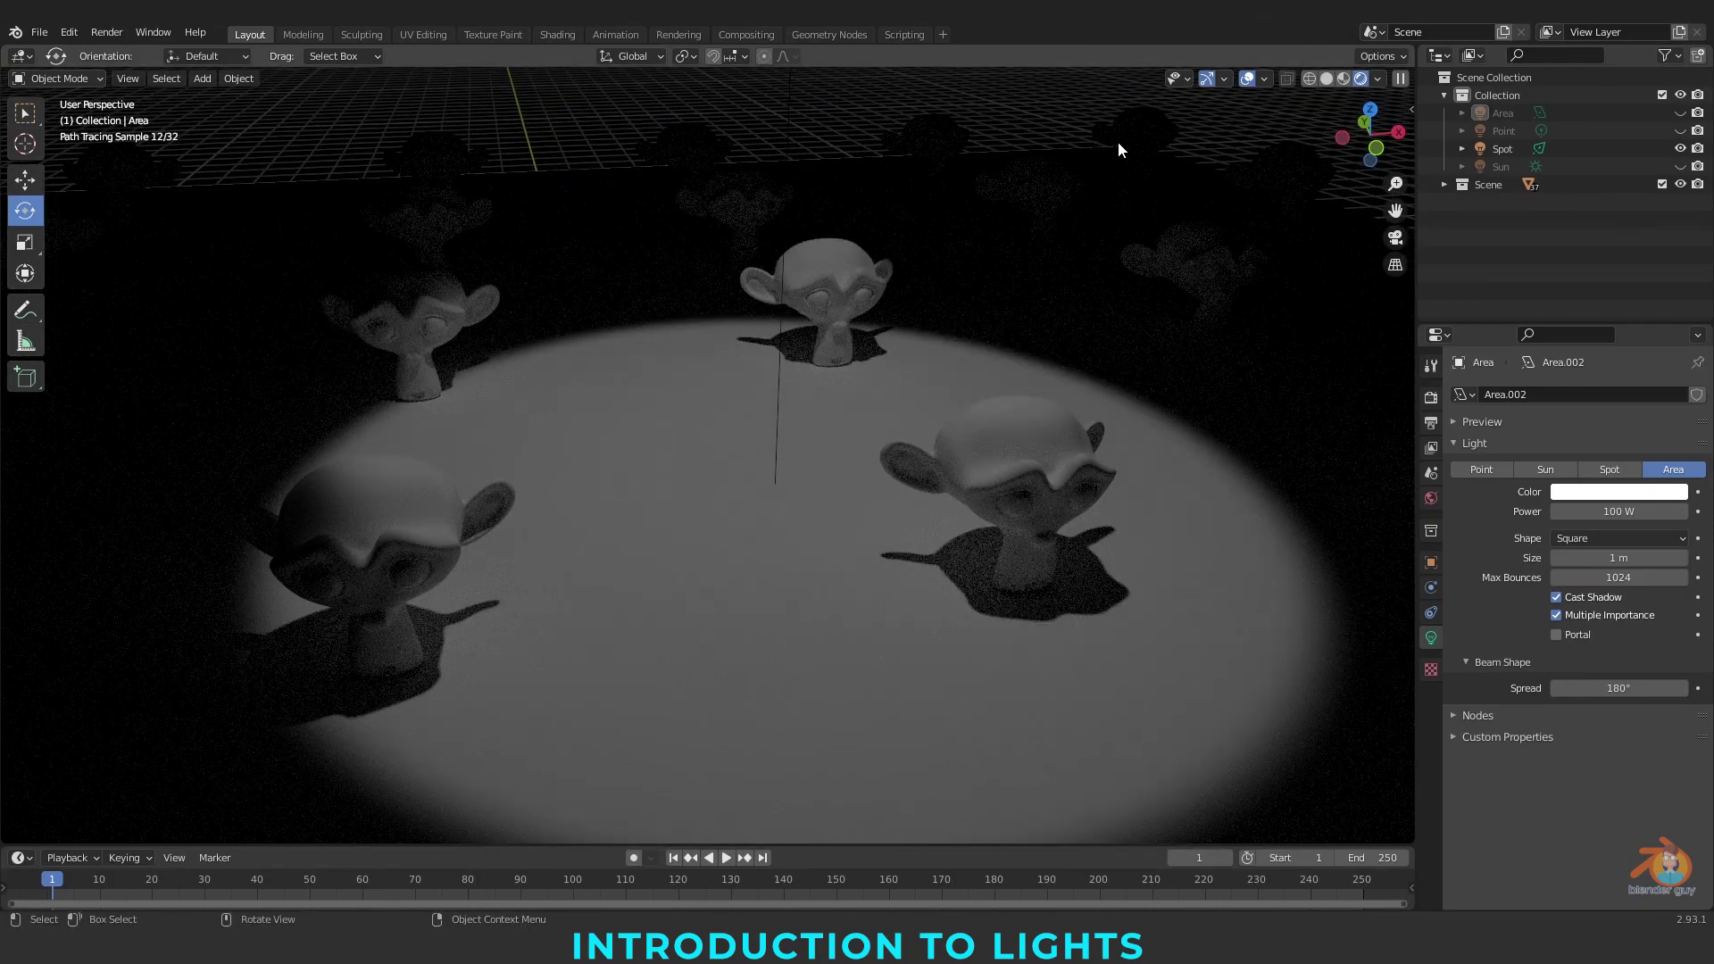